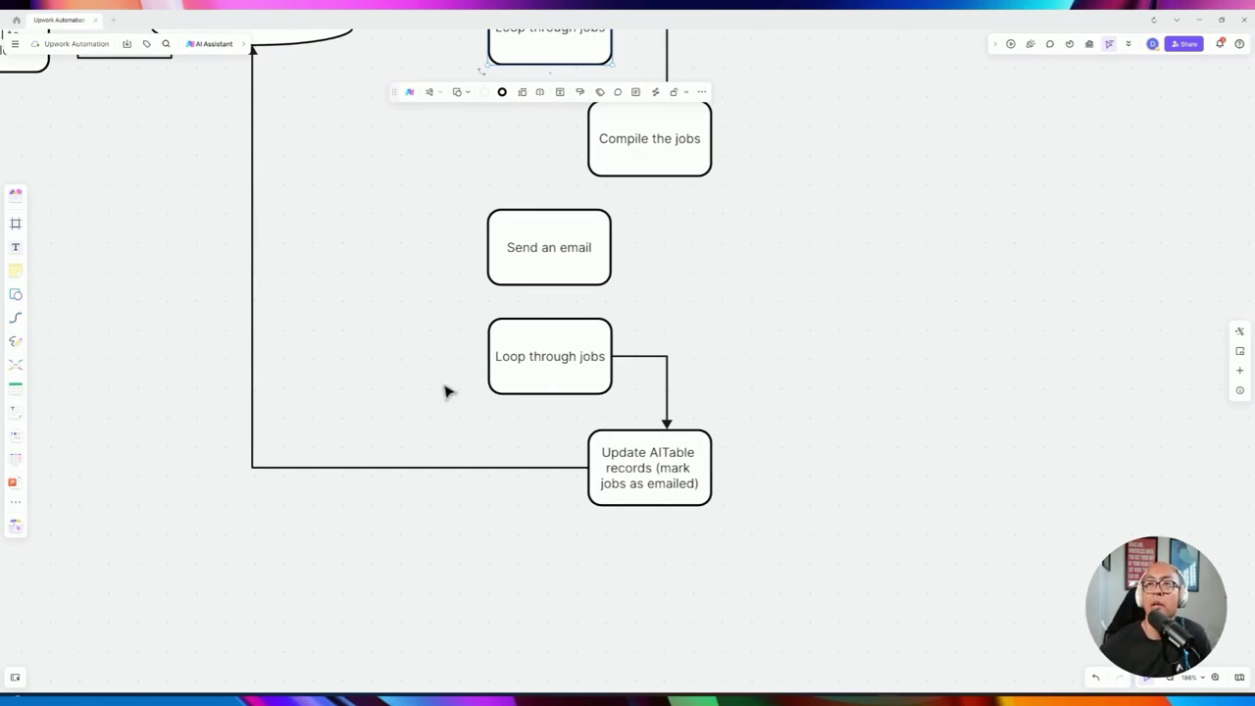
# Step: Review the Upwork Automation board, covering the External Links panel, the requirement boxes, and the Flow 1 and Flow 2 diagrams
pyautogui.scroll(-4, 448, 393)
pyautogui.moveTo(378, 353); pyautogui.dragTo(642, 375)
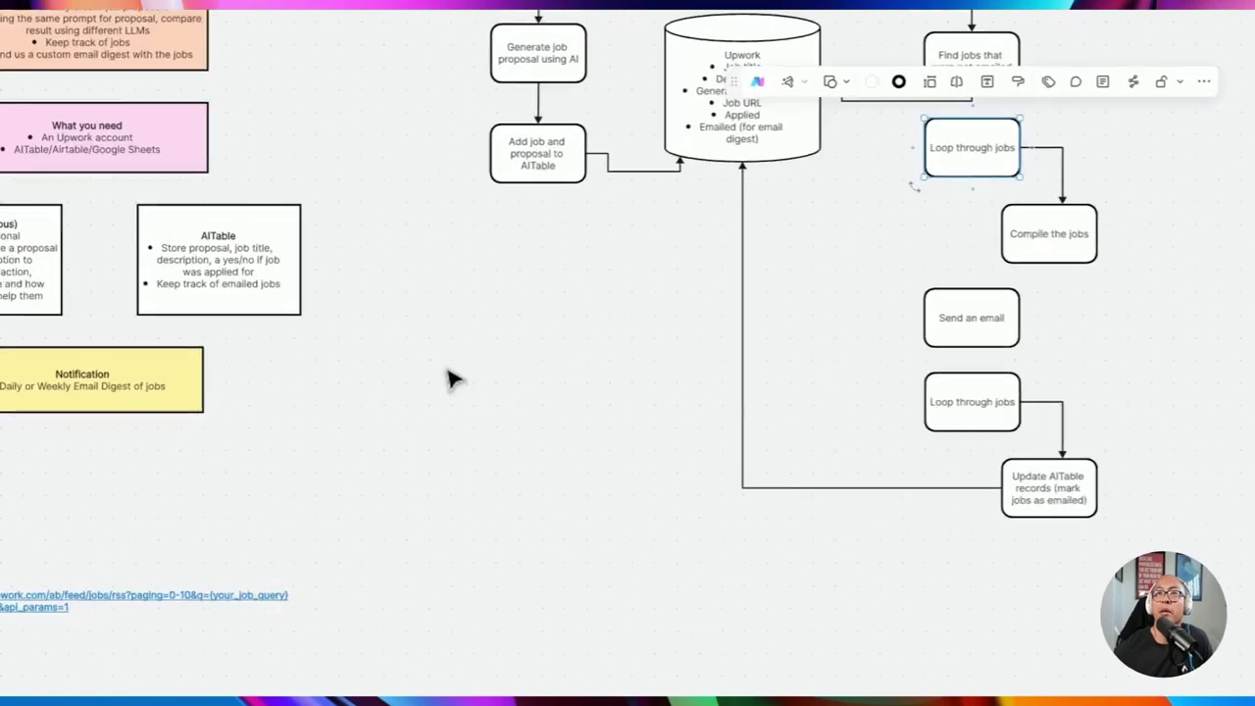
pyautogui.moveTo(383, 353); pyautogui.dragTo(630, 487)
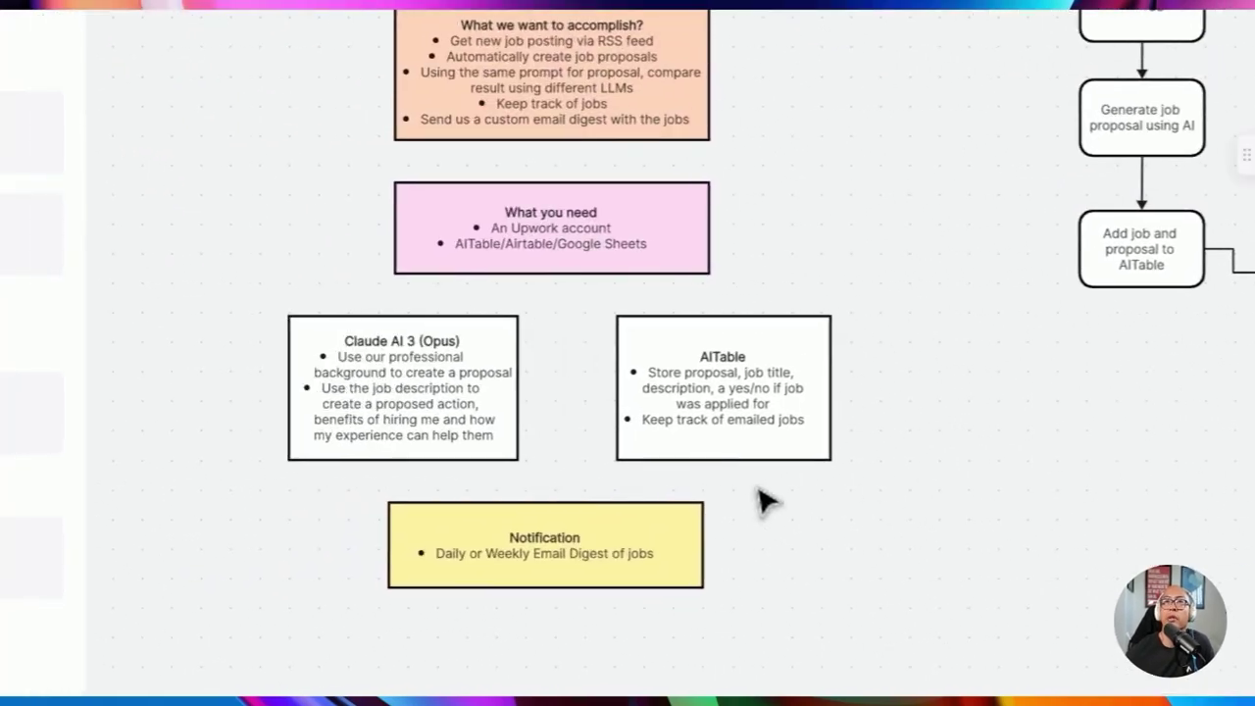
pyautogui.moveTo(247, 521); pyautogui.dragTo(698, 480)
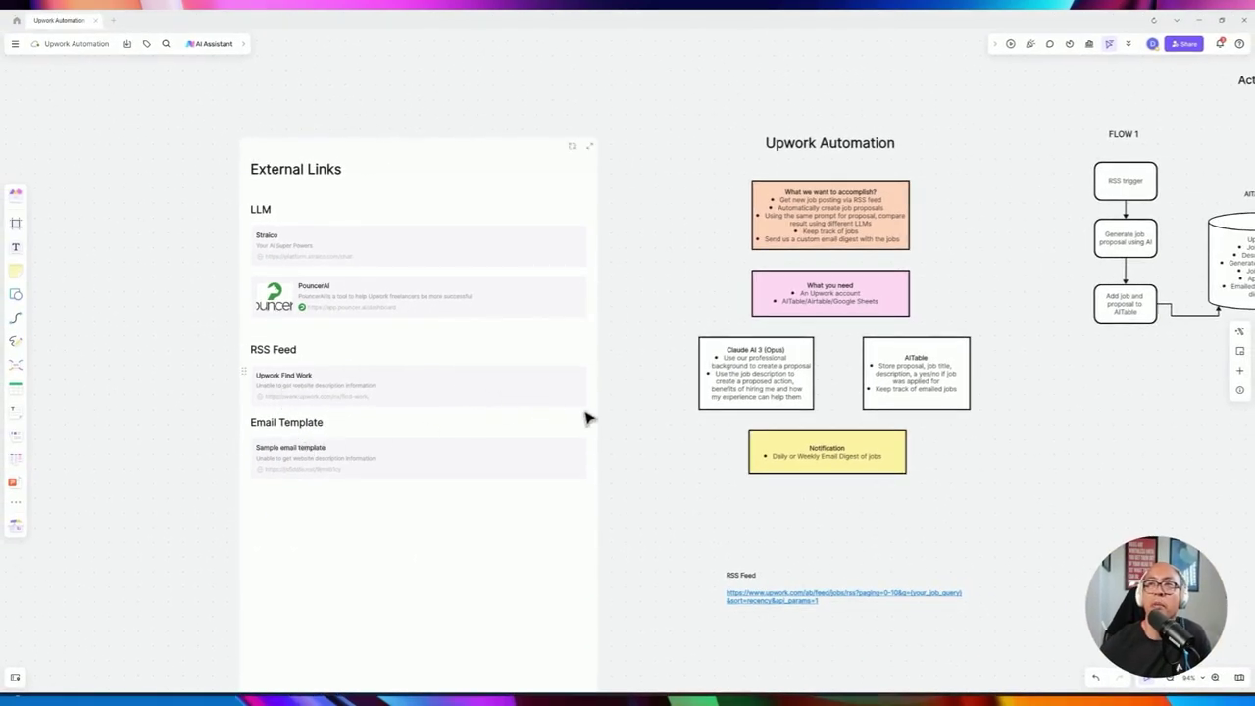
pyautogui.moveTo(622, 430); pyautogui.dragTo(277, 308)
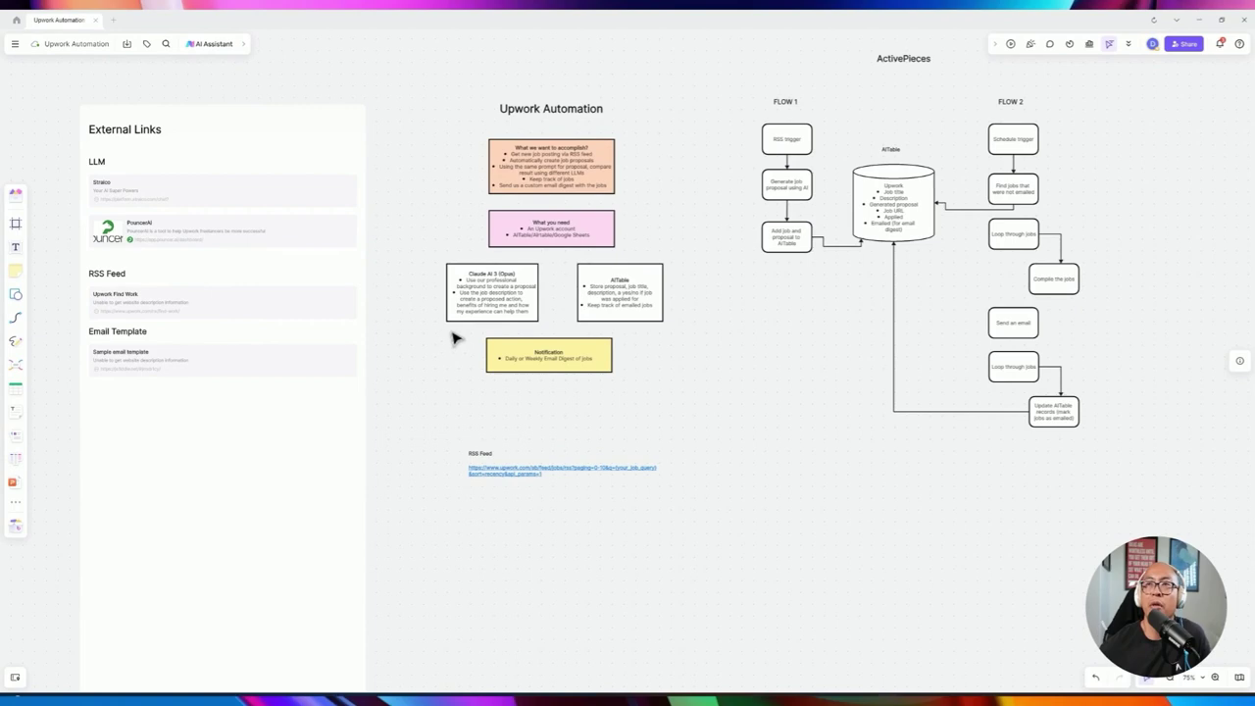
pyautogui.moveTo(402, 81); pyautogui.dragTo(1179, 408)
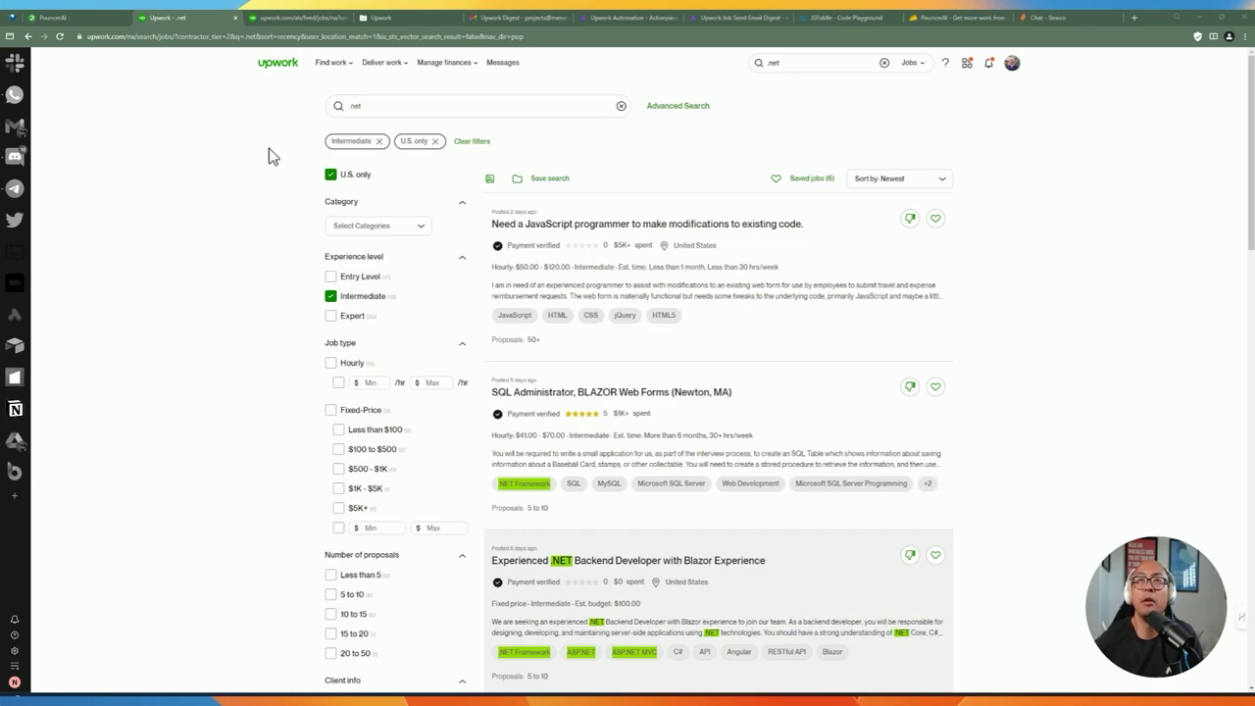
# Step: Switch to Upwork, go to its find-work home page, and open the saved ".net" job search
pyautogui.click(277, 63)
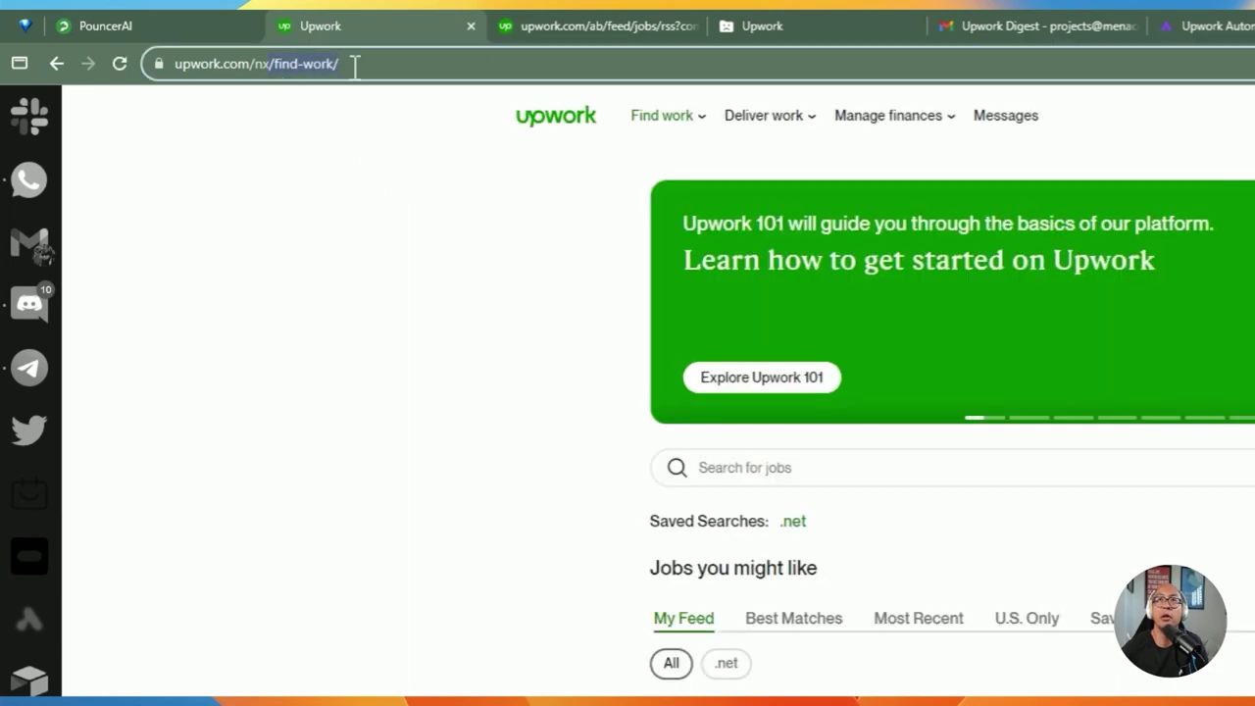
pyautogui.moveTo(267, 65); pyautogui.dragTo(355, 66)
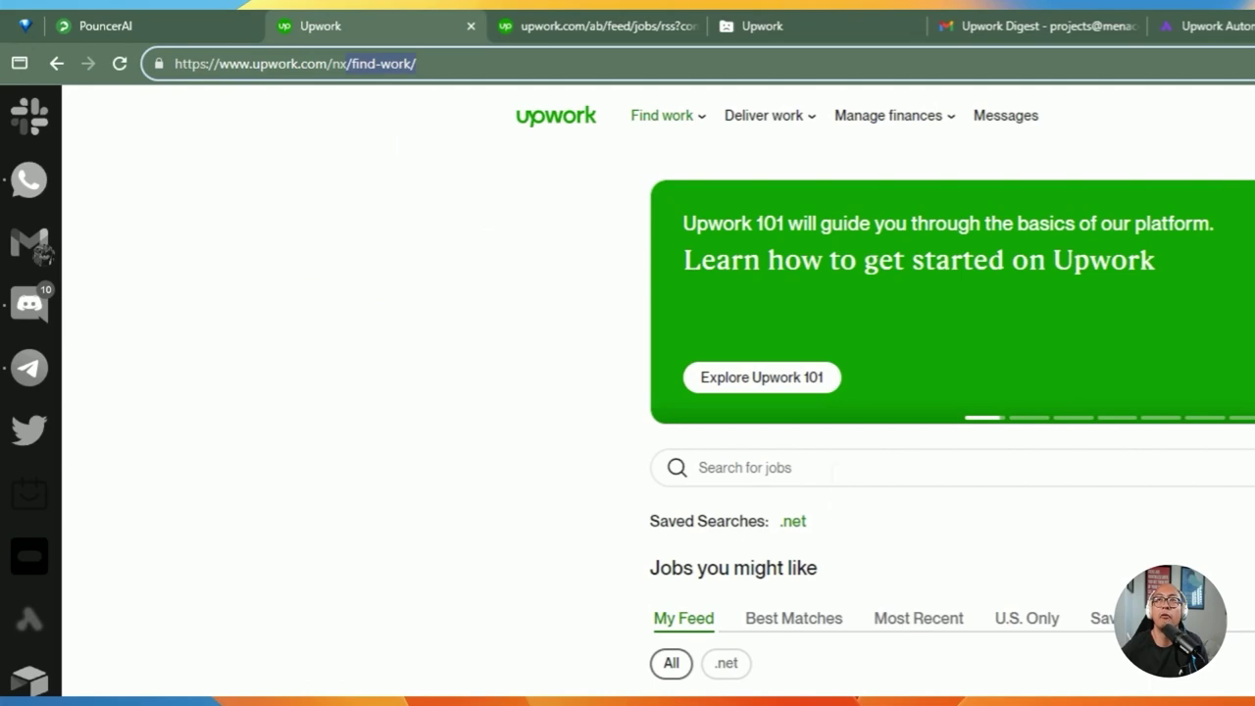
pyautogui.click(745, 468)
pyautogui.click(397, 369)
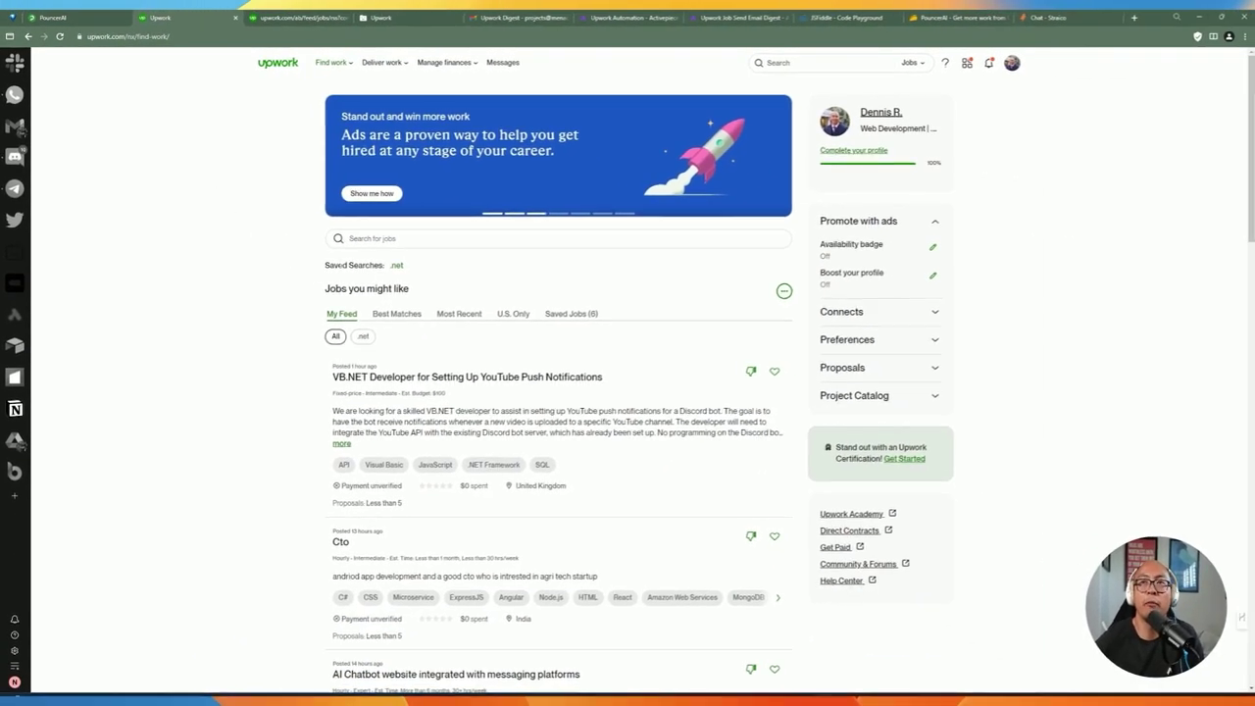
pyautogui.click(397, 267)
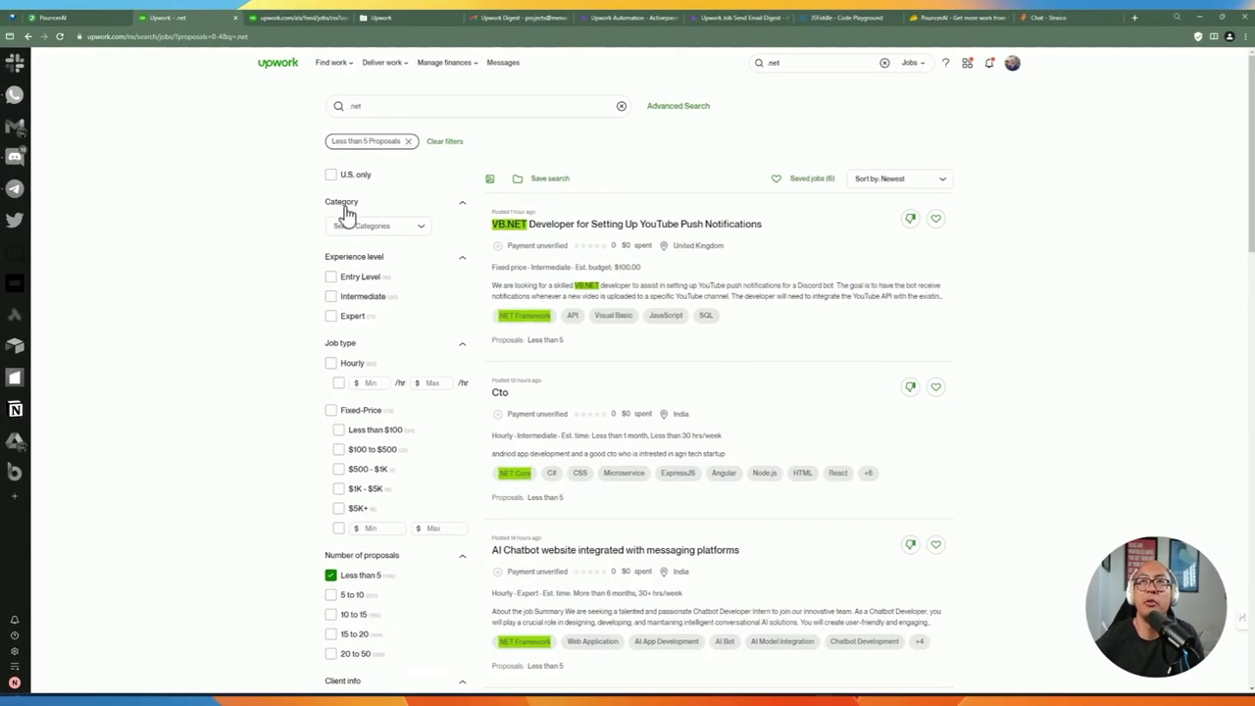
# Step: Limit the .net job results to U.S. only, then try the Intermediate experience level filter and remove it again
pyautogui.click(331, 176)
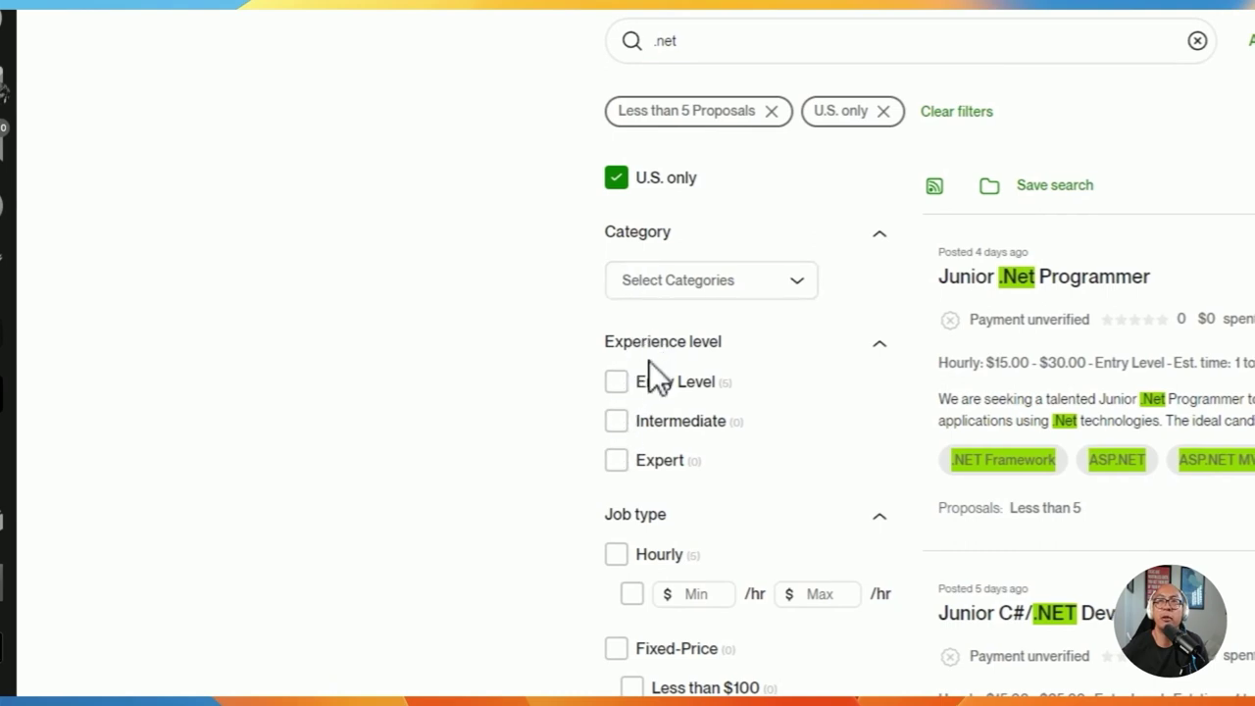
pyautogui.click(615, 424)
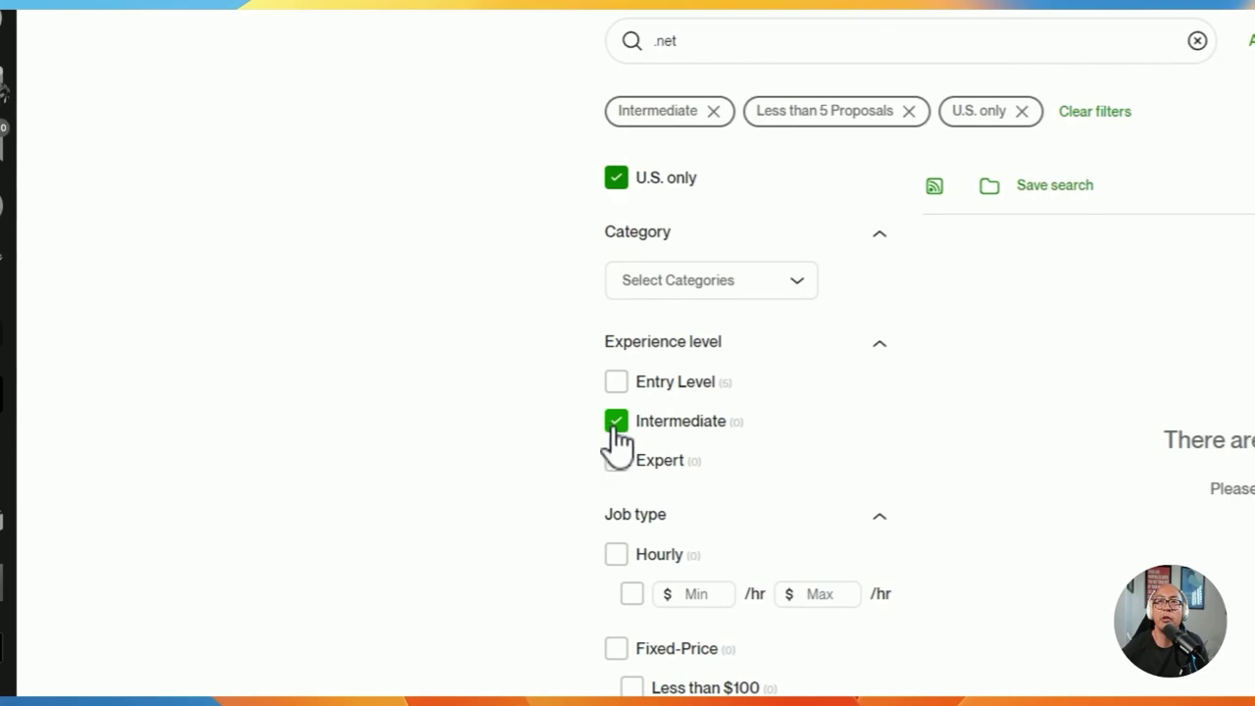
pyautogui.click(615, 424)
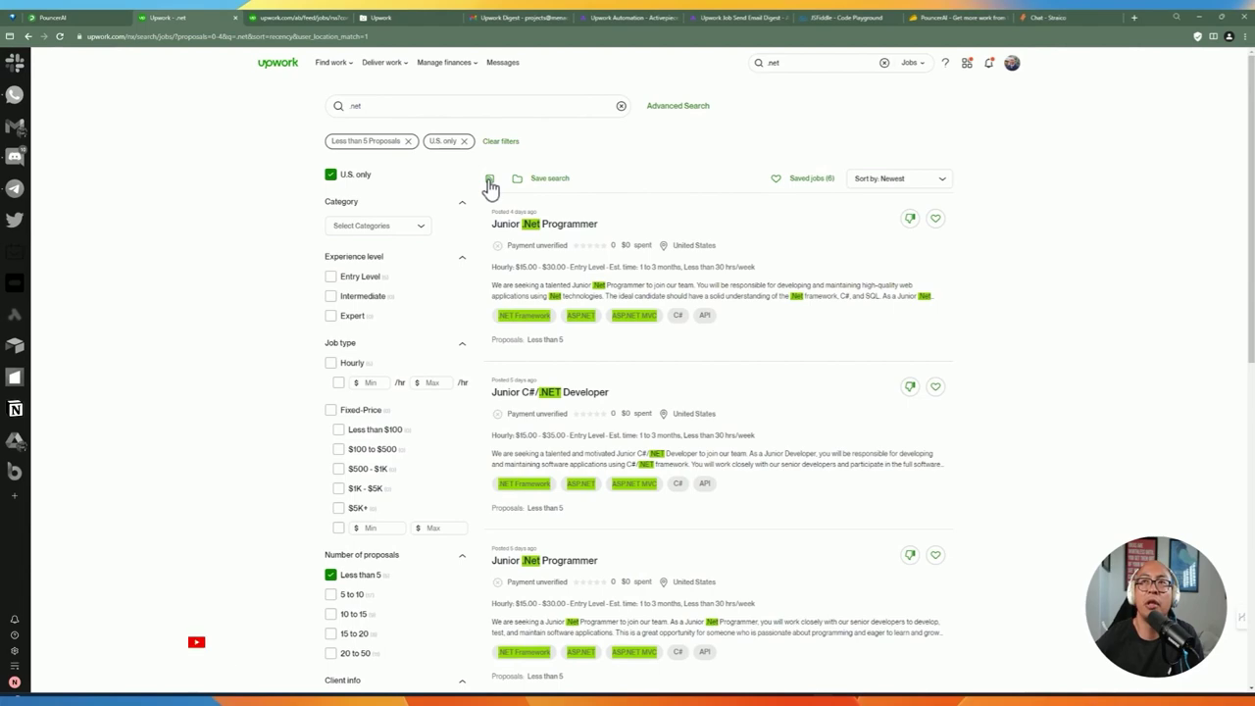
# Step: Open the filtered search as an RSS feed and reload it with the address cut off after user_location_match=1
pyautogui.click(490, 181)
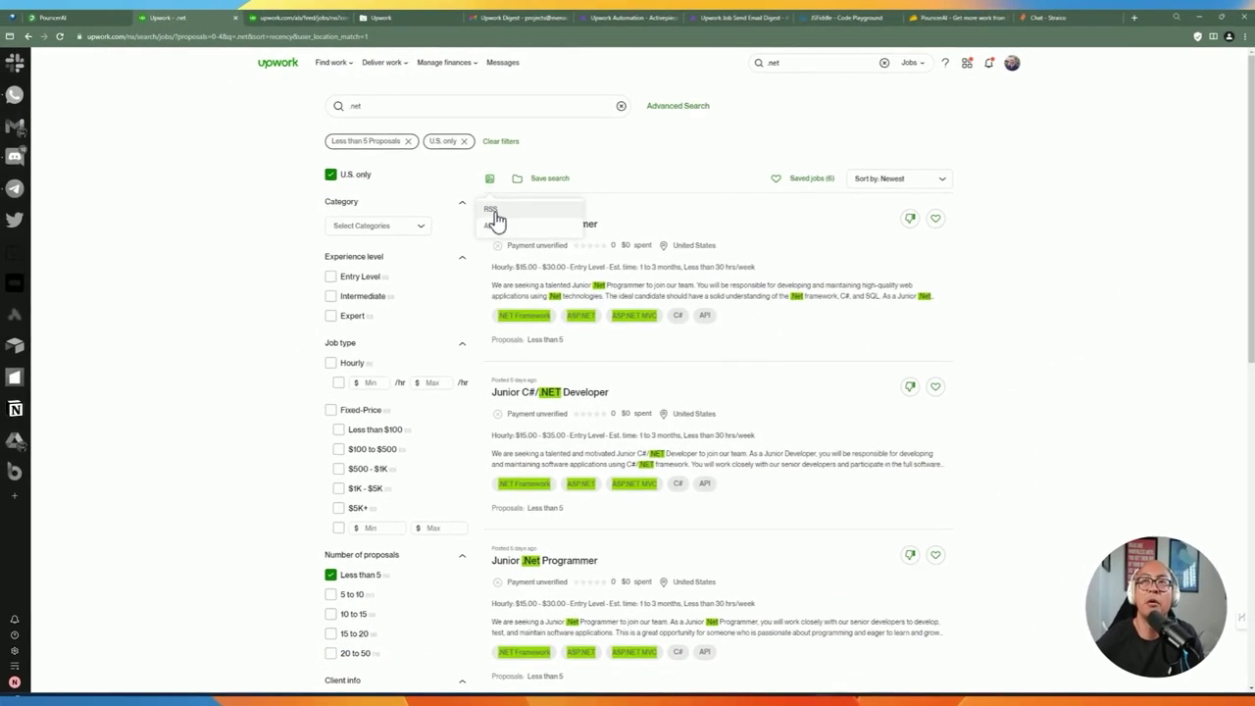
pyautogui.click(496, 212)
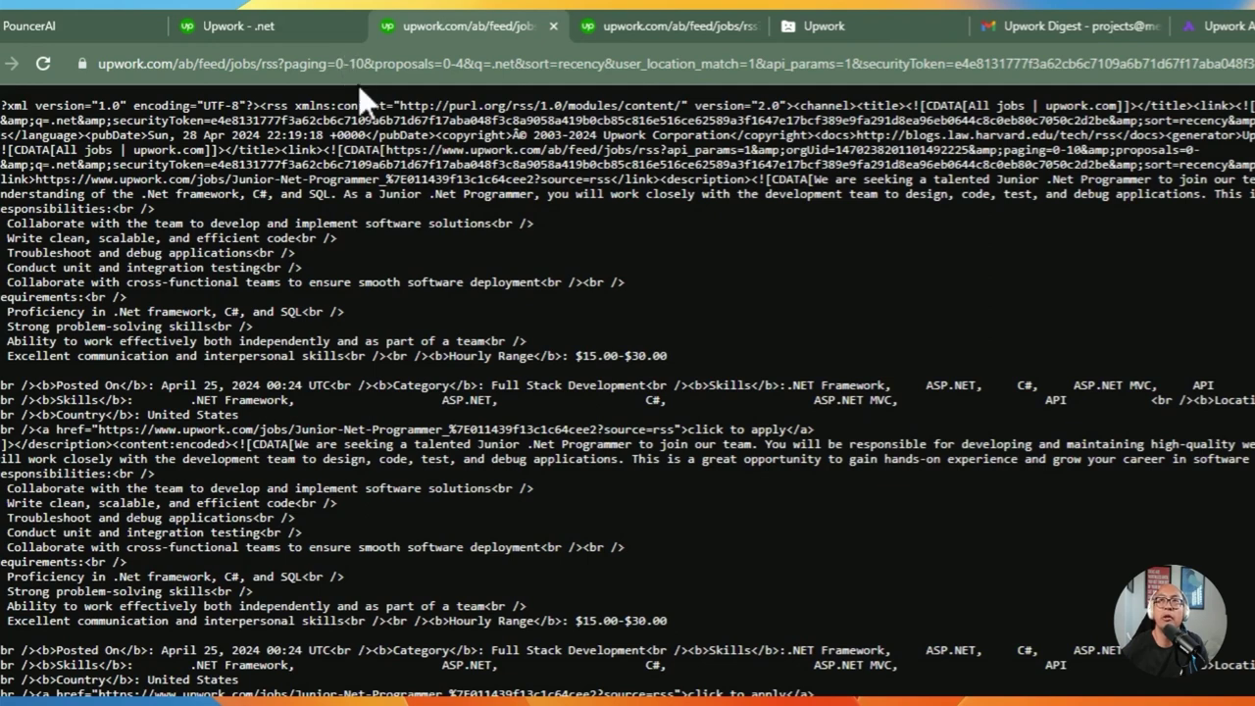
pyautogui.click(450, 66)
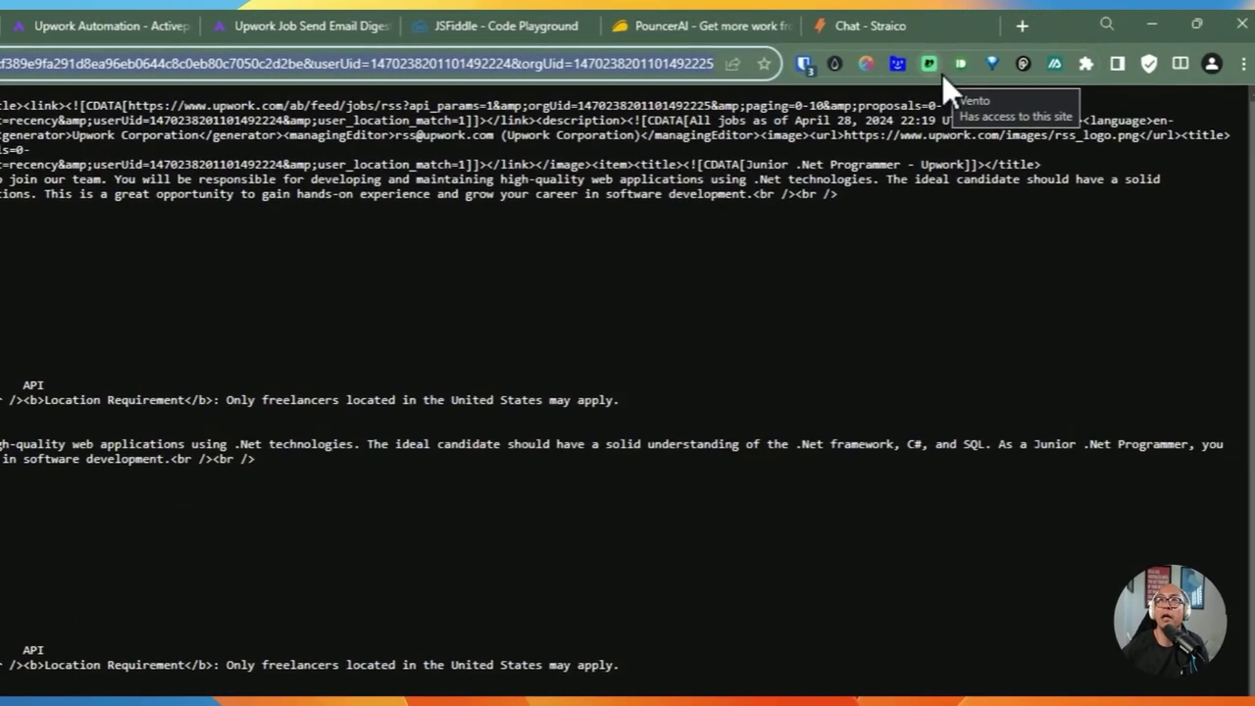
pyautogui.write('u')
pyautogui.press('Return')
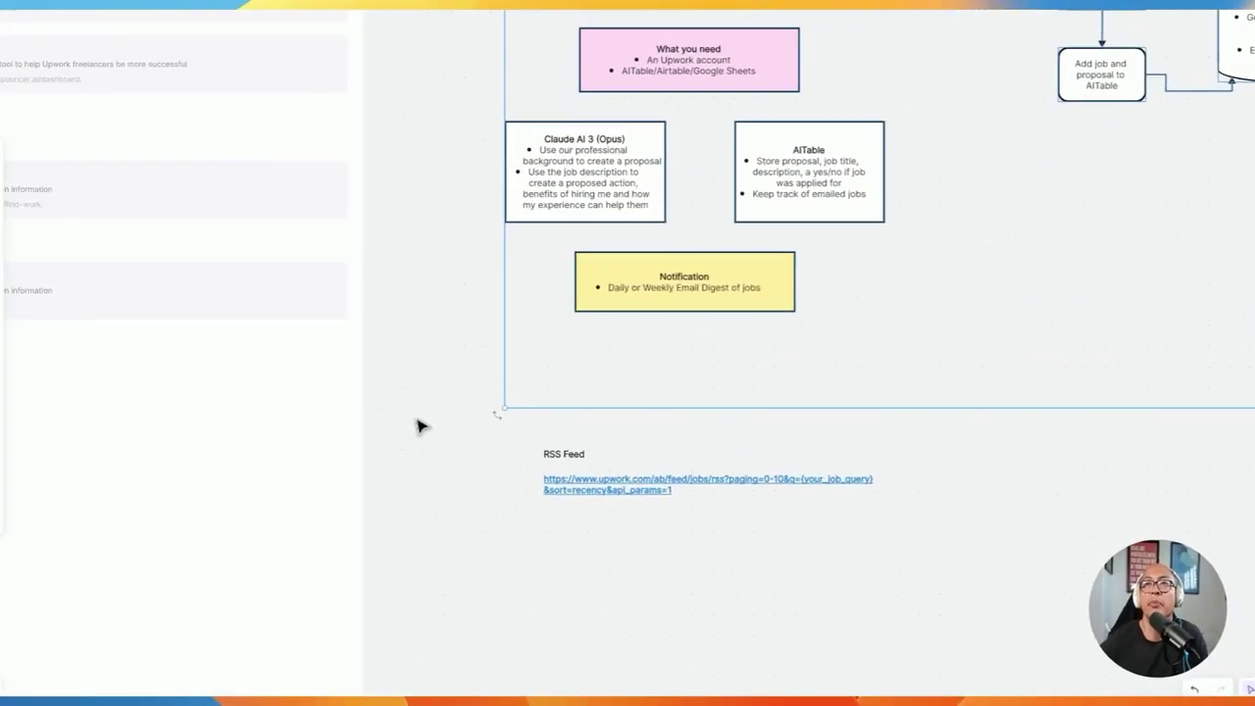
# Step: Switch to the whiteboard, examine the RSS Feed address template under the Notification box, and return to the browser
pyautogui.moveTo(703, 571); pyautogui.dragTo(545, 518)
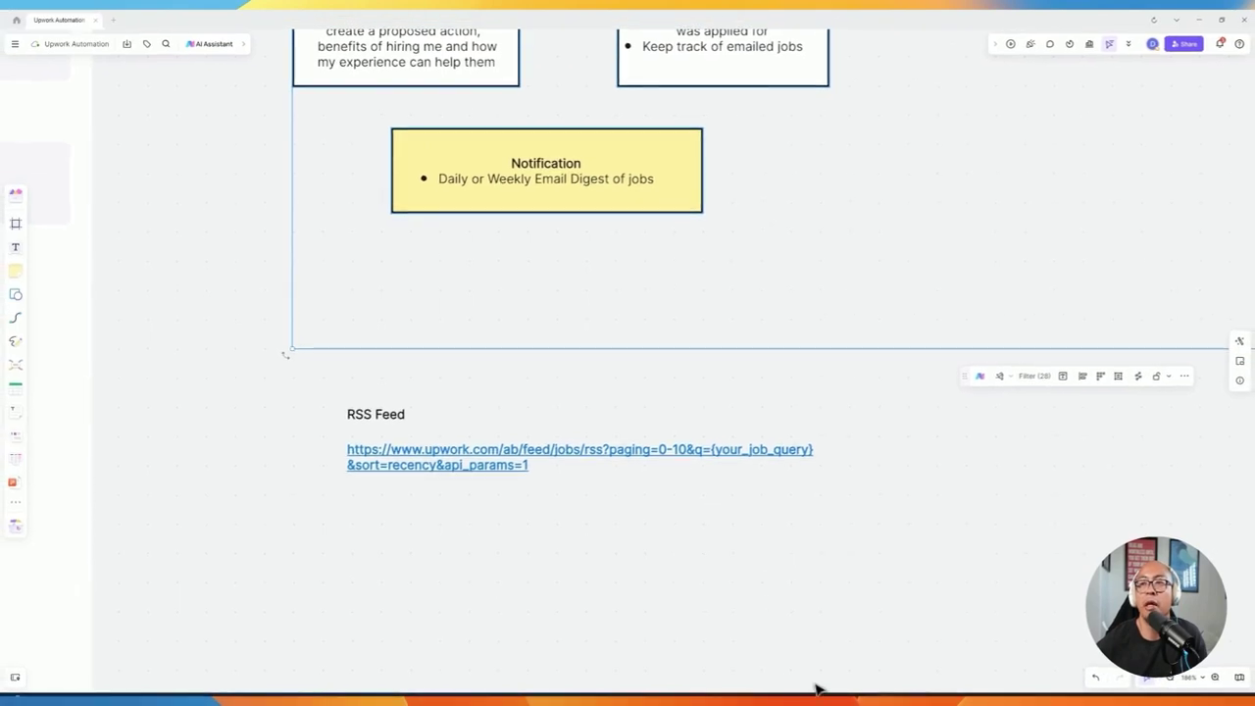
pyautogui.moveTo(853, 694)
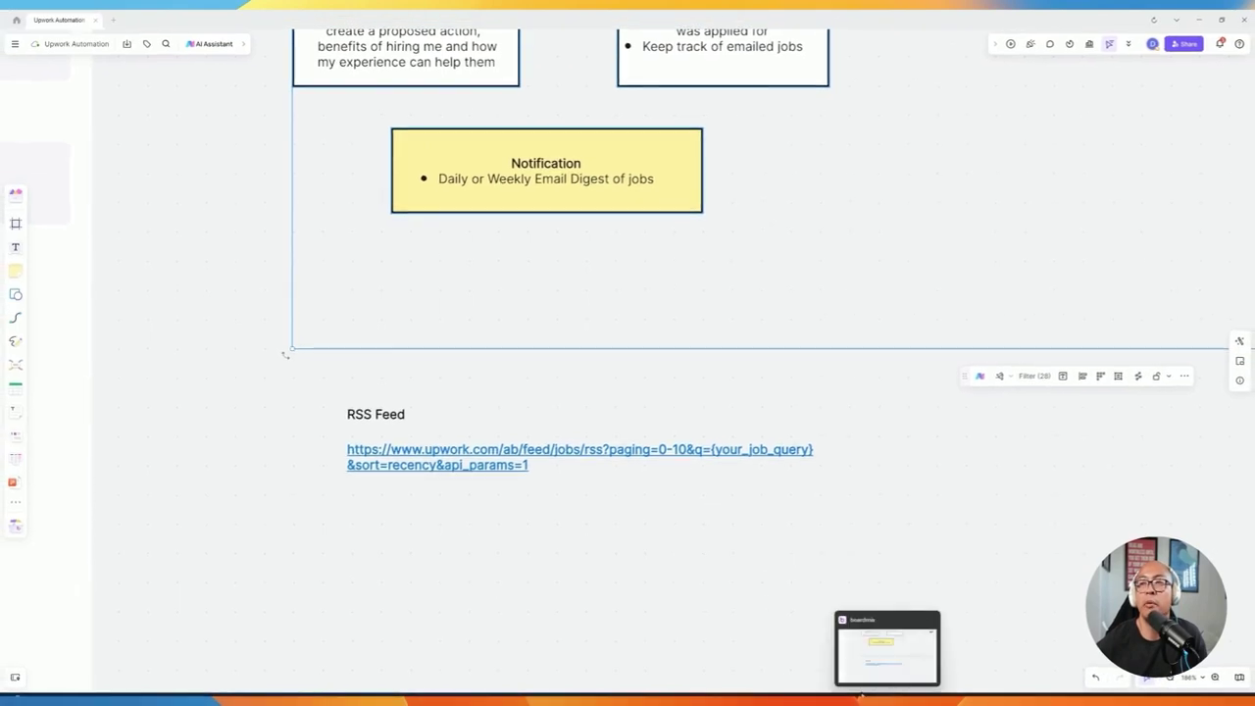
pyautogui.click(855, 696)
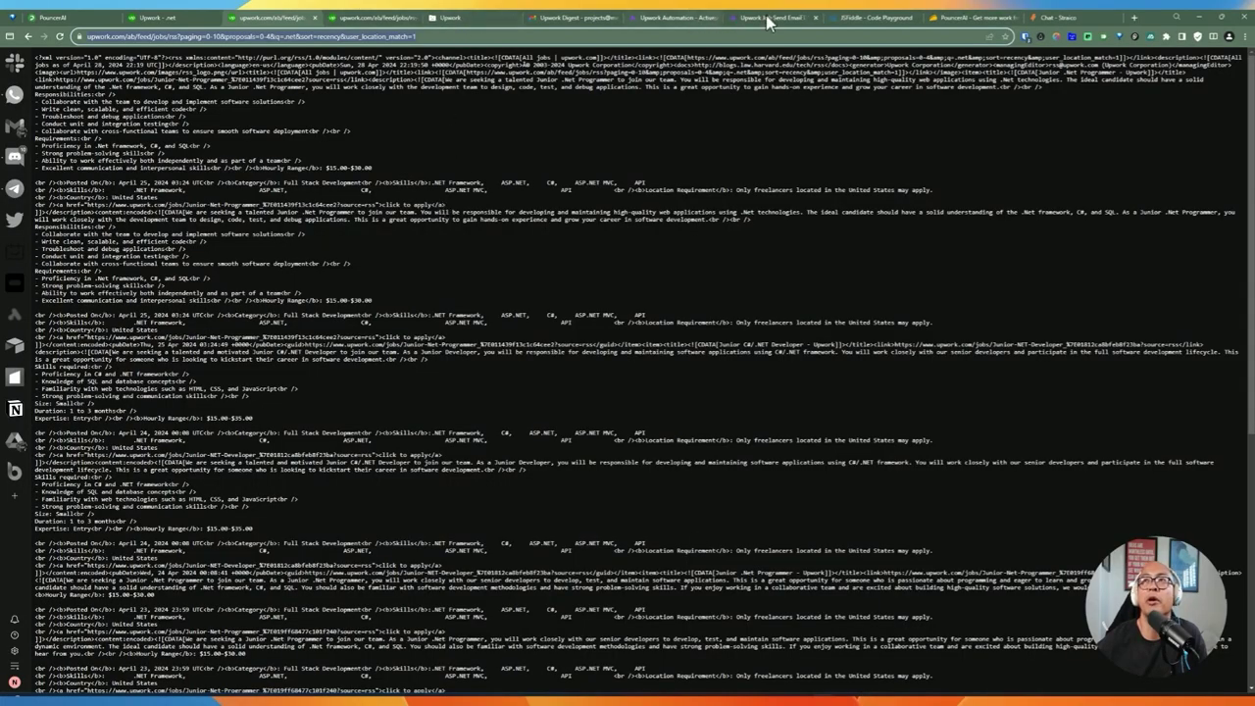
# Step: Open the Upwork datasheet in AITable and check the Automation folder's creation options and the Title field's settings
pyautogui.click(453, 18)
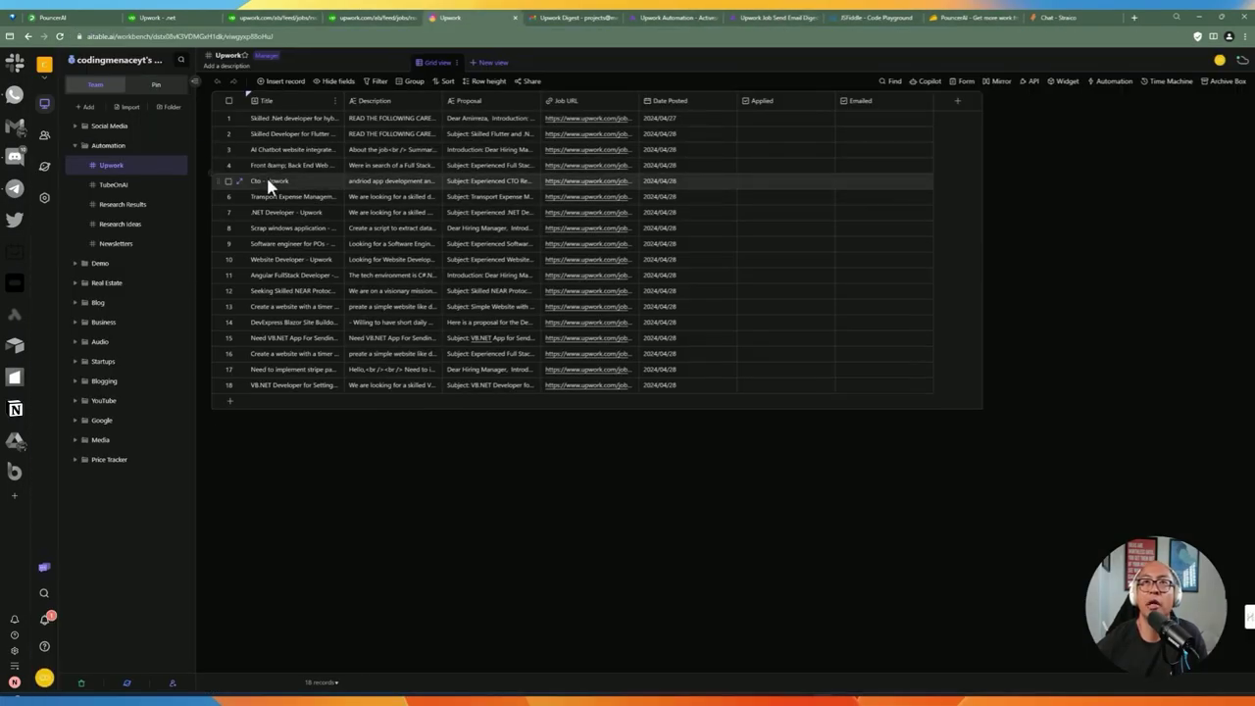
pyautogui.click(167, 146)
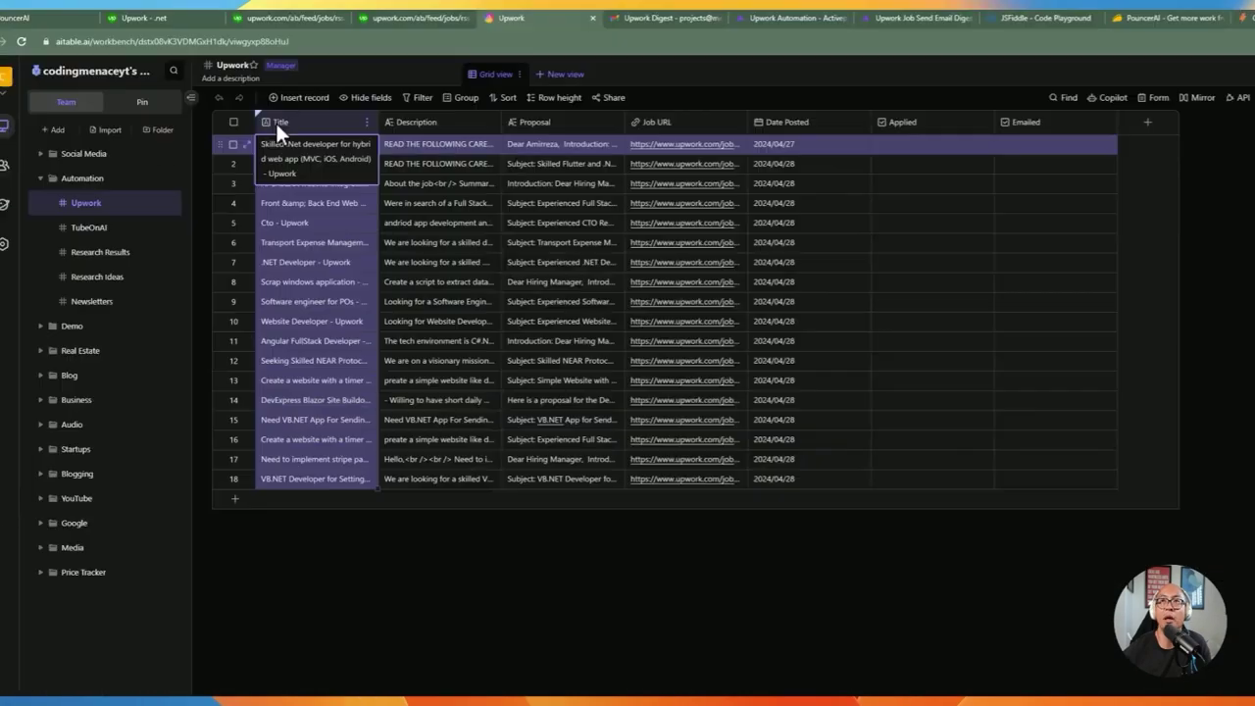
pyautogui.doubleClick(520, 95)
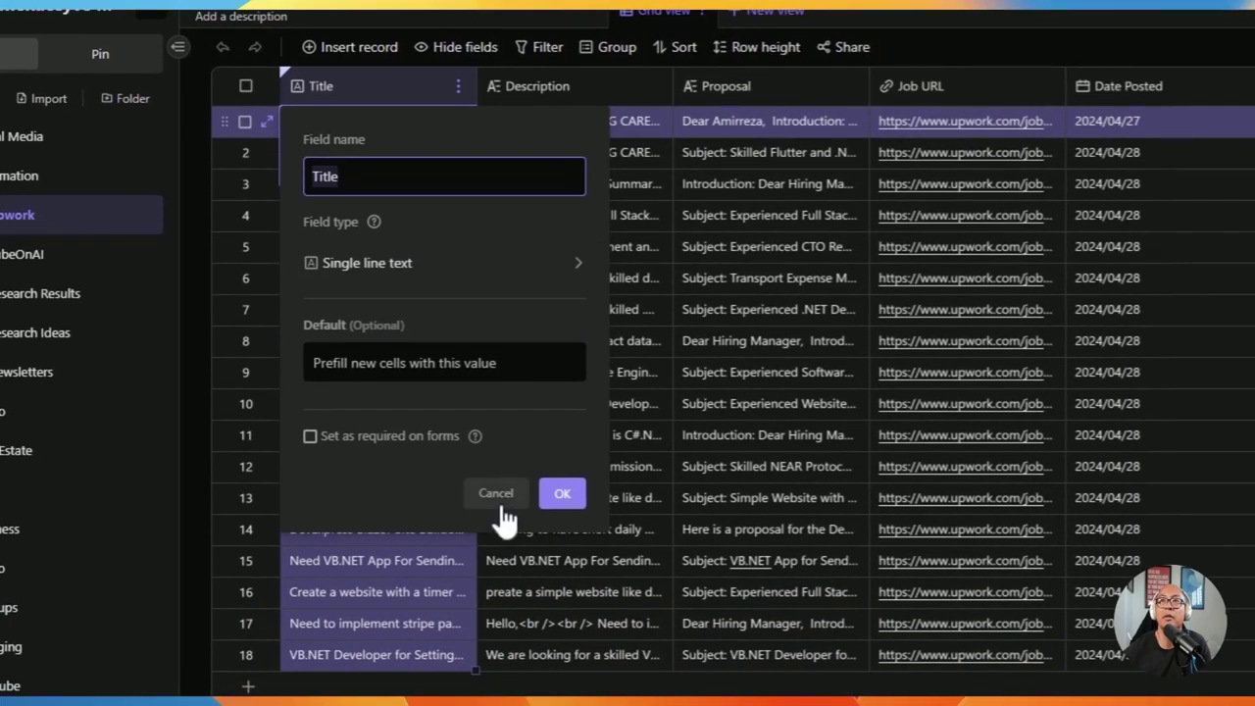
pyautogui.click(496, 592)
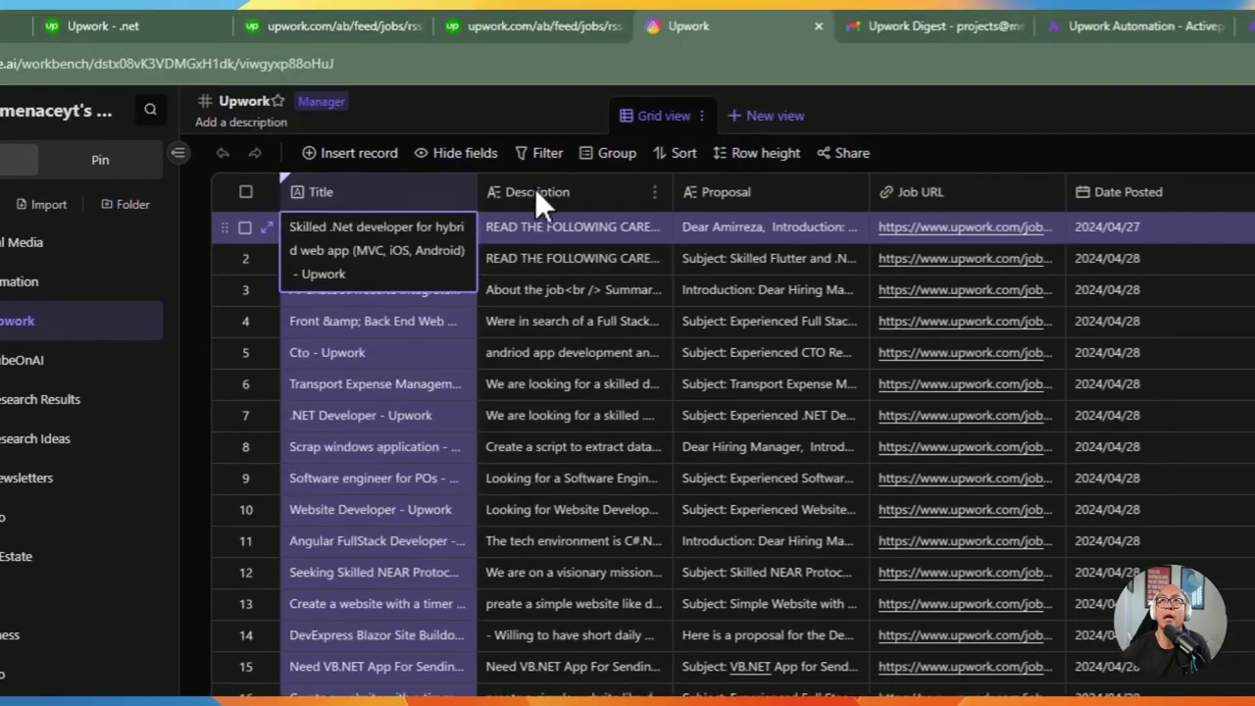
# Step: Inspect the field type settings of the Description, Proposal and Job URL columns without changing them
pyautogui.doubleClick(536, 193)
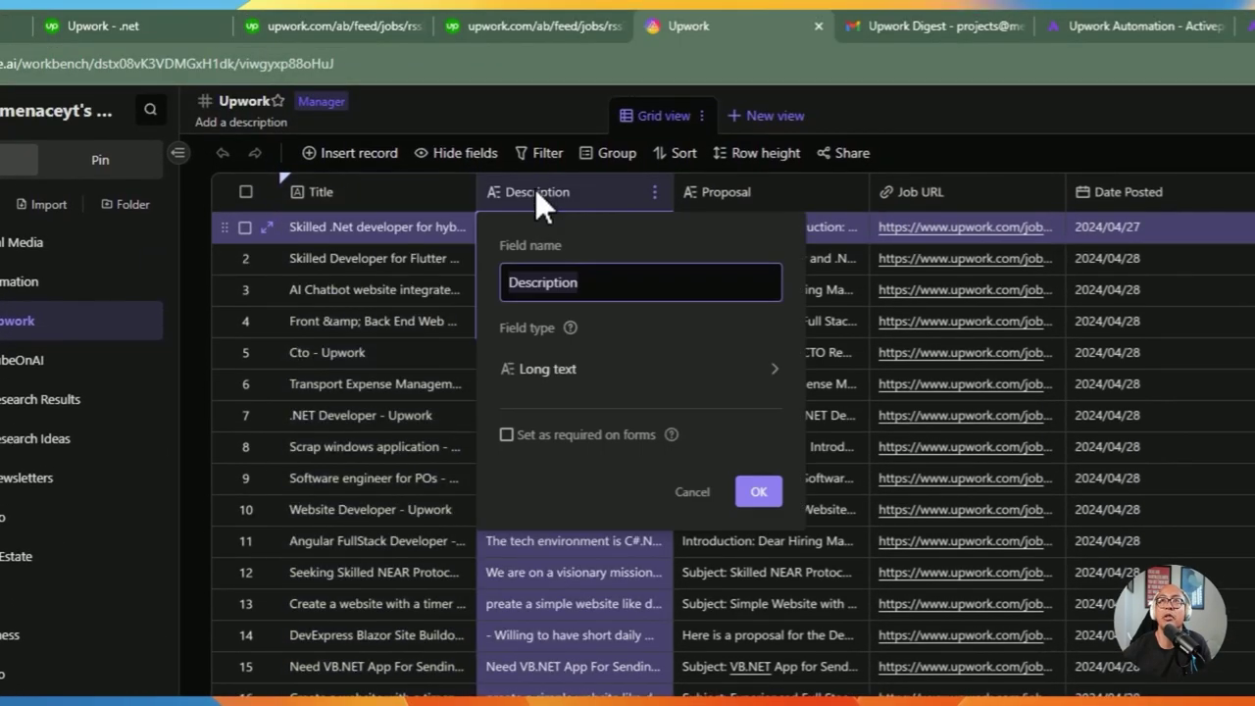
pyautogui.click(572, 379)
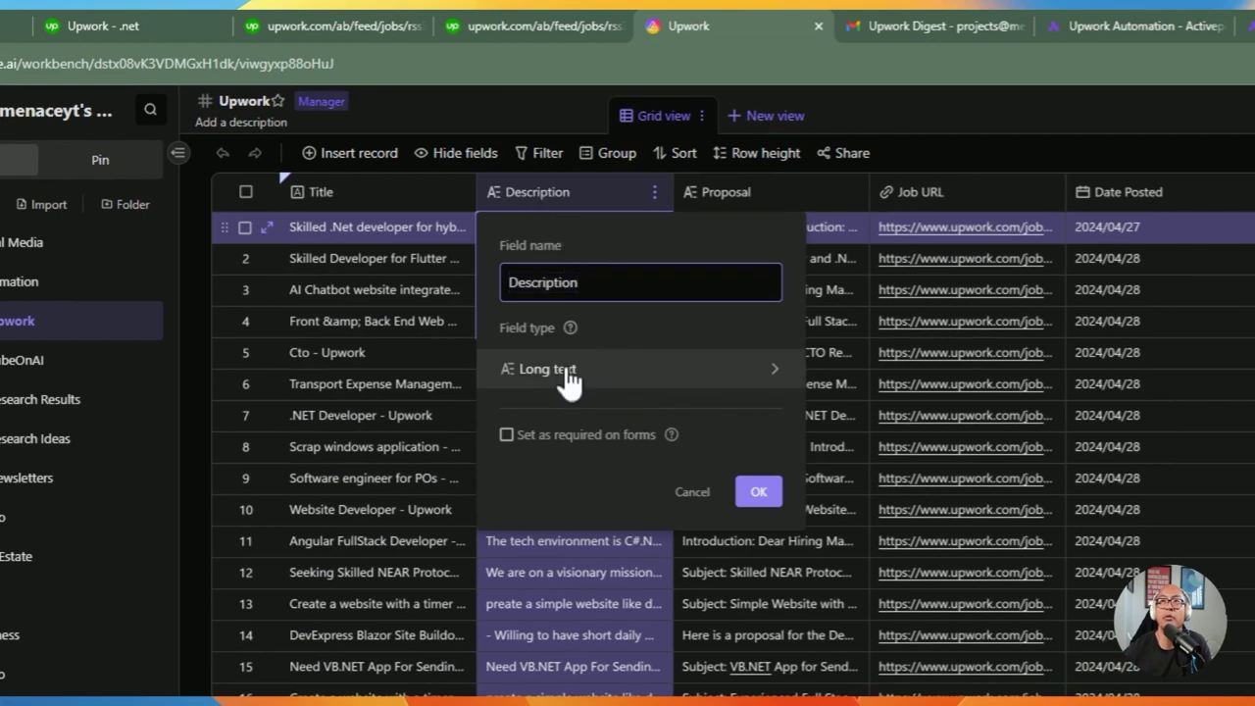
pyautogui.click(577, 381)
pyautogui.click(760, 492)
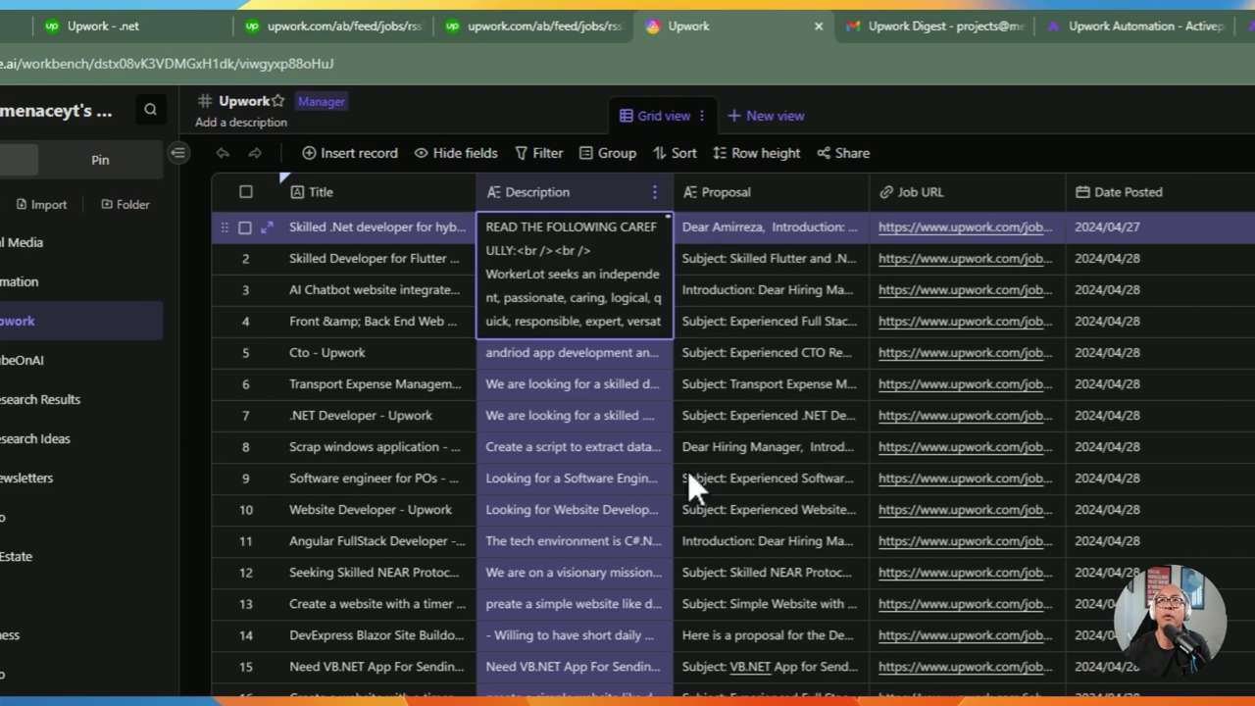
pyautogui.doubleClick(714, 193)
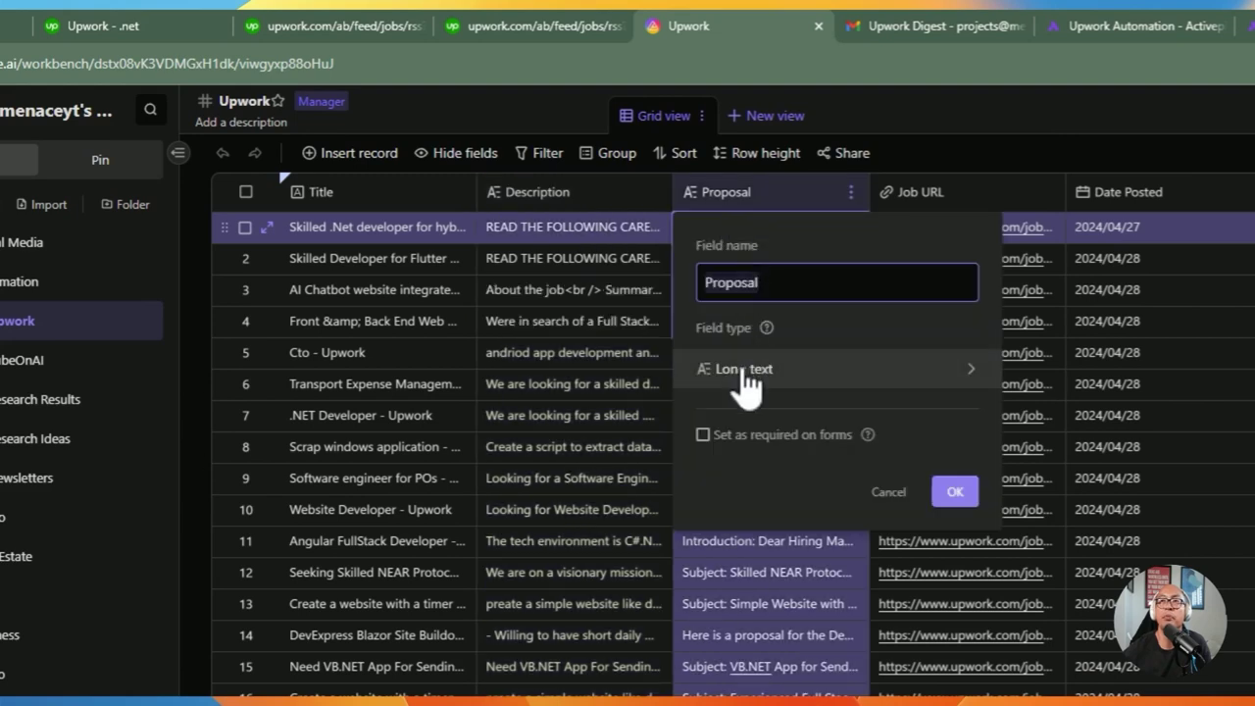
pyautogui.click(886, 494)
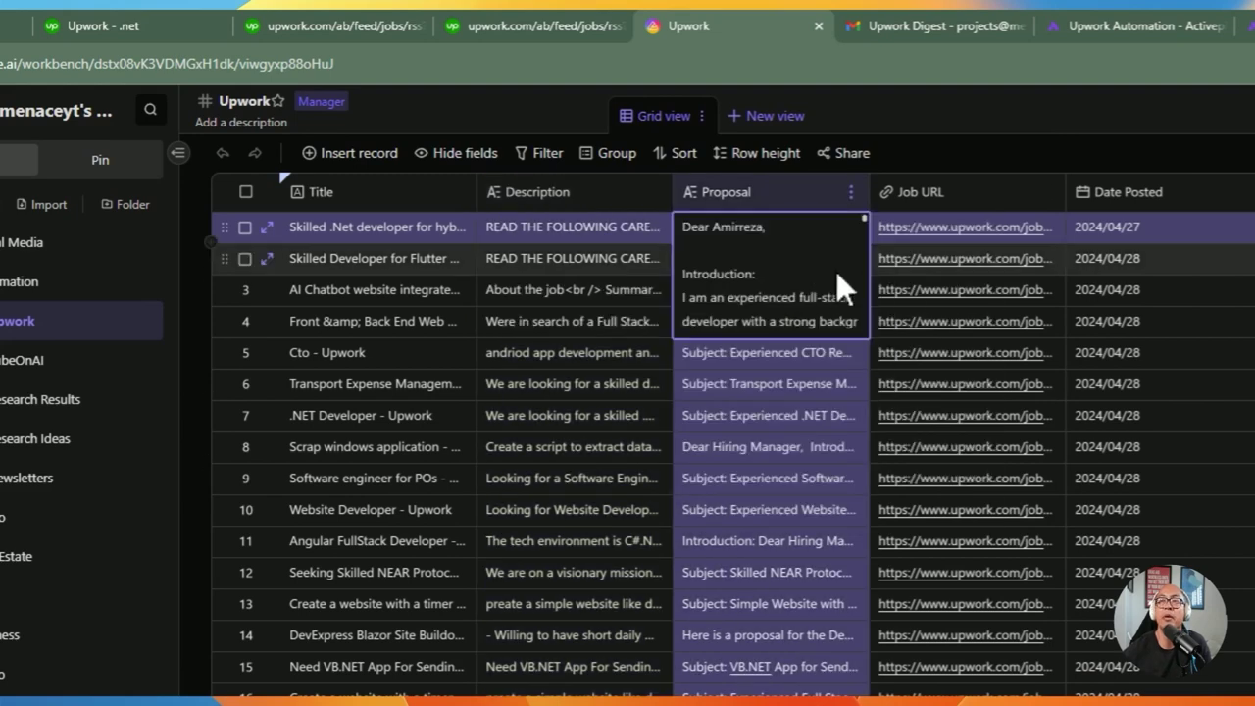
pyautogui.doubleClick(914, 200)
pyautogui.click(901, 518)
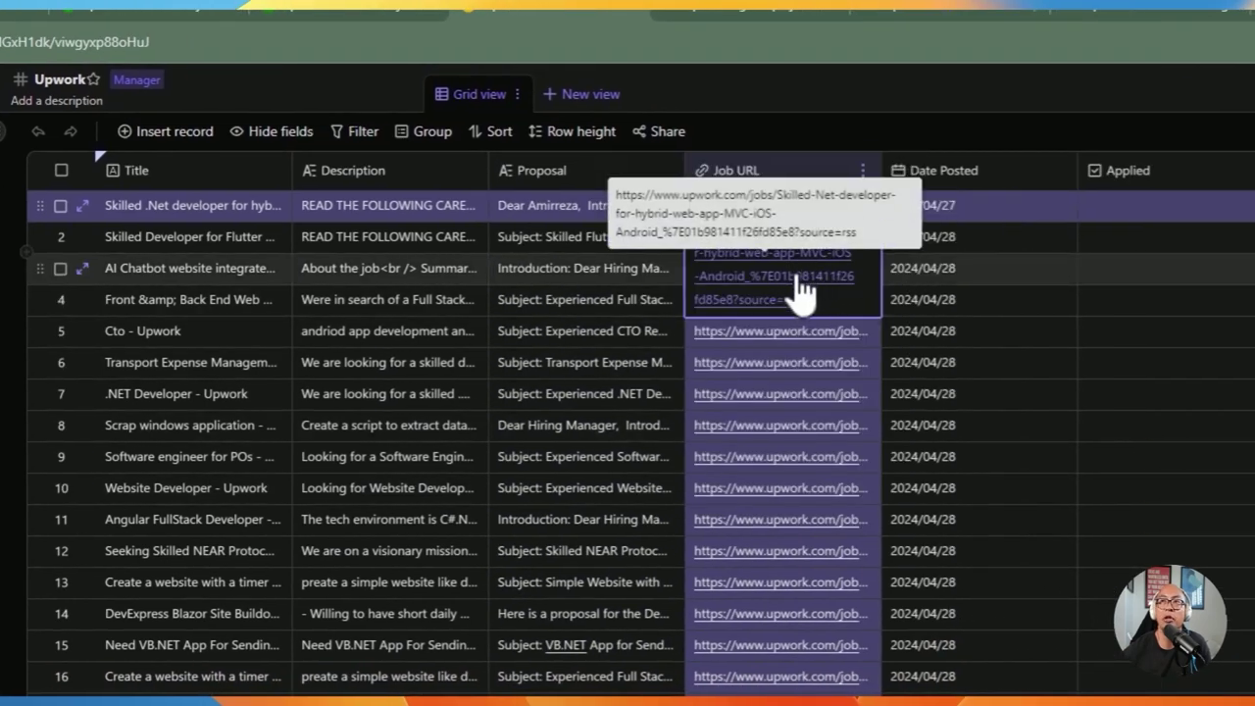
# Step: In the Date Posted field's settings, try autofilling the creation time for new records, then discard the change
pyautogui.doubleClick(942, 162)
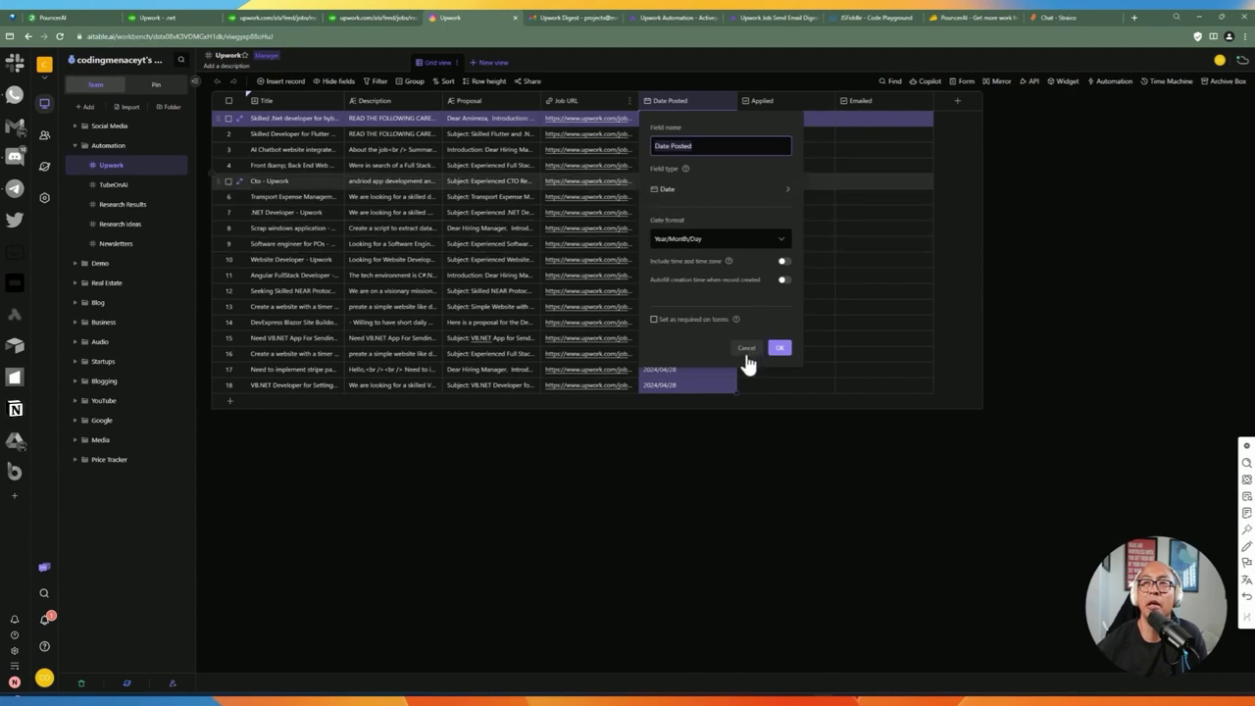
pyautogui.click(754, 310)
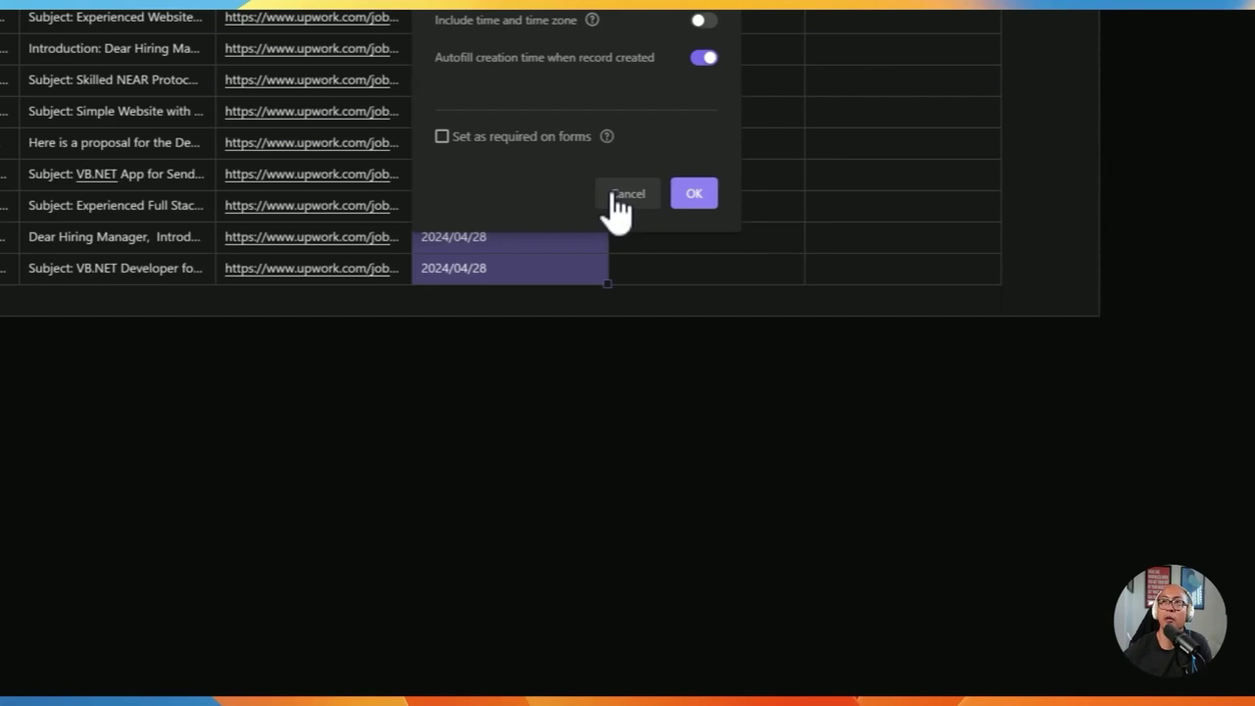
pyautogui.click(618, 201)
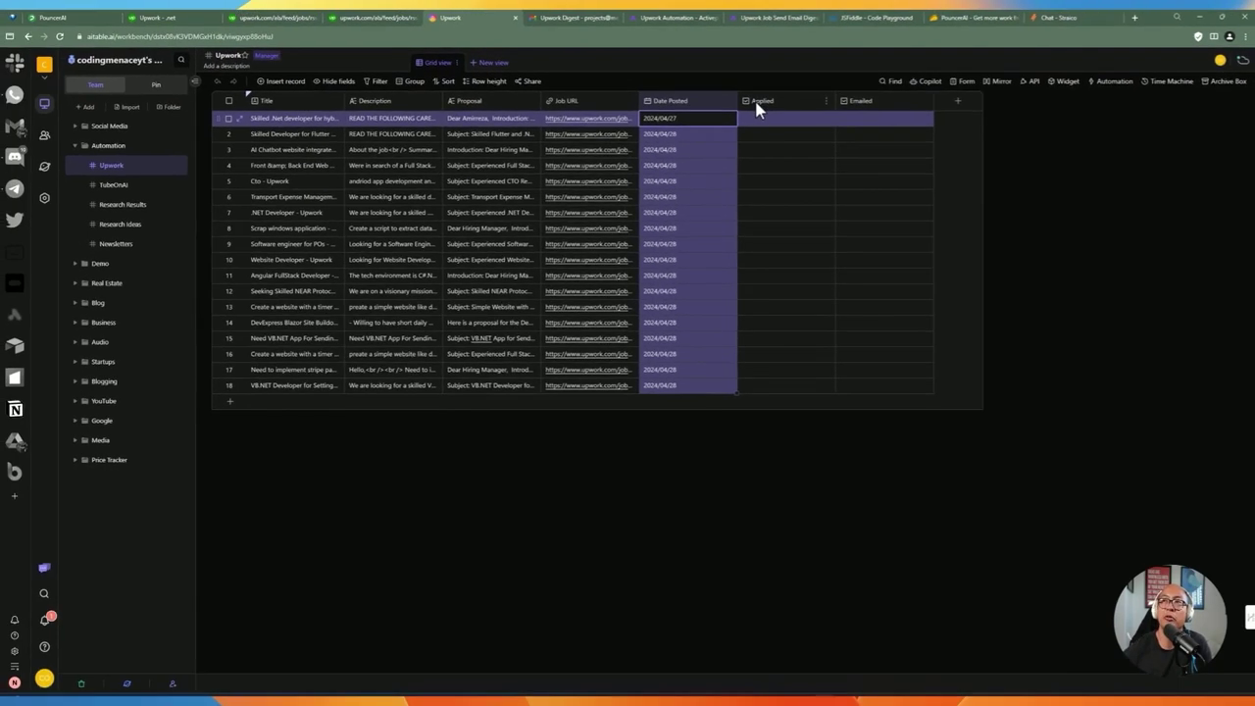
# Step: Test the Applied checkbox on the first record and inspect the column's Checkbox type and custom icon choices without changing them
pyautogui.click(758, 107)
pyautogui.doubleClick(708, 149)
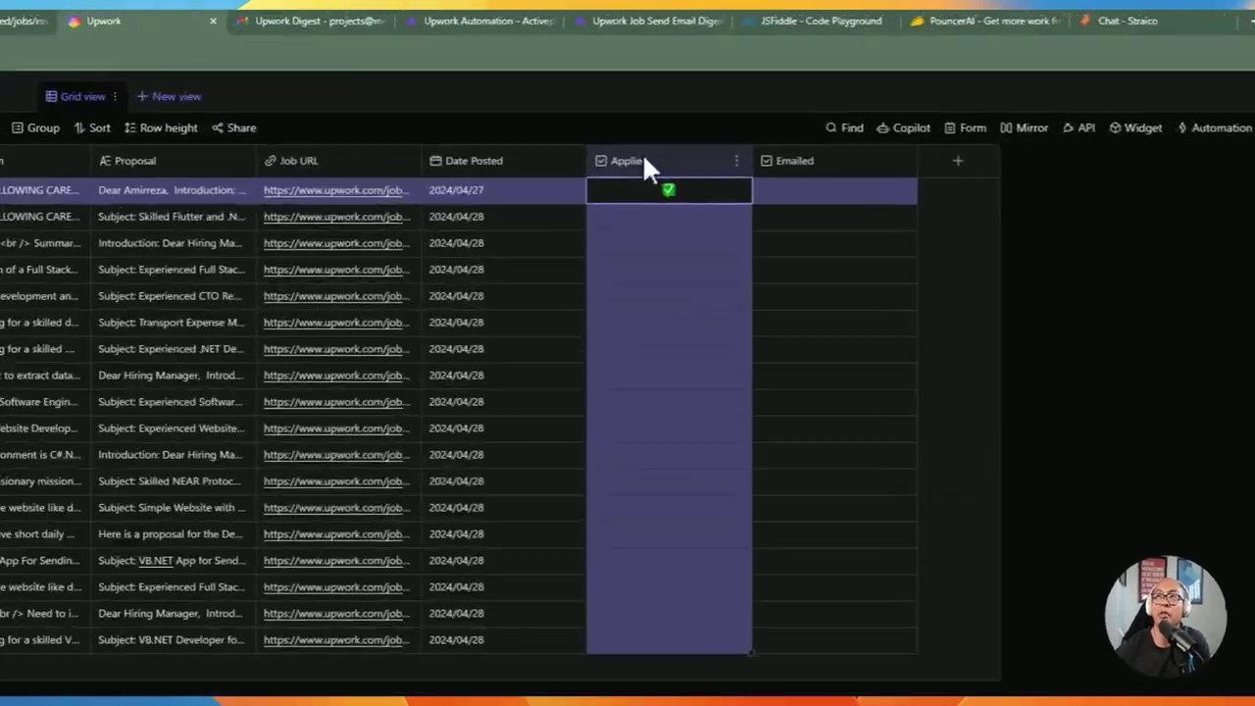
pyautogui.doubleClick(775, 106)
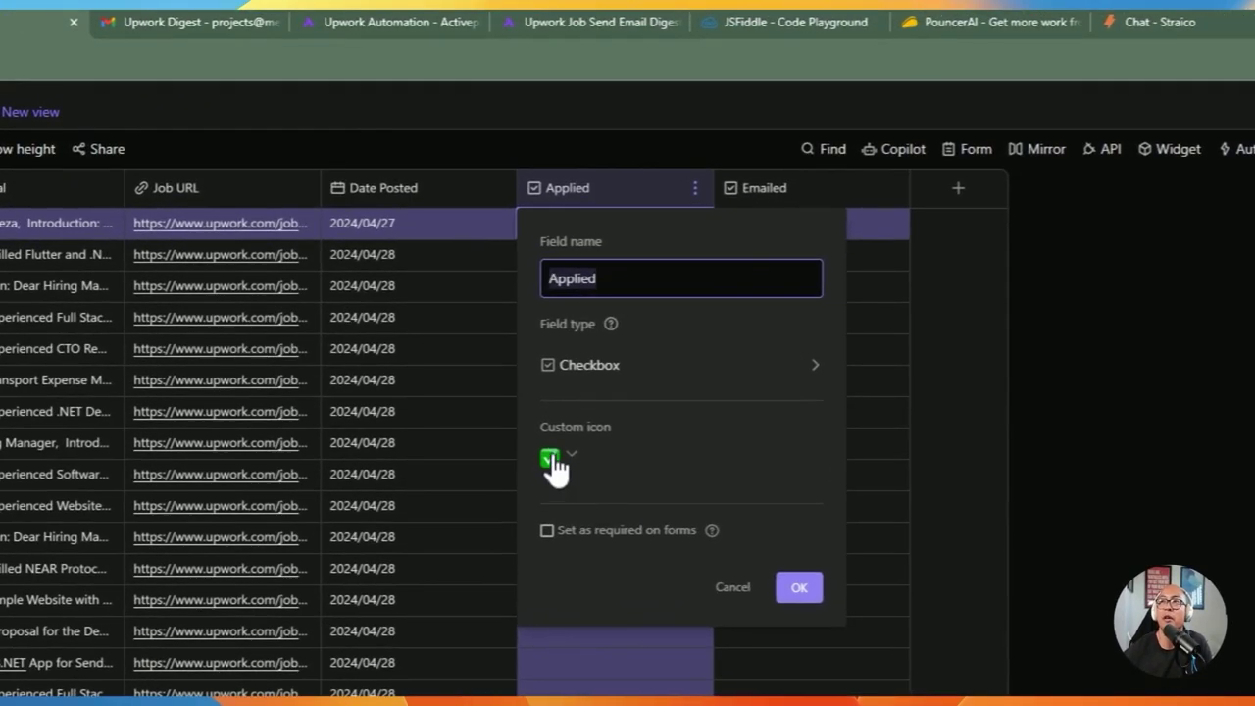
pyautogui.click(755, 238)
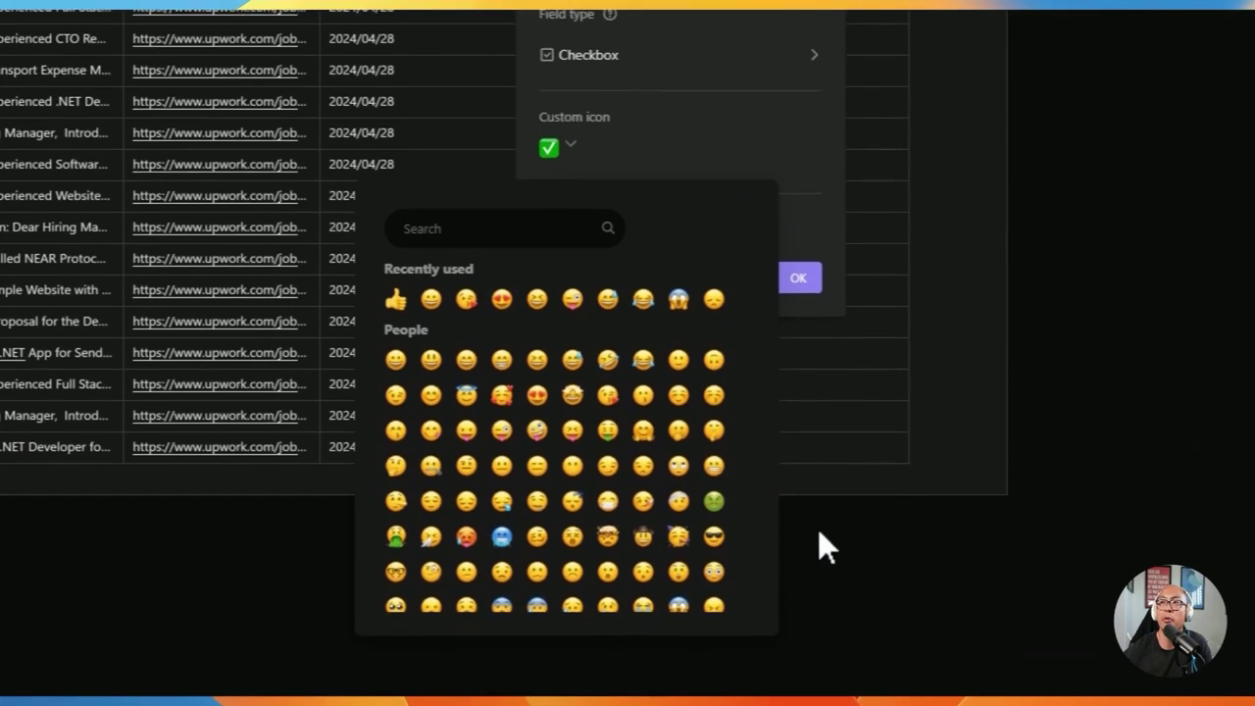
pyautogui.click(870, 659)
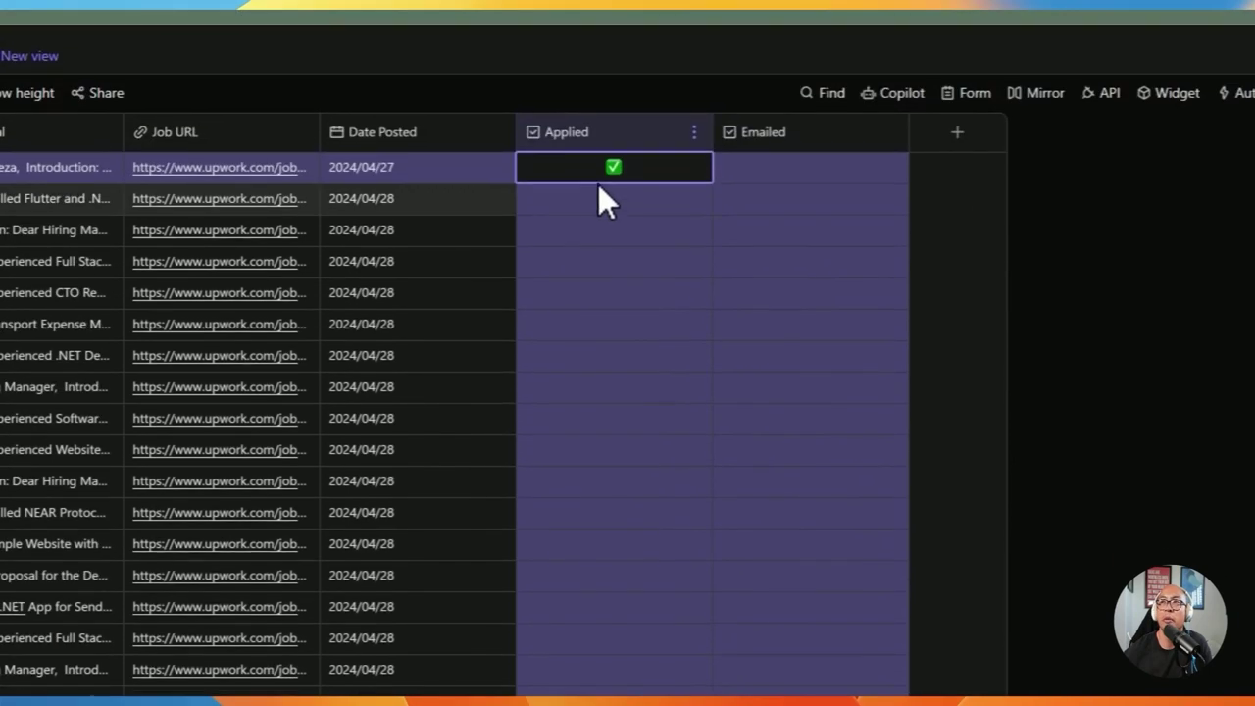
pyautogui.click(609, 167)
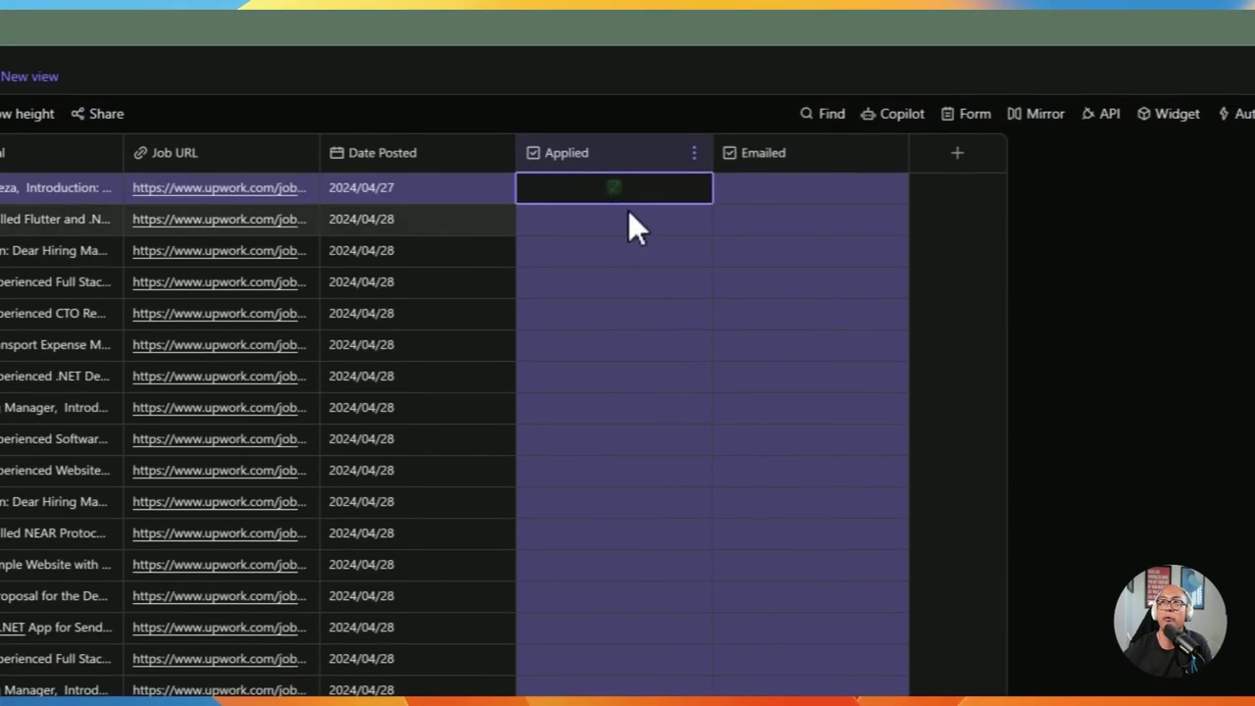
# Step: Inspect the Emailed column's field type and custom icon settings, leaving them as they are
pyautogui.click(764, 184)
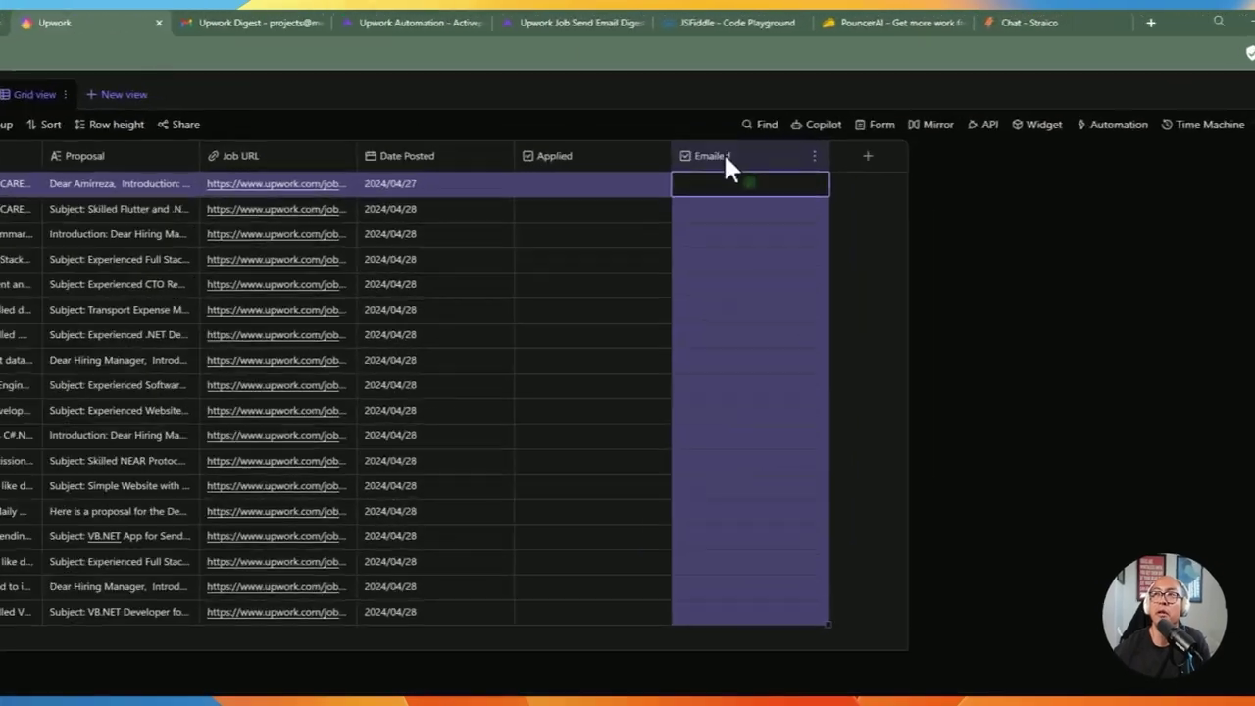
pyautogui.doubleClick(863, 101)
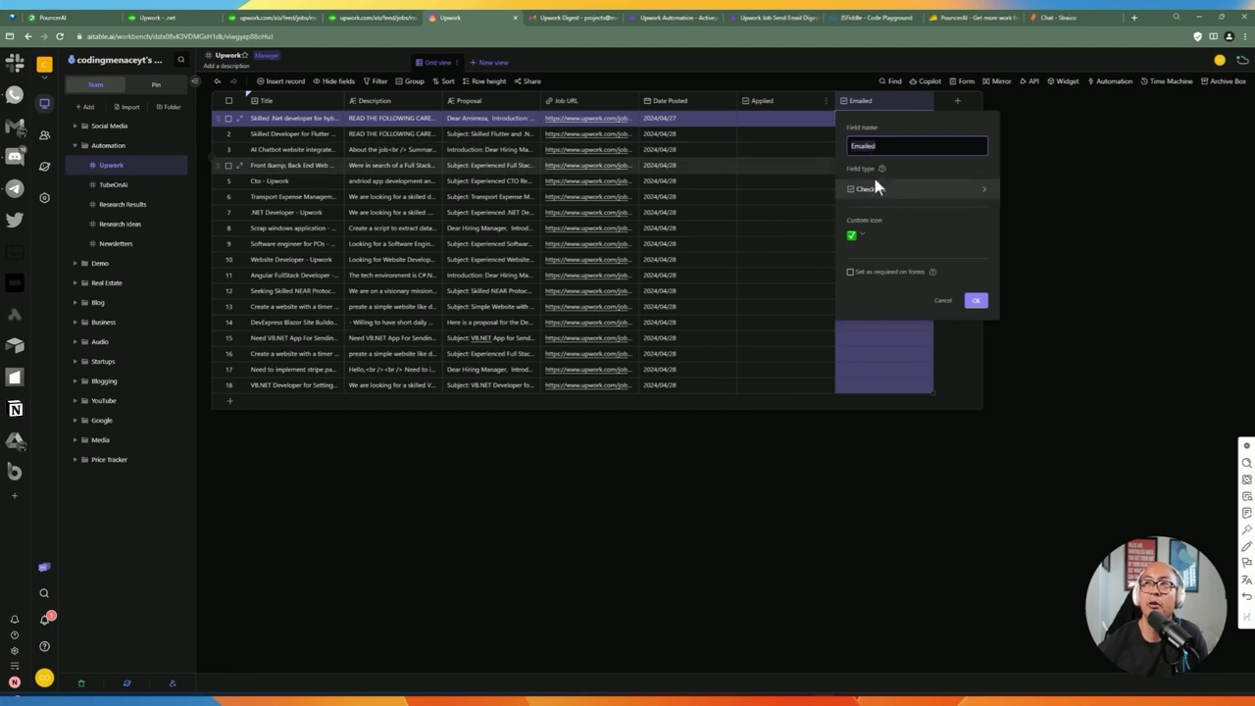
pyautogui.click(942, 303)
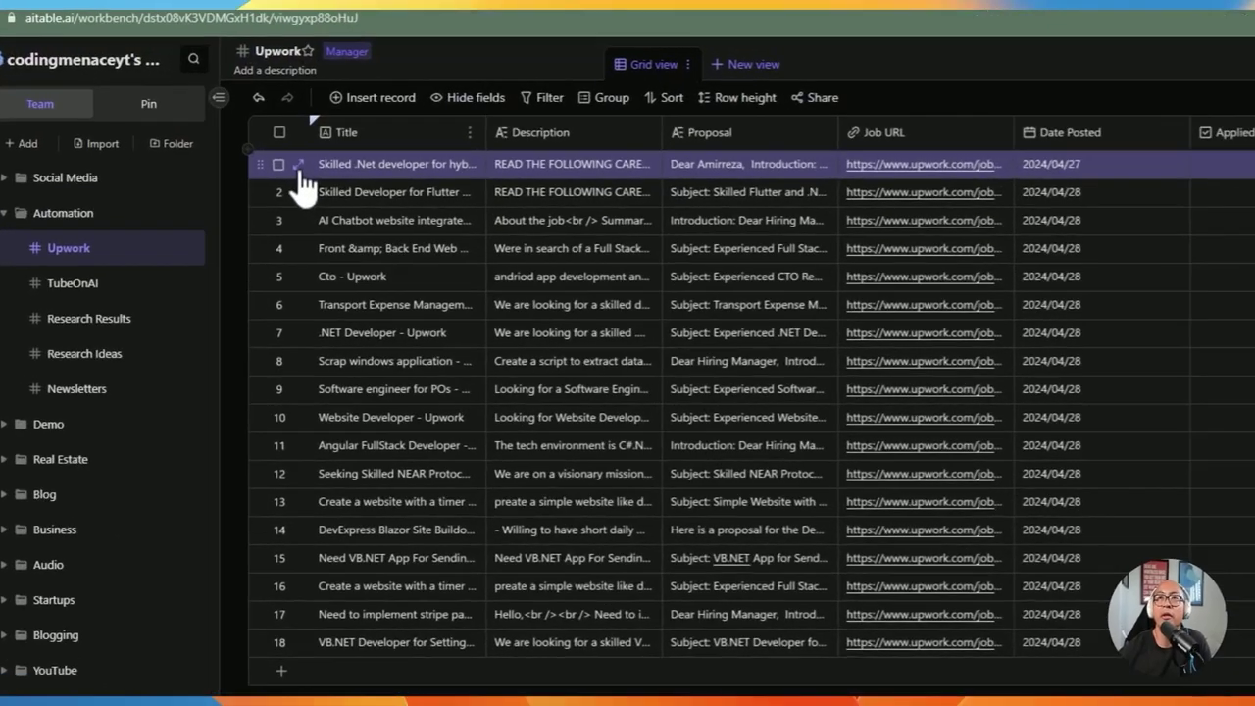
# Step: Open the first job record and read its Description from the opening text through the budget, skills and apply link
pyautogui.click(240, 118)
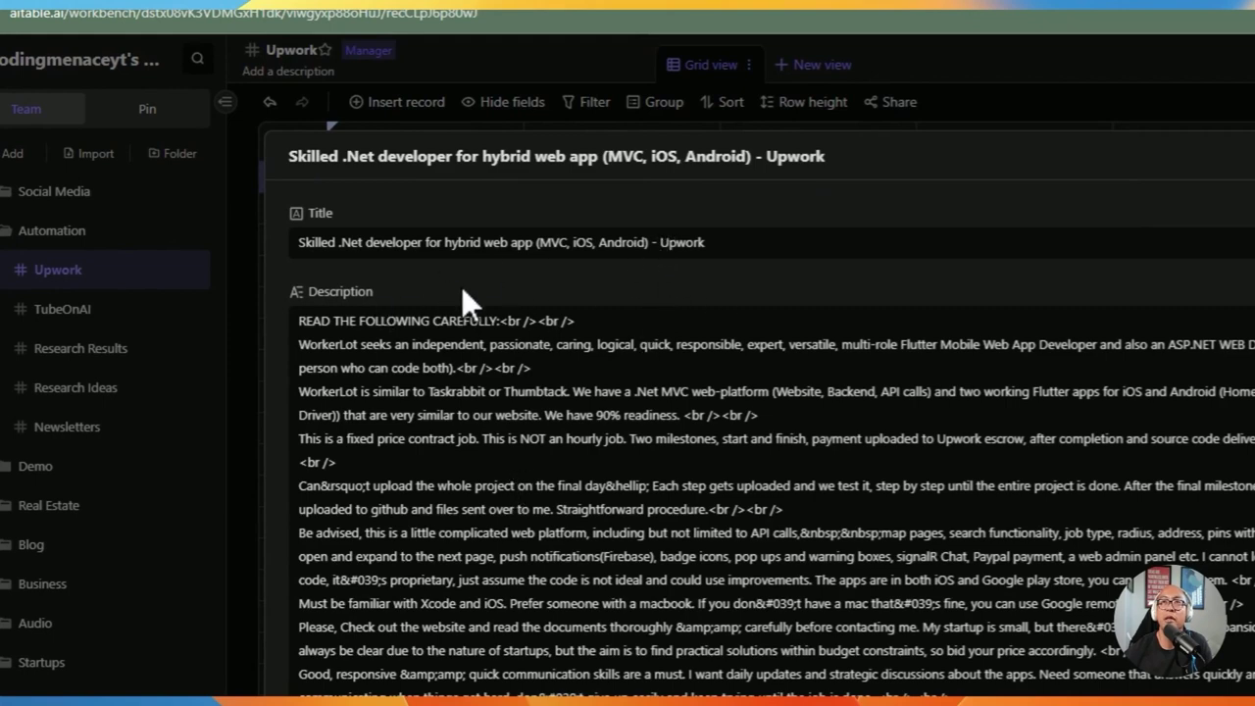
pyautogui.click(342, 243)
pyautogui.scroll(-10, 522, 392)
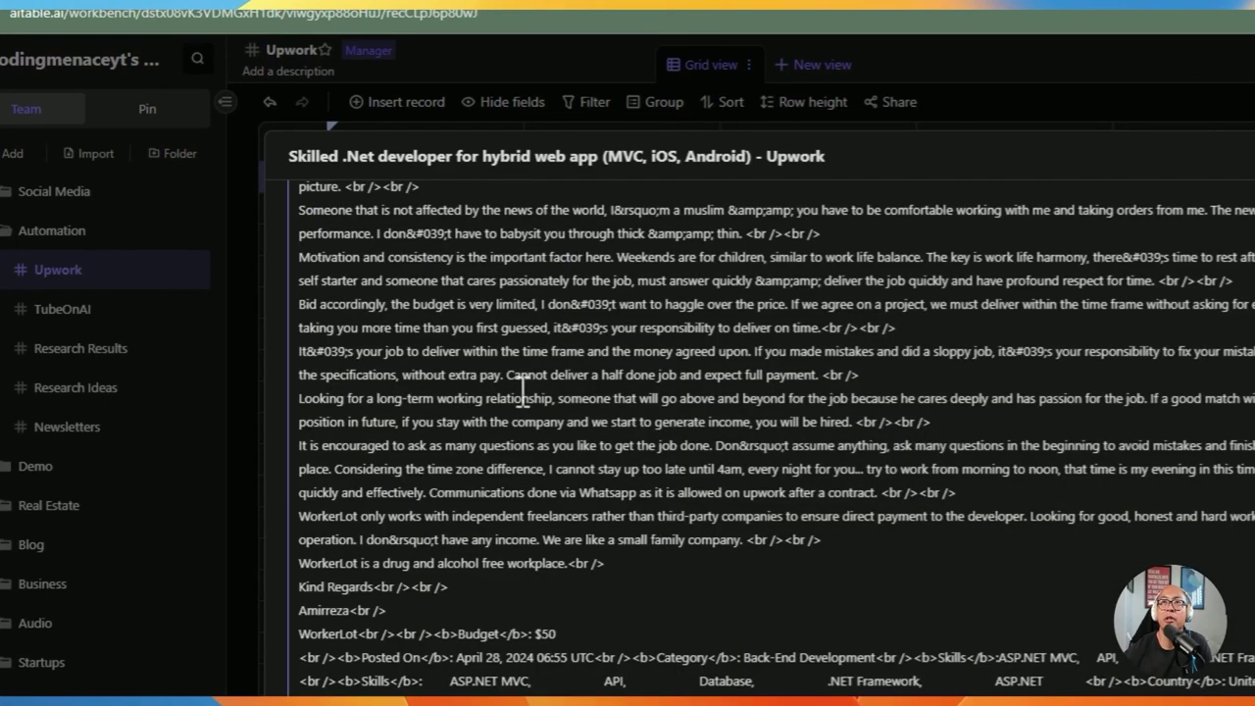
pyautogui.scroll(10, 427, 362)
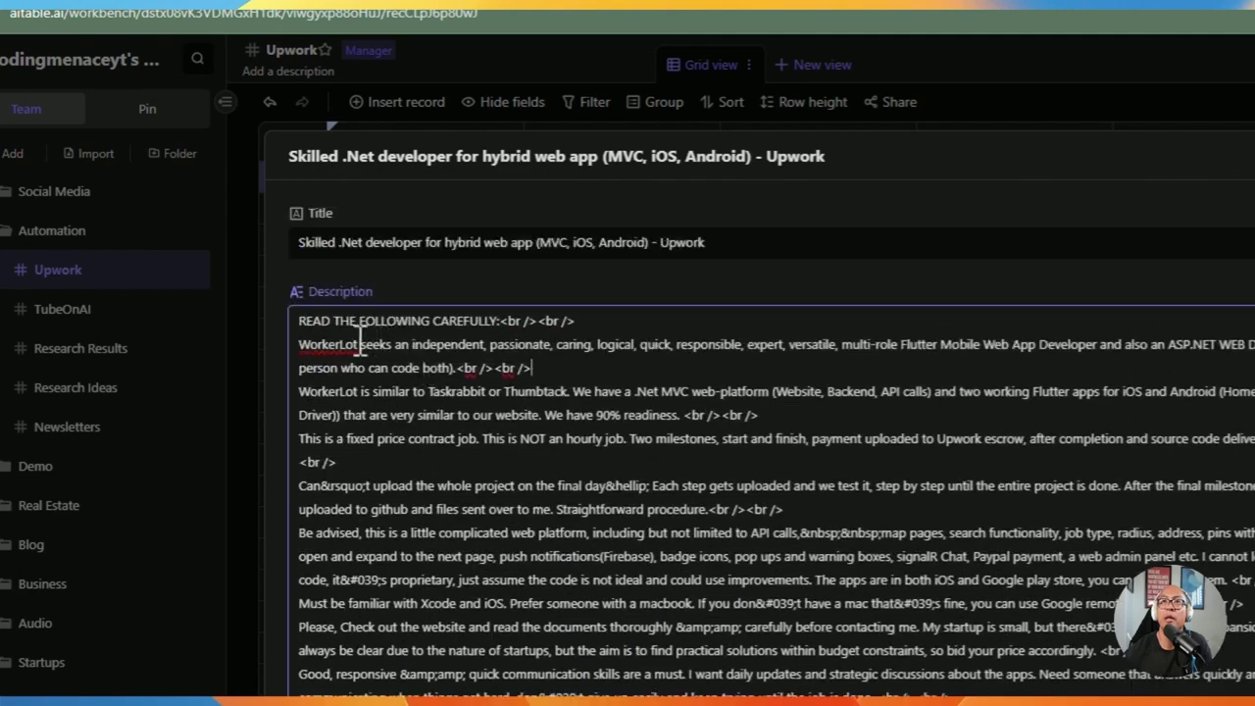
pyautogui.scroll(-4, 380, 383)
pyautogui.scroll(4, 384, 402)
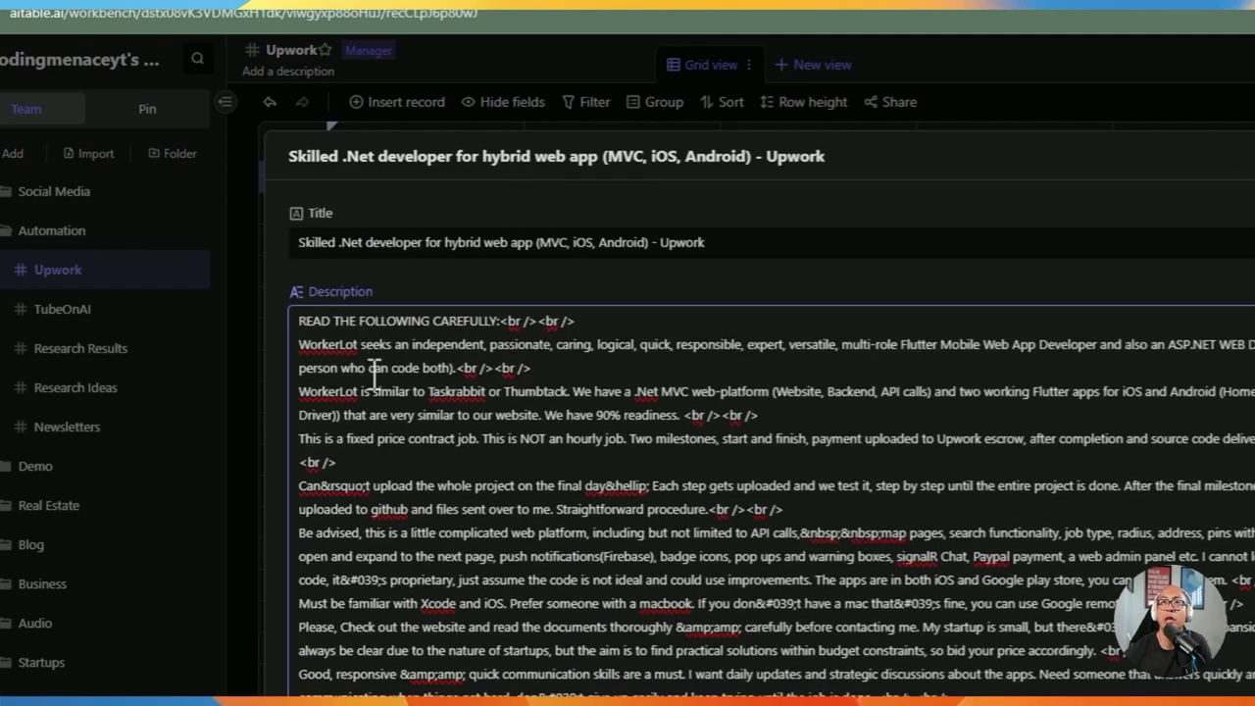
pyautogui.scroll(-5, 421, 451)
pyautogui.scroll(-4, 457, 510)
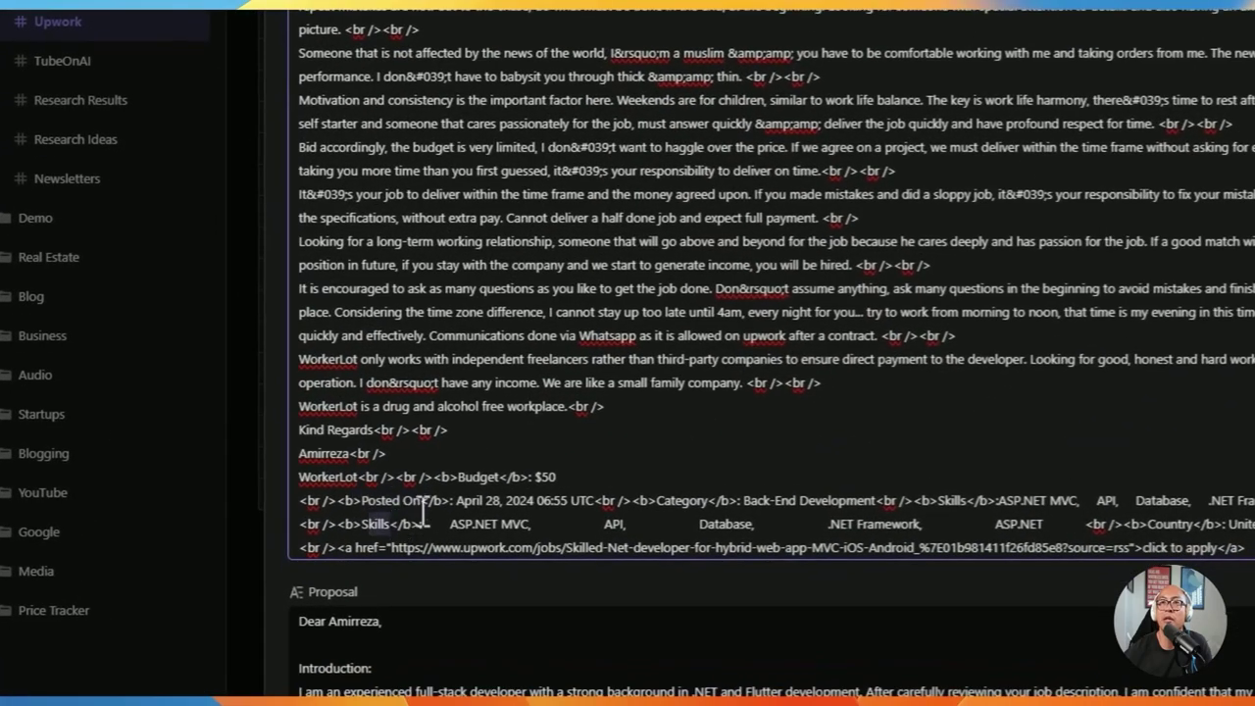
pyautogui.scroll(-3, 367, 412)
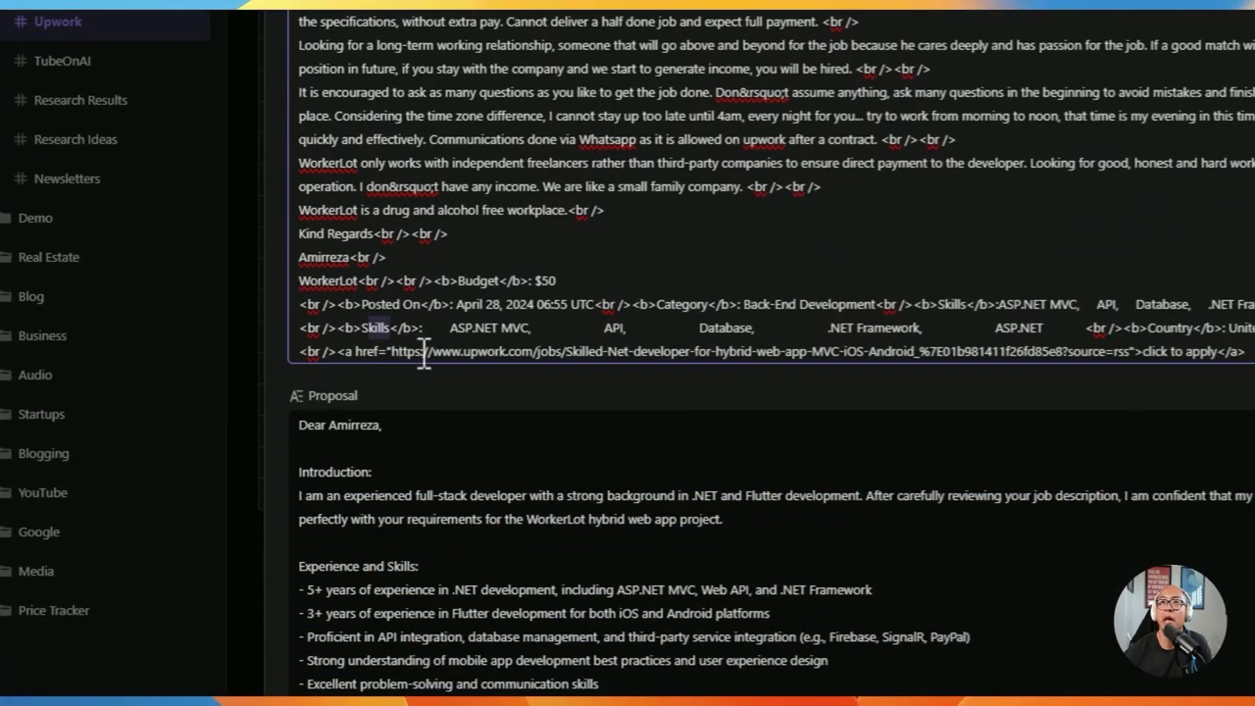
pyautogui.moveTo(1250, 350); pyautogui.dragTo(702, 306)
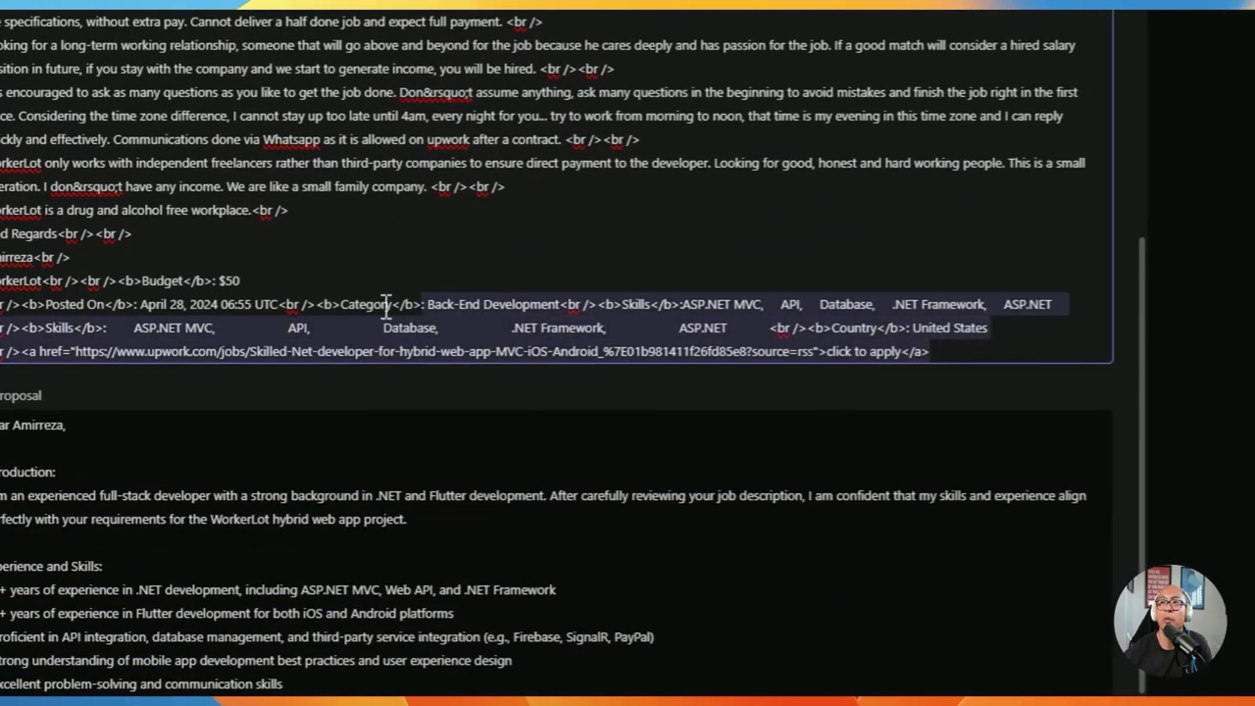
pyautogui.scroll(10, 338, 250)
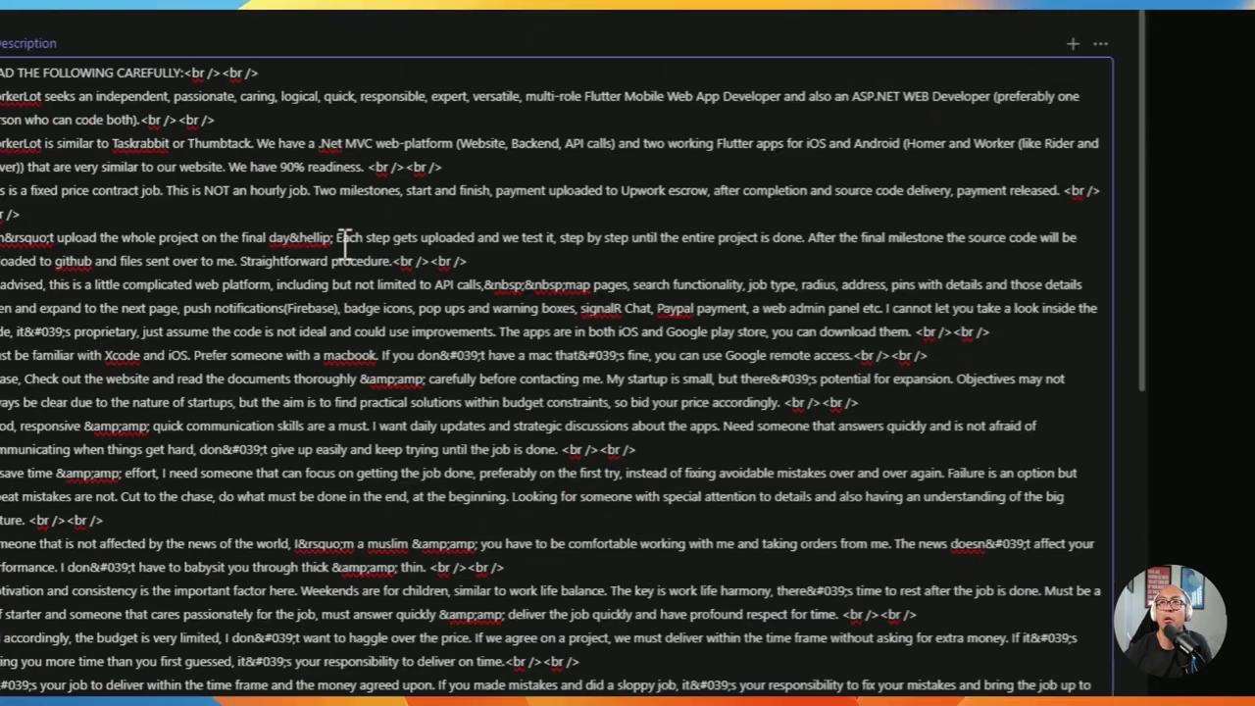
pyautogui.scroll(-4, 346, 240)
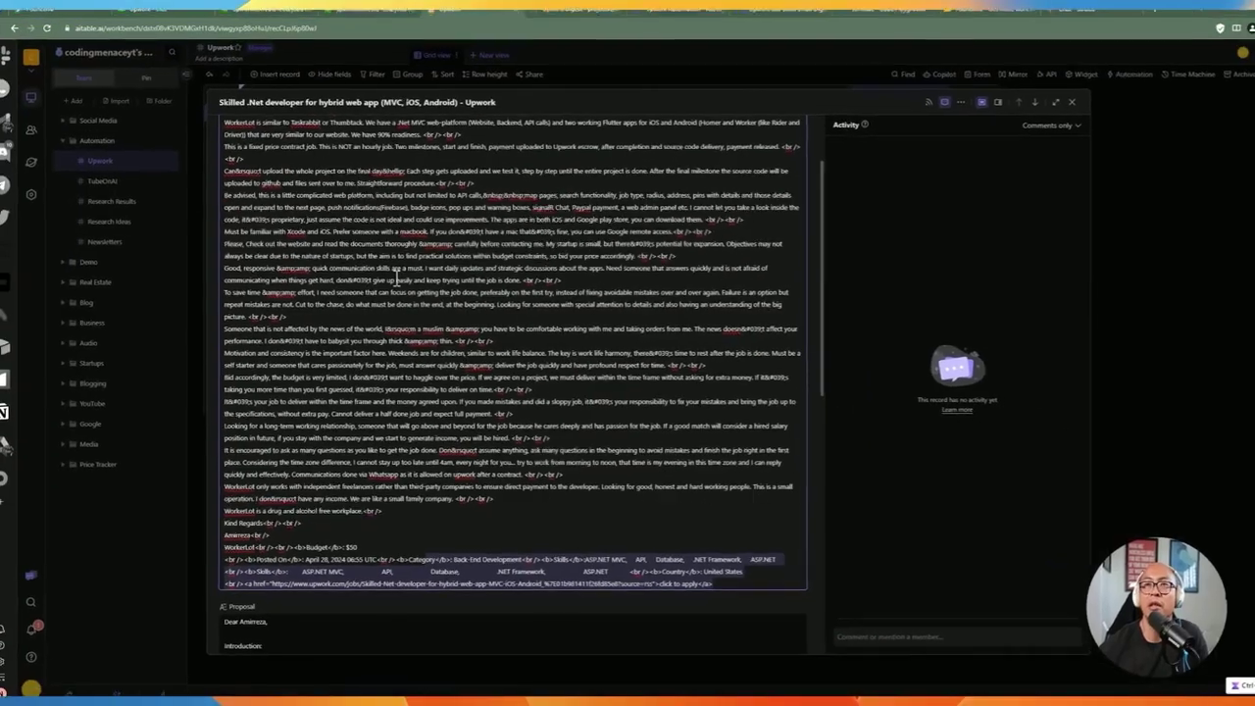
pyautogui.scroll(-5, 401, 282)
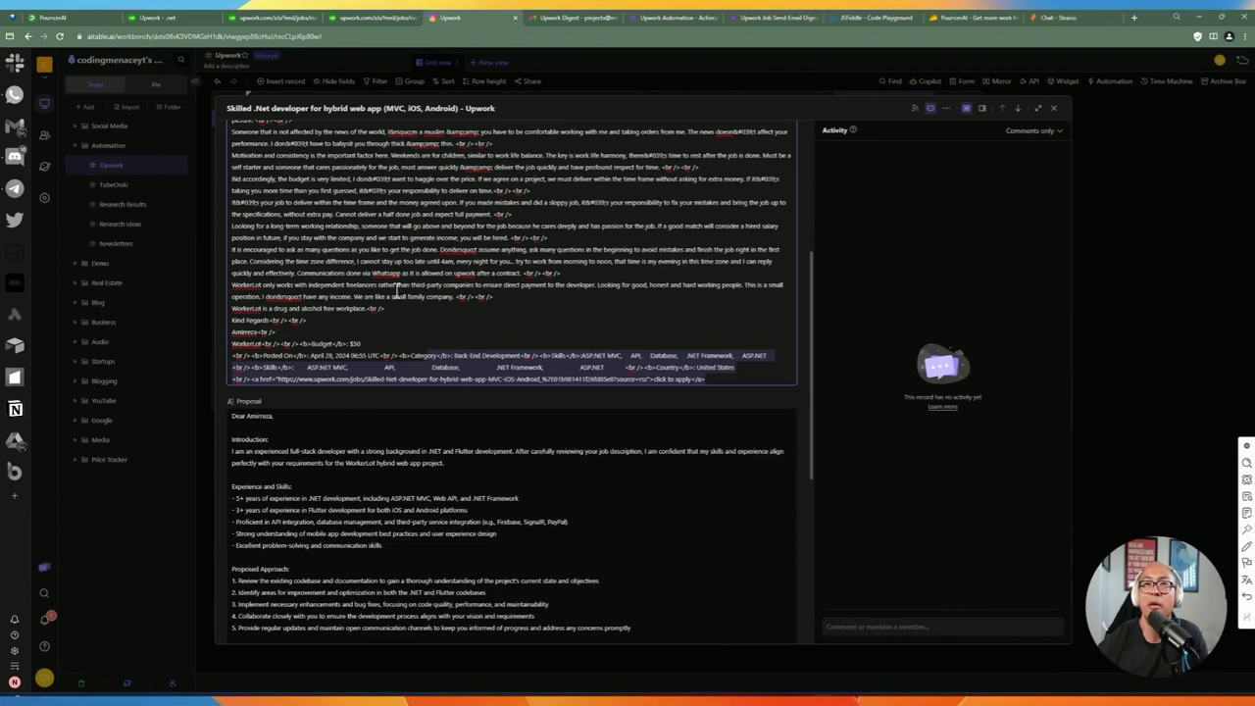
# Step: Examine the record's Proposal text, covering the greeting, the Introduction and the Experience and Skills section
pyautogui.scroll(-8, 362, 454)
pyautogui.scroll(5, 319, 408)
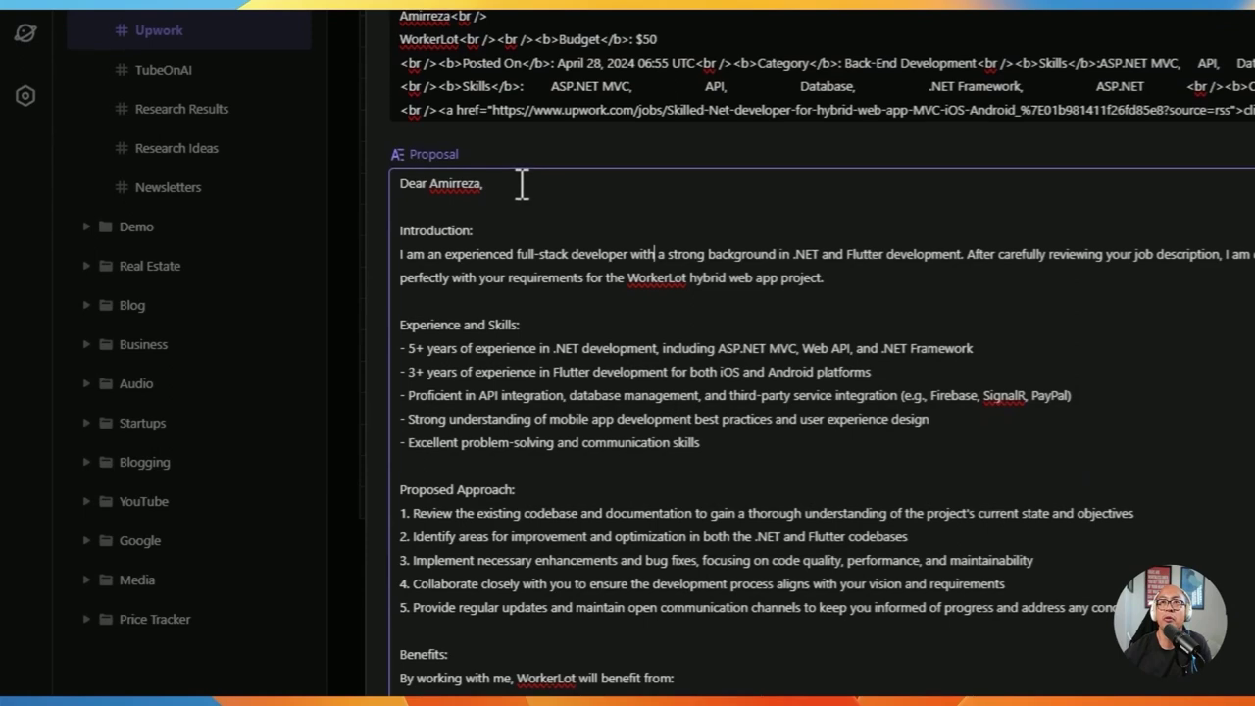
pyautogui.moveTo(400, 99); pyautogui.dragTo(734, 411)
pyautogui.click(578, 372)
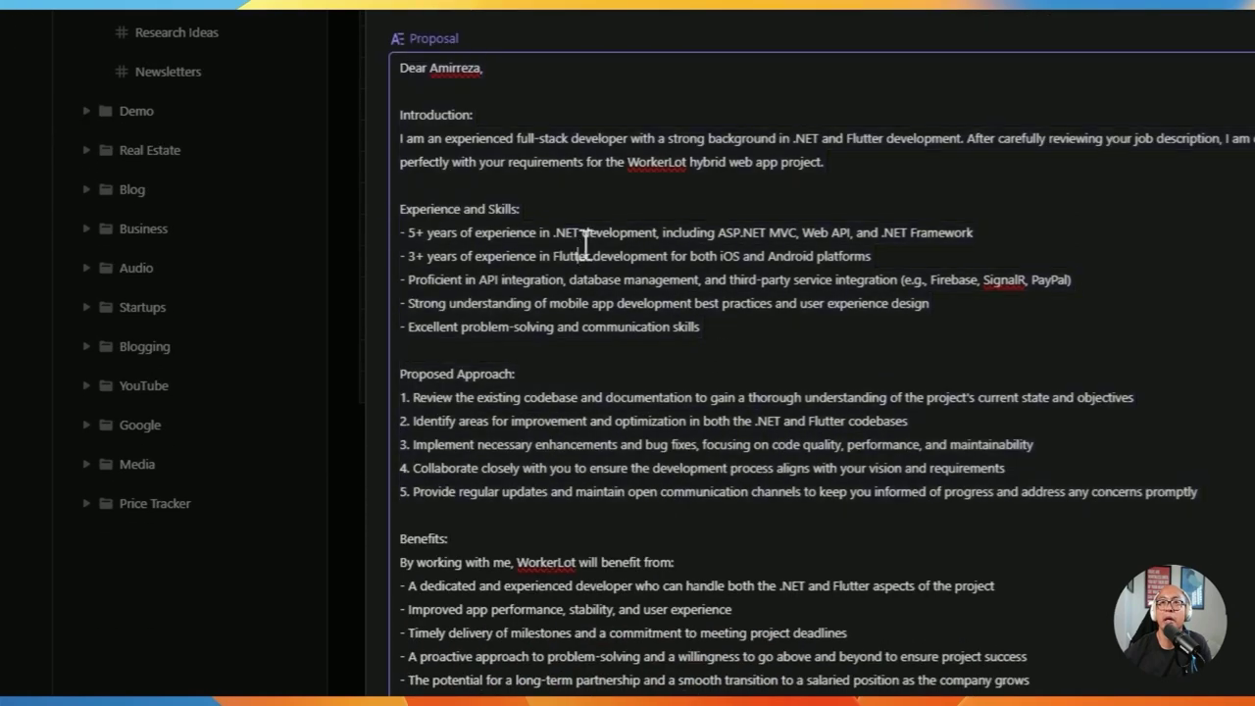
pyautogui.moveTo(409, 187); pyautogui.dragTo(441, 202)
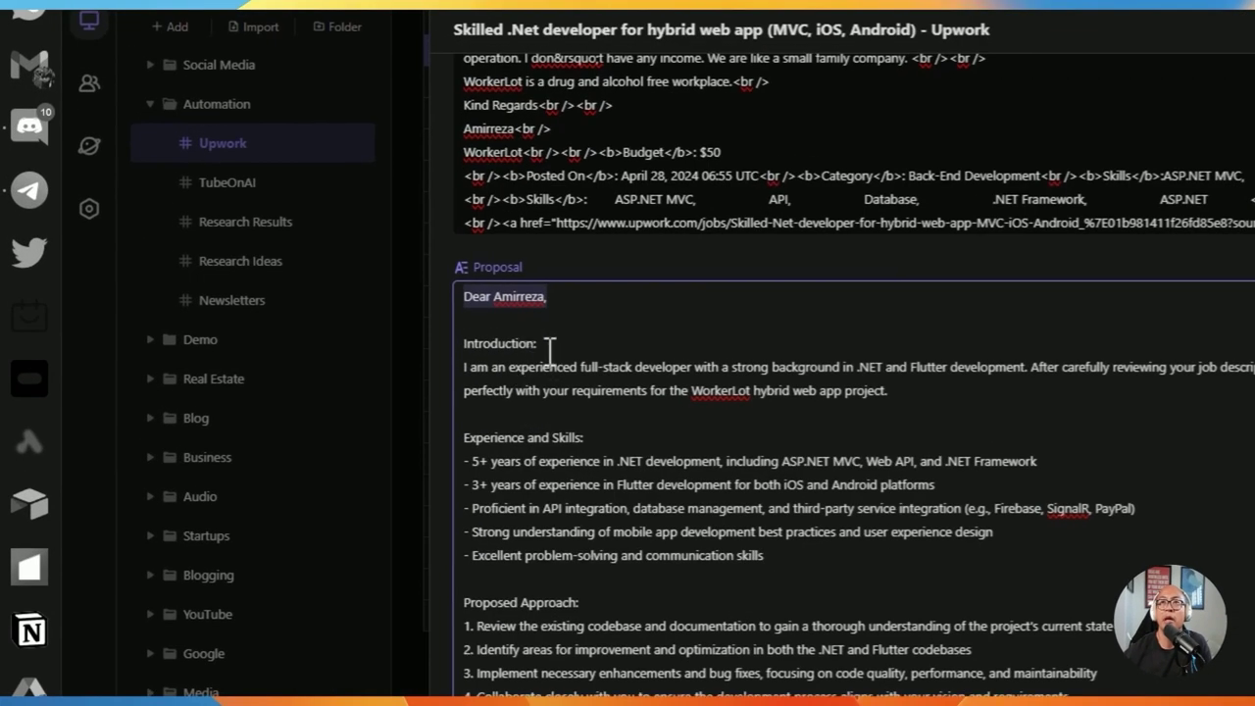
pyautogui.scroll(-1, 526, 415)
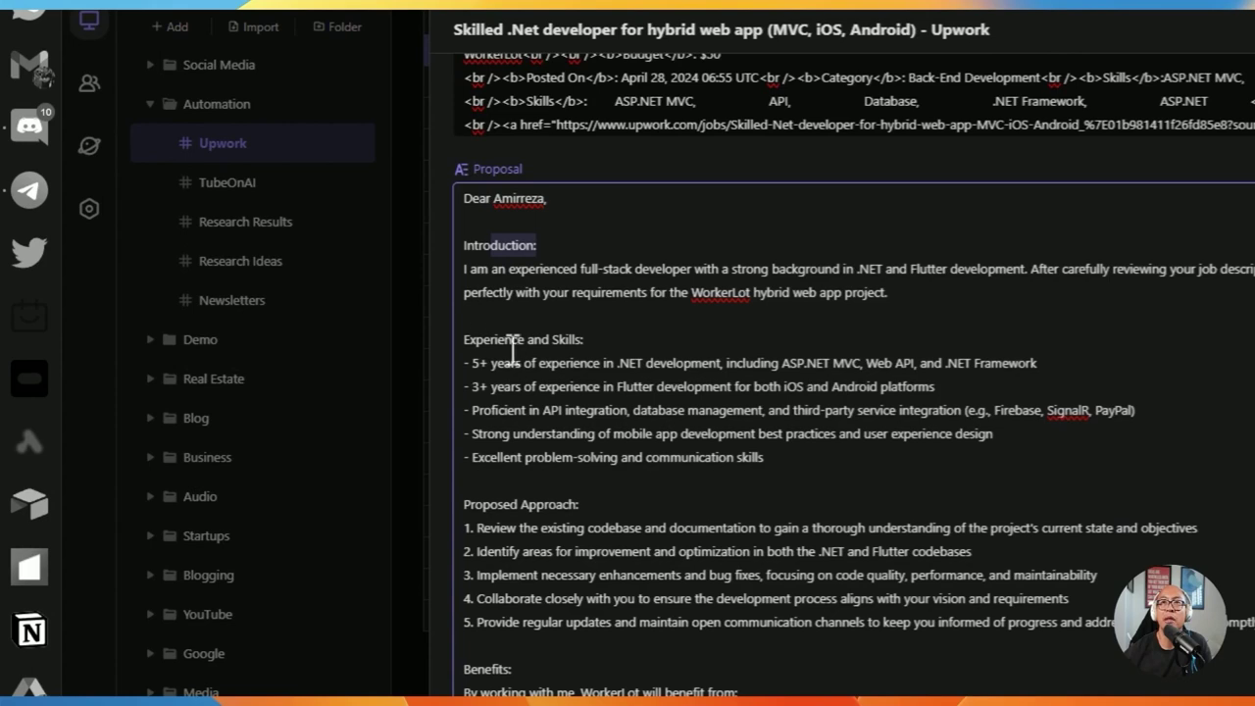
pyautogui.moveTo(476, 339); pyautogui.dragTo(564, 338)
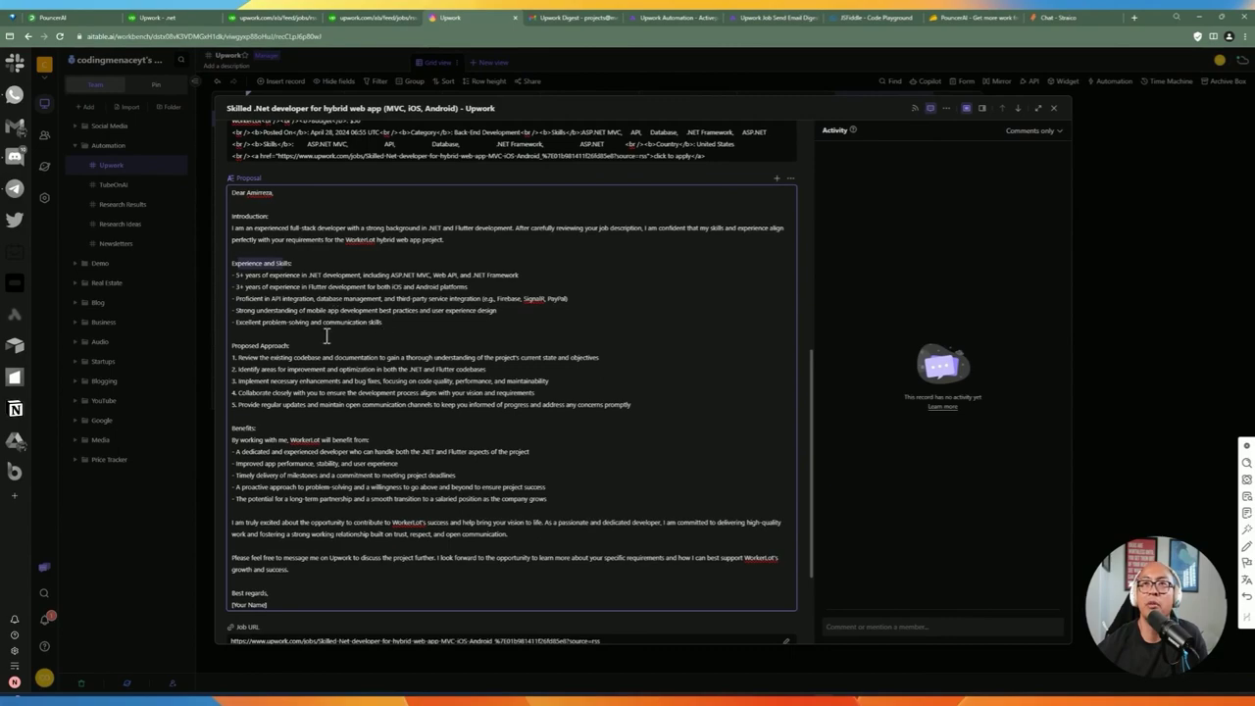
# Step: Read the proposal's Proposed Approach, Benefits, closing paragraphs and signature placeholder, and close the record
pyautogui.scroll(-1, 314, 336)
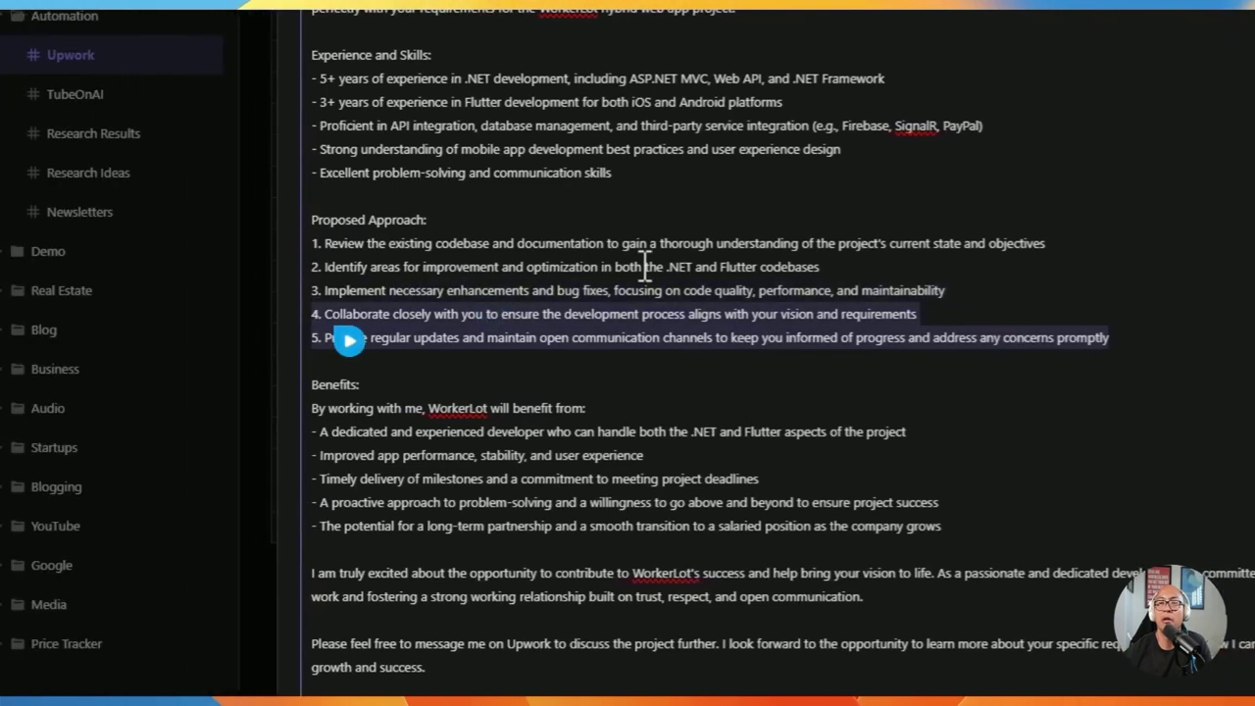
pyautogui.scroll(-1, 380, 402)
pyautogui.scroll(-1, 373, 389)
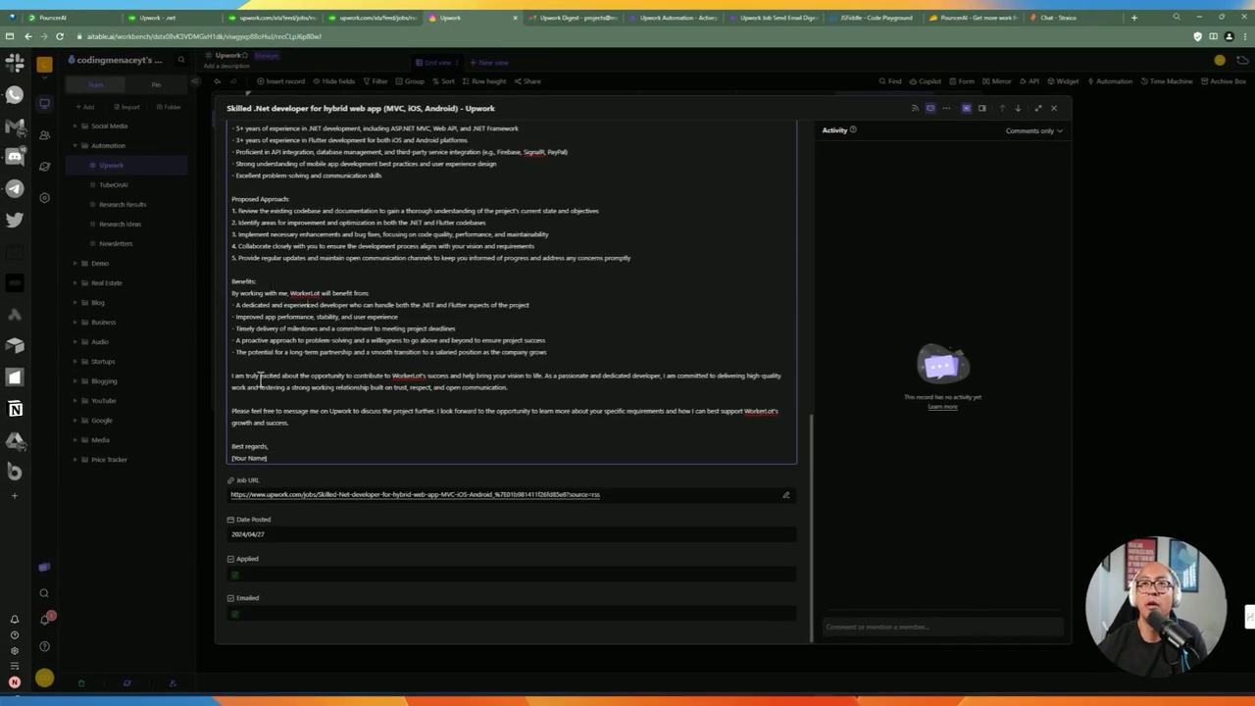
pyautogui.tripleClick(239, 377)
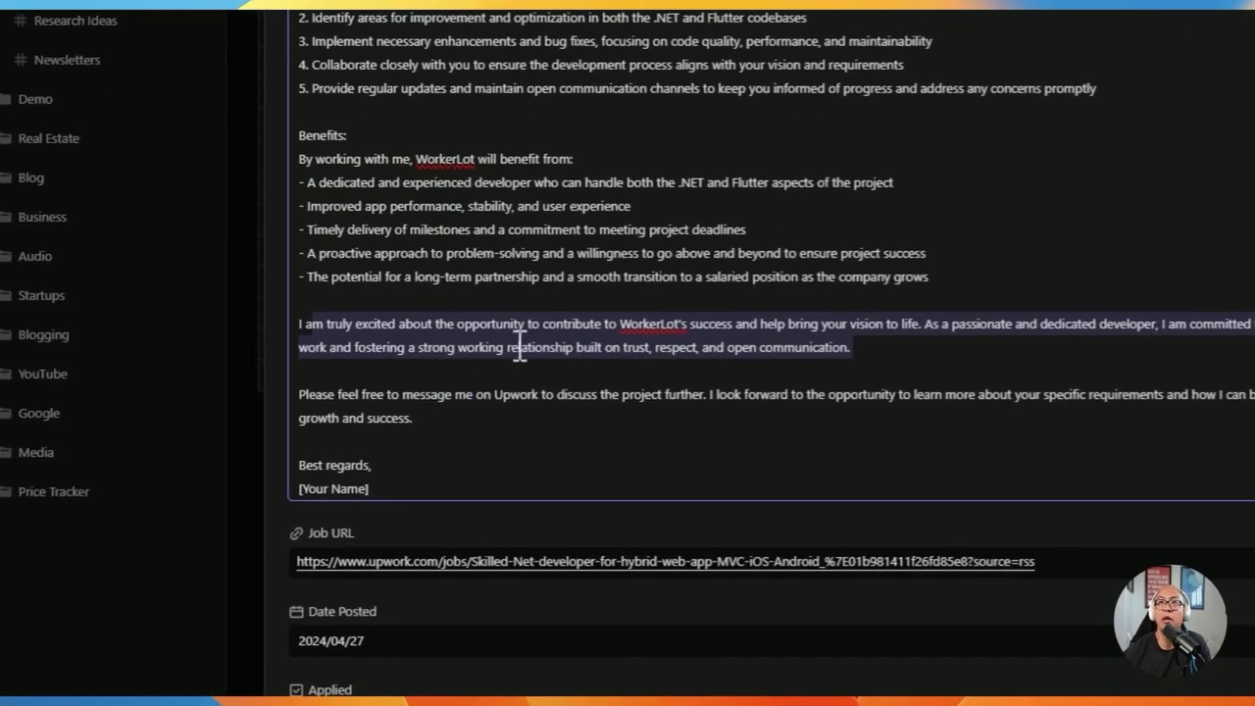
pyautogui.click(665, 324)
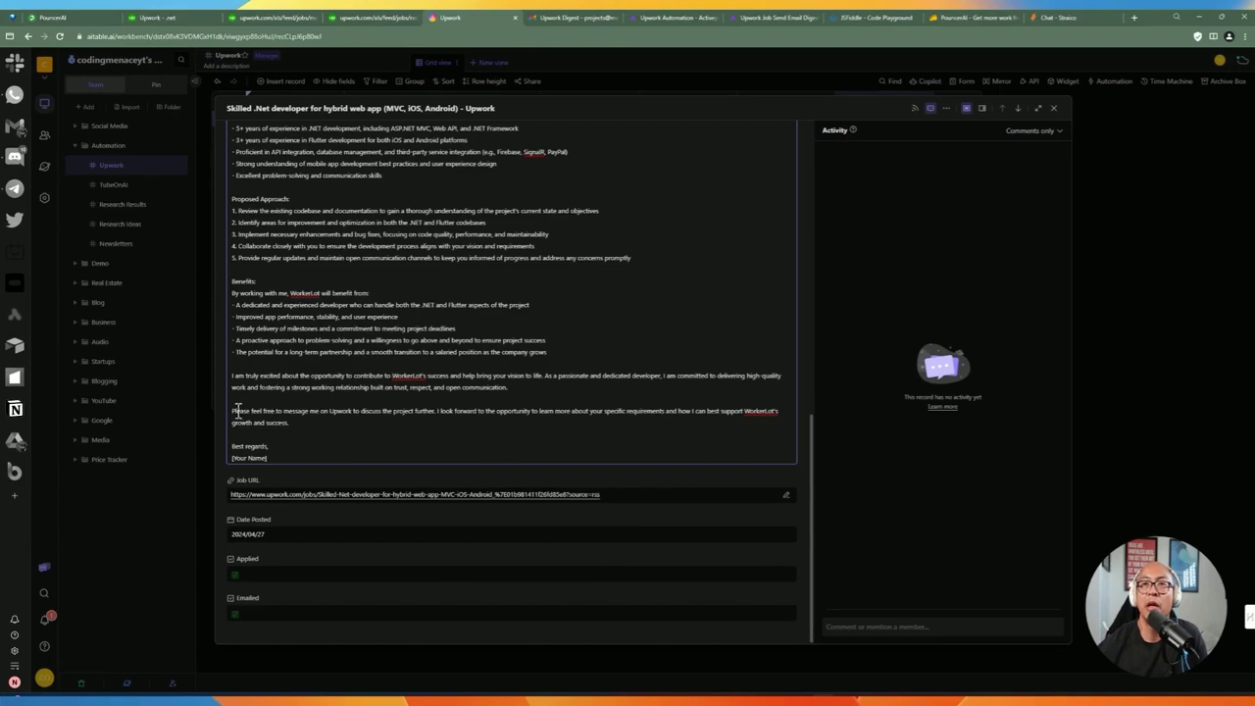
pyautogui.moveTo(233, 412); pyautogui.dragTo(310, 412)
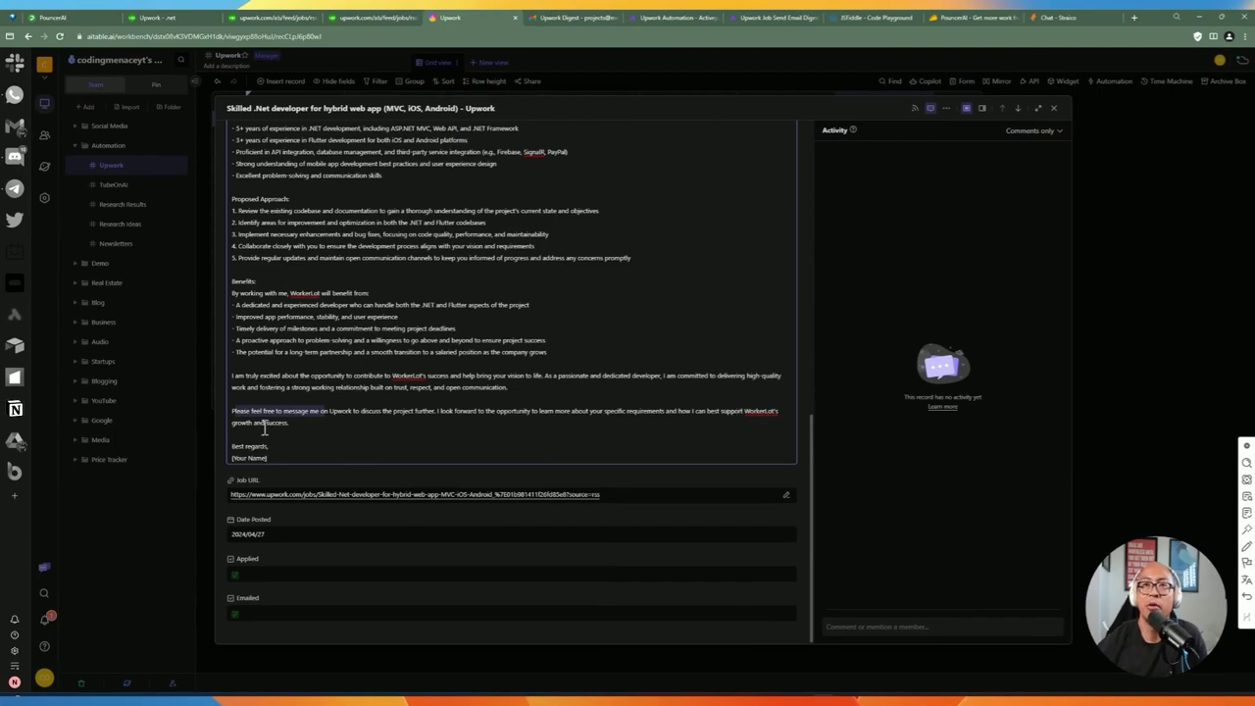
pyautogui.moveTo(284, 447); pyautogui.dragTo(235, 457)
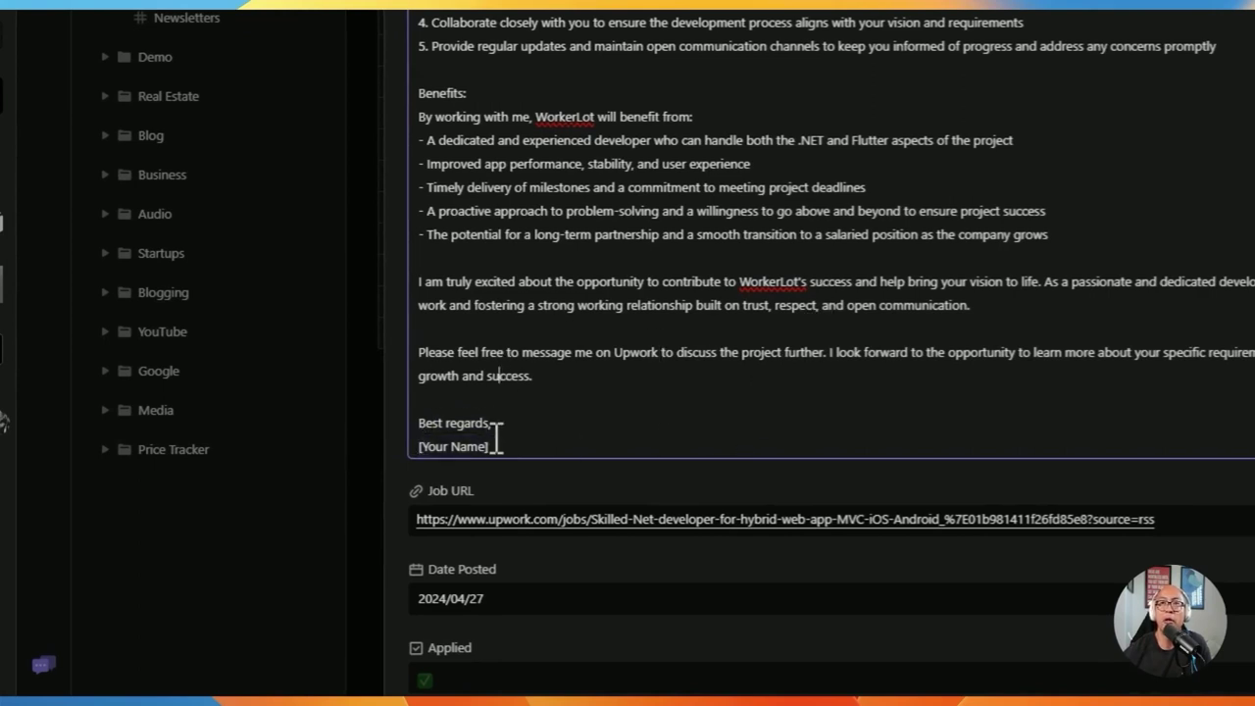
pyautogui.click(528, 421)
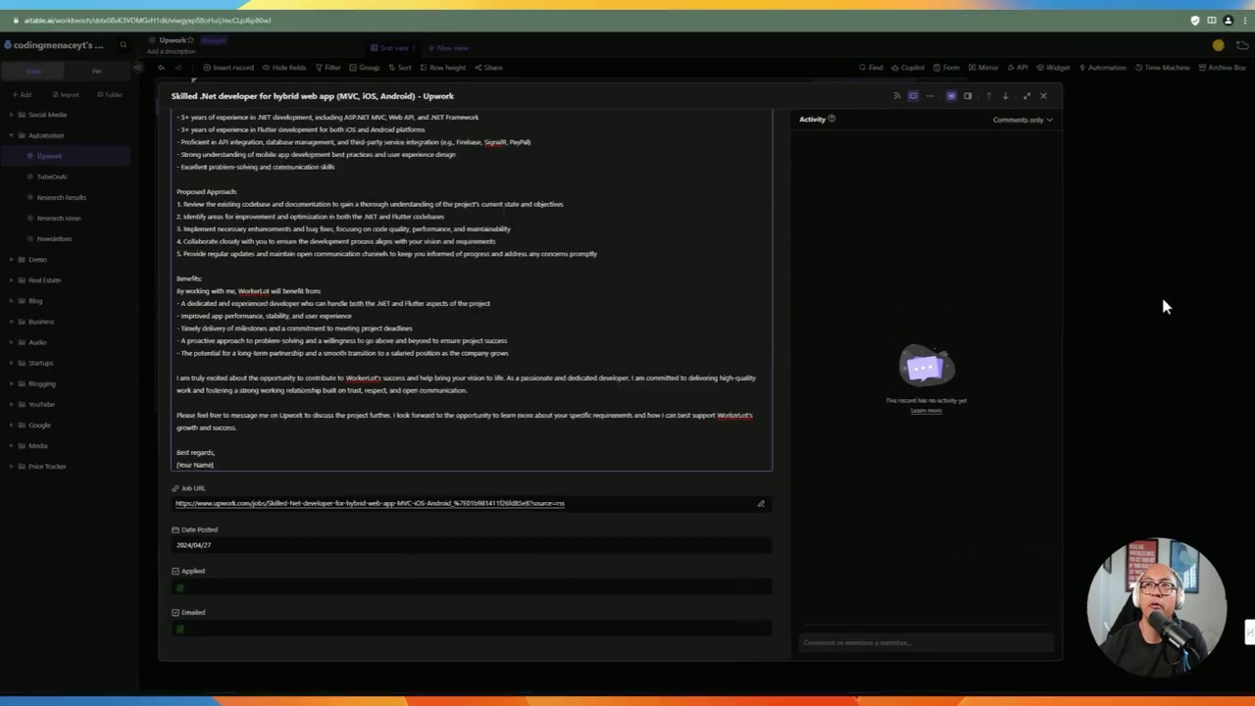
pyautogui.click(1155, 302)
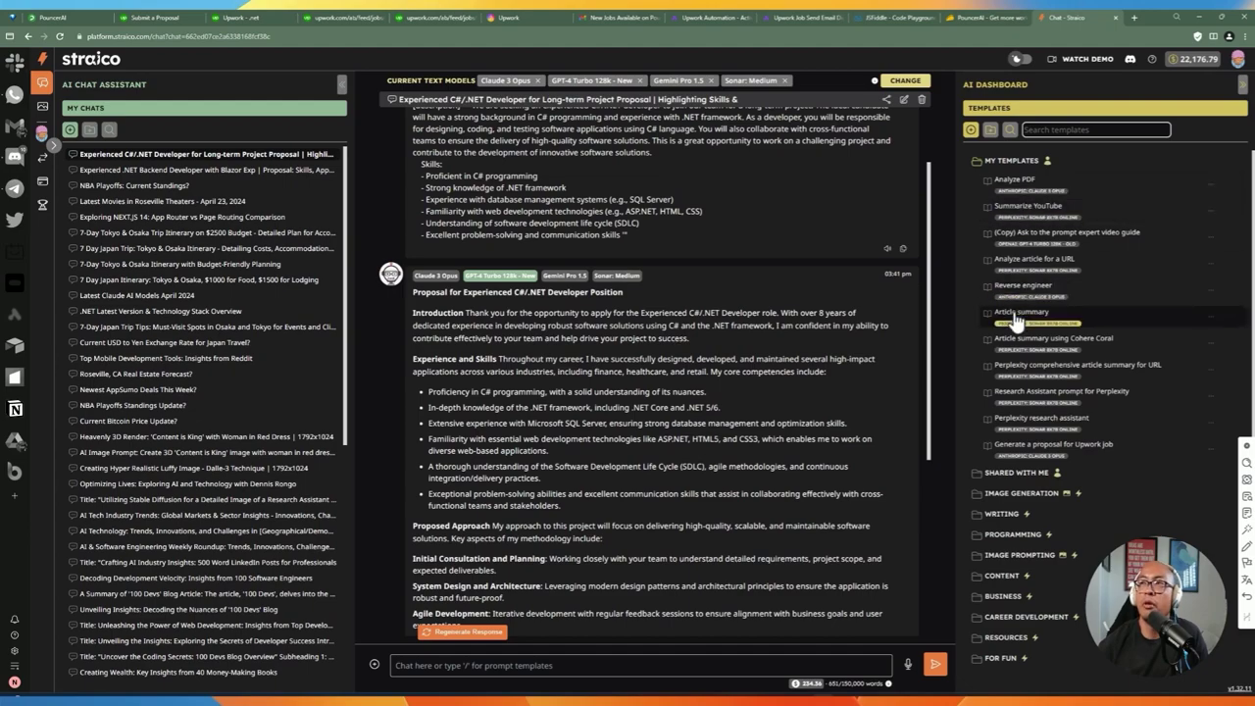
# Step: Open the "Generate a proposal for Upwork job" template and read its prompt, including the title and description variables
pyautogui.click(1035, 453)
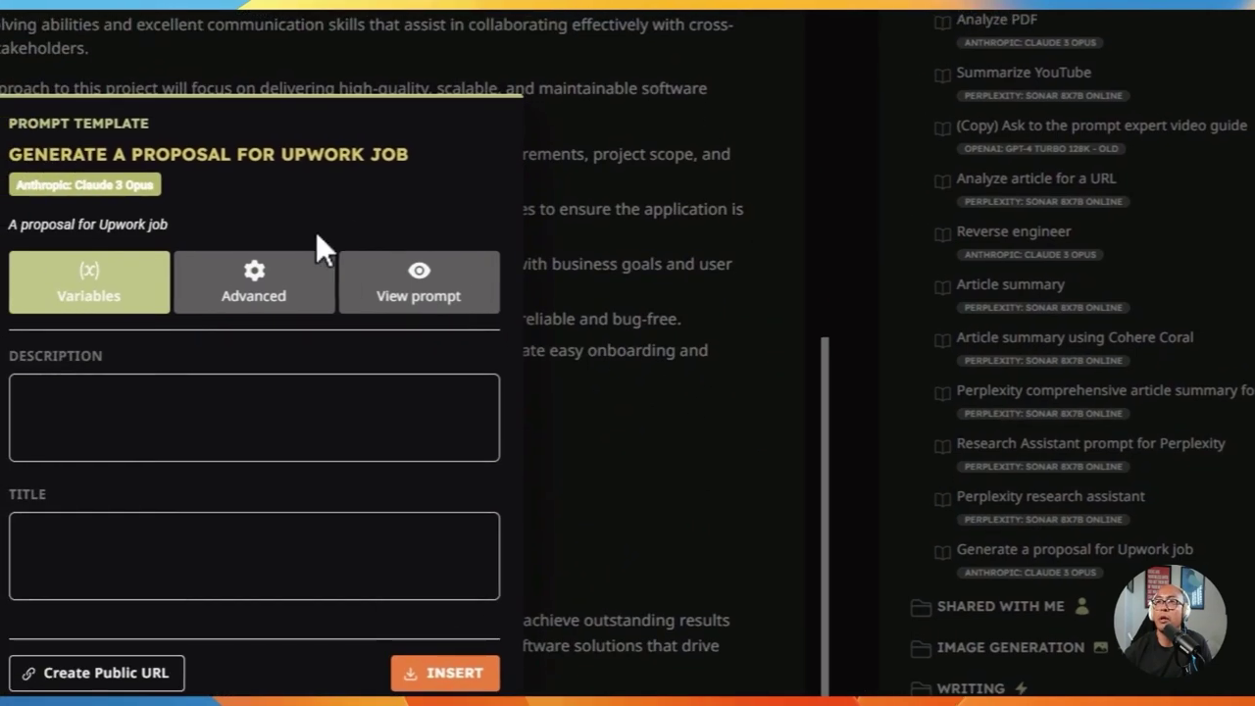
pyautogui.click(569, 299)
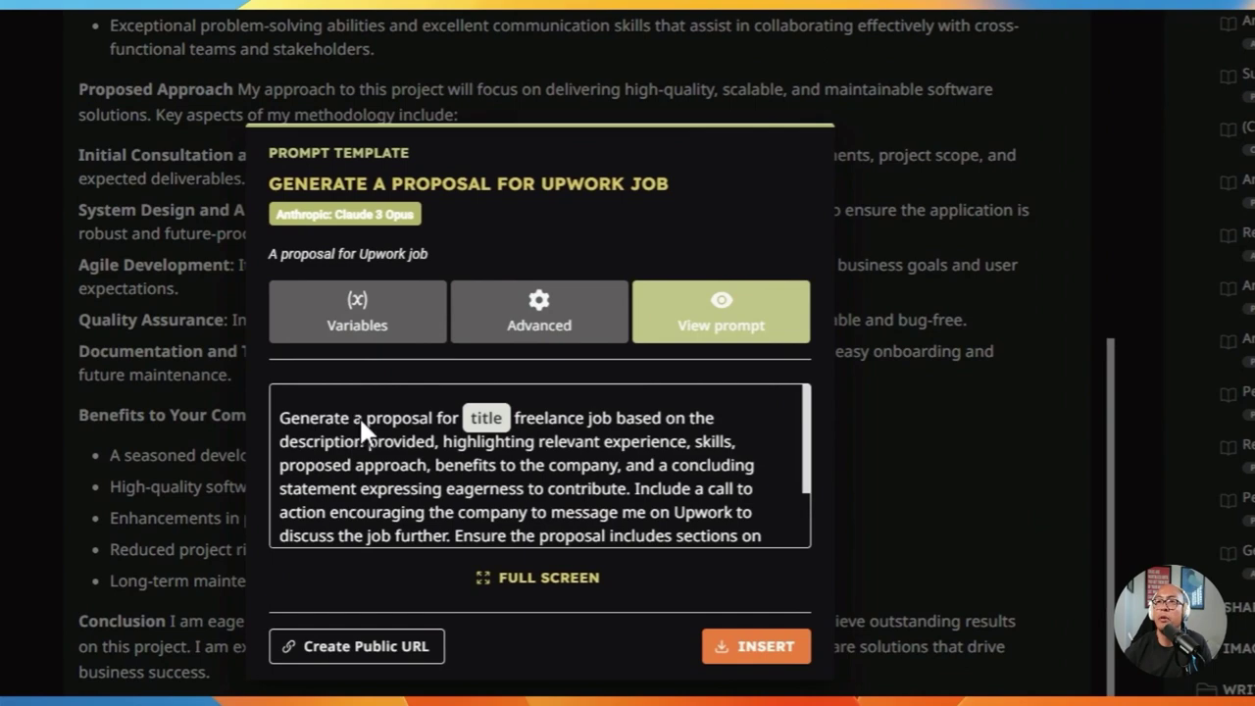
pyautogui.moveTo(365, 418); pyautogui.dragTo(457, 429)
pyautogui.click(364, 448)
pyautogui.scroll(-2, 559, 438)
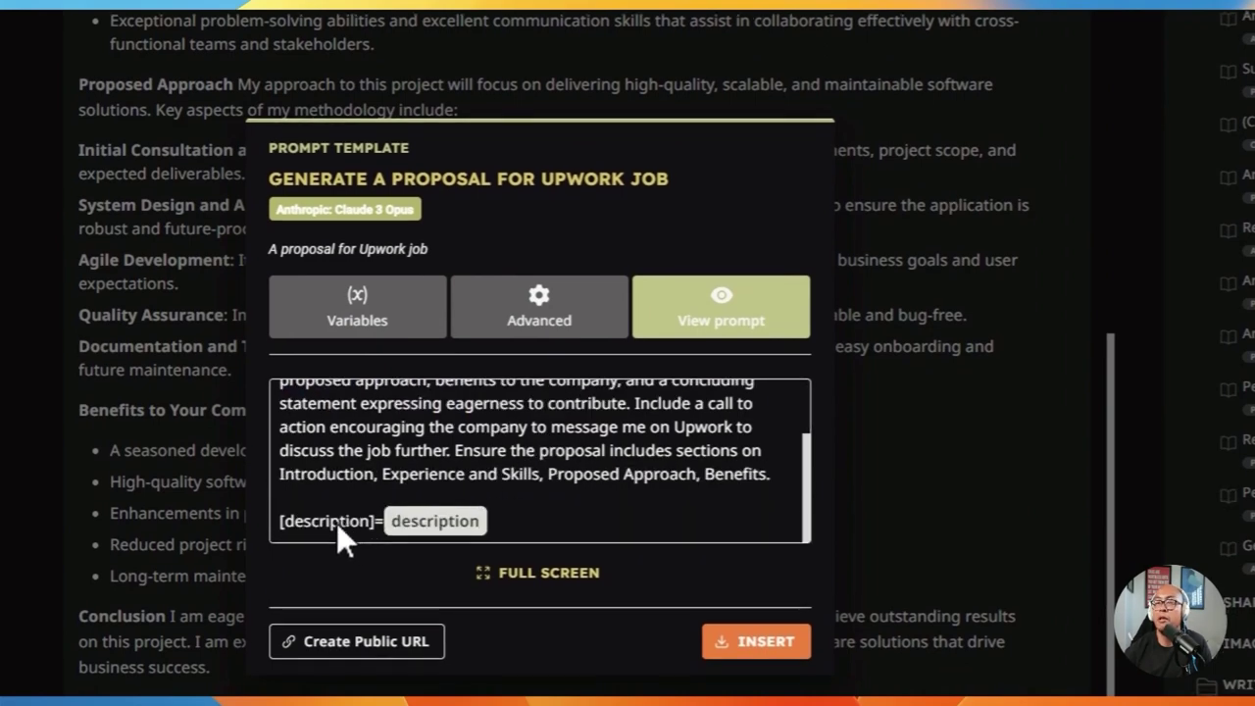
pyautogui.scroll(3, 353, 461)
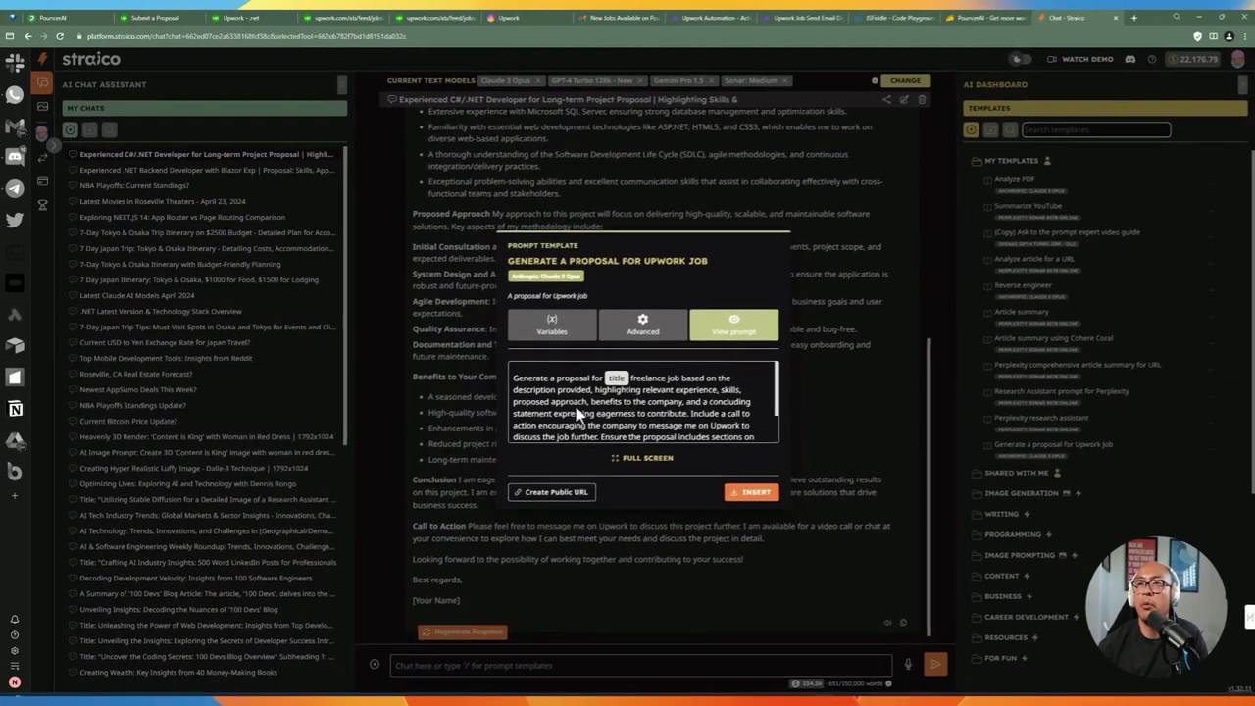
pyautogui.scroll(-2, 601, 413)
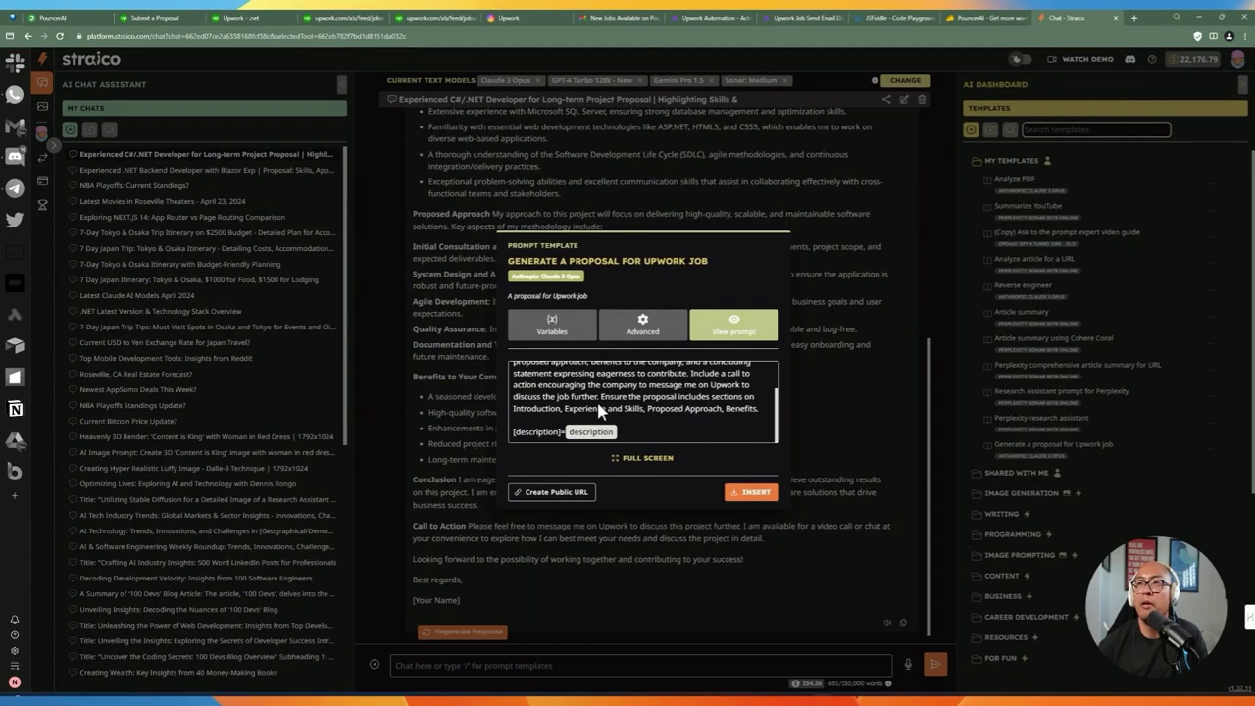
pyautogui.scroll(2, 600, 412)
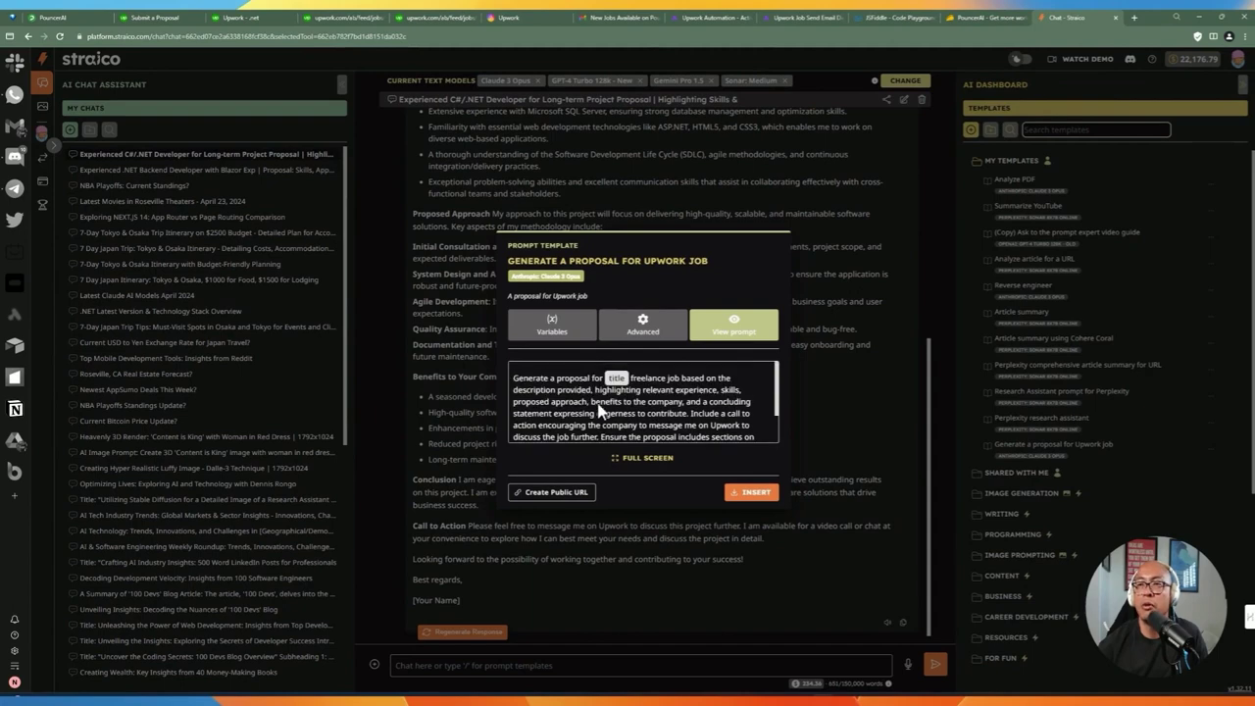
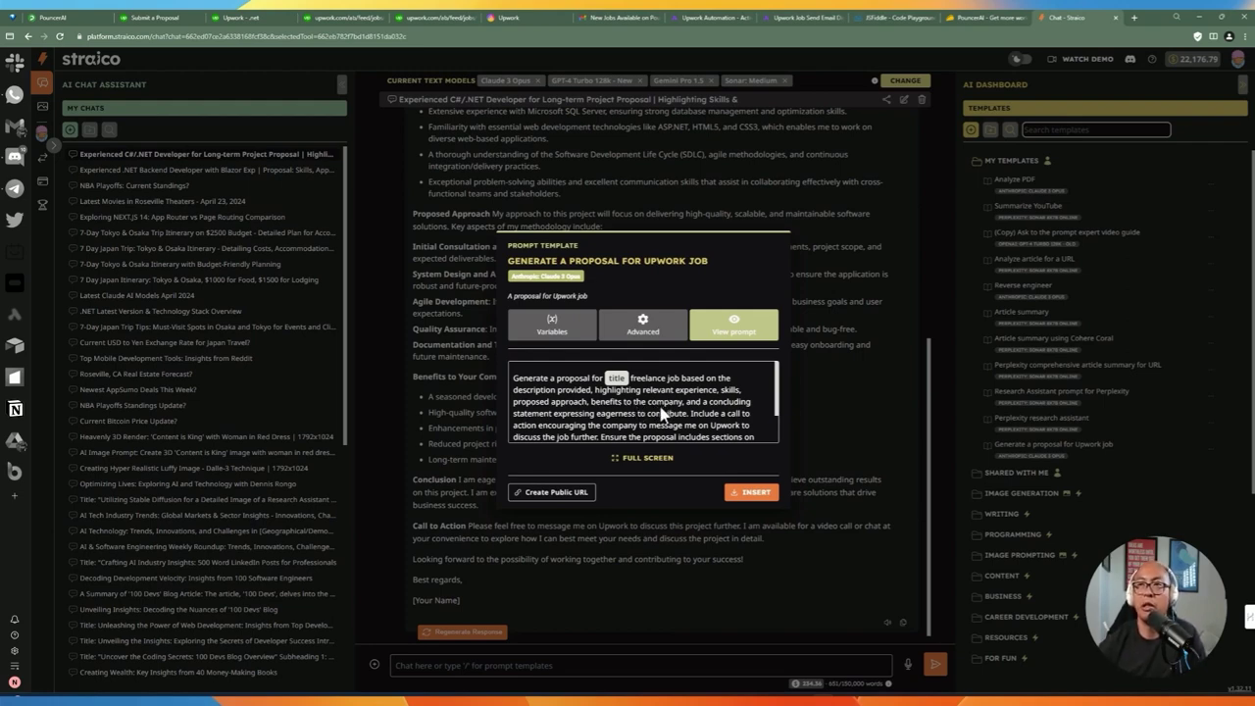
# Step: Show the template's variables, check the Description and Title fields, and close the template
pyautogui.click(554, 327)
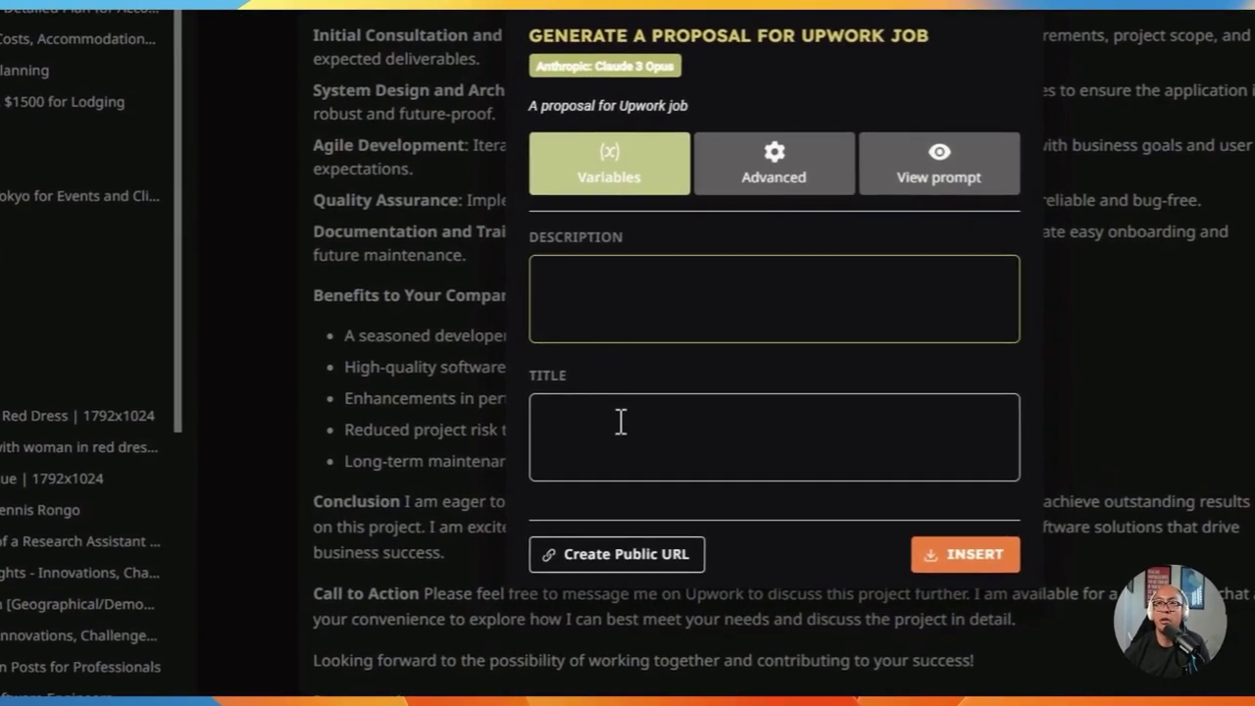
pyautogui.click(621, 421)
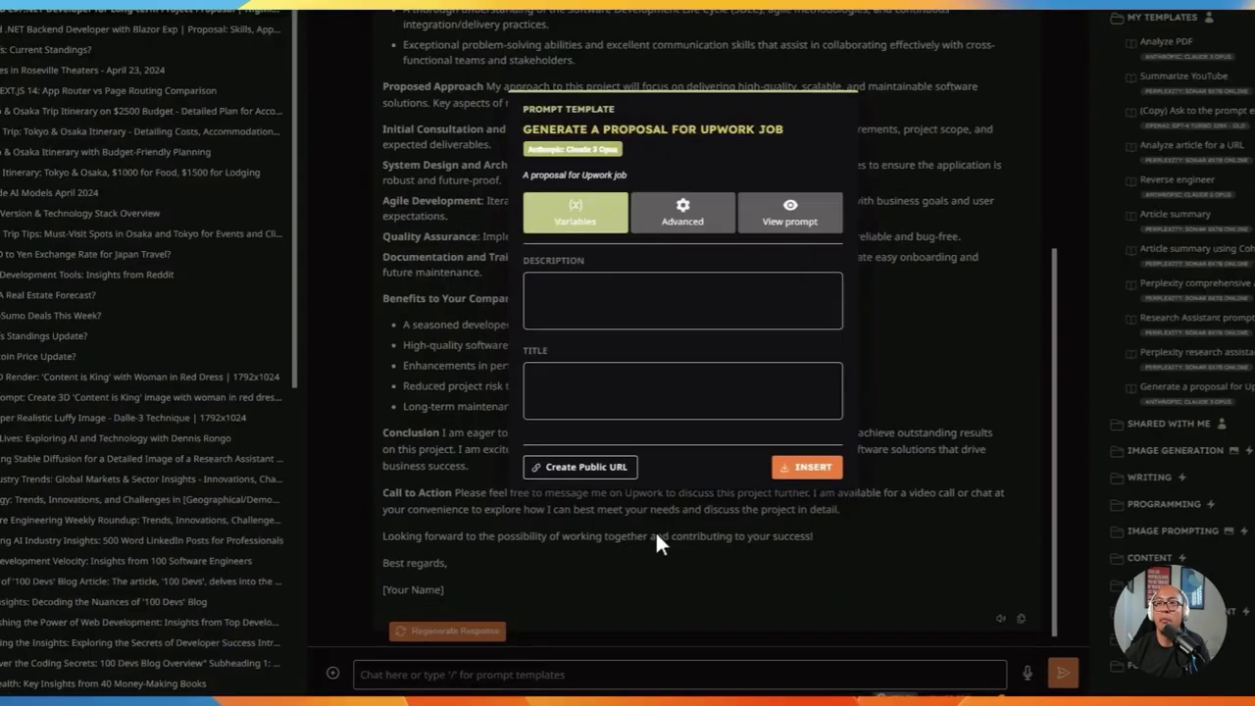
pyautogui.click(656, 538)
pyautogui.click(652, 353)
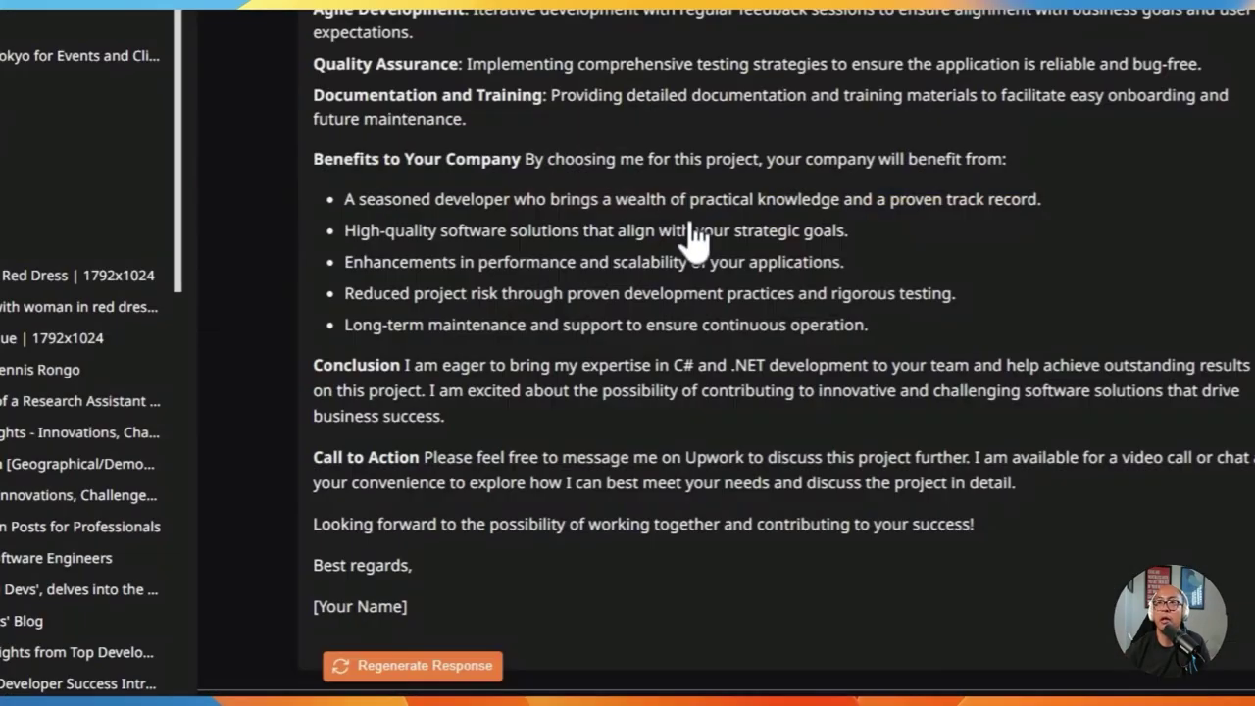
# Step: Compare the generated proposals from Claude 3 Opus, GPT-4 Turbo 128k, Gemini Pro 1.5 and Sonar: Medium in the chat response
pyautogui.scroll(6, 620, 224)
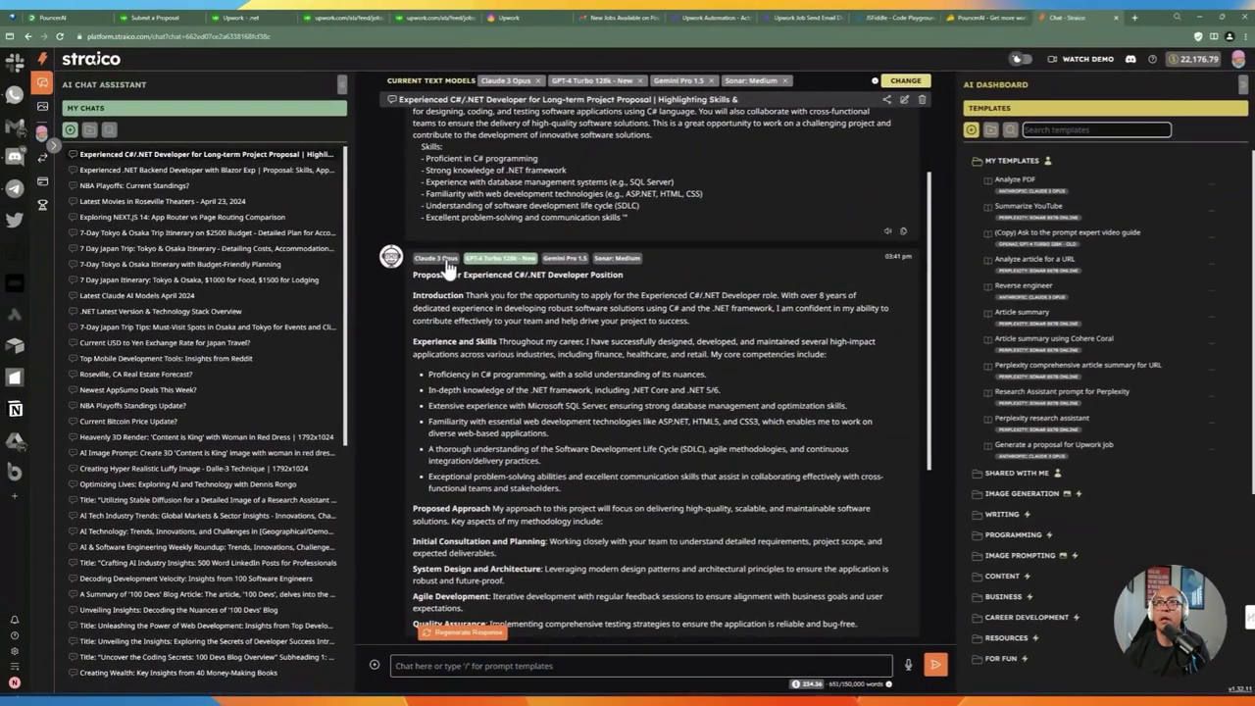
pyautogui.click(446, 263)
pyautogui.click(495, 262)
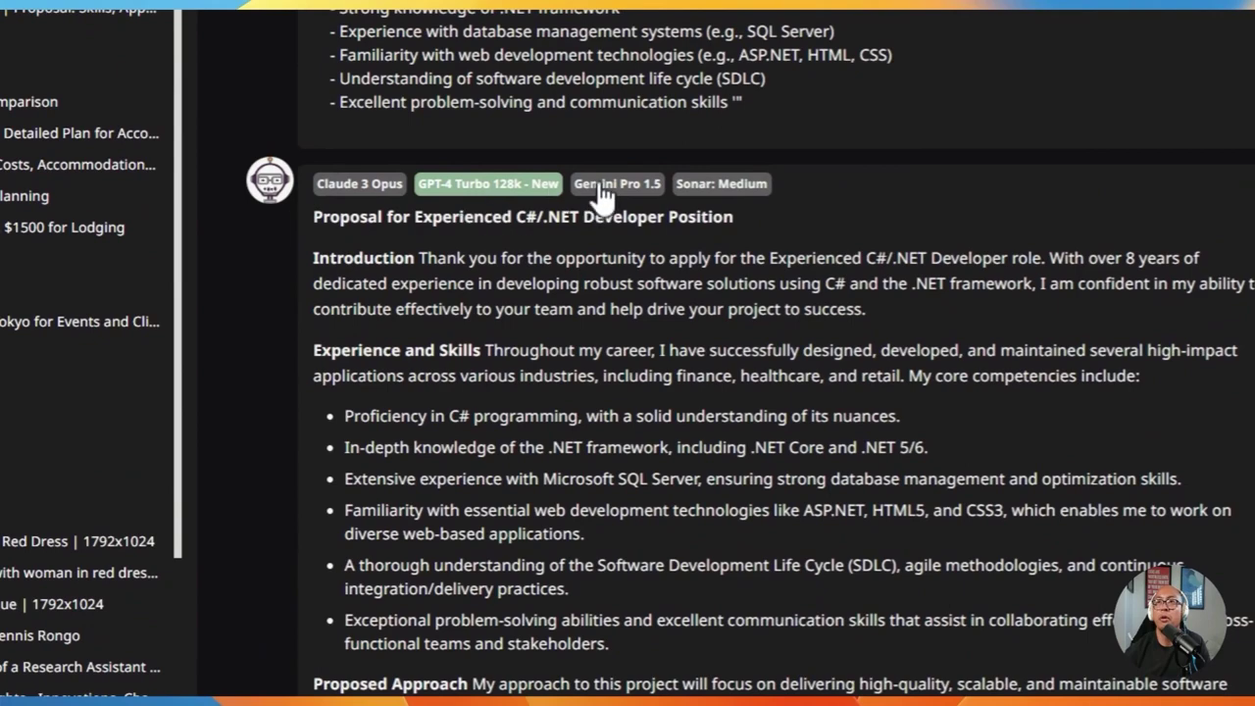
pyautogui.click(615, 107)
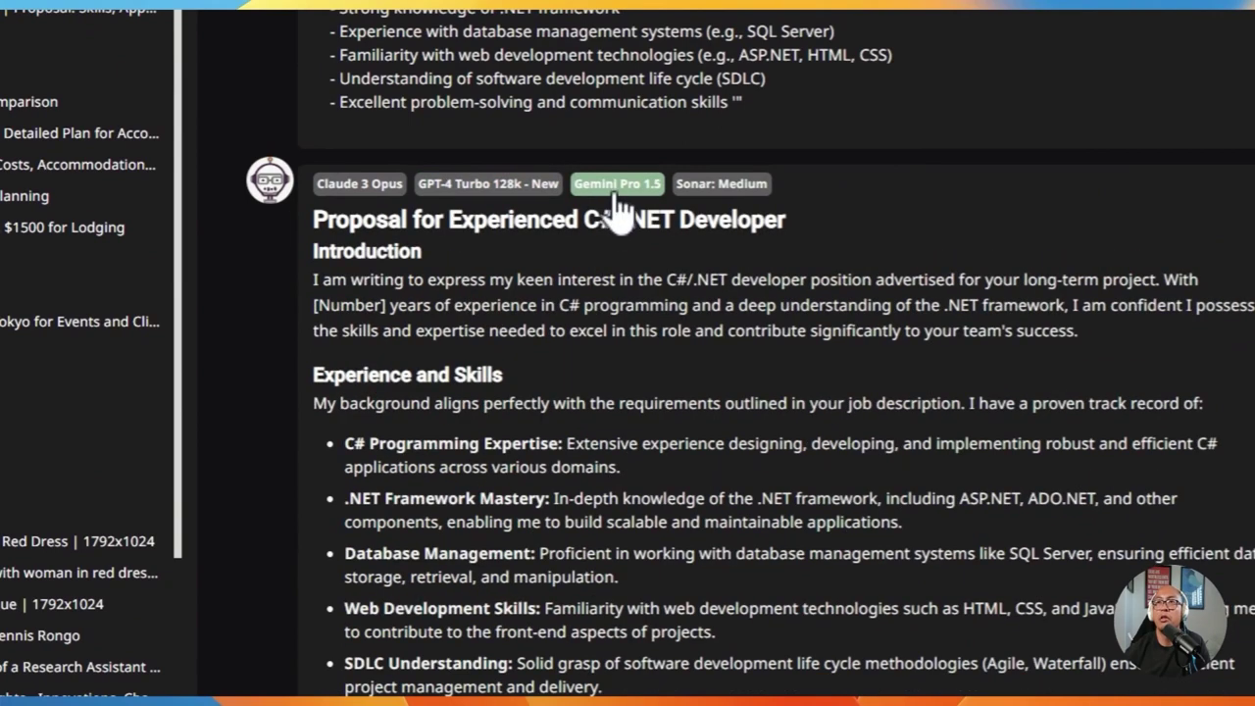
pyautogui.click(714, 185)
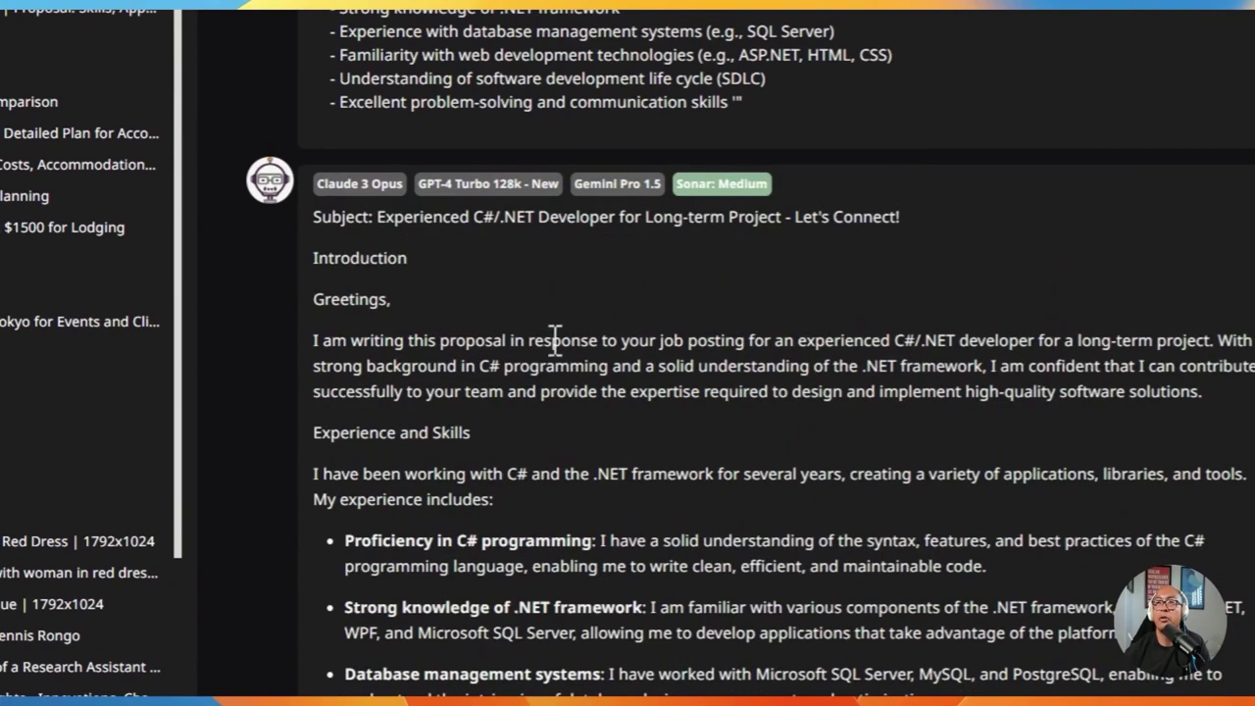
pyautogui.scroll(-2, 547, 339)
pyautogui.scroll(1, 535, 337)
# Step: Display the Claude 3 Opus version of the proposal and read through its sections
pyautogui.click(377, 86)
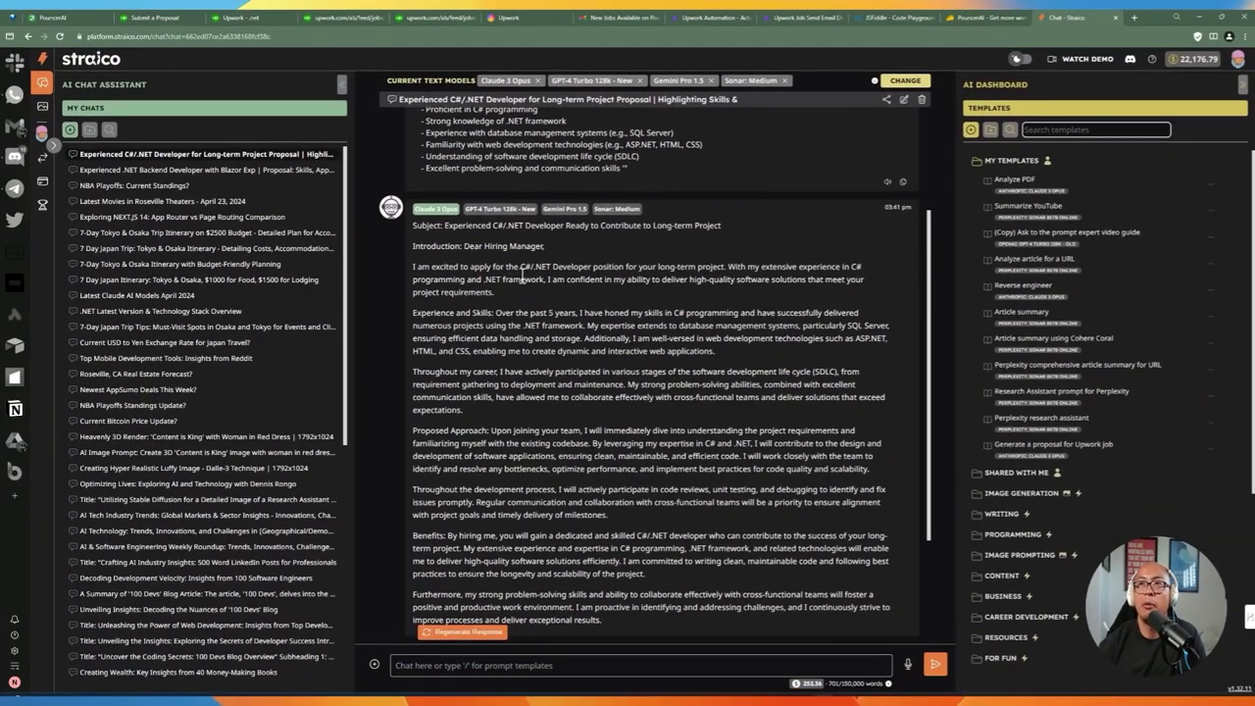
pyautogui.scroll(-1, 489, 280)
pyautogui.scroll(2, 491, 284)
pyautogui.scroll(-2, 493, 288)
# Step: Display the GPT-4 Turbo 128k proposal and examine its Introduction, Experience and Skills, and Proposed Approach sections
pyautogui.click(483, 162)
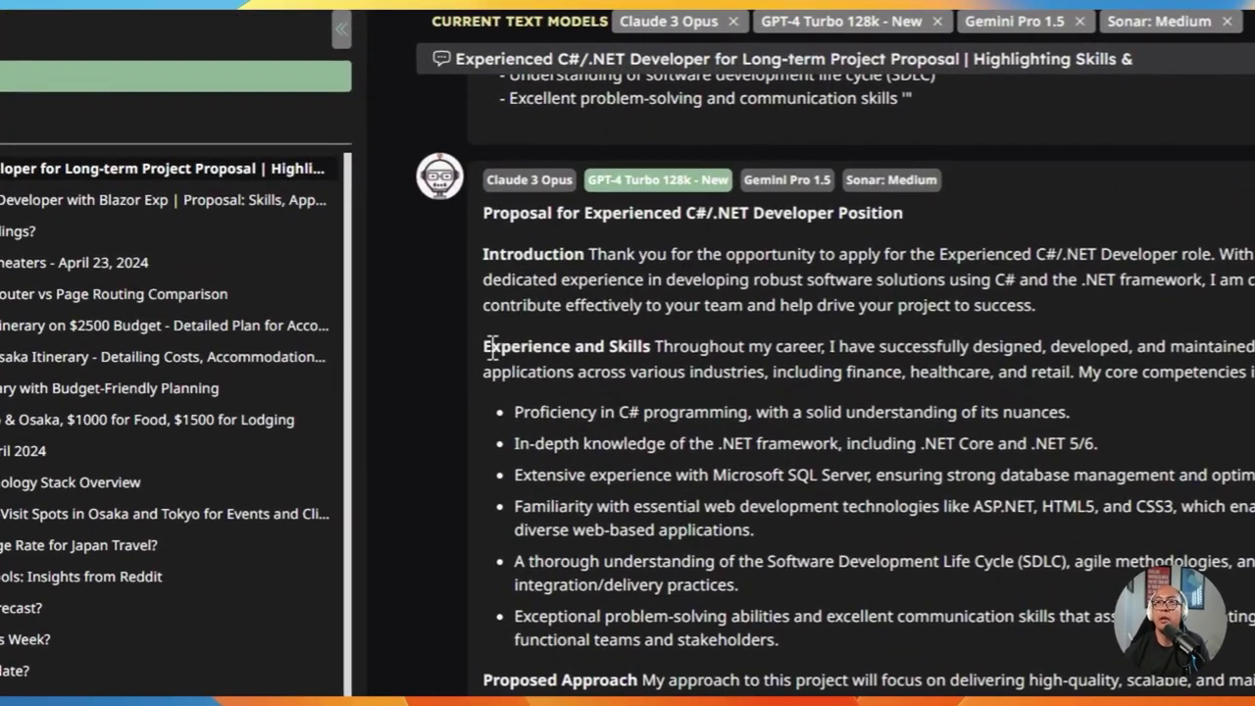
pyautogui.moveTo(484, 346); pyautogui.dragTo(535, 327)
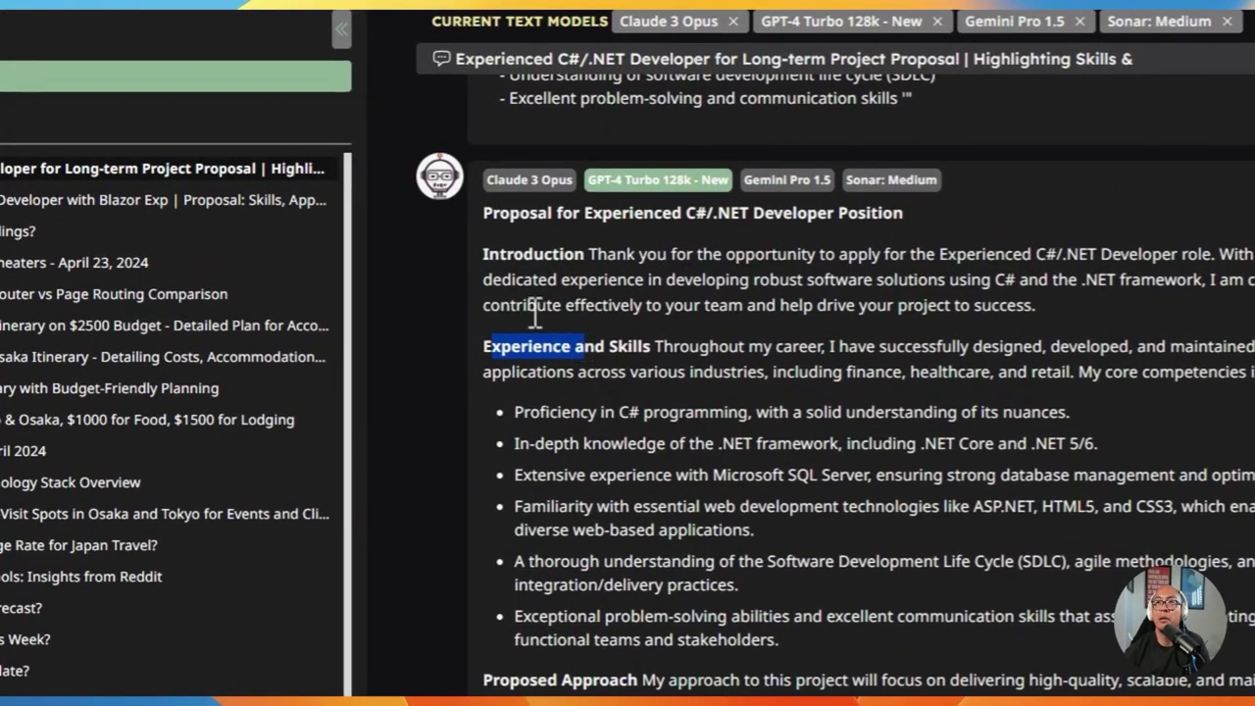
pyautogui.moveTo(509, 255); pyautogui.dragTo(534, 256)
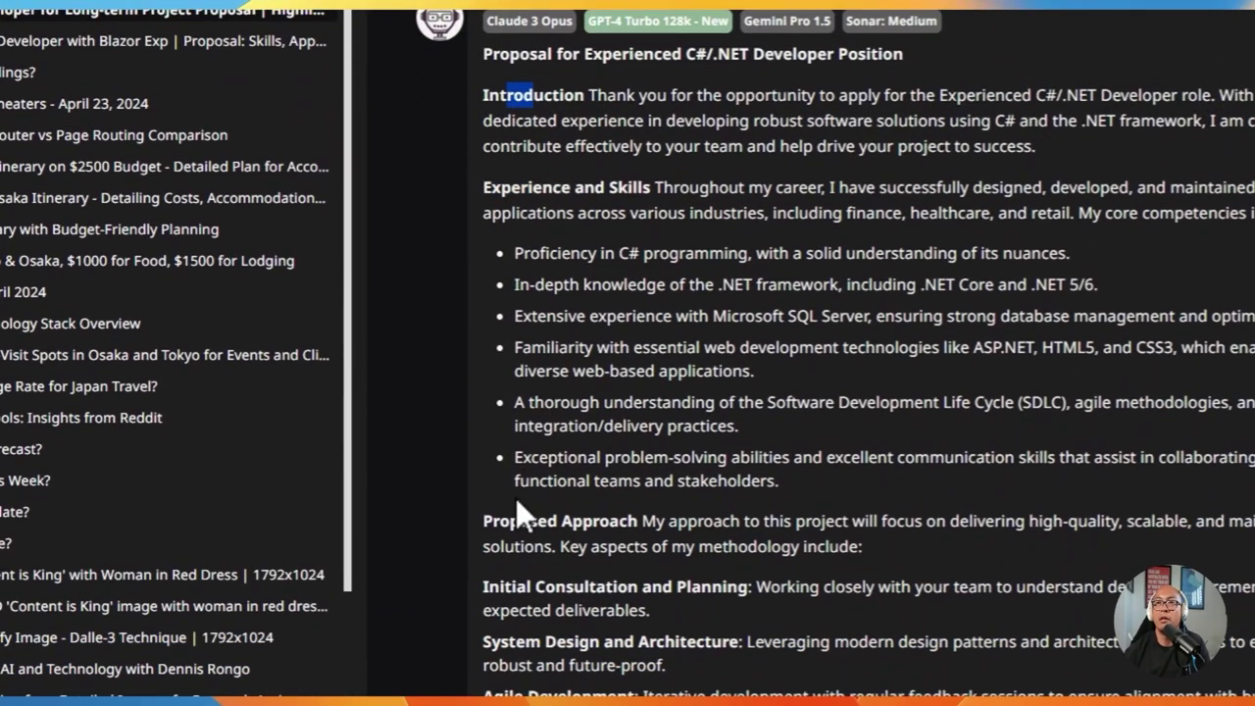
pyautogui.doubleClick(505, 518)
pyautogui.doubleClick(527, 189)
pyautogui.scroll(1, 589, 294)
pyautogui.scroll(-3, 569, 441)
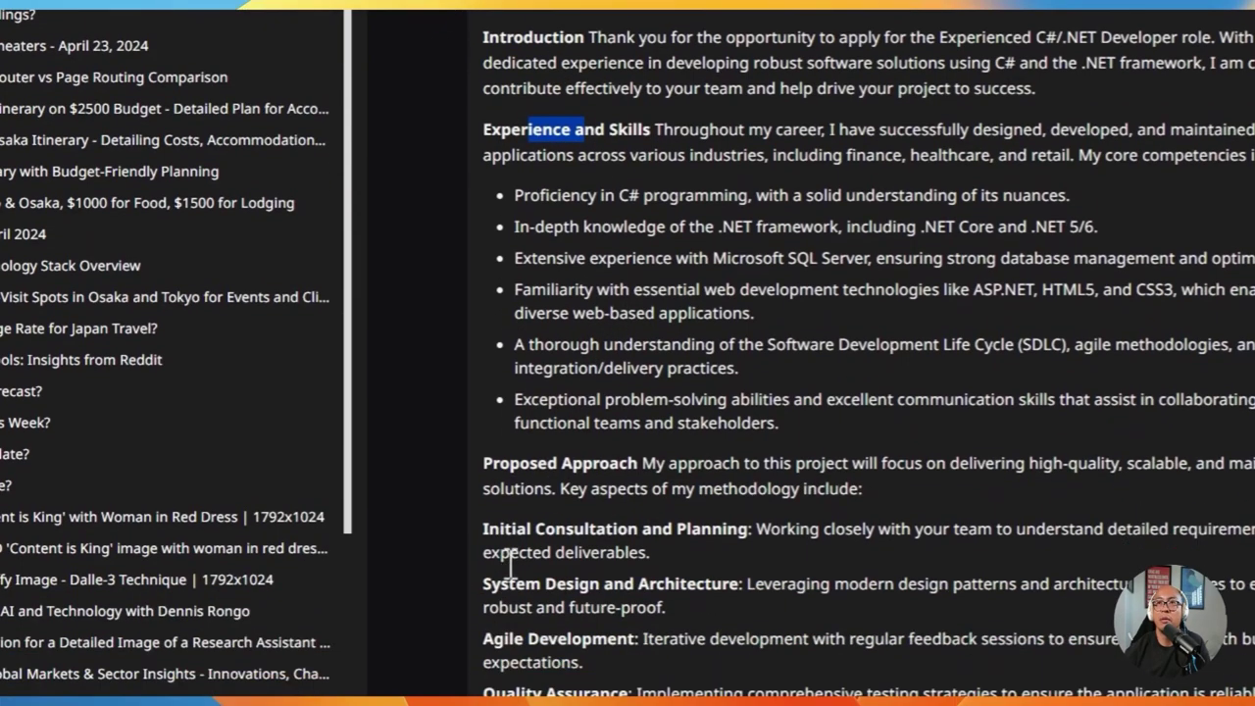
pyautogui.moveTo(509, 419); pyautogui.dragTo(673, 422)
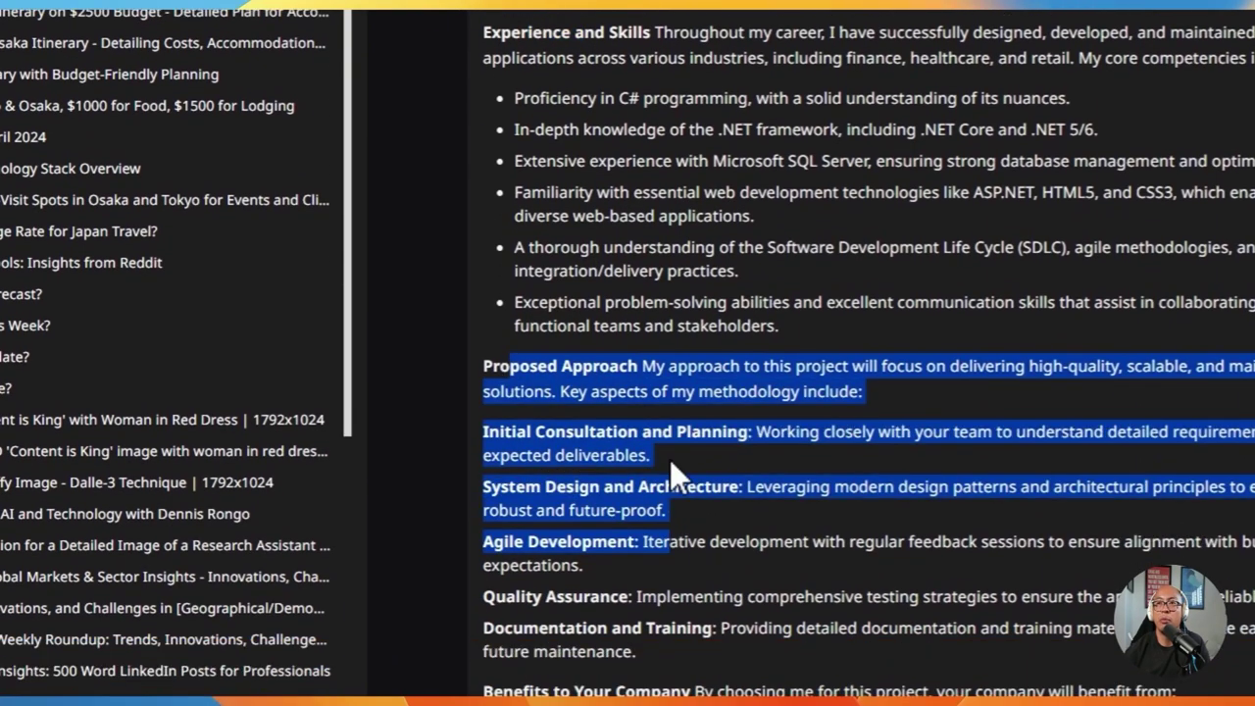
pyautogui.scroll(6, 676, 225)
# Step: Display the Gemini Pro 1.5 proposal and examine its Experience and Skills bullets and the sections below them
pyautogui.click(786, 177)
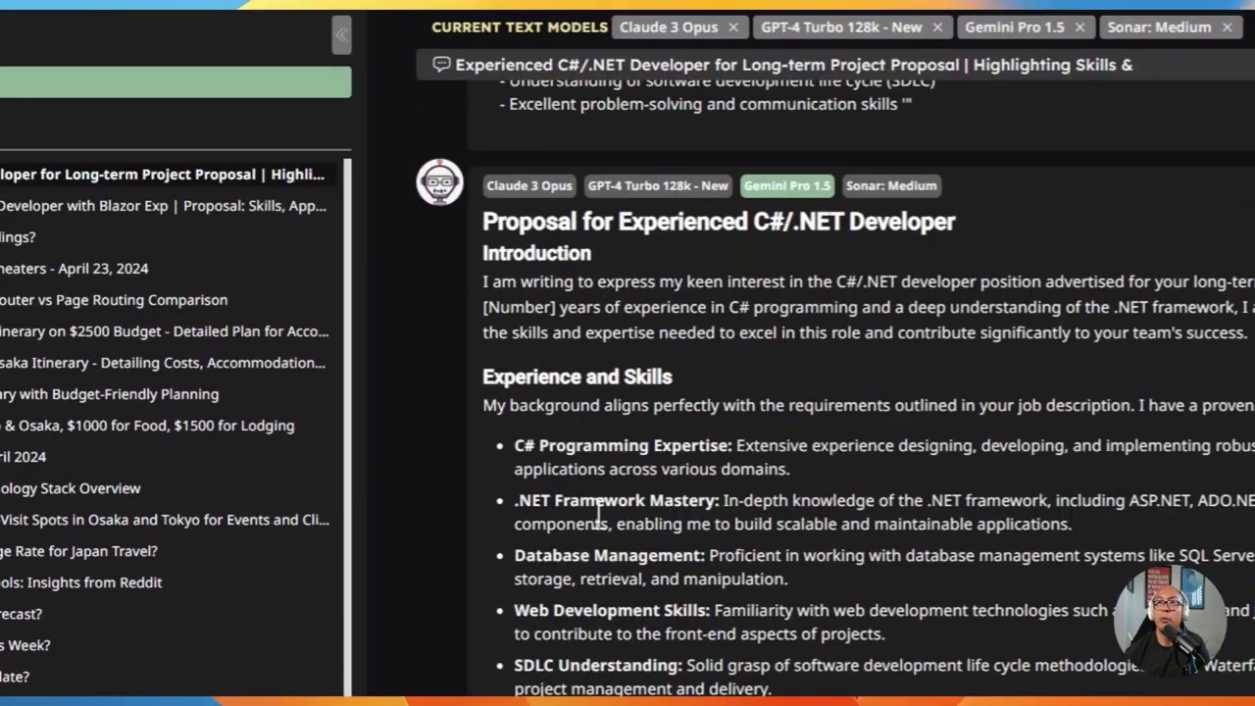
pyautogui.scroll(-1, 588, 323)
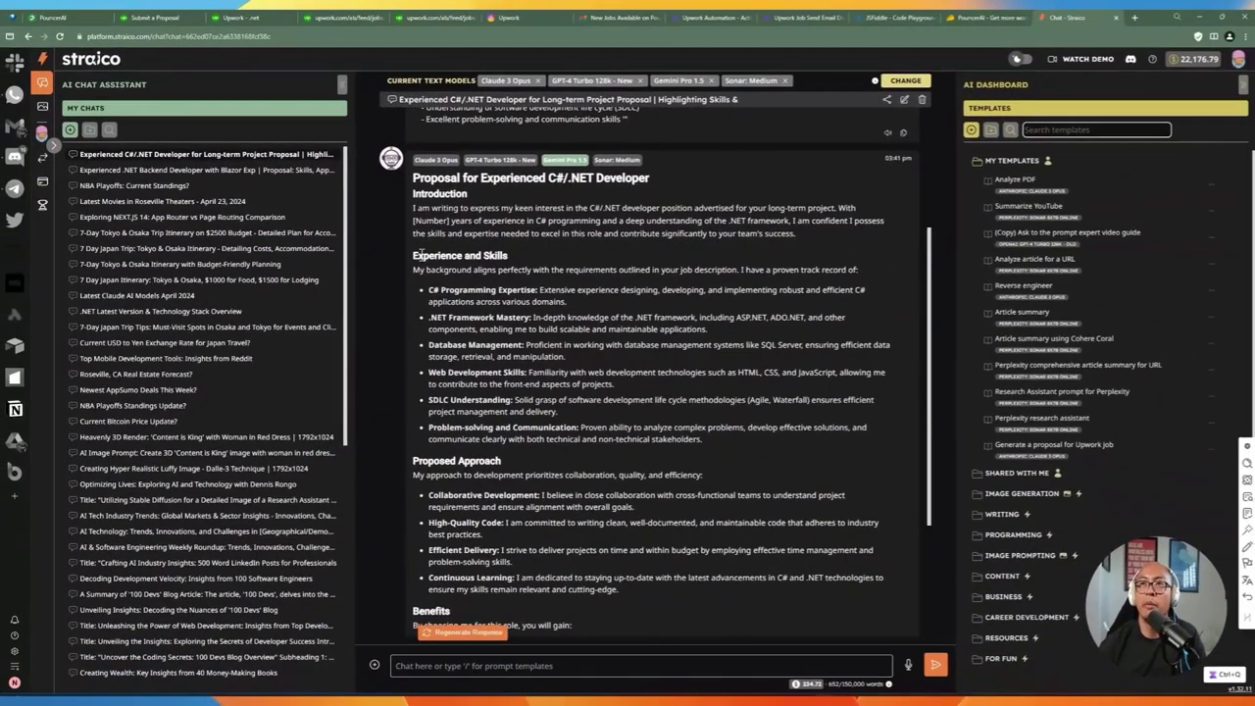
pyautogui.doubleClick(528, 285)
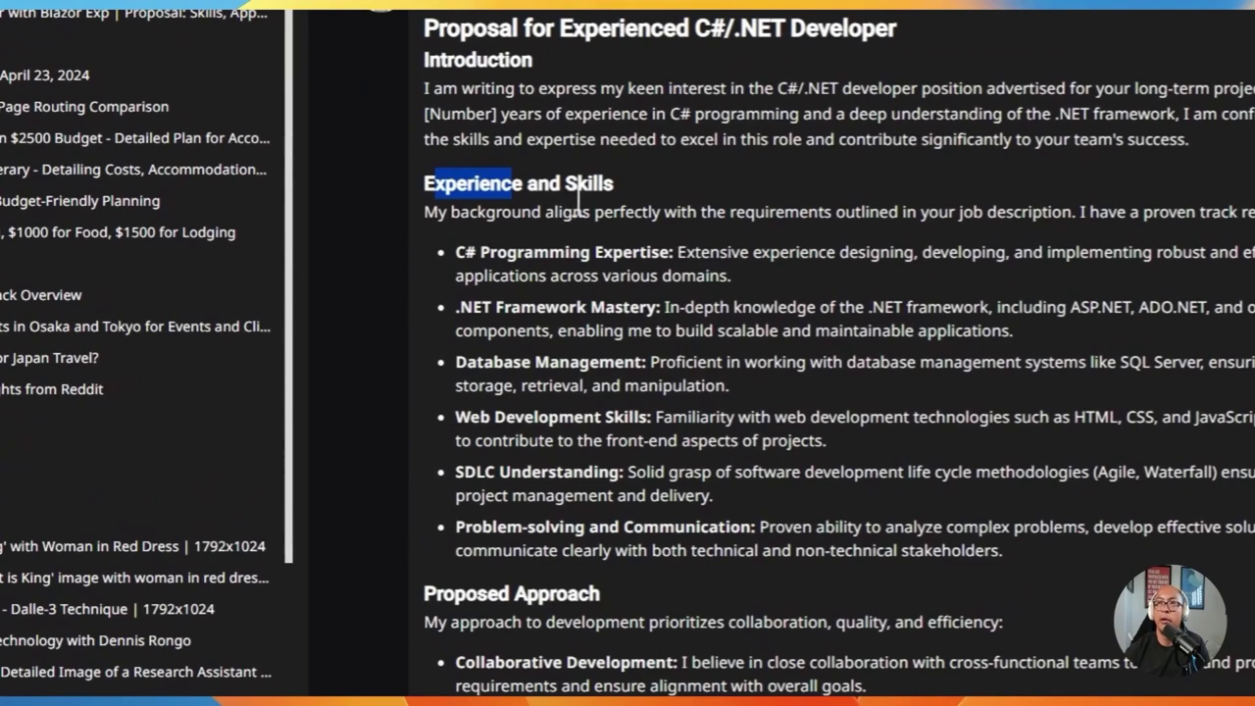
pyautogui.moveTo(454, 251); pyautogui.dragTo(799, 470)
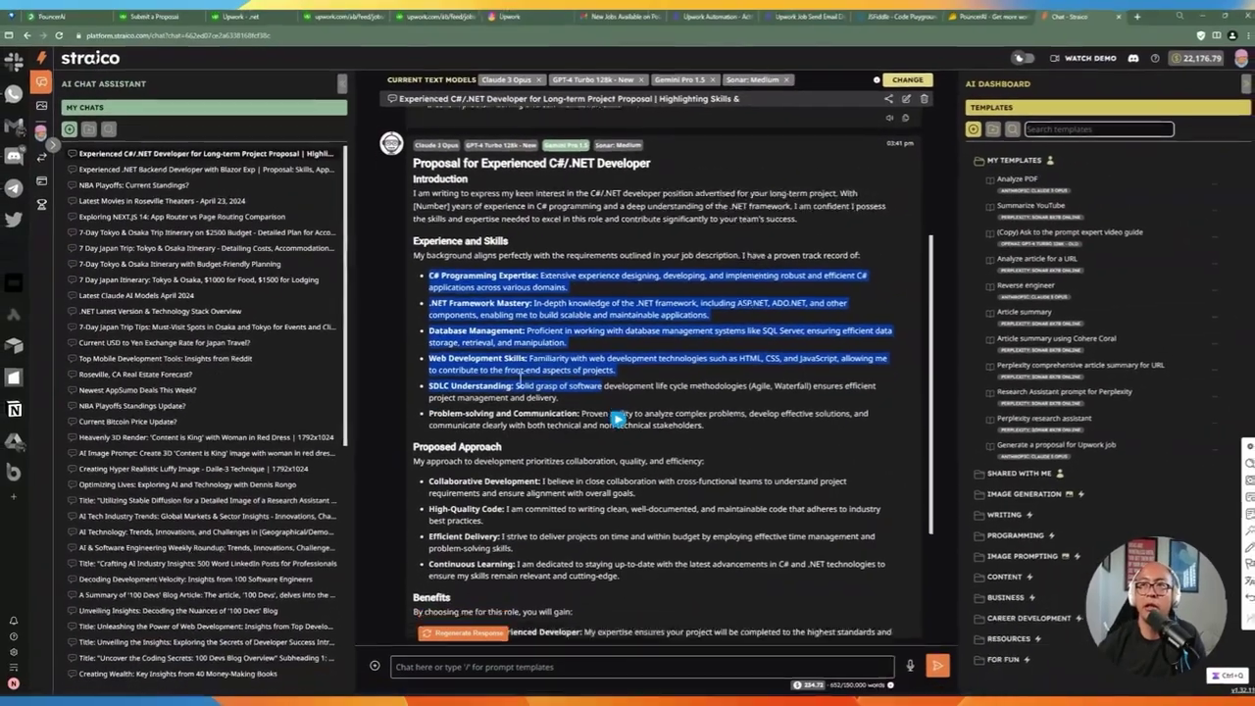
pyautogui.scroll(-3, 477, 273)
pyautogui.moveTo(435, 447); pyautogui.dragTo(482, 456)
pyautogui.scroll(2, 490, 388)
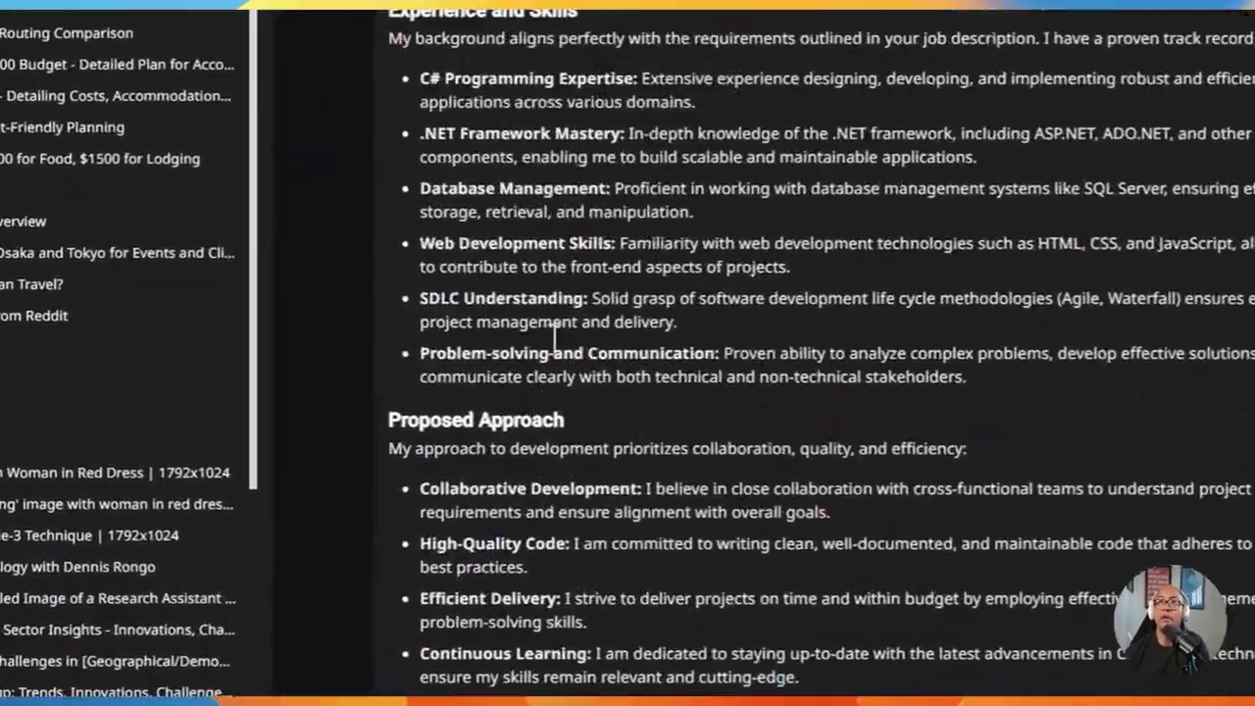
pyautogui.scroll(1, 522, 187)
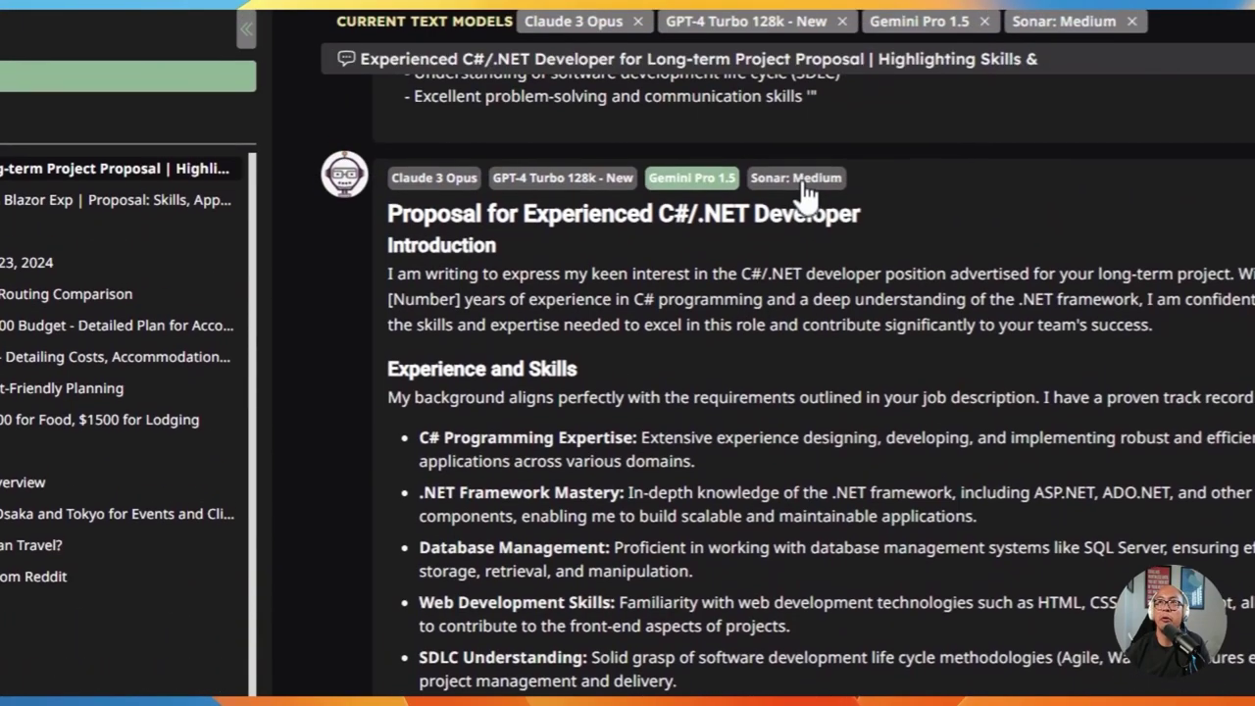
# Step: Display the Sonar: Medium proposal and read it from the greeting through the Proposed Approach and Benefits sections
pyautogui.click(801, 182)
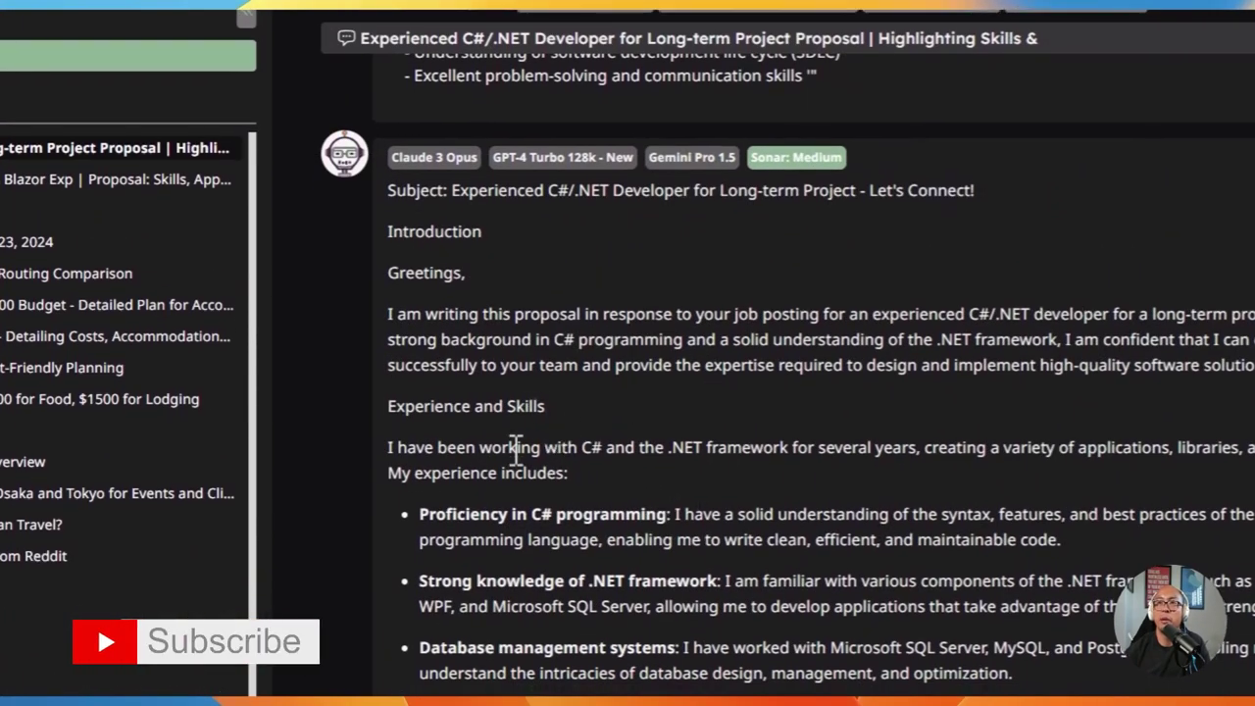
pyautogui.scroll(2, 513, 448)
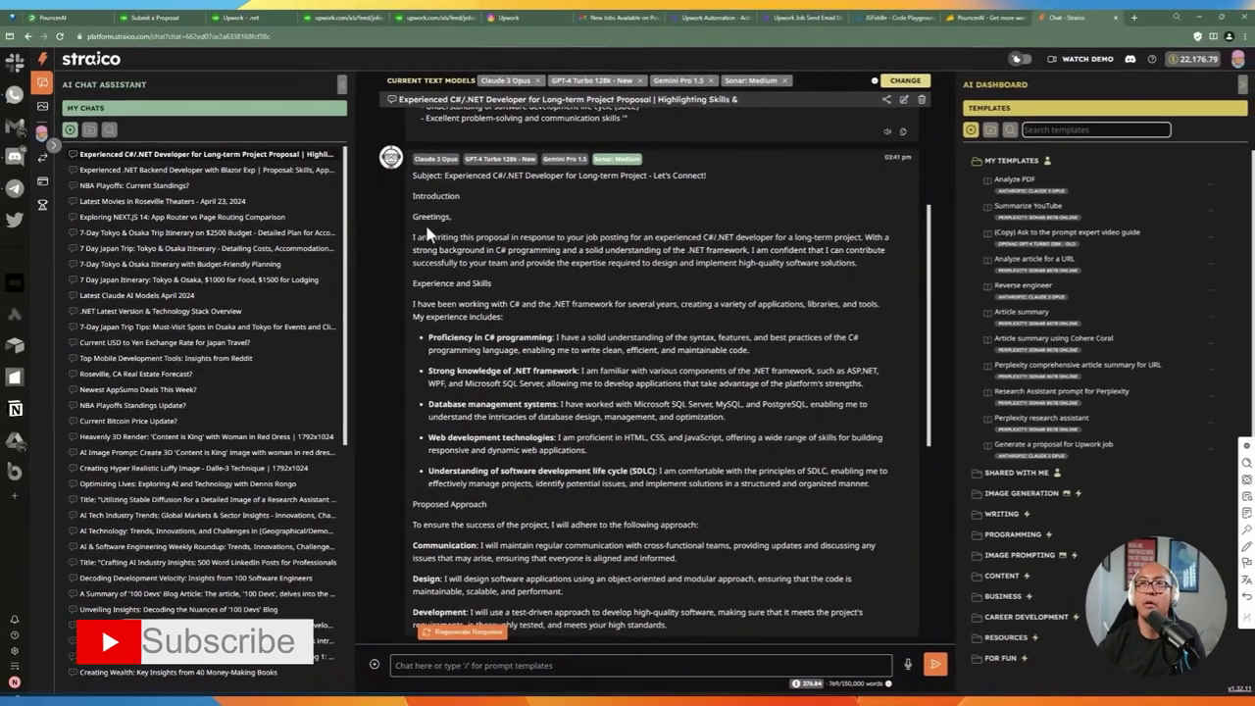
pyautogui.scroll(-2, 446, 253)
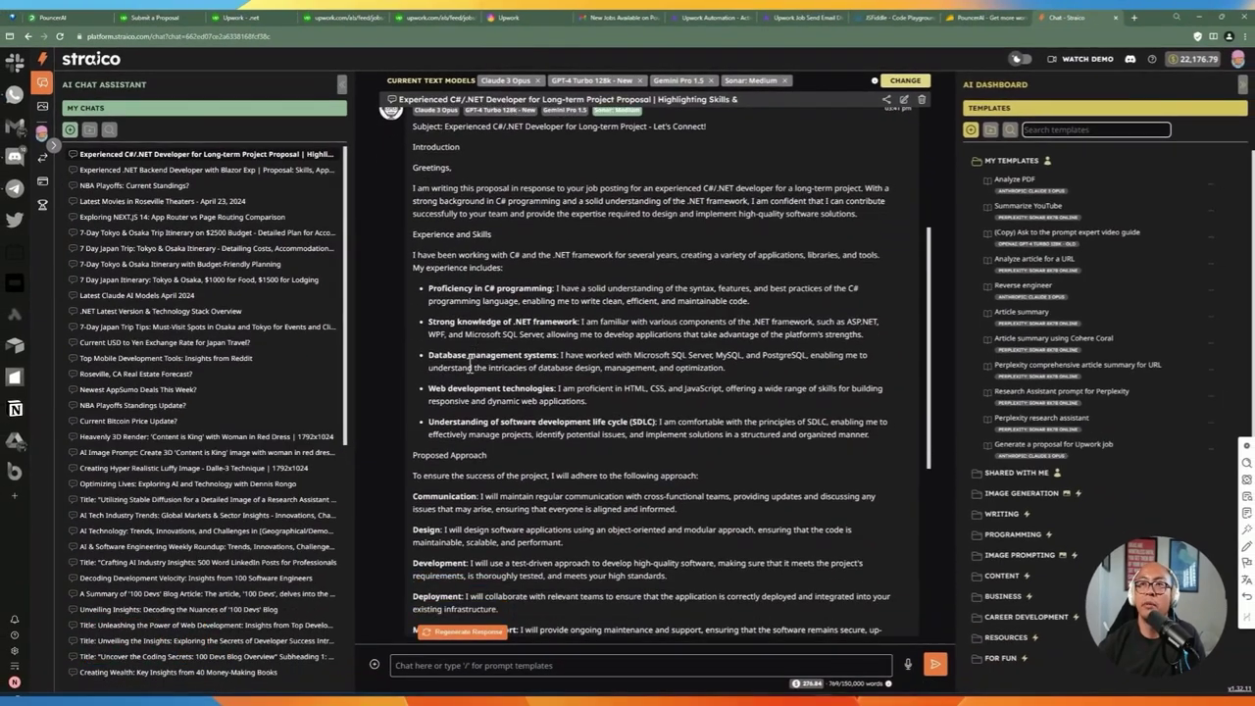
pyautogui.scroll(-1, 468, 338)
pyautogui.scroll(-1, 460, 294)
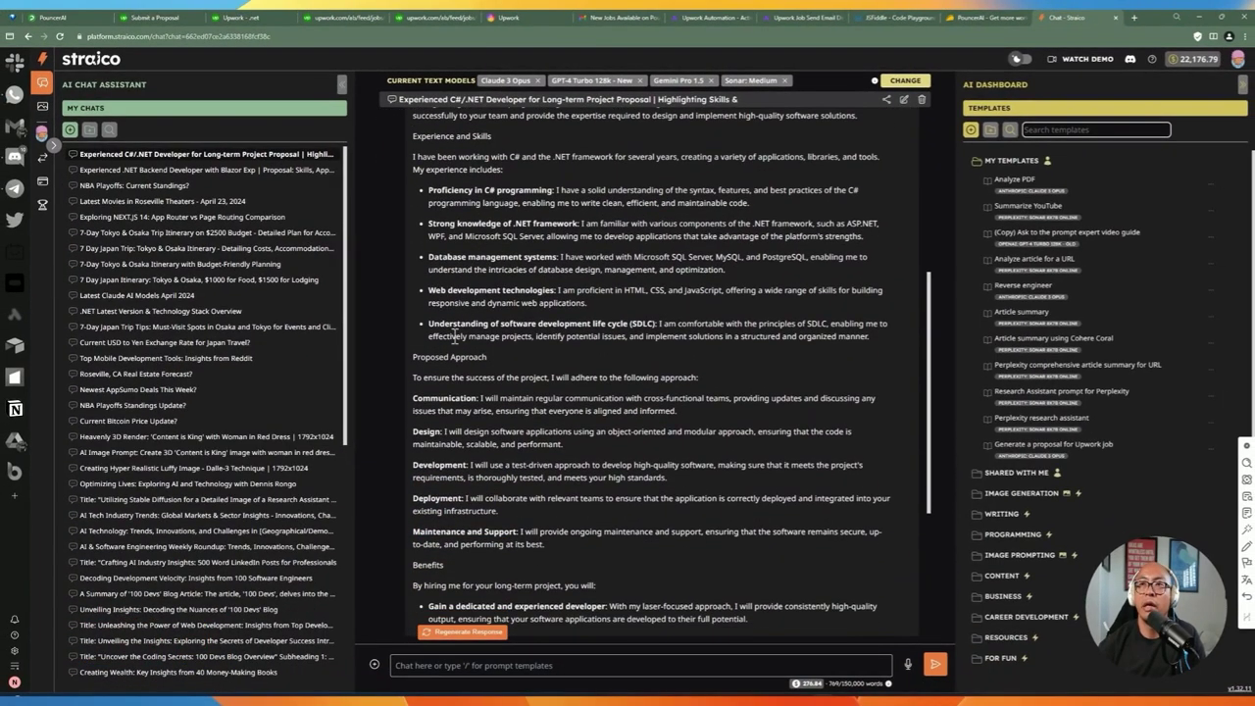
pyautogui.scroll(-1, 446, 355)
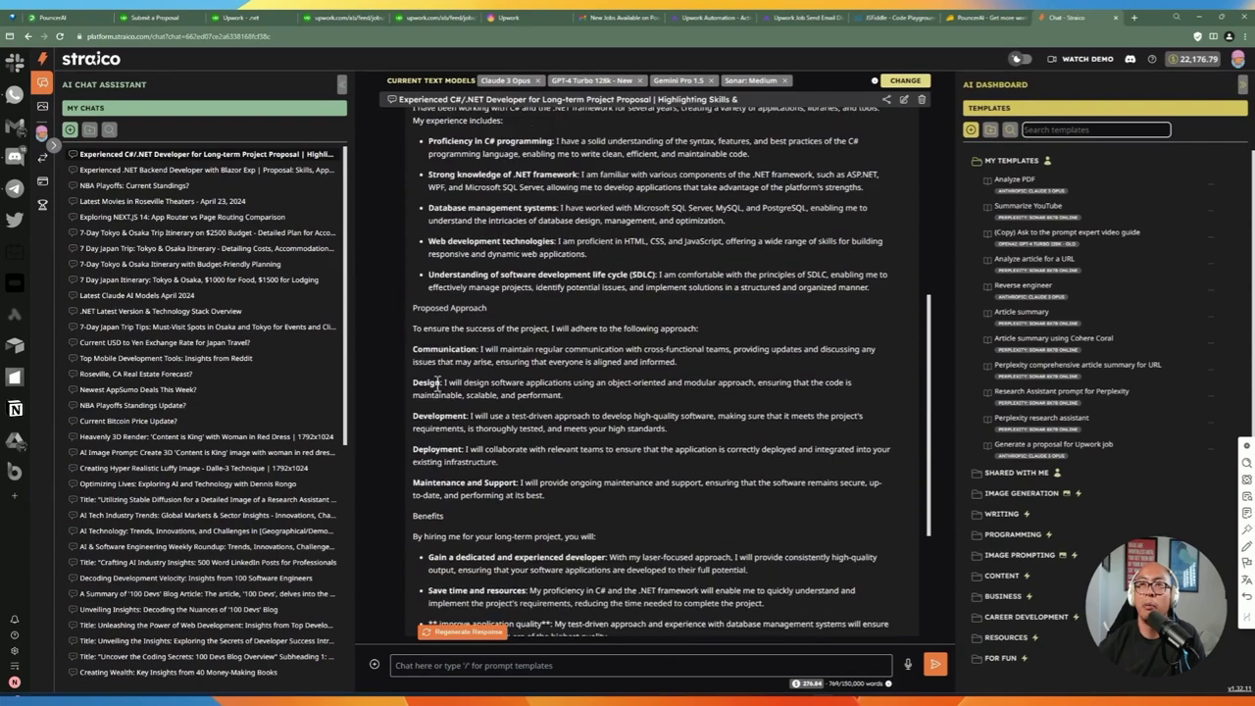
pyautogui.scroll(3, 433, 382)
pyautogui.scroll(2, 514, 283)
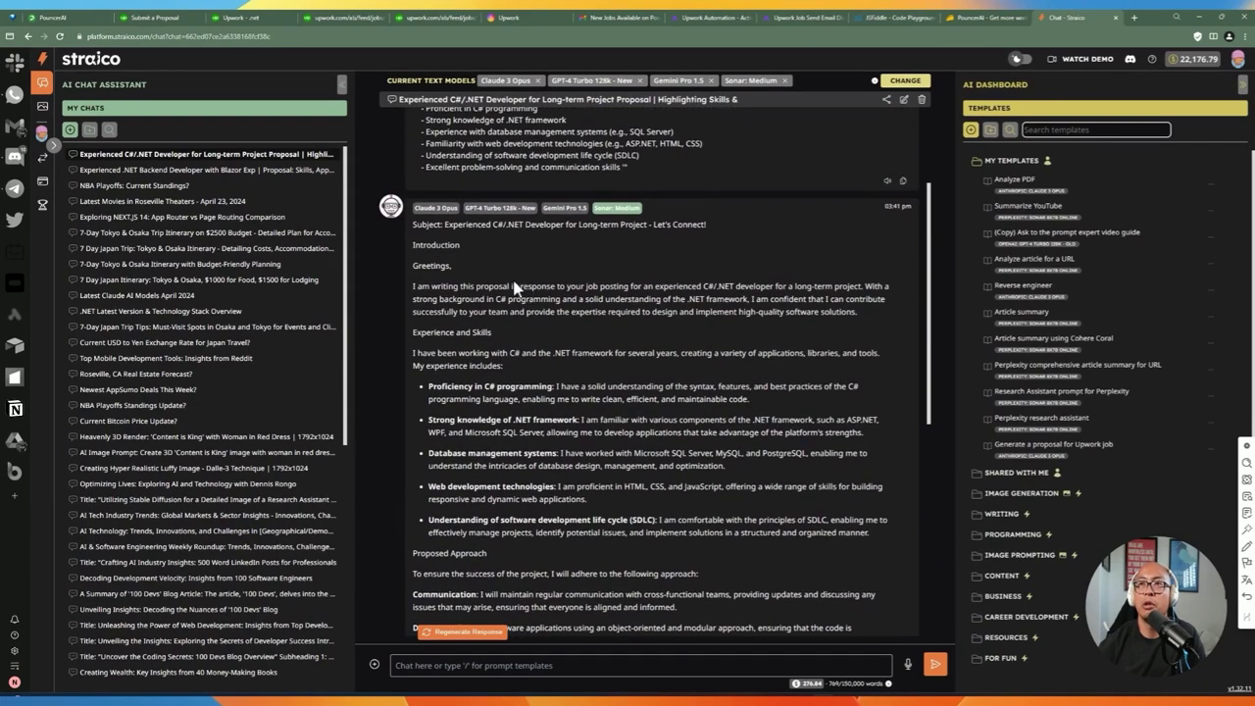
# Step: Return to the GPT-4 Turbo 128k proposal and skim its structure again
pyautogui.click(483, 212)
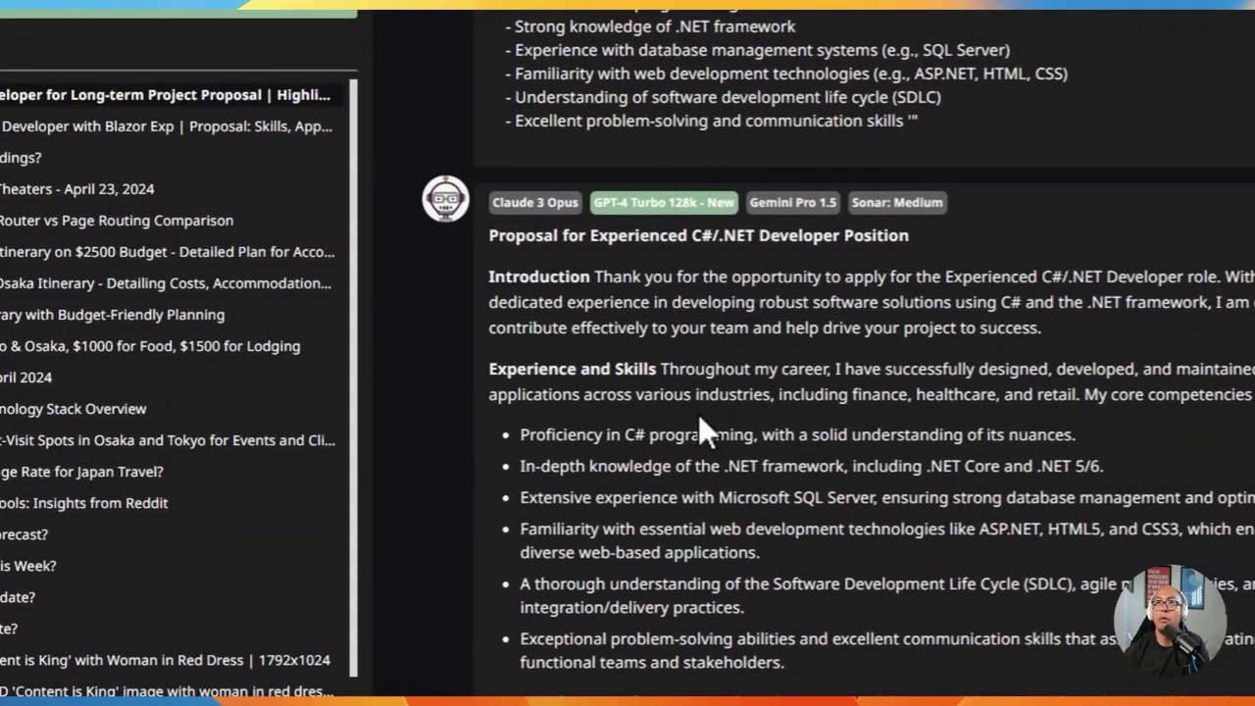
pyautogui.scroll(-1, 697, 416)
pyautogui.scroll(1, 697, 416)
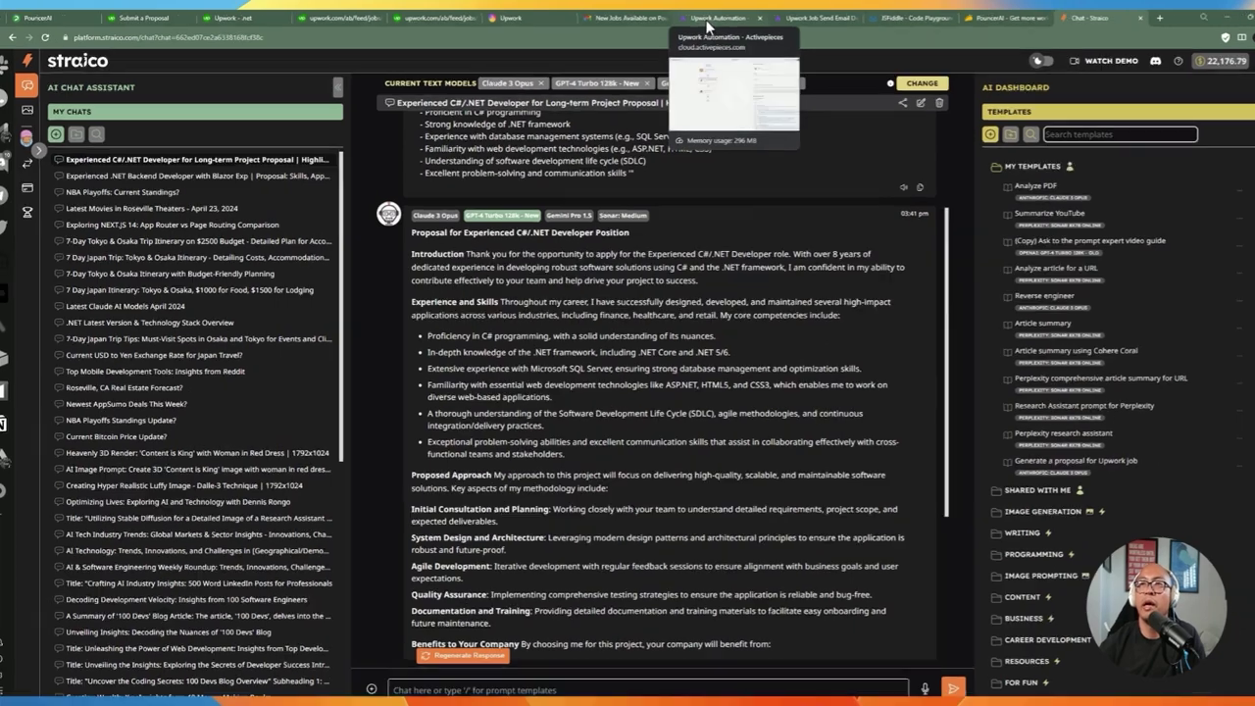
# Step: Switch to the Upwork Automation flow in Activepieces, open its RSS Feed trigger, and check the Upwork job feed before returning to the flow
pyautogui.click(698, 19)
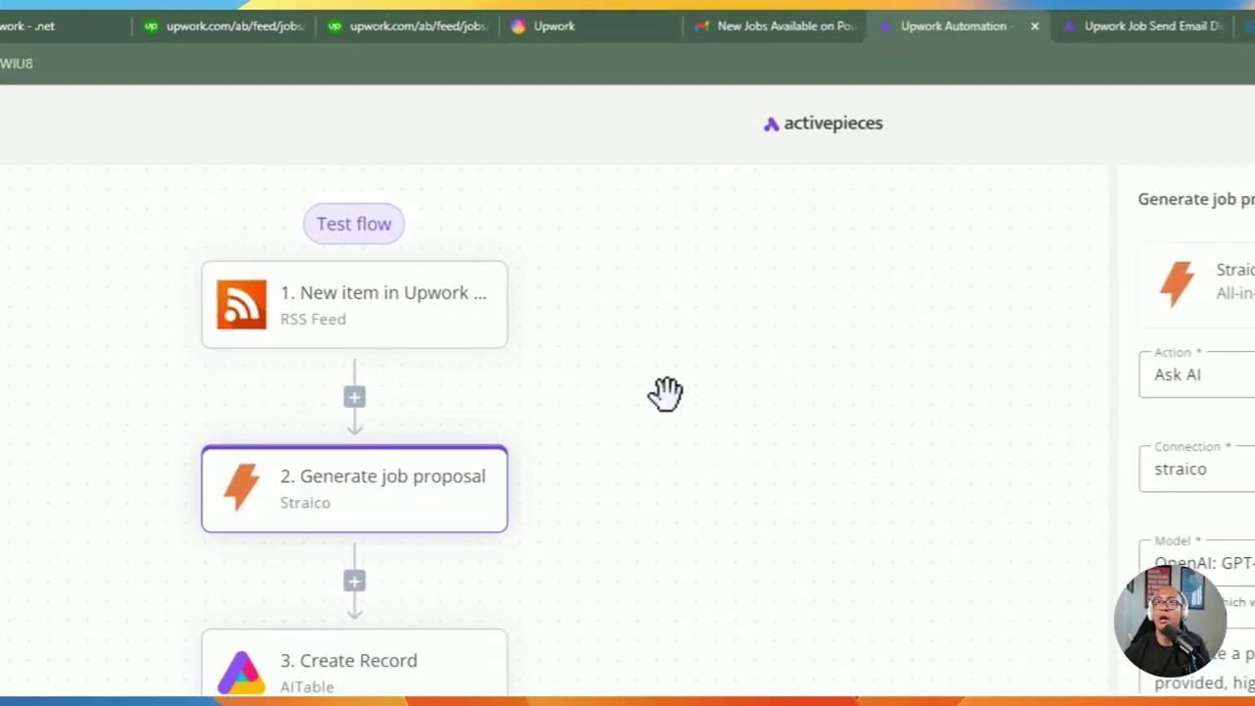
pyautogui.click(373, 314)
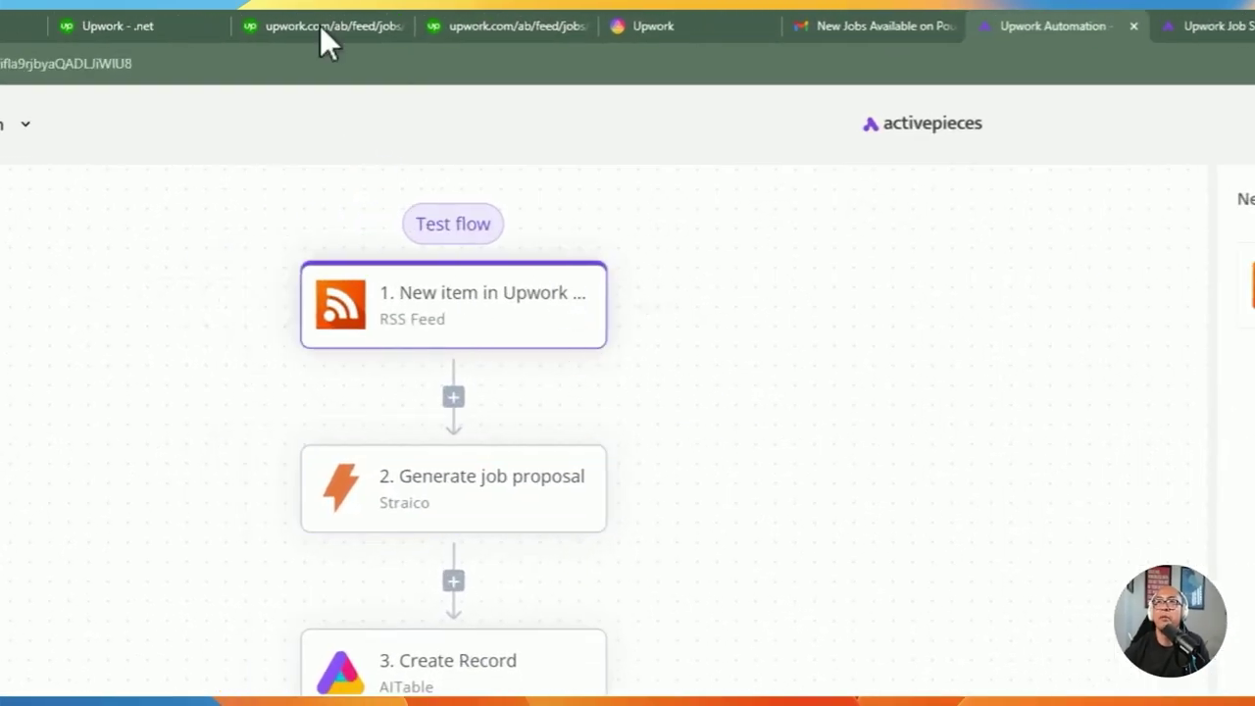
pyautogui.click(156, 24)
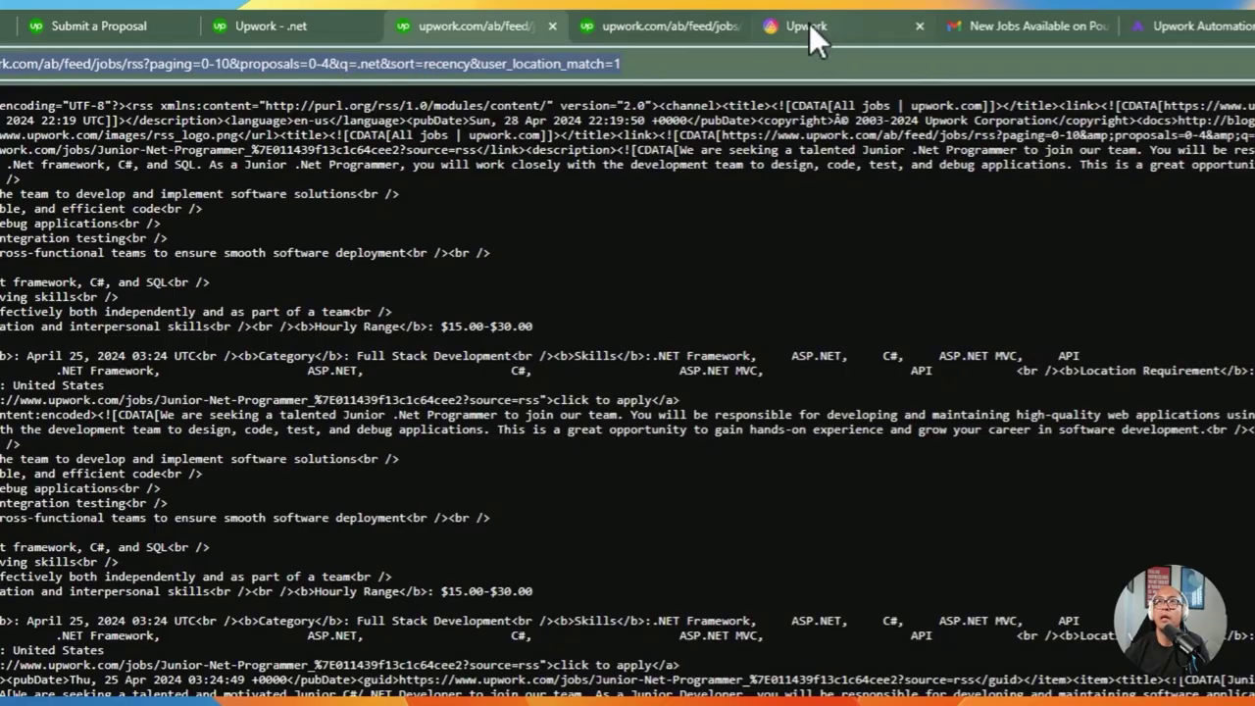
pyautogui.click(1163, 27)
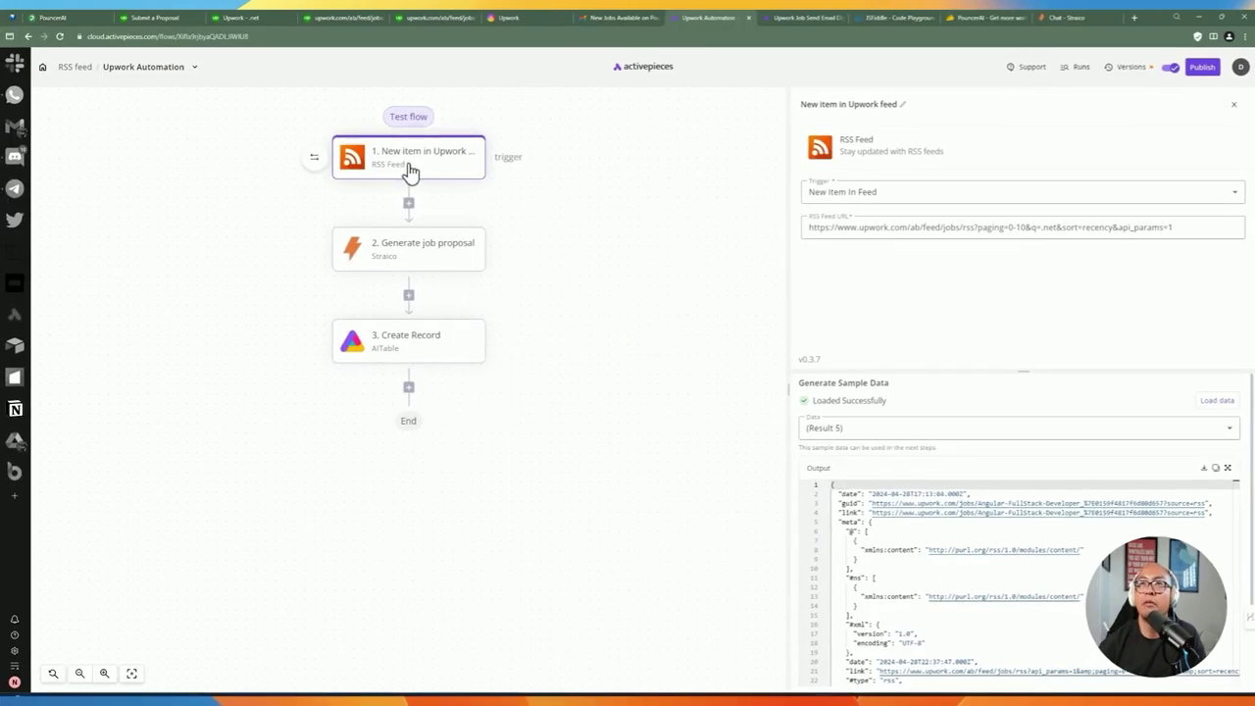
# Step: Examine the trigger's RSS Feed URL, highlighting the q=.net, sort=recency and api_params parameters
pyautogui.moveTo(899, 227); pyautogui.dragTo(1178, 222)
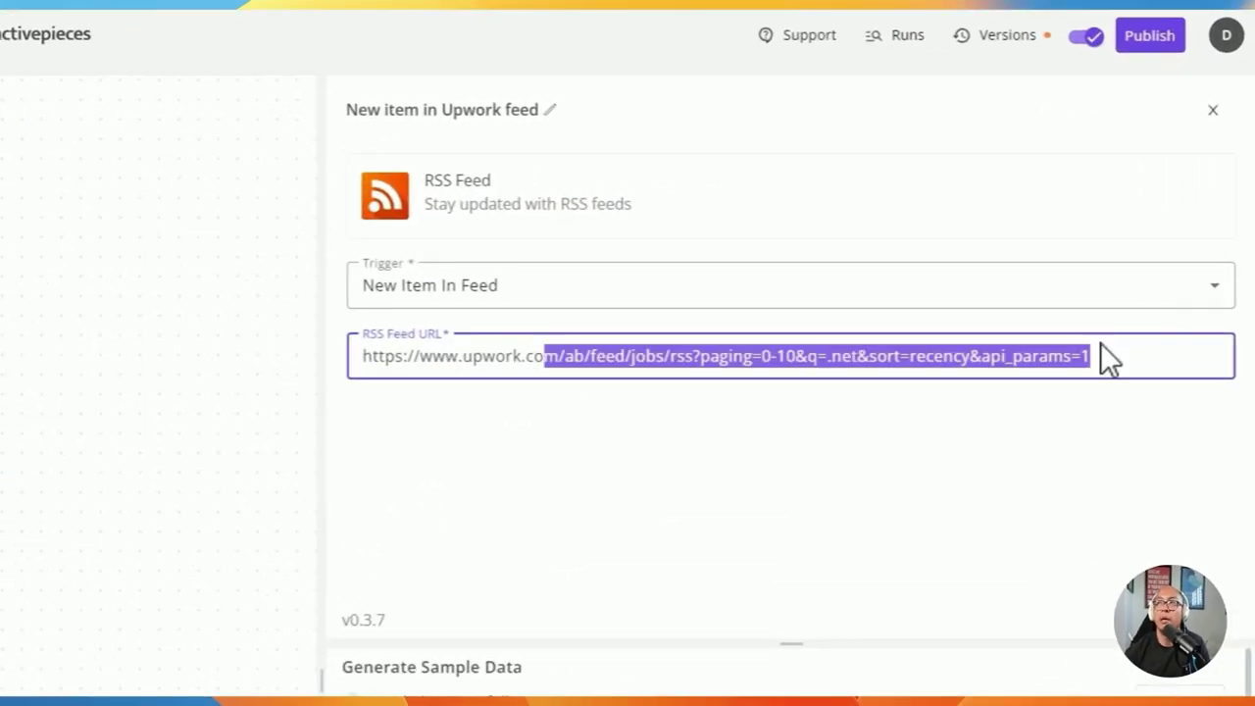
pyautogui.click(557, 369)
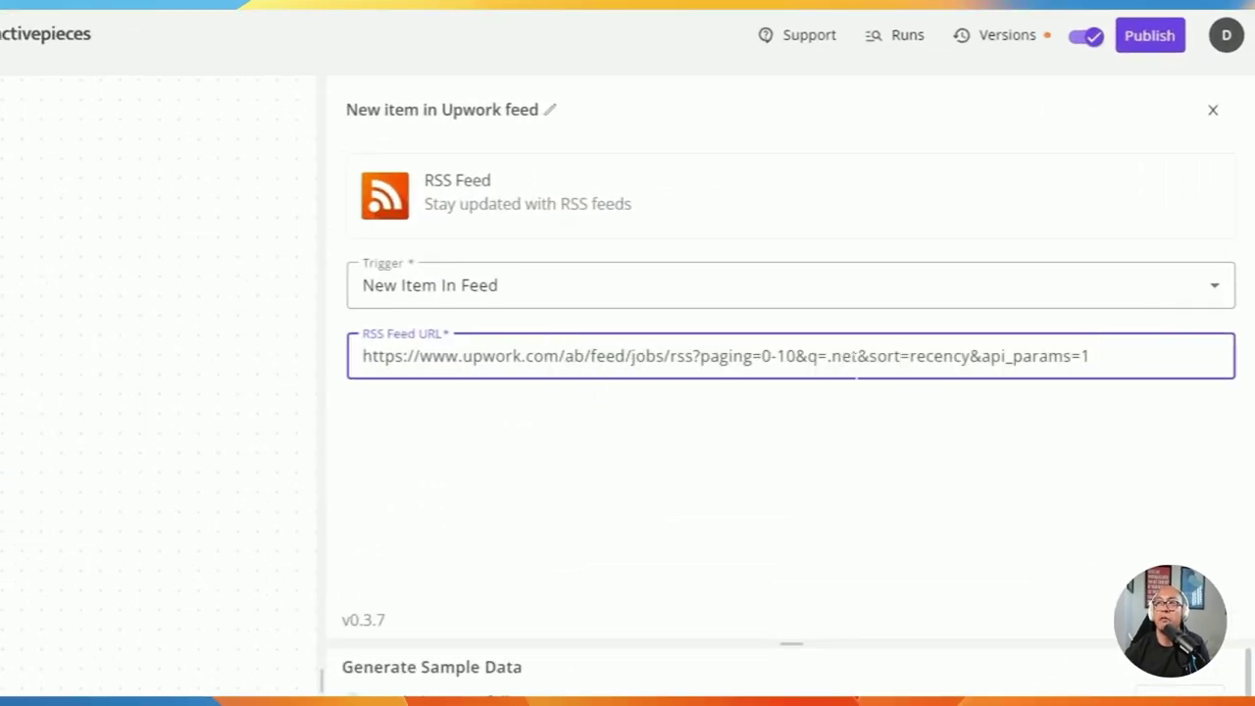
pyautogui.moveTo(806, 356); pyautogui.dragTo(851, 356)
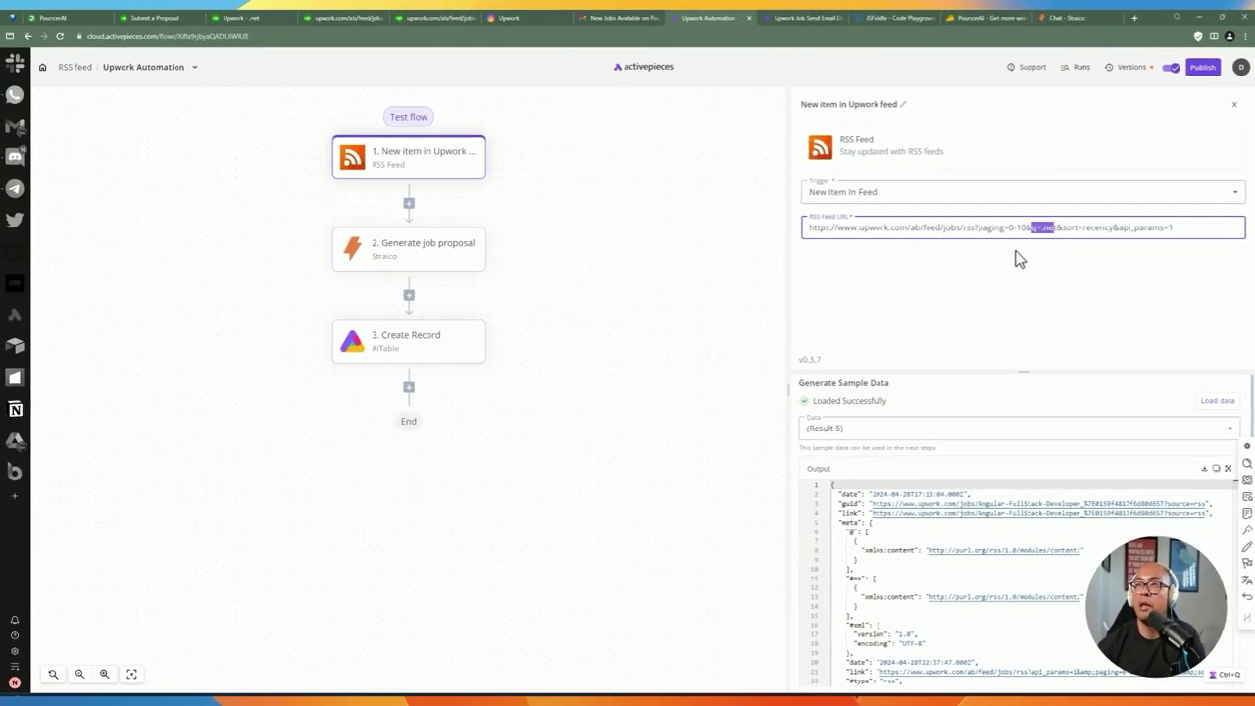
pyautogui.click(1082, 250)
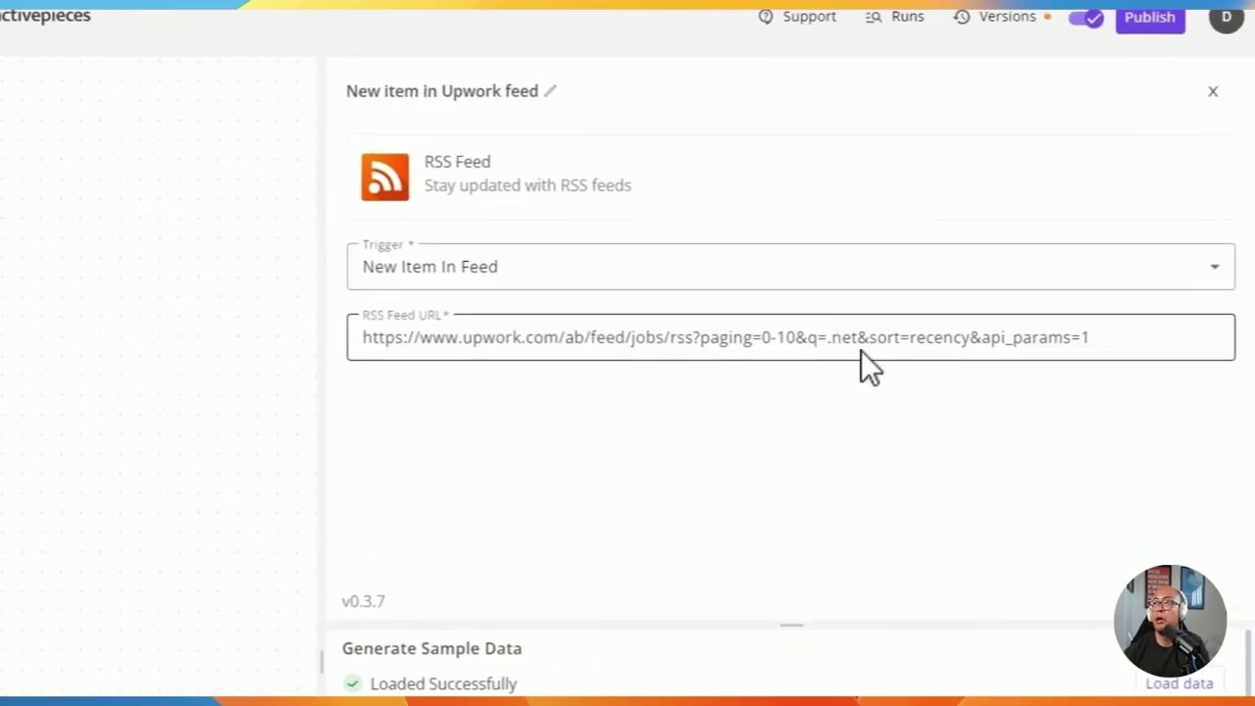
pyautogui.moveTo(869, 337); pyautogui.dragTo(963, 338)
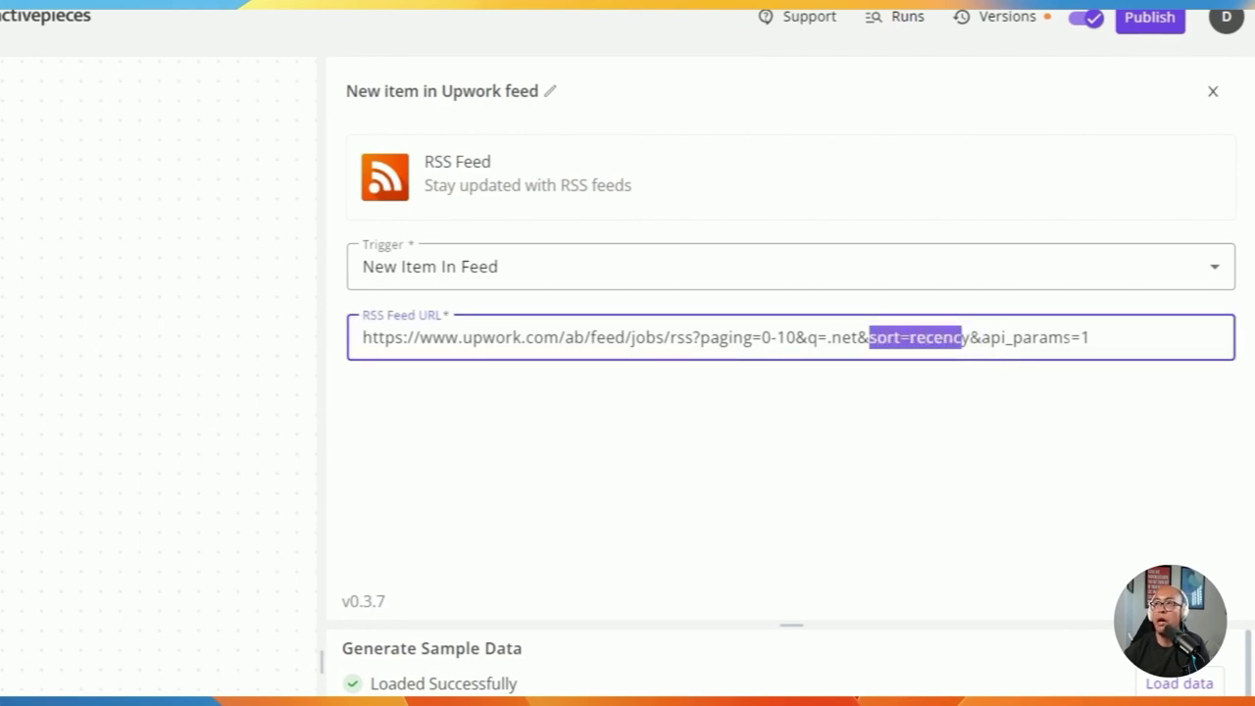
pyautogui.moveTo(988, 338); pyautogui.dragTo(1027, 417)
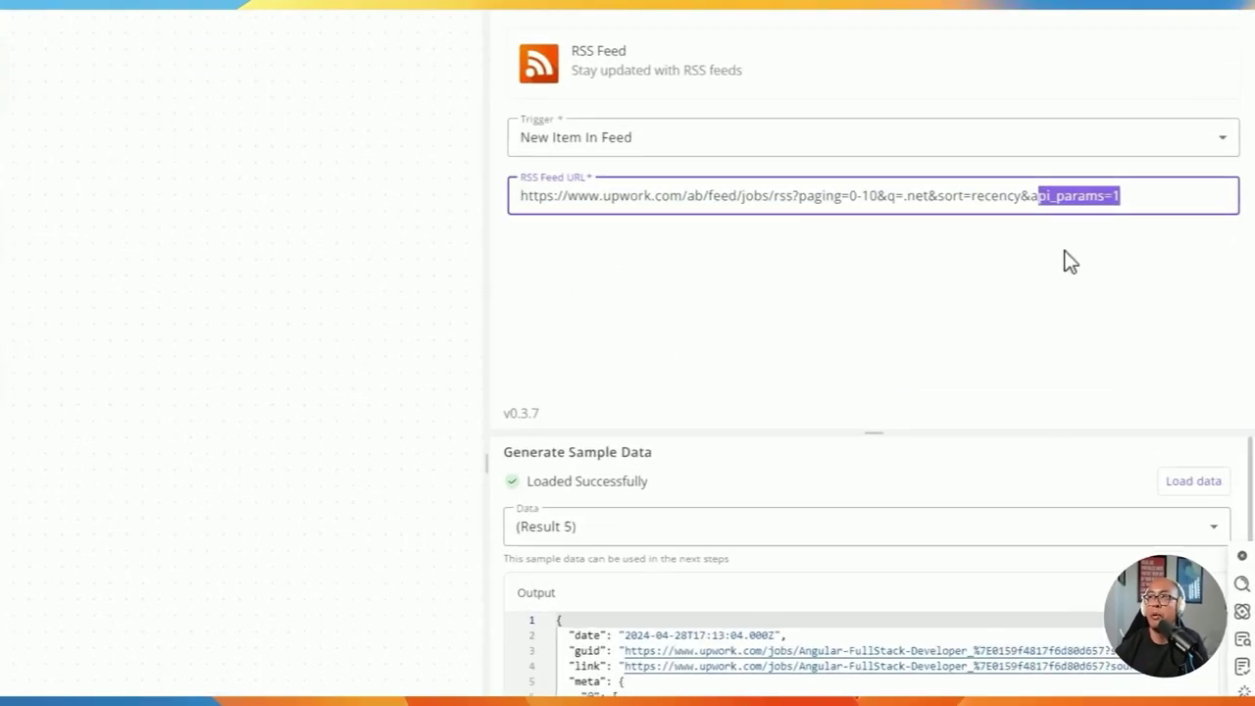
pyautogui.click(1070, 261)
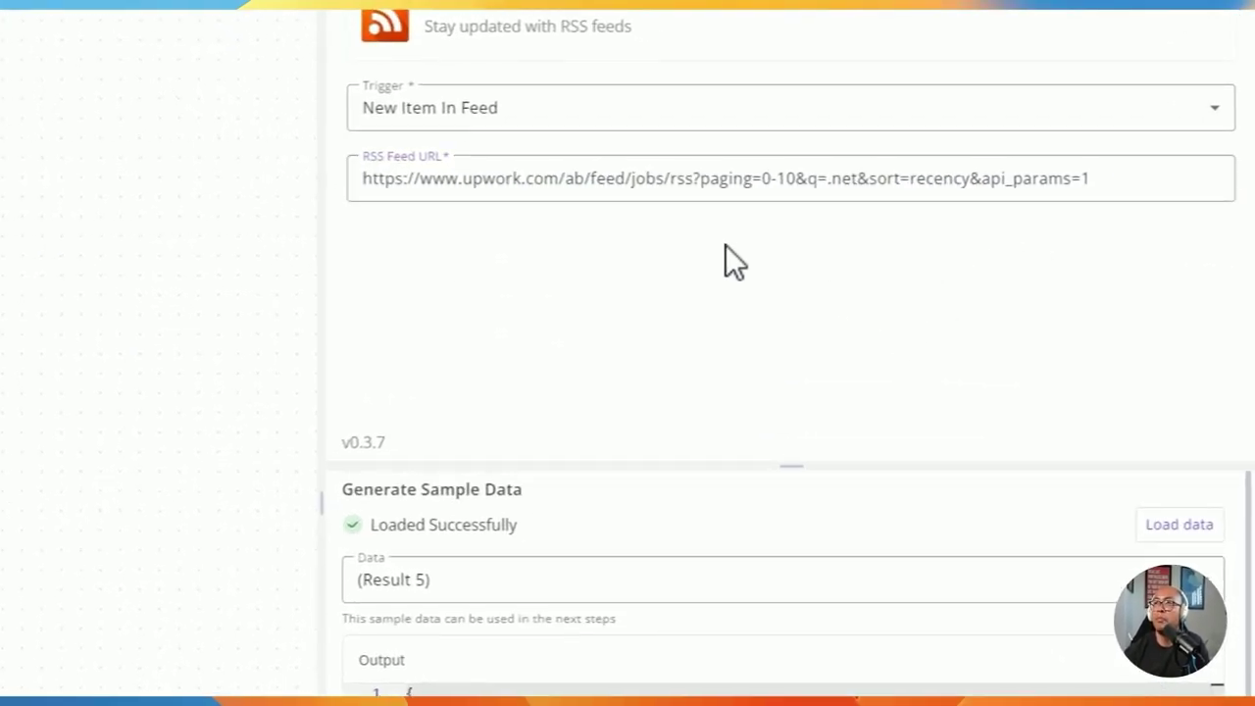
# Step: Reload the RSS trigger's sample data and examine the output down to the job's title and author fields
pyautogui.click(1167, 521)
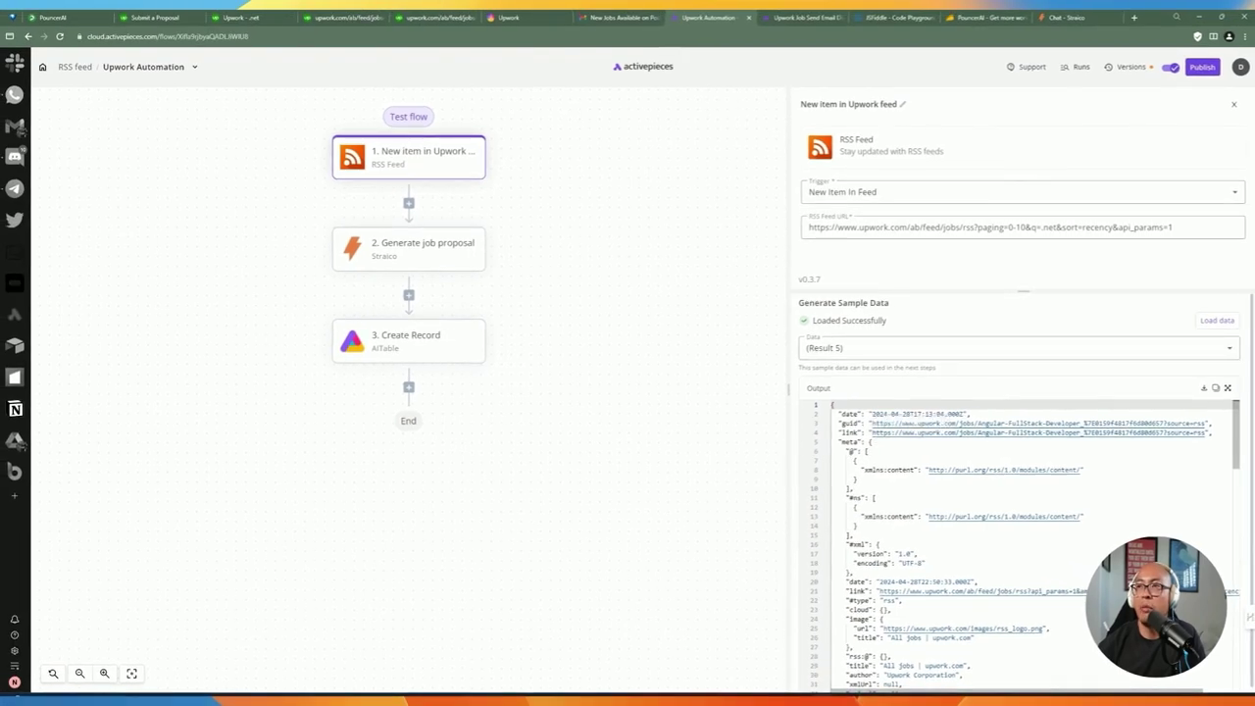
pyautogui.scroll(-2, 1025, 544)
pyautogui.scroll(-10, 1025, 545)
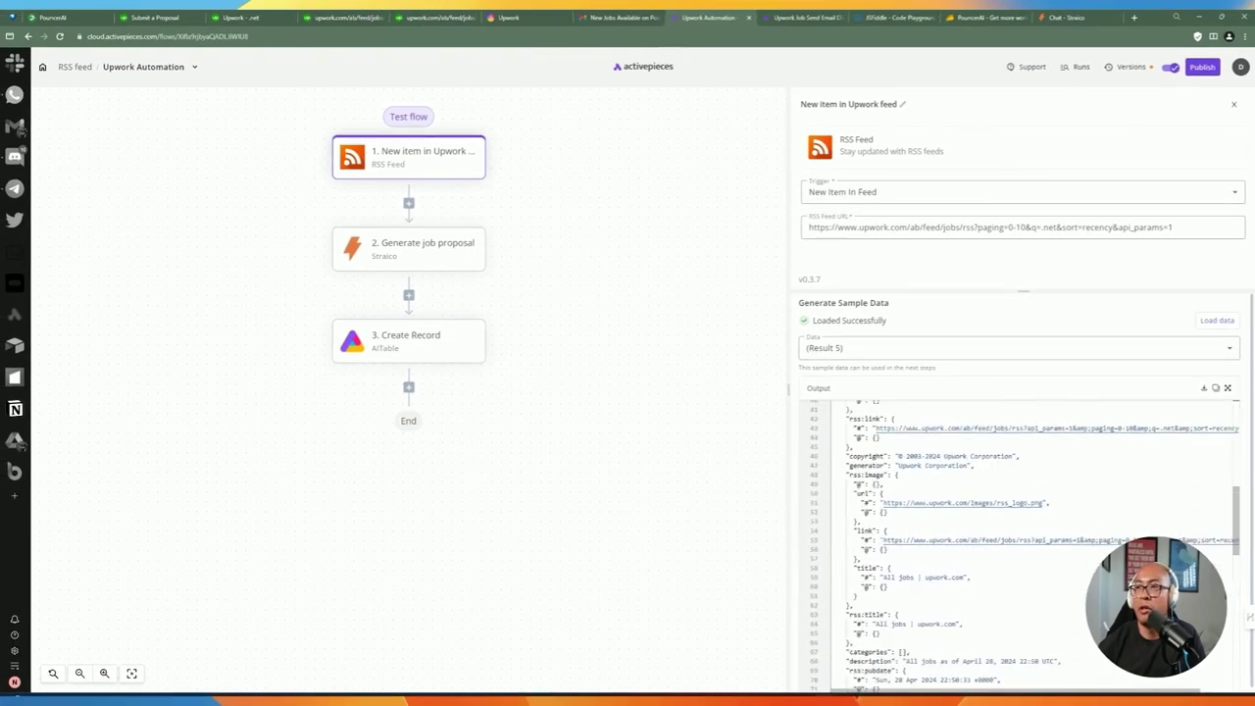
pyautogui.scroll(-7, 1024, 544)
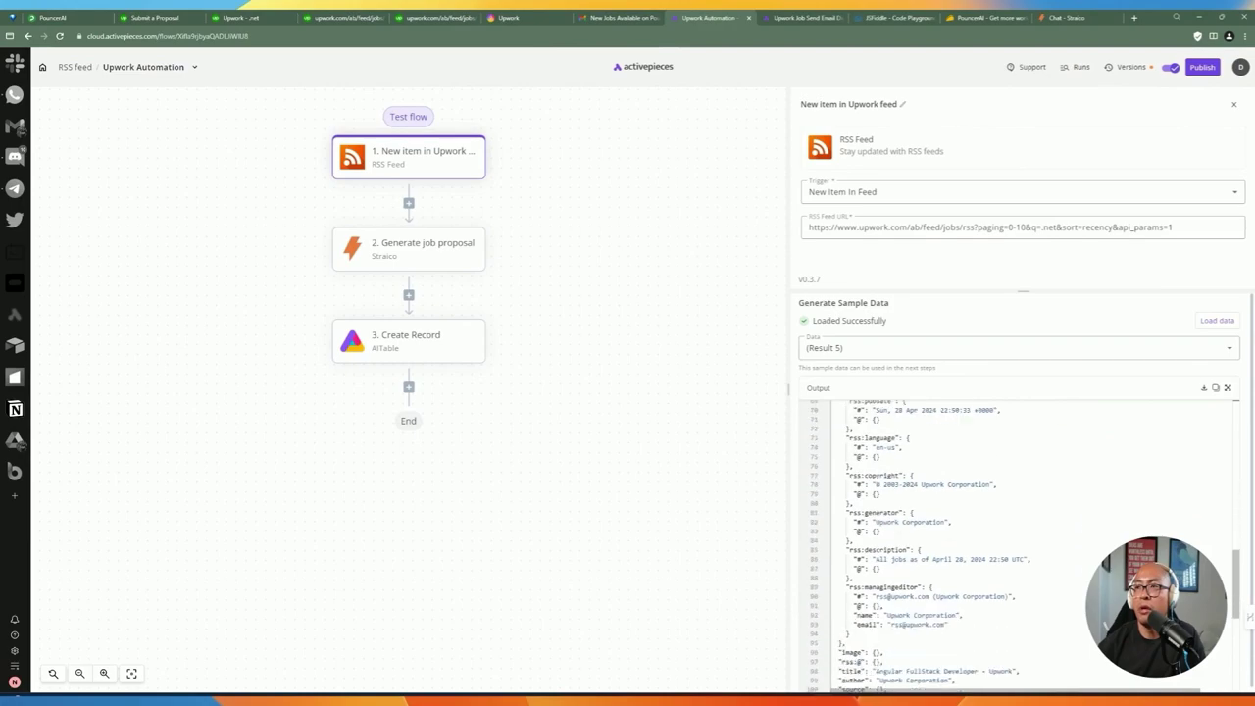
pyautogui.moveTo(865, 549); pyautogui.dragTo(986, 549)
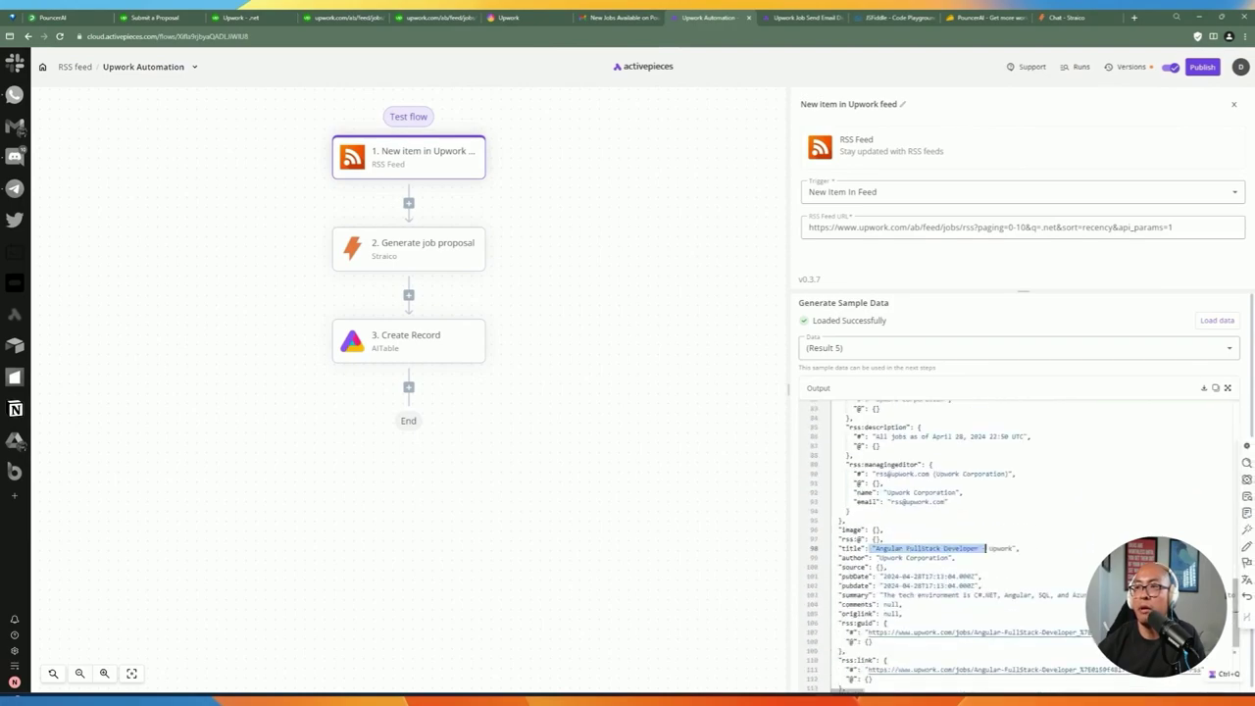
pyautogui.scroll(-1, 980, 544)
pyautogui.moveTo(868, 509); pyautogui.dragTo(933, 509)
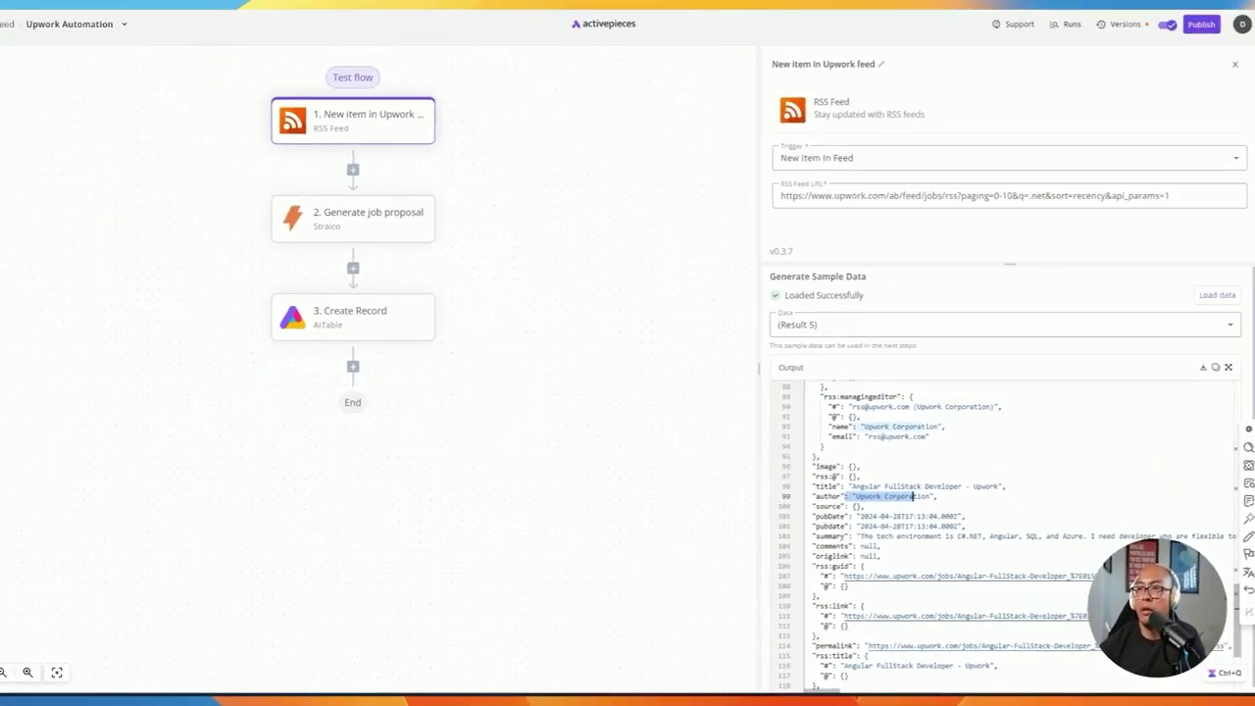
# Step: Examine the summary and description fields in the RSS trigger's sample output
pyautogui.moveTo(535, 395); pyautogui.dragTo(683, 395)
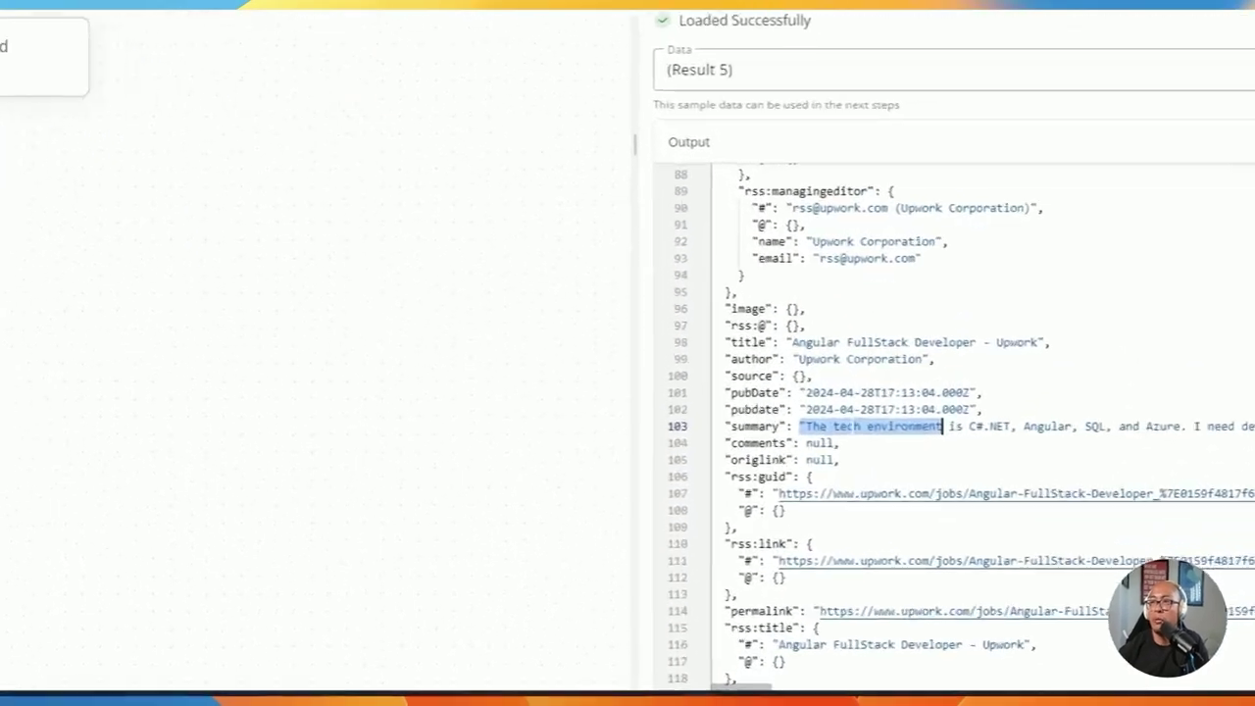
pyautogui.scroll(-1, 951, 421)
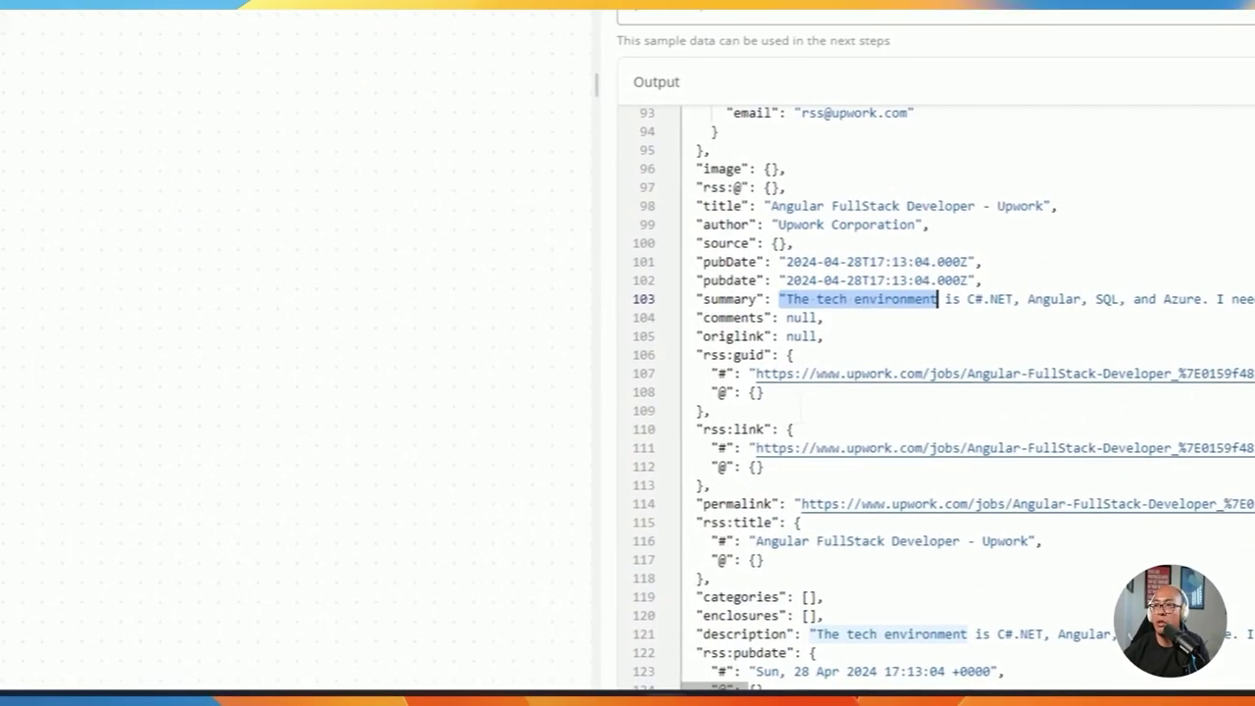
pyautogui.scroll(-1, 951, 421)
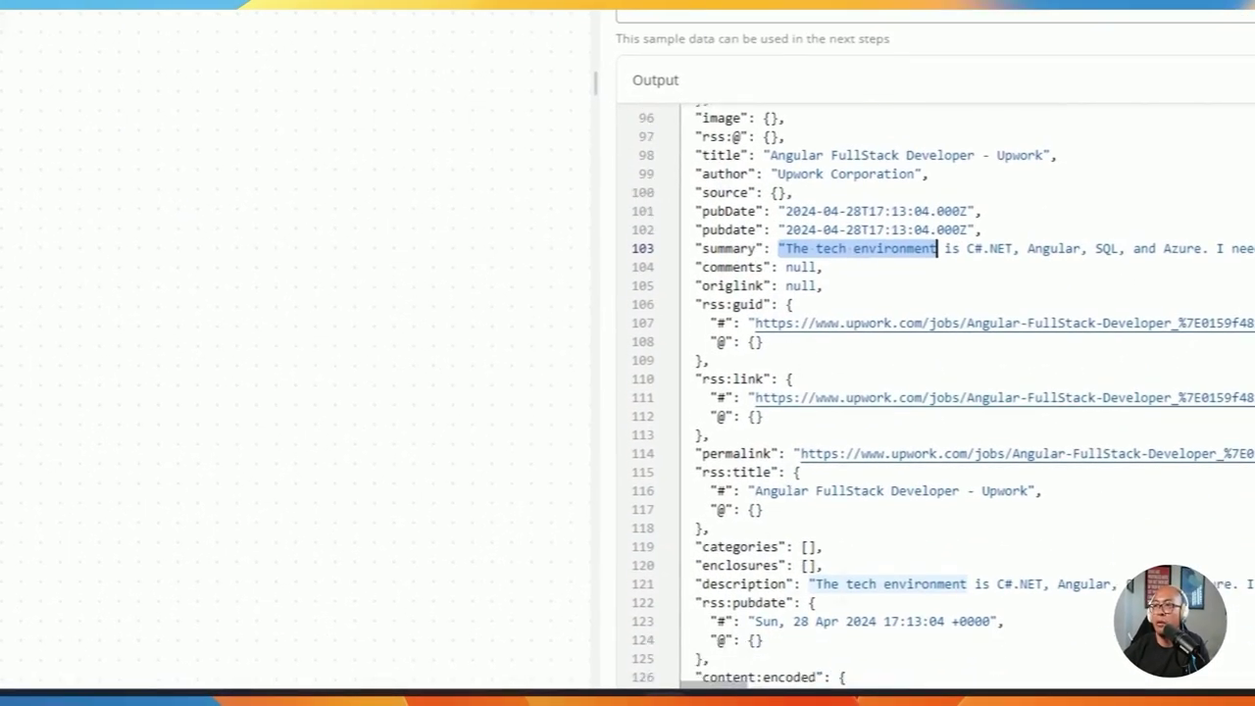
pyautogui.click(849, 583)
pyautogui.doubleClick(745, 266)
pyautogui.moveTo(734, 584); pyautogui.dragTo(870, 583)
pyautogui.scroll(-2, 869, 584)
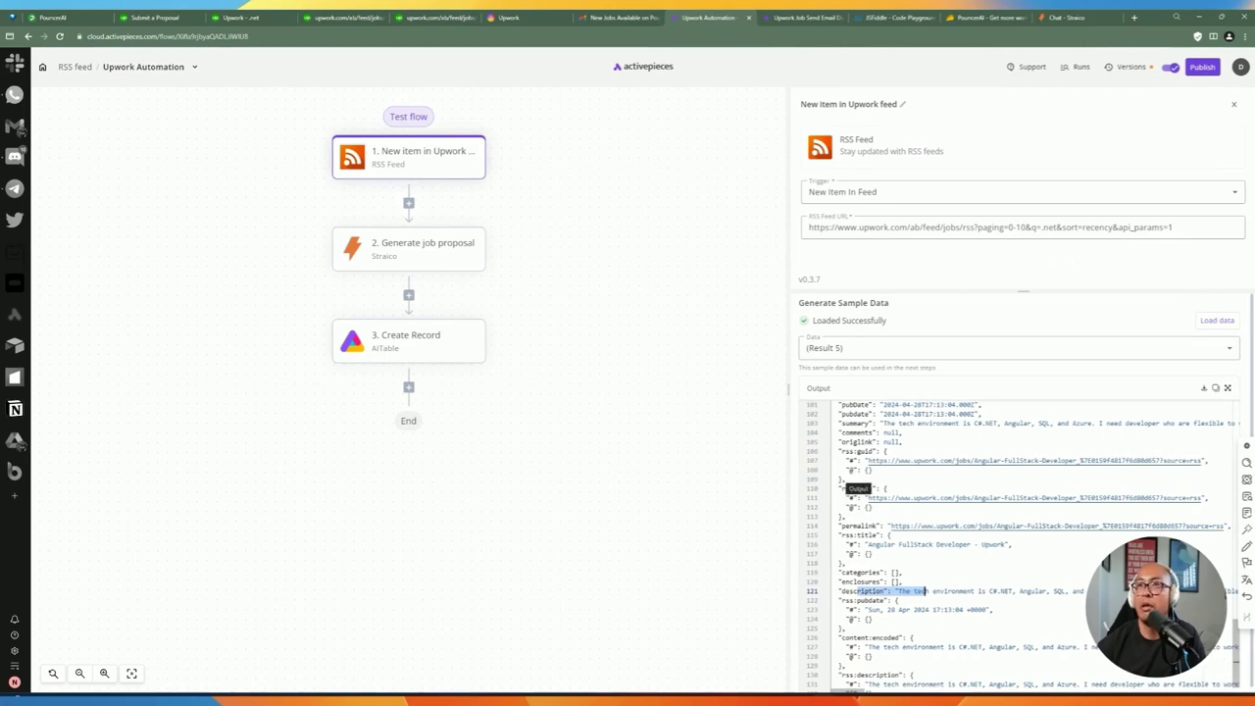
# Step: Open the Generate job proposal step and review its Ask AI model and the prompt's feed title and description placeholders
pyautogui.click(425, 253)
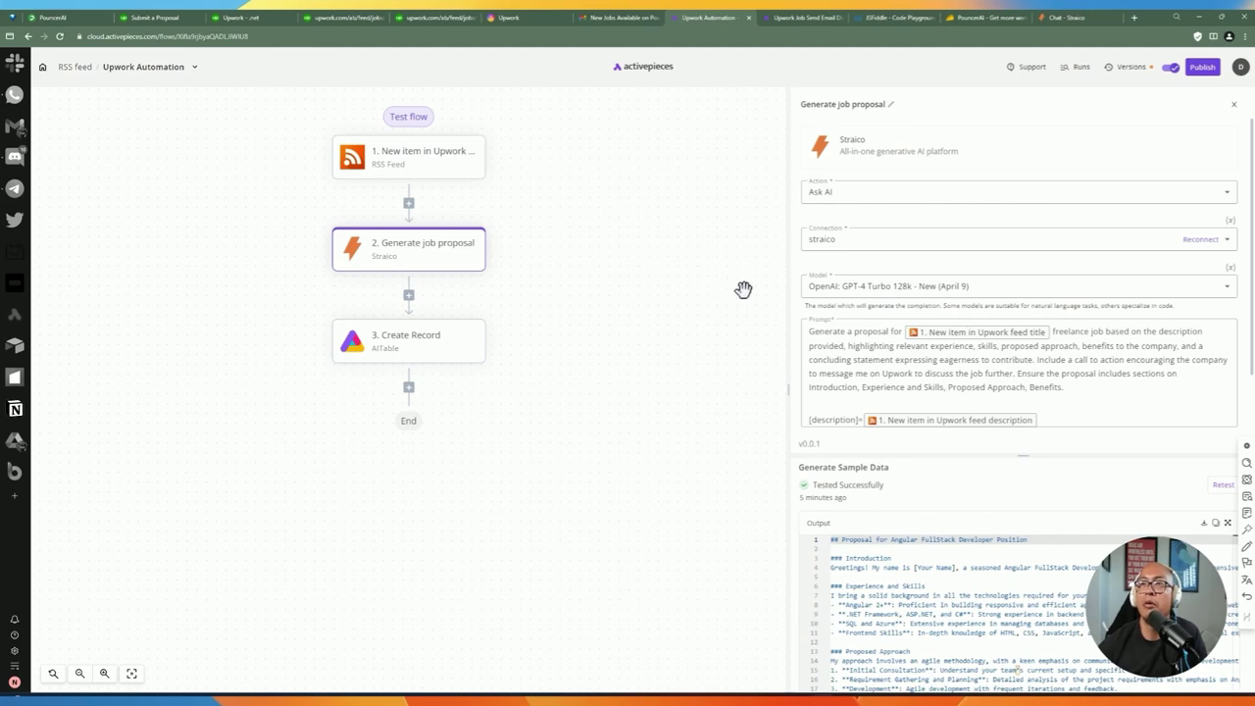
pyautogui.scroll(-1, 1020, 324)
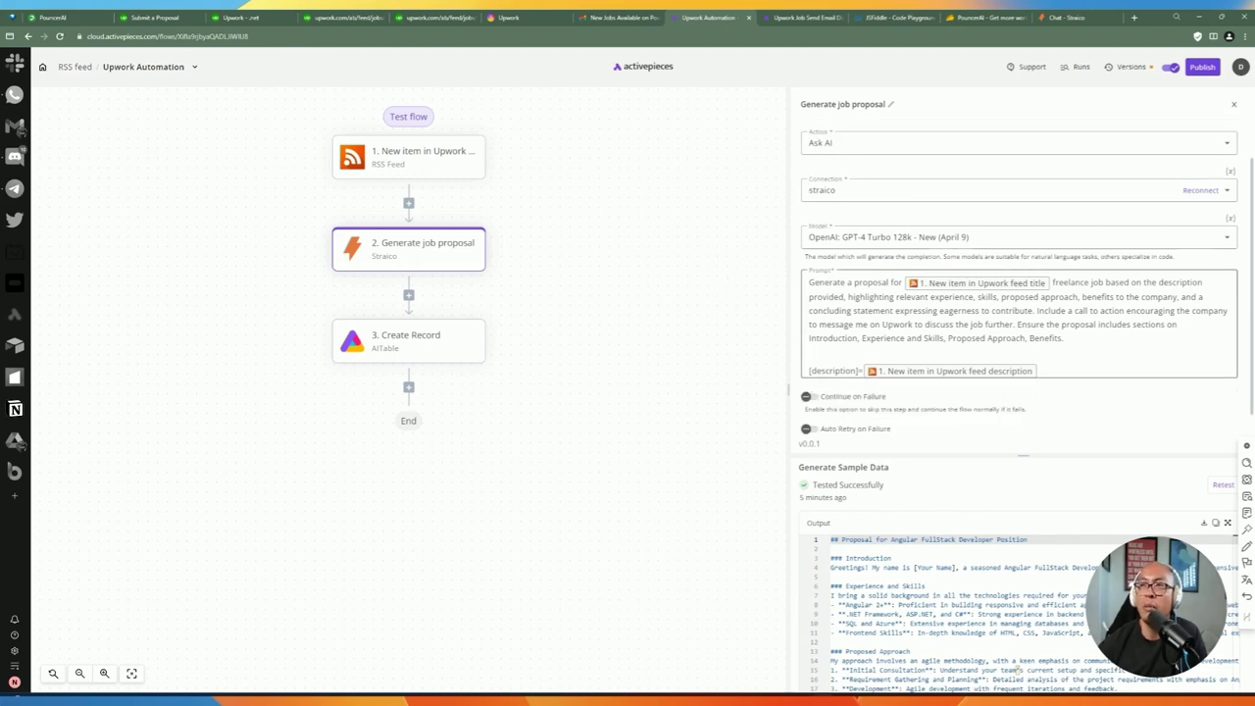
pyautogui.moveTo(835, 371); pyautogui.dragTo(846, 371)
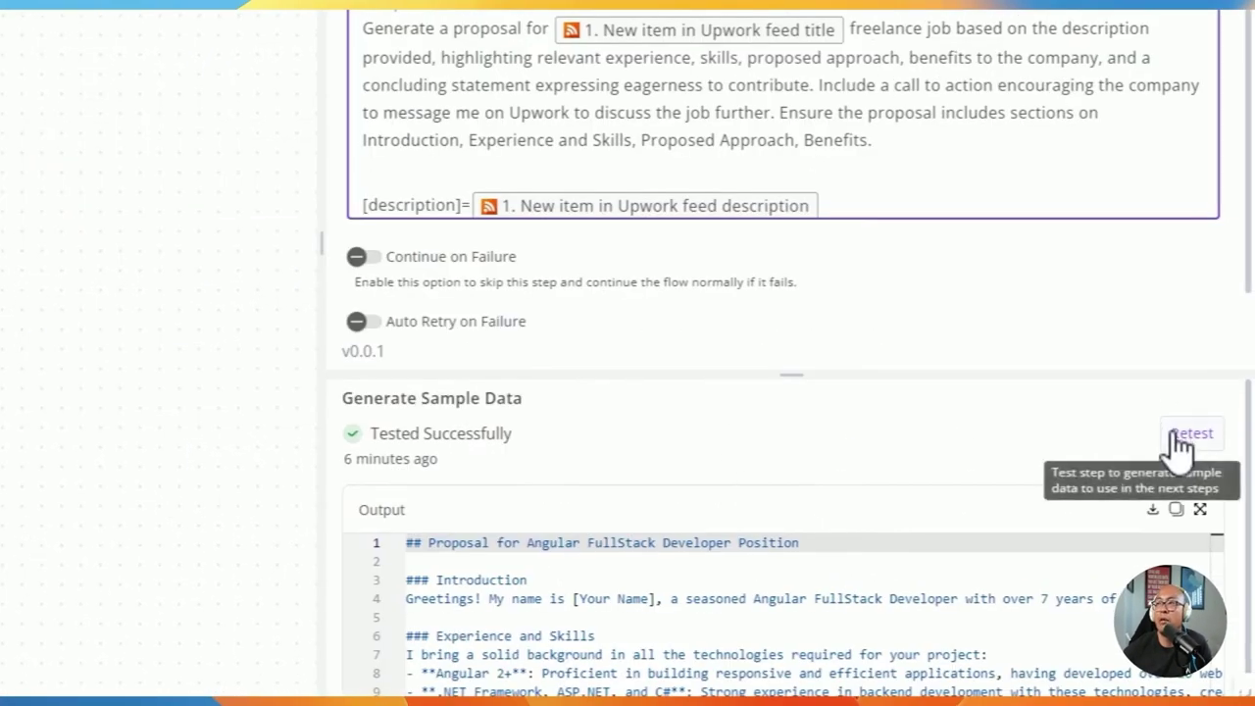
# Step: Read the generated proposal's sample output, highlighting the name placeholder, Experience and Skills, and Proposed Approach sections
pyautogui.click(585, 546)
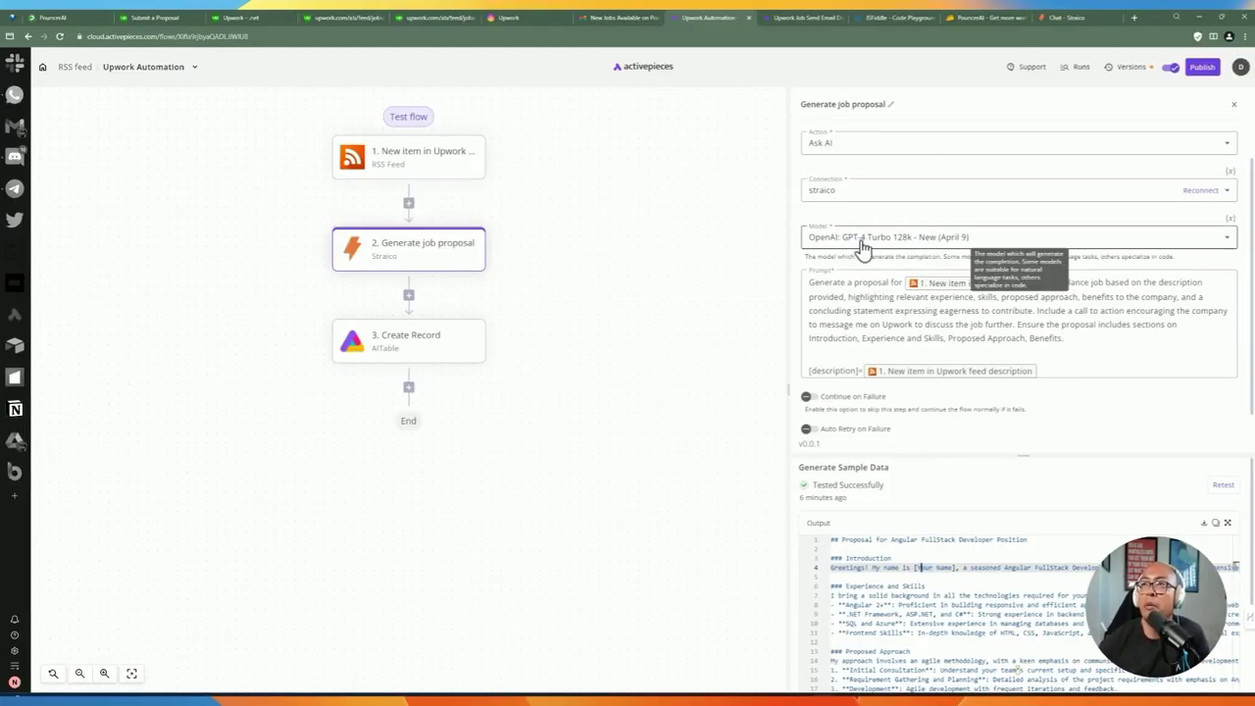
pyautogui.click(904, 558)
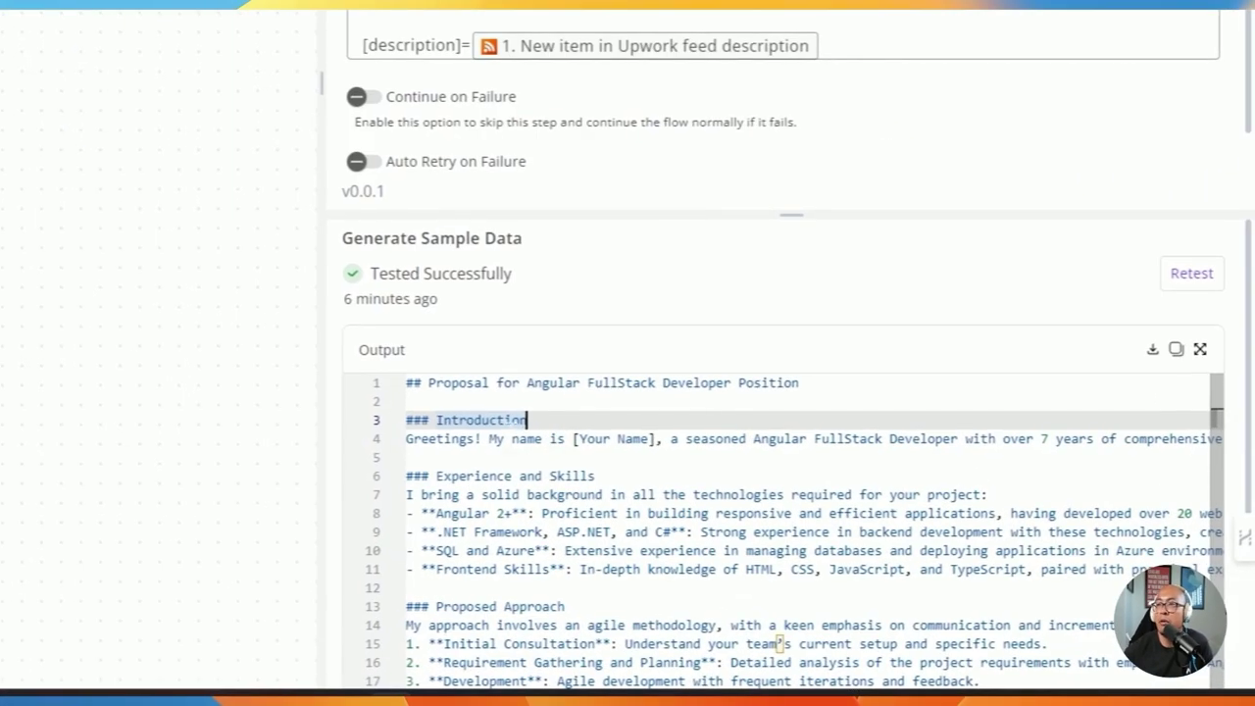
pyautogui.moveTo(572, 438); pyautogui.dragTo(649, 439)
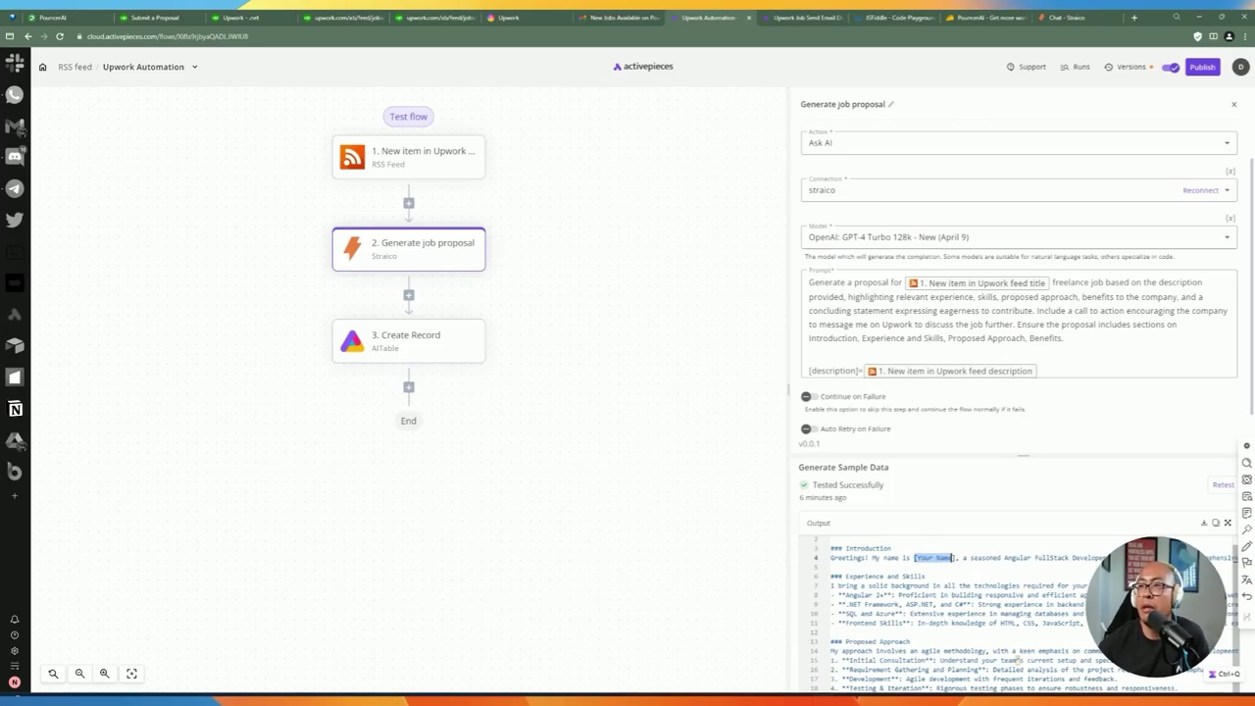
pyautogui.moveTo(437, 476); pyautogui.dragTo(572, 513)
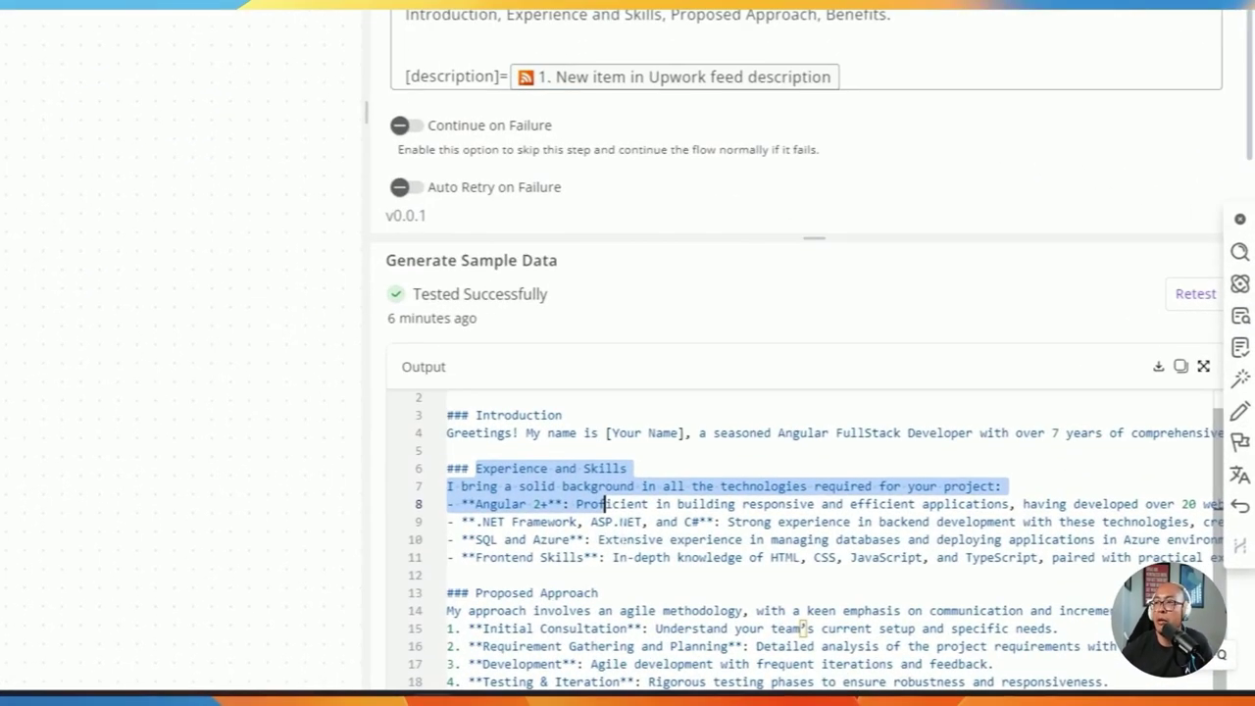
pyautogui.moveTo(474, 592); pyautogui.dragTo(583, 592)
pyautogui.scroll(2, 864, 259)
pyautogui.scroll(-5, 796, 280)
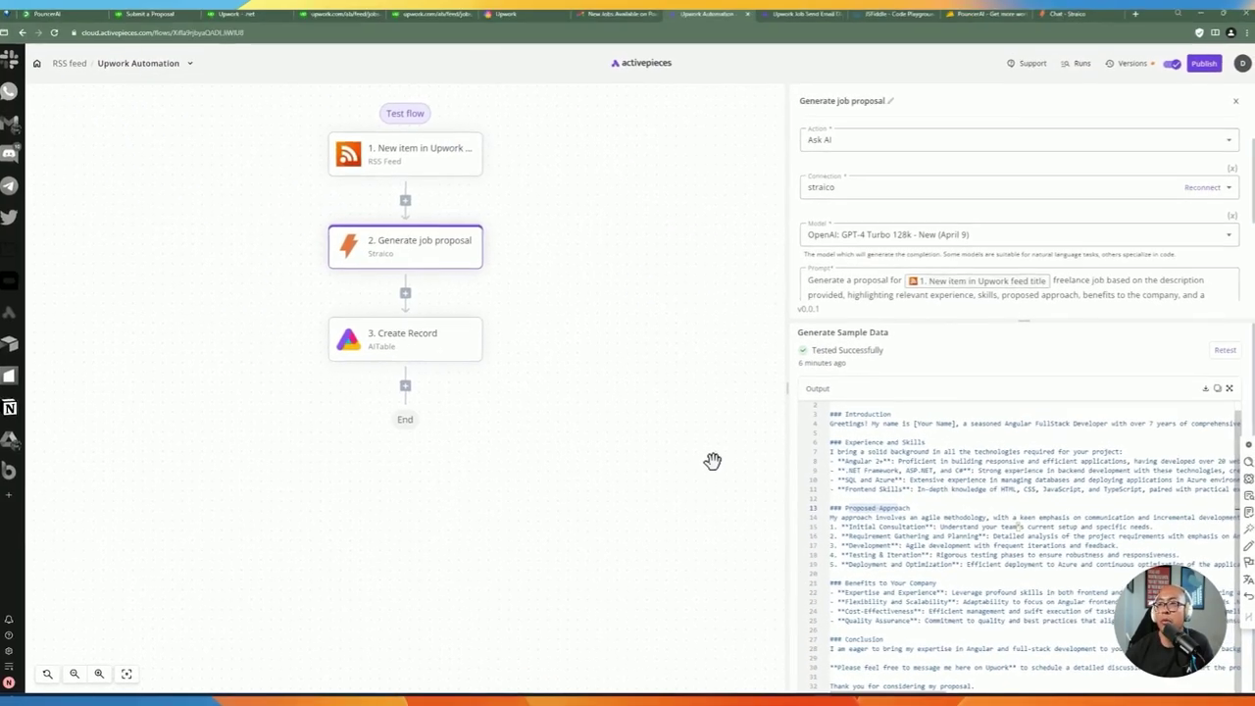
# Step: Open the Create Record step and check its action, apitable connection, space and Upwork datasheet settings
pyautogui.click(428, 337)
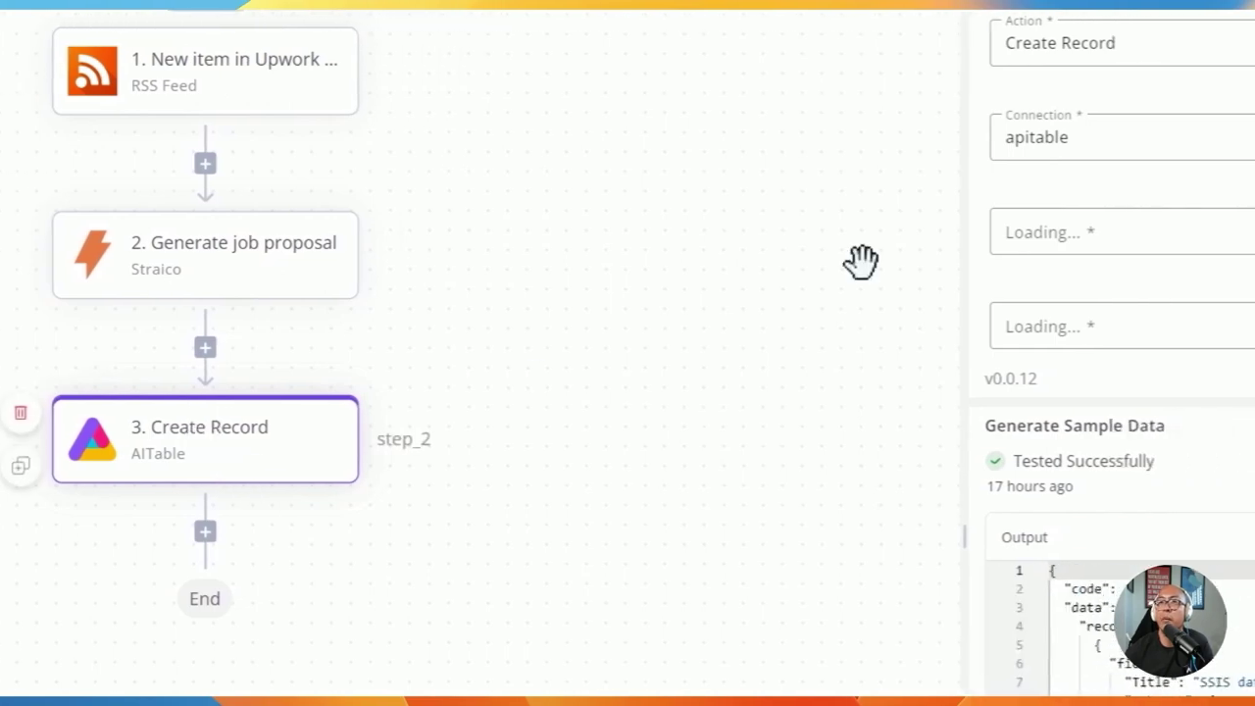
pyautogui.click(840, 157)
pyautogui.click(863, 116)
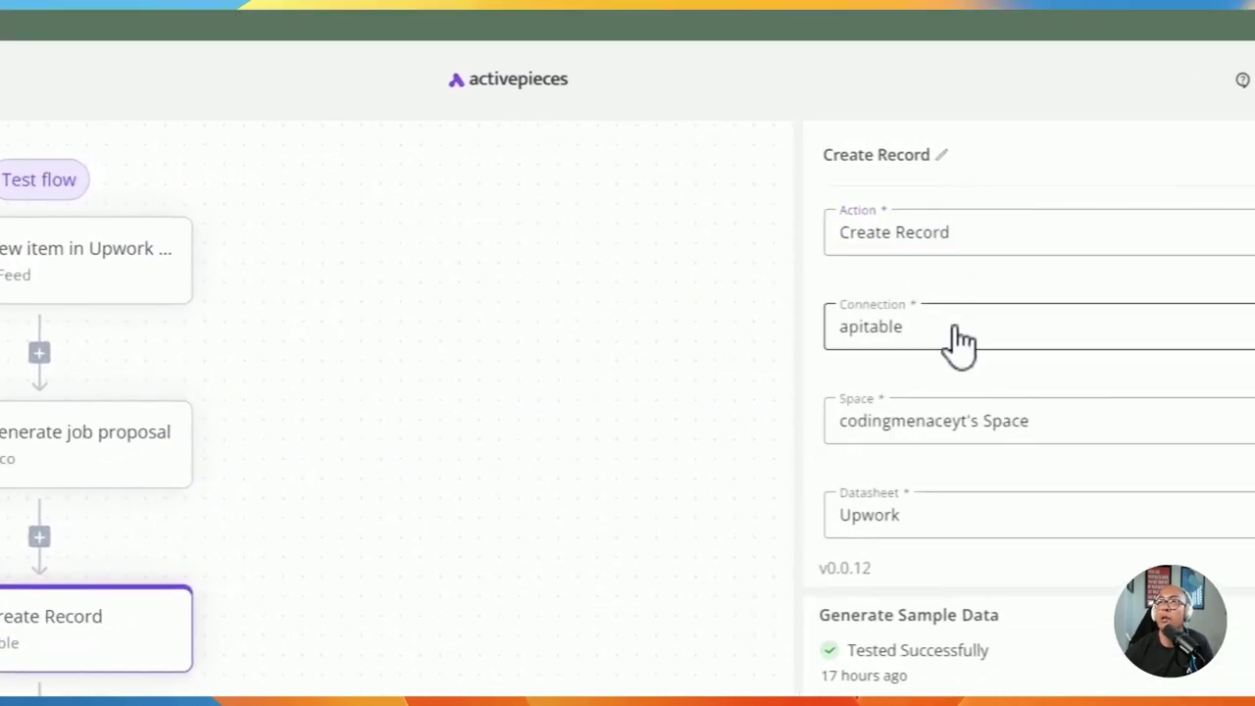
pyautogui.click(922, 330)
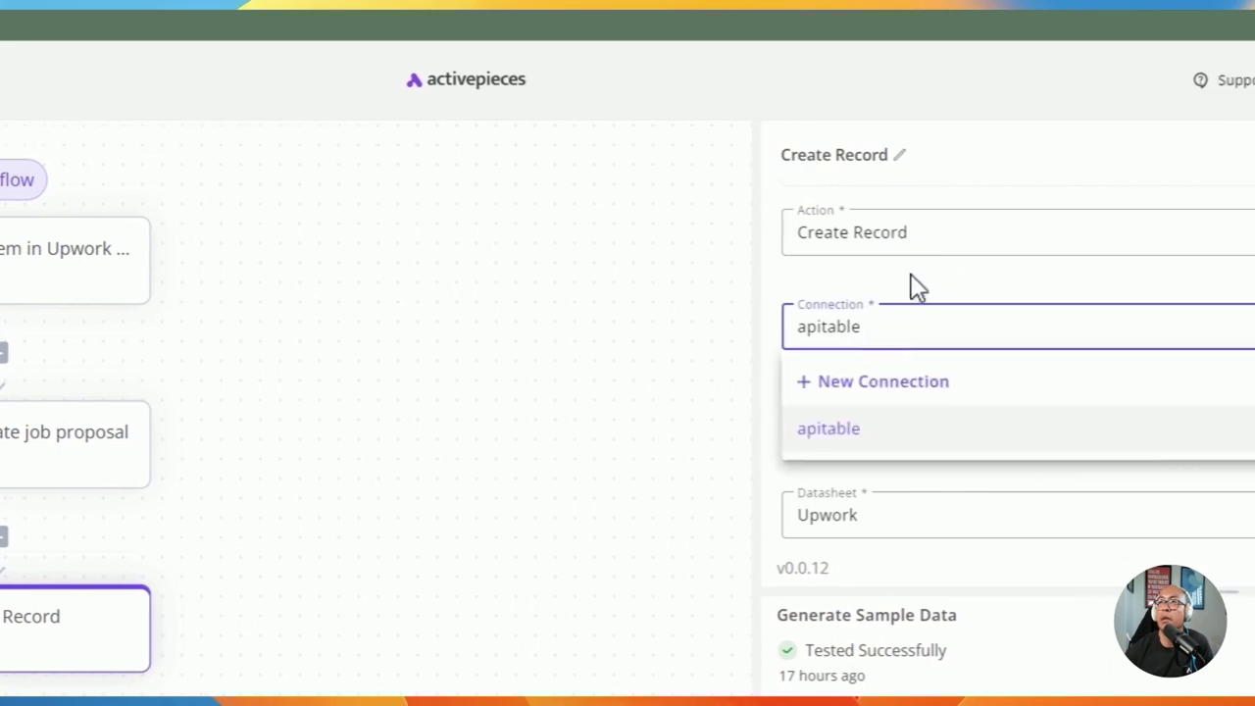
pyautogui.click(912, 429)
pyautogui.click(900, 440)
pyautogui.click(969, 519)
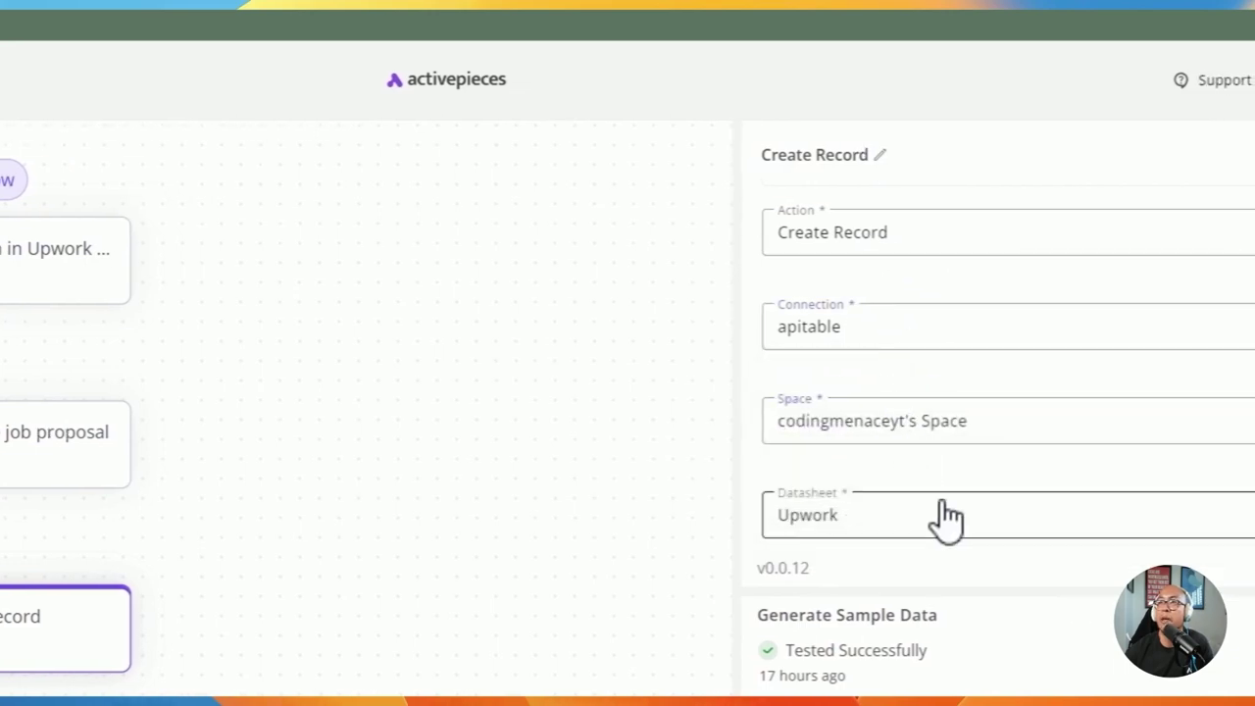
# Step: Clear the record's Title field and map it again to the title from the Upwork feed item
pyautogui.scroll(-2, 886, 514)
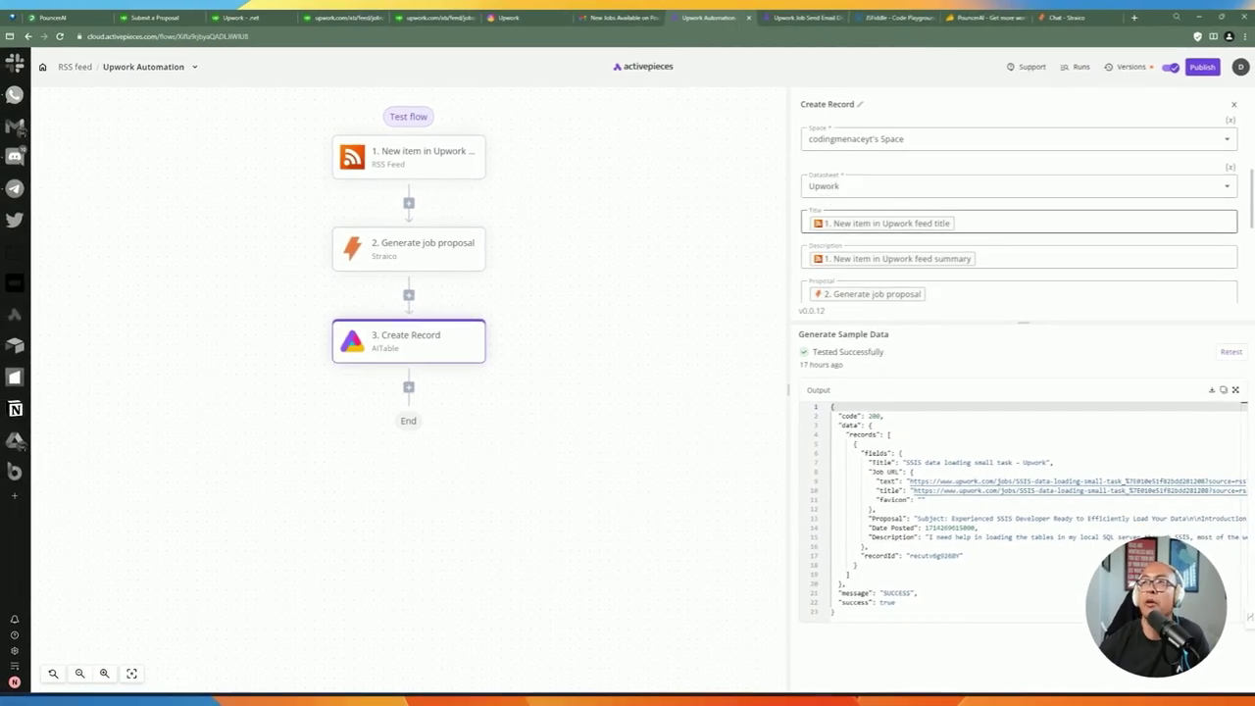
pyautogui.click(1020, 222)
pyautogui.press('BackSpace')
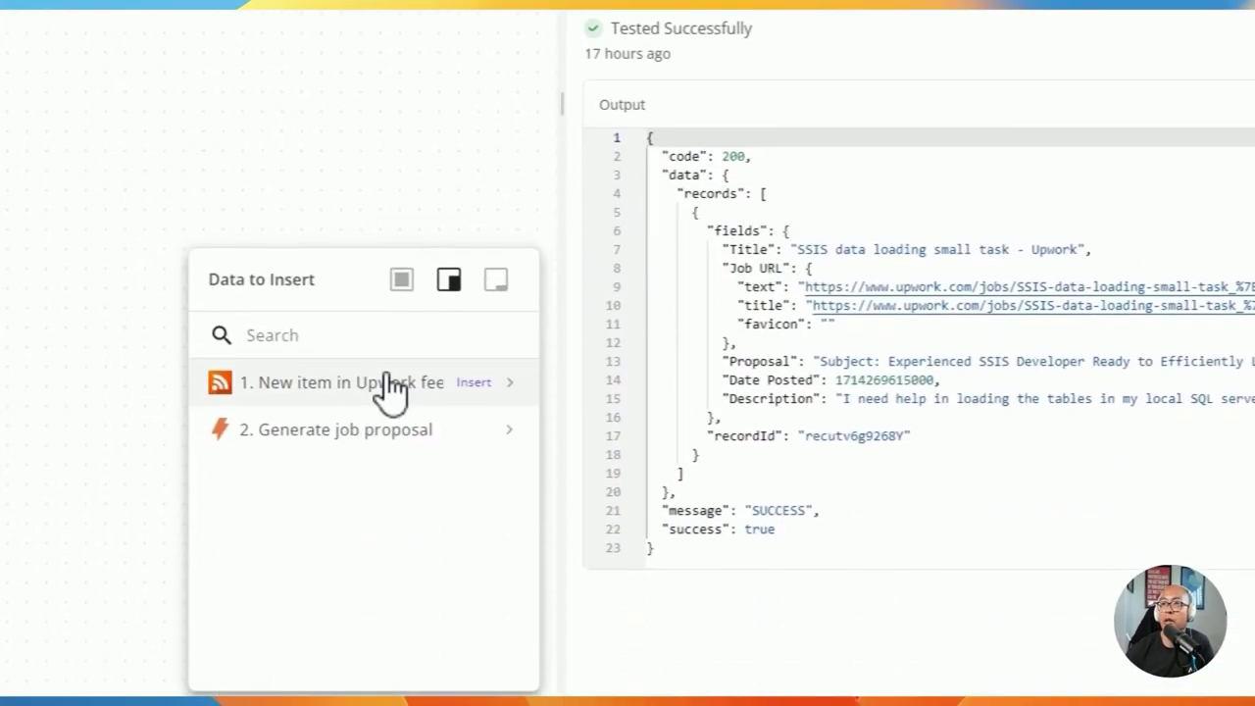
pyautogui.click(392, 384)
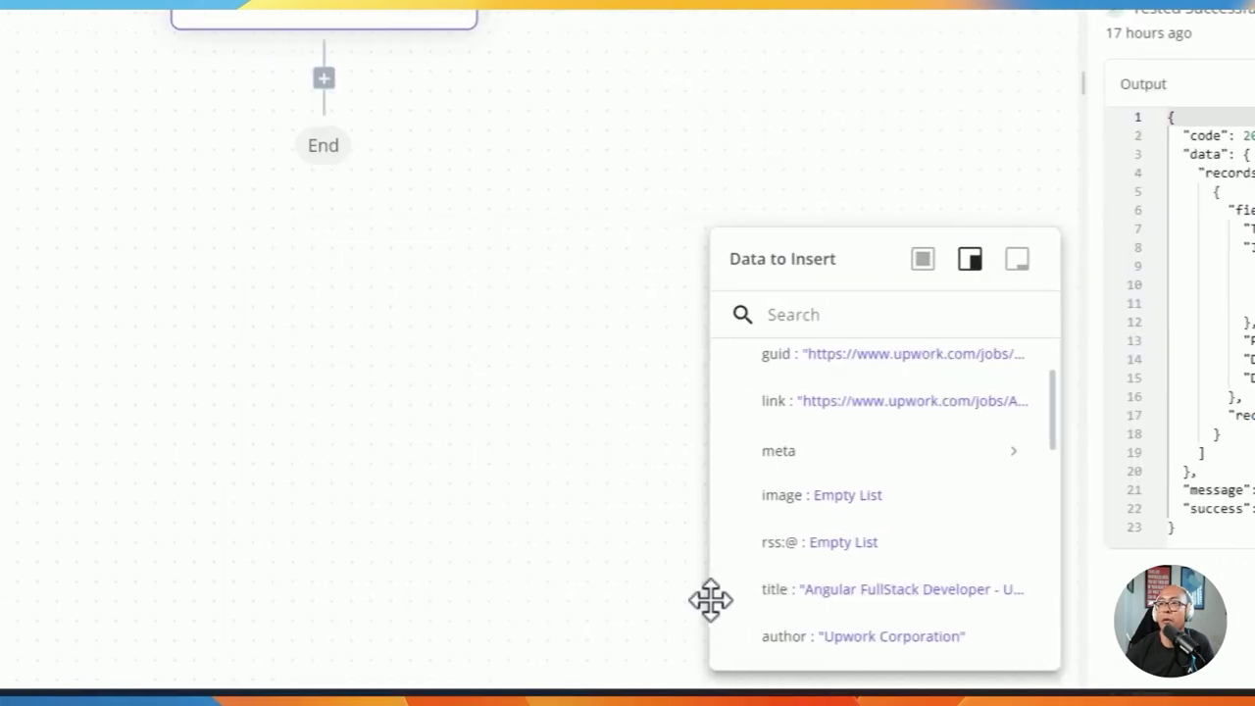
pyautogui.scroll(-4, 456, 505)
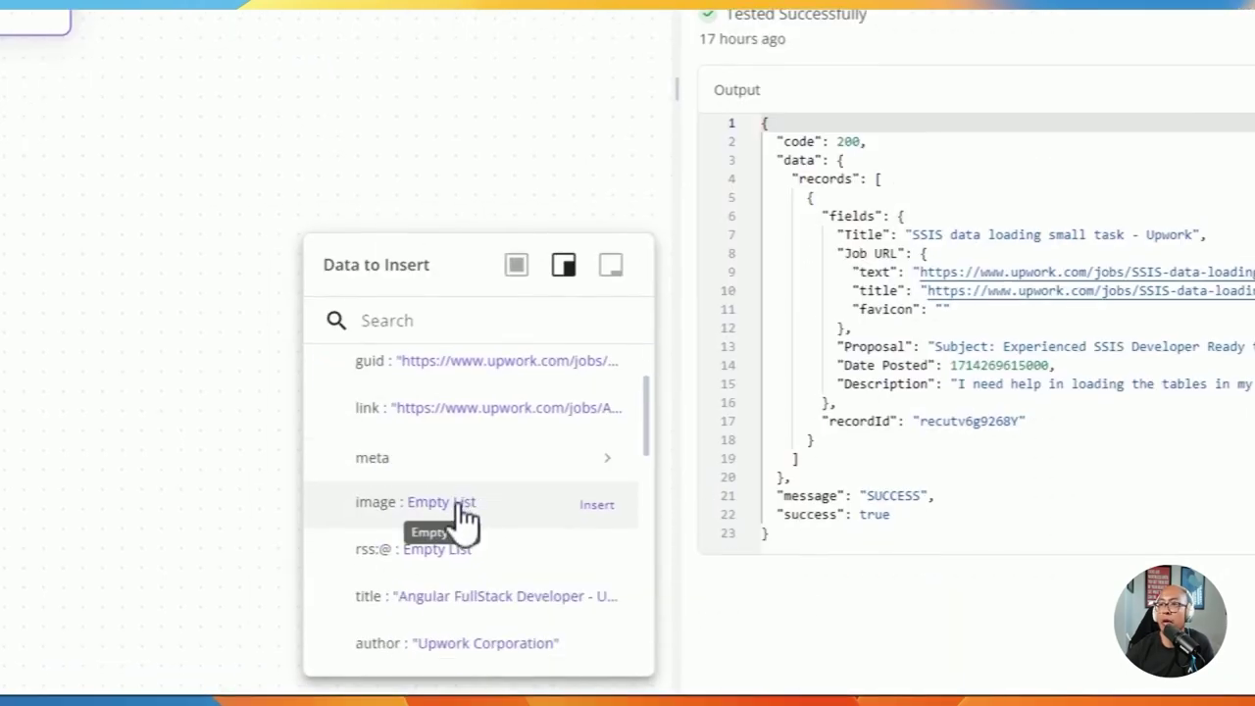
pyautogui.moveTo(443, 515)
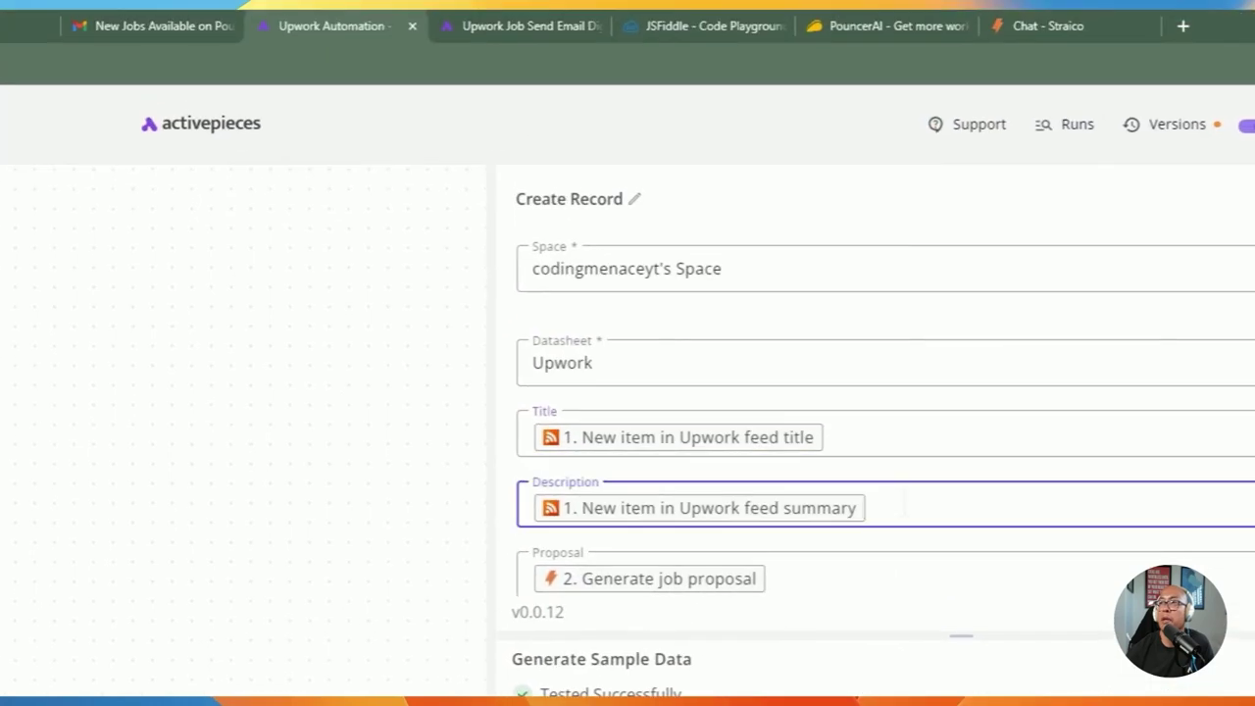
# Step: Replace the record's Description mapping with the description from the Upwork feed item
pyautogui.press('BackSpace')
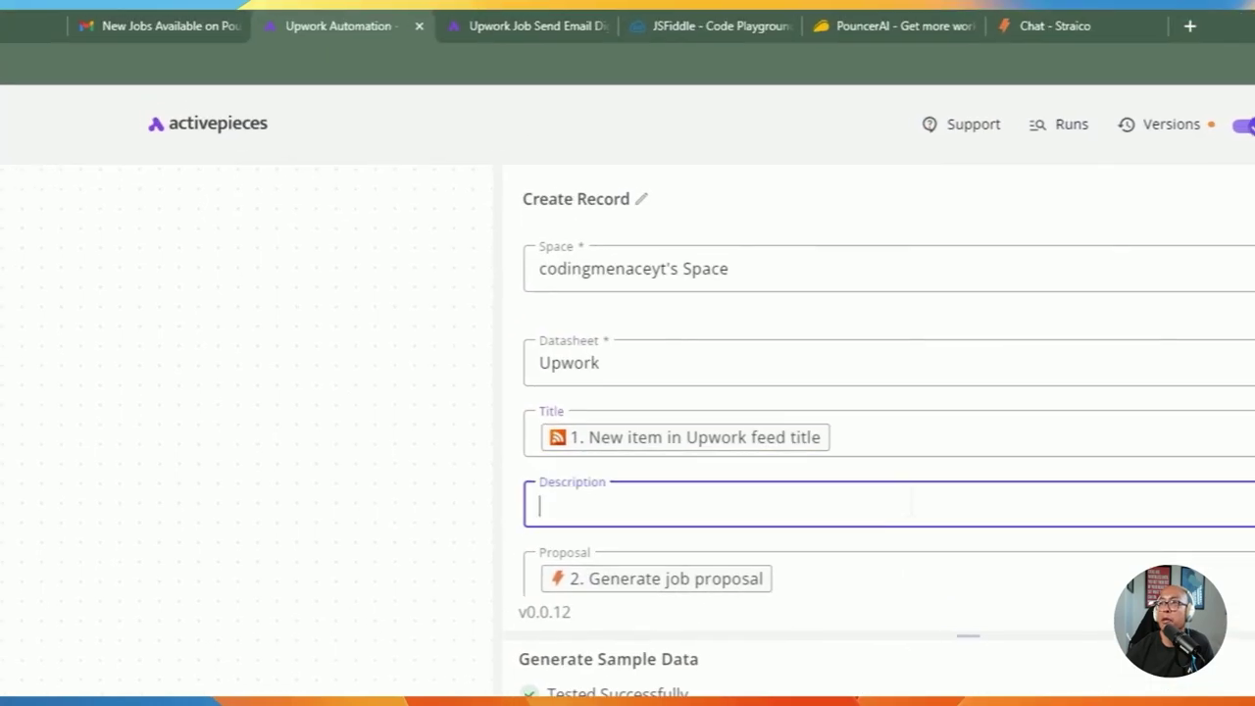
pyautogui.click(940, 489)
pyautogui.scroll(-8, 947, 557)
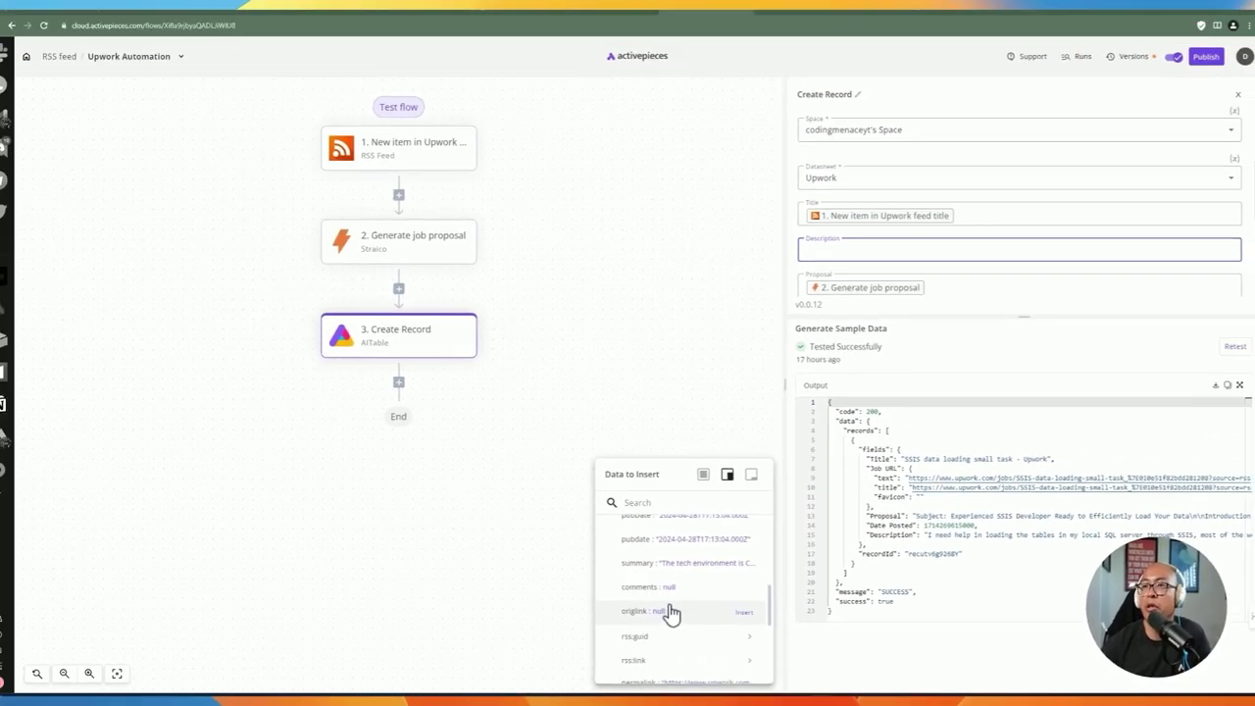
pyautogui.scroll(-3, 671, 615)
pyautogui.click(689, 633)
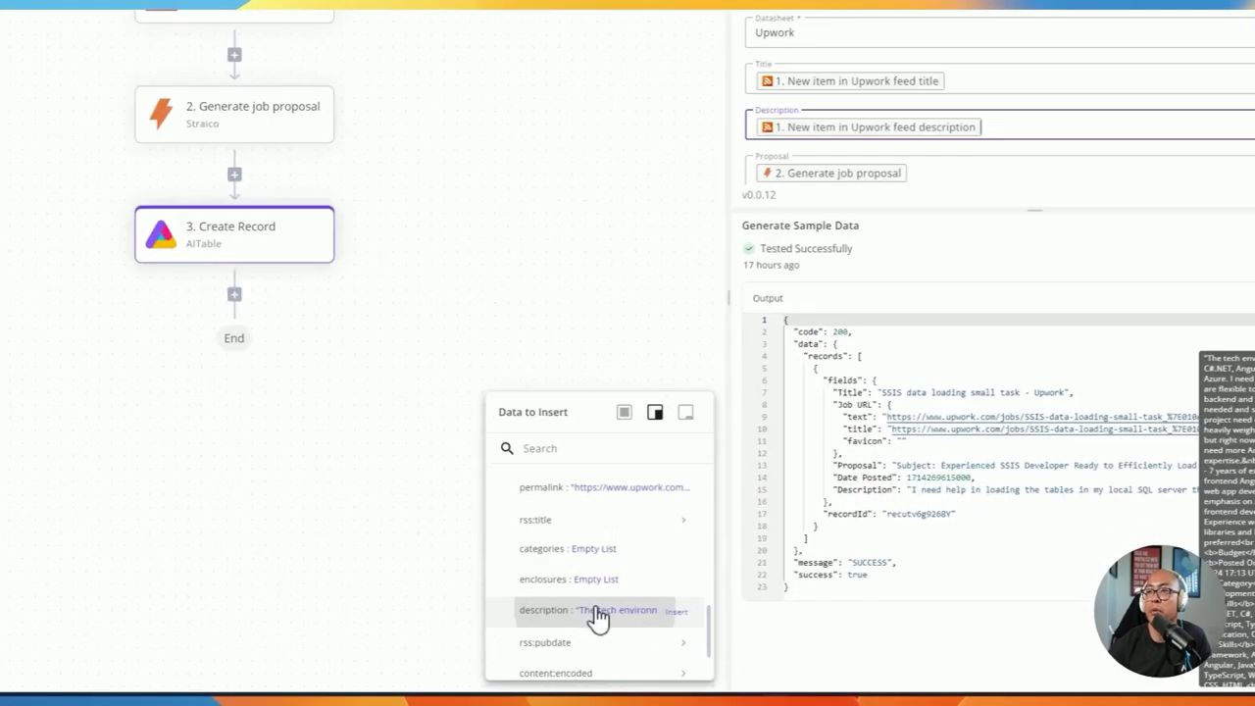
# Step: Clear the record's Proposal field and map it again to the Generate job proposal result
pyautogui.click(907, 522)
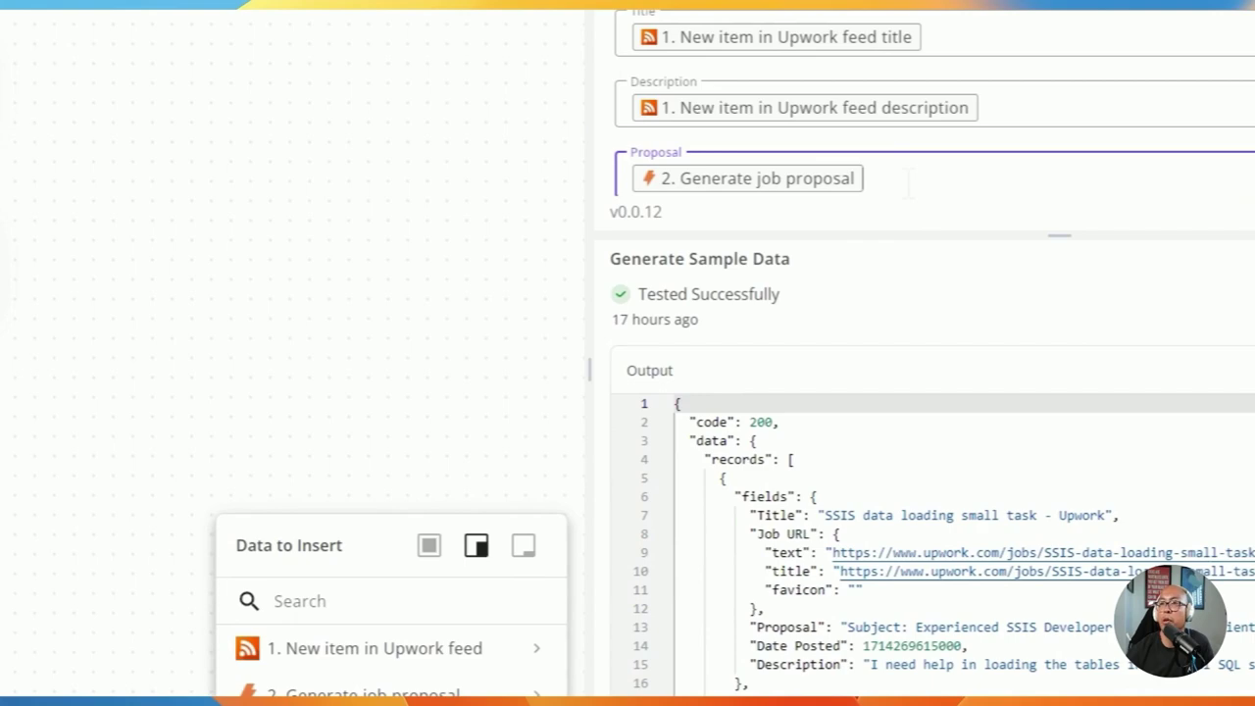
pyautogui.press('BackSpace')
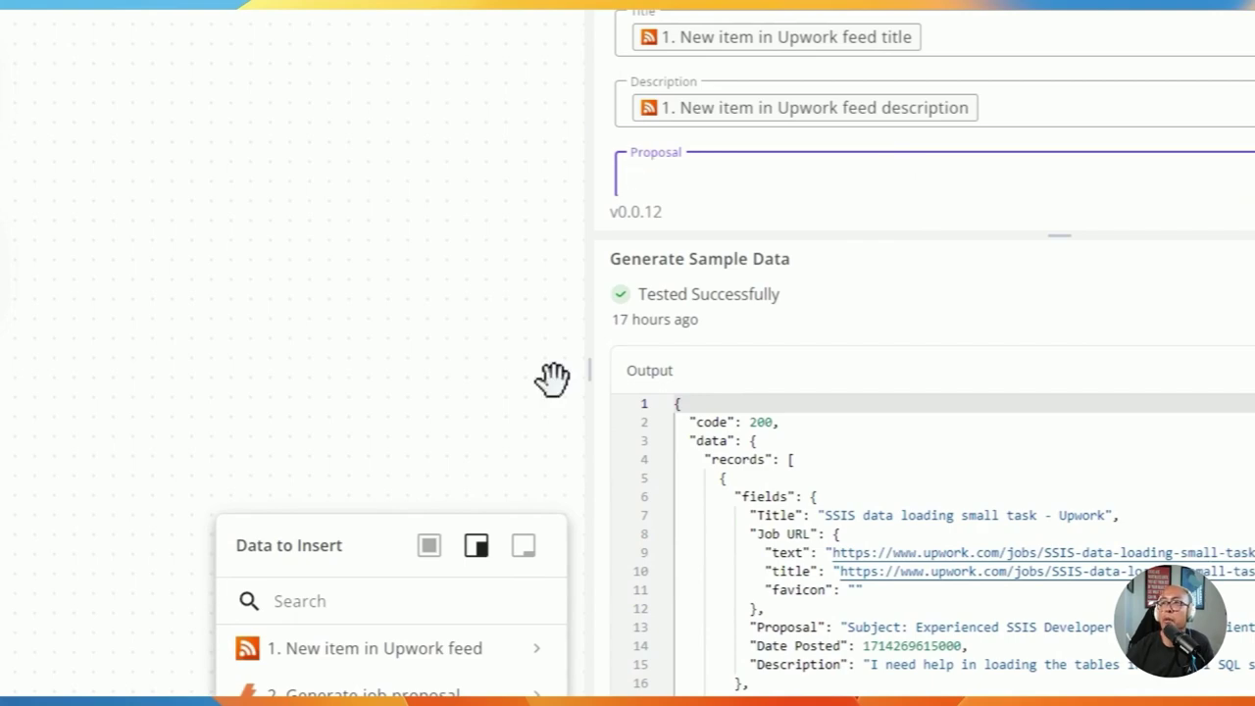
pyautogui.click(366, 431)
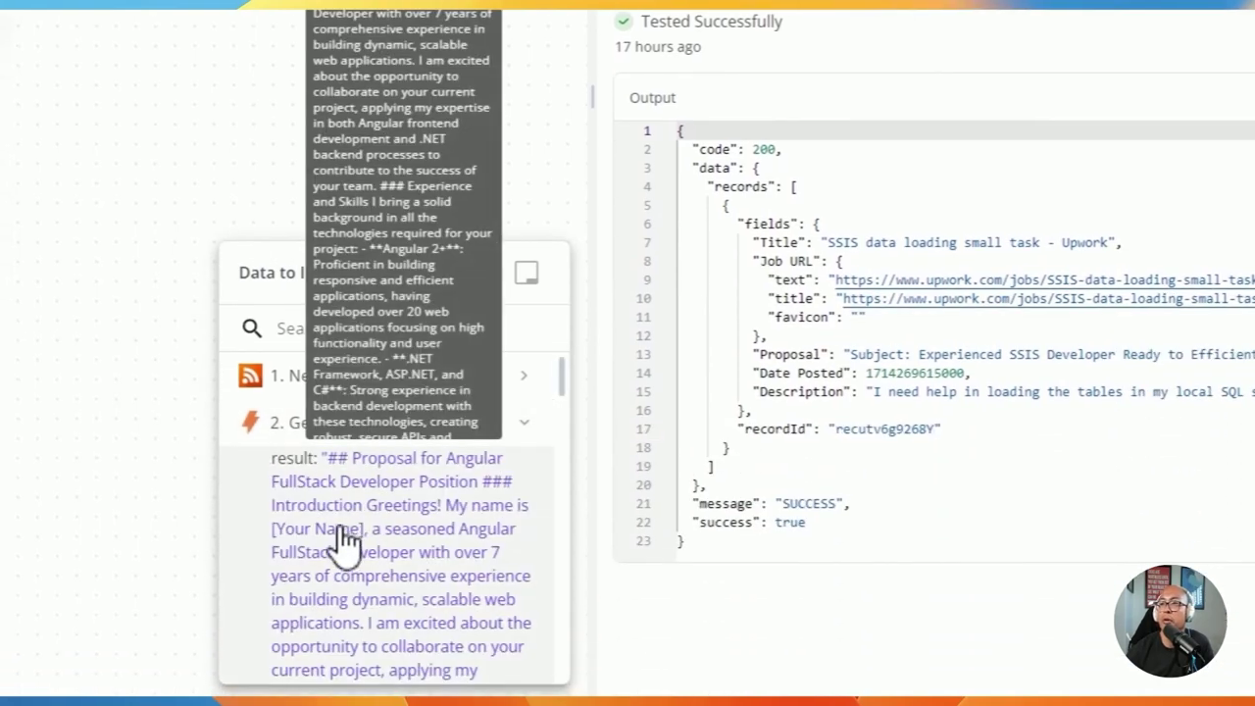
pyautogui.click(353, 542)
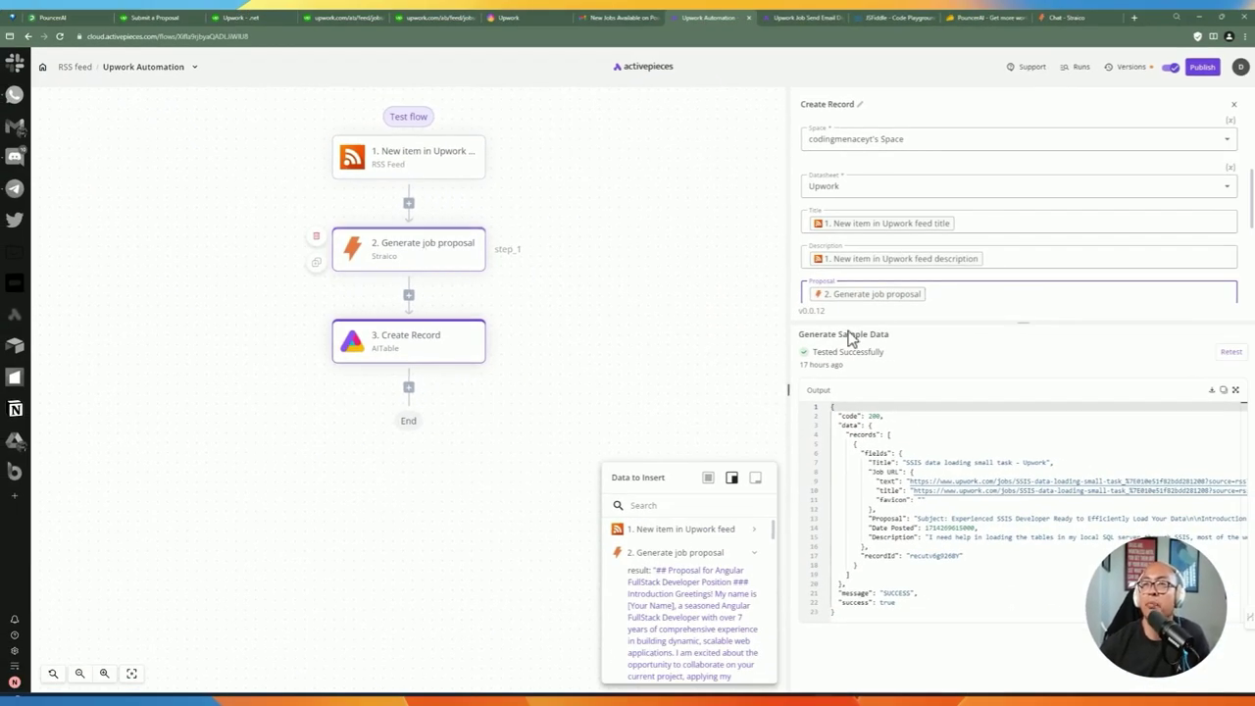
# Step: Clear the record's Job URL field and map it again to the link from the Upwork feed item
pyautogui.scroll(-3, 967, 285)
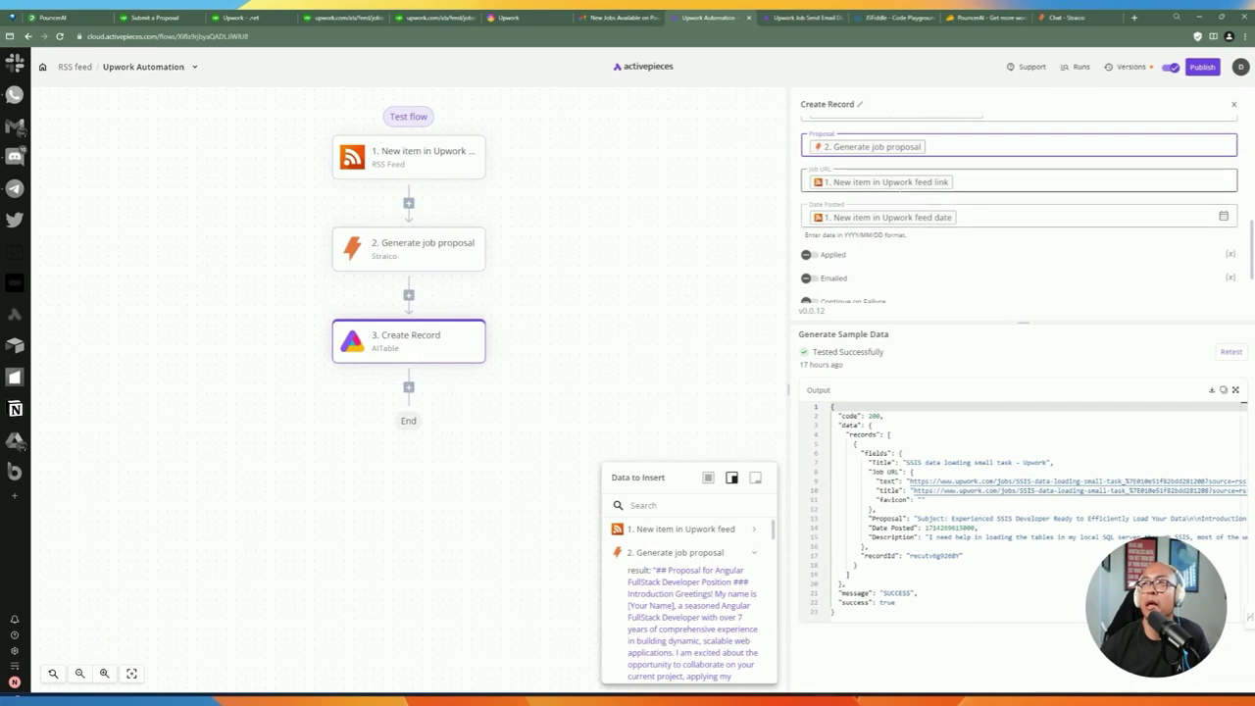
pyautogui.click(990, 176)
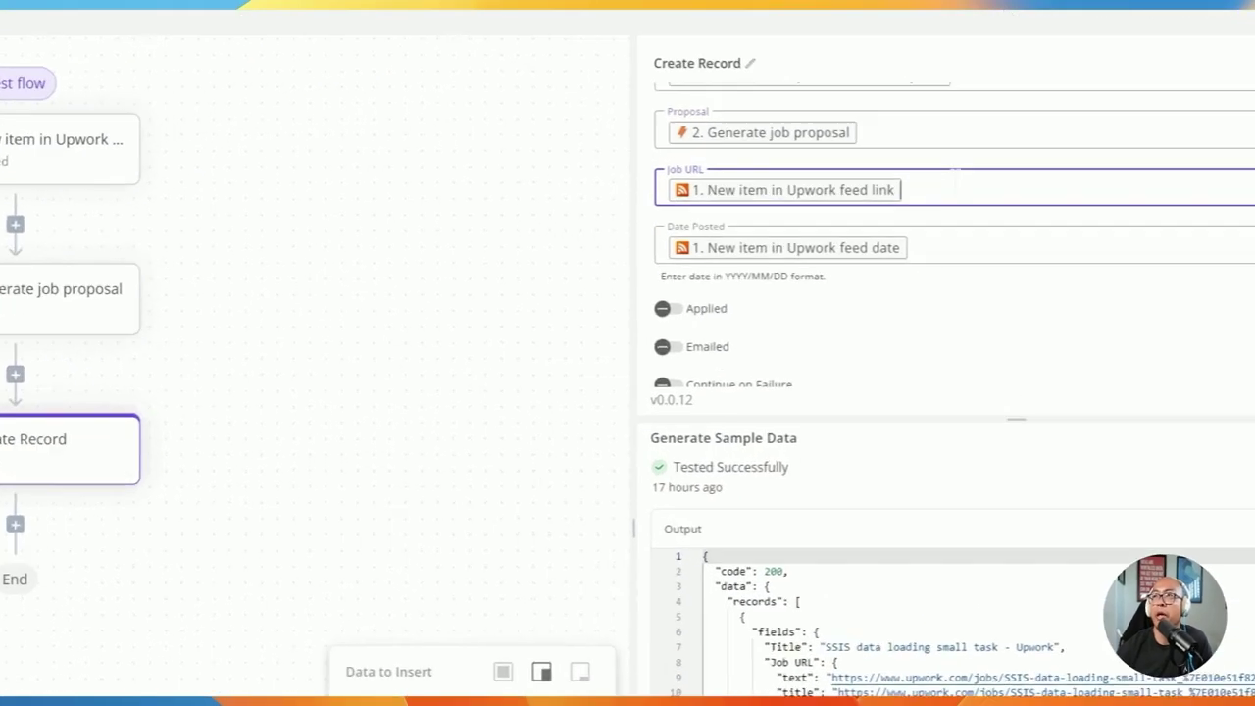
pyautogui.press('BackSpace')
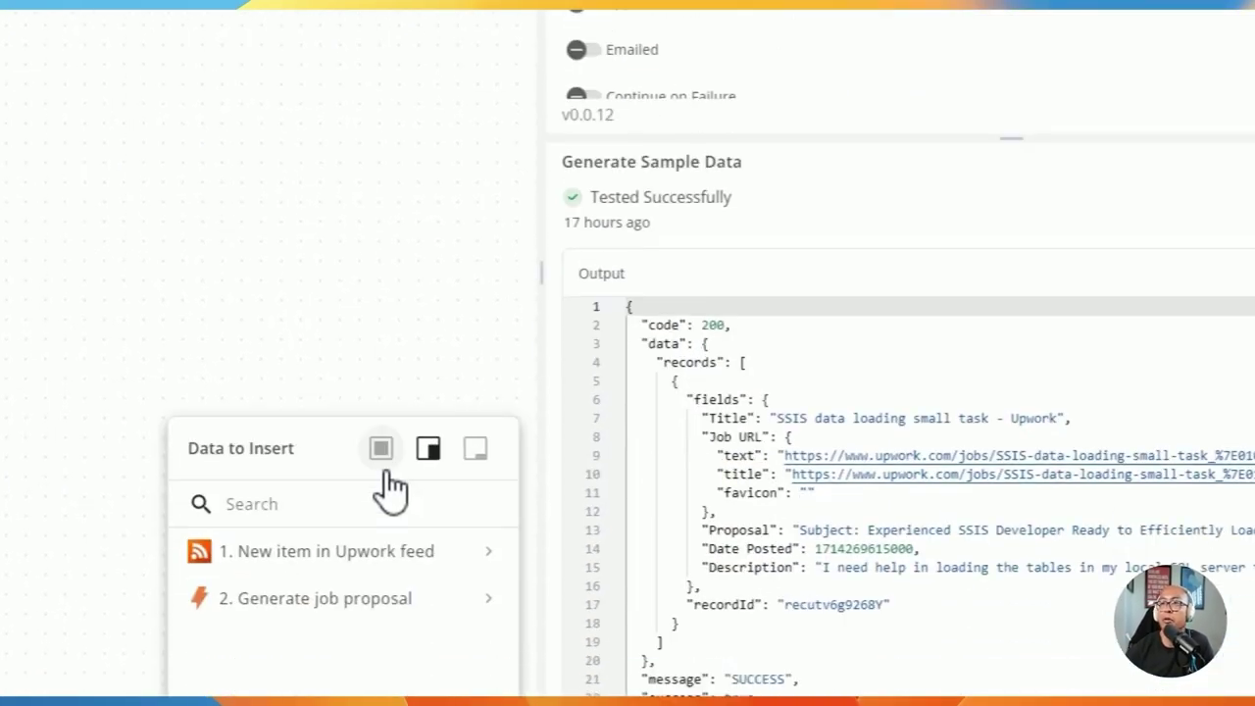
pyautogui.click(359, 551)
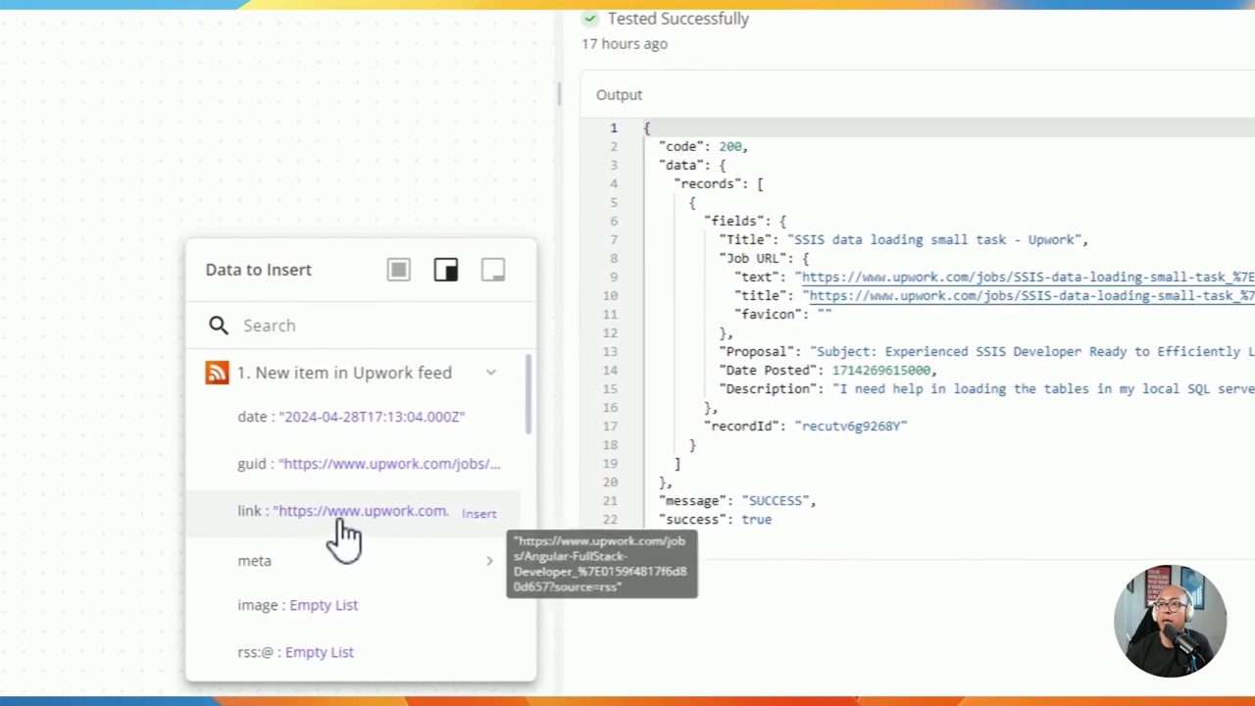
pyautogui.click(341, 517)
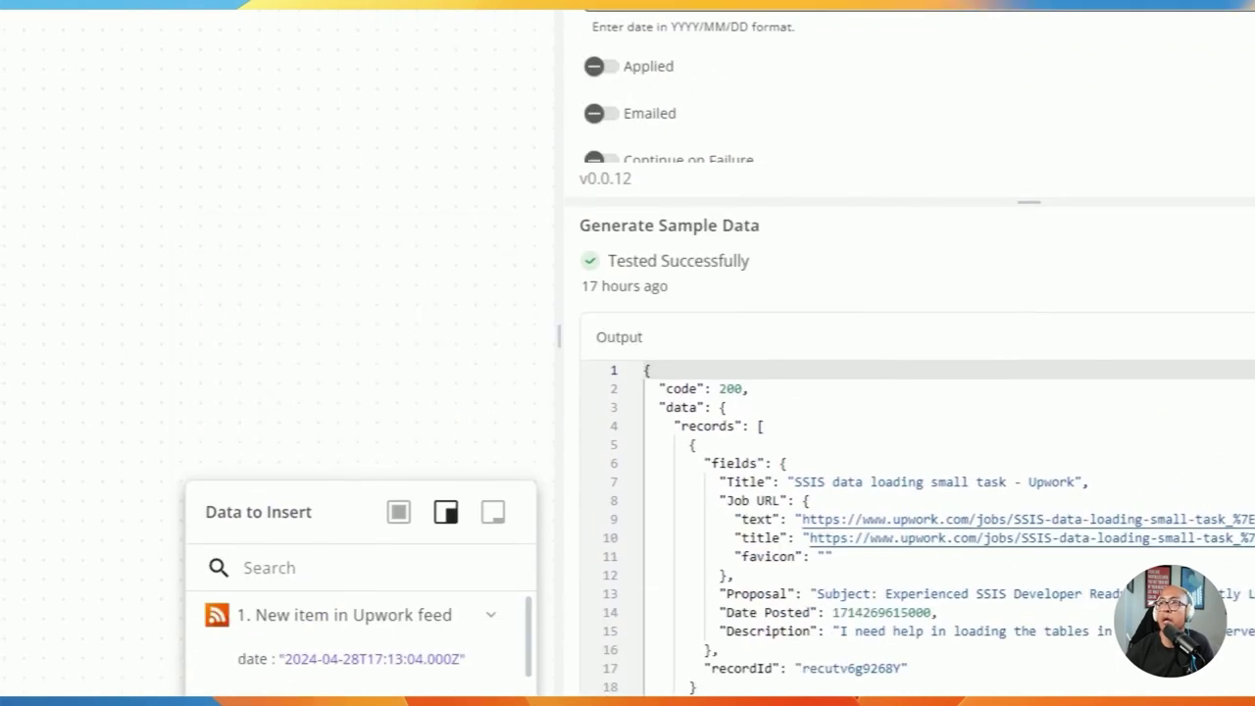
# Step: Clear the record's Date Posted field, map it again to the date from the Upwork feed item, and publish the flow
pyautogui.press('BackSpace')
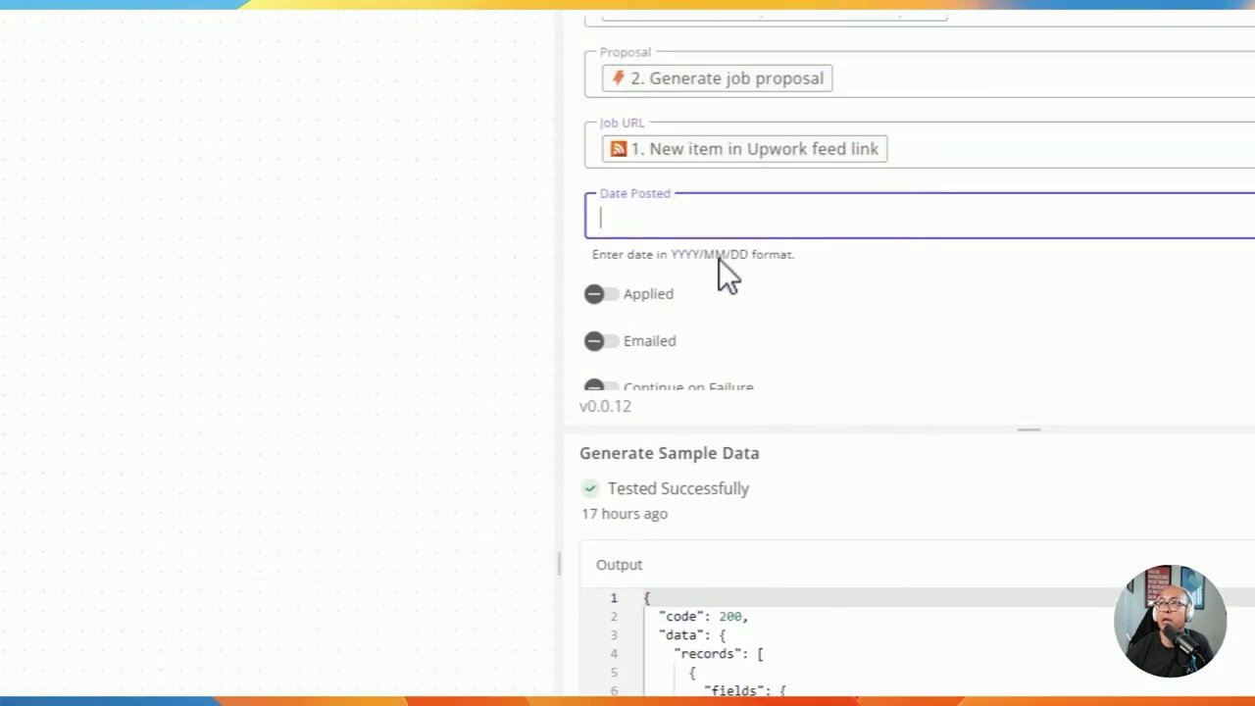
pyautogui.click(331, 535)
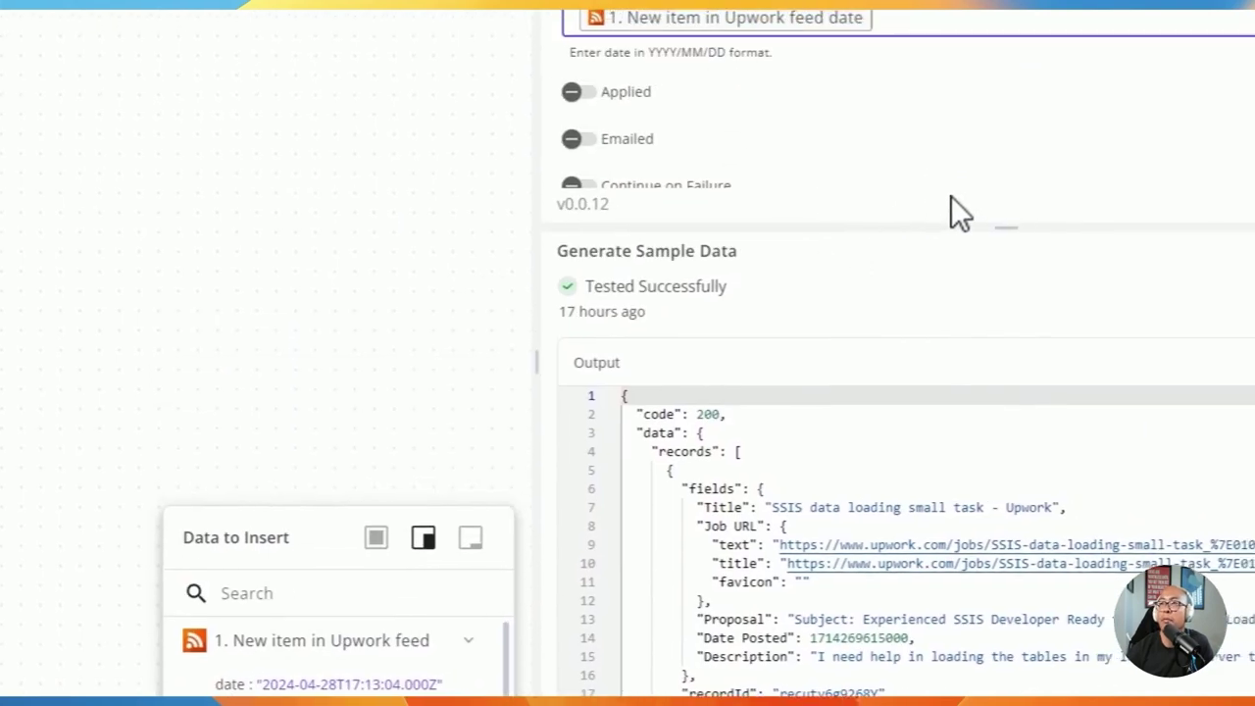
pyautogui.moveTo(1020, 228); pyautogui.dragTo(1020, 519)
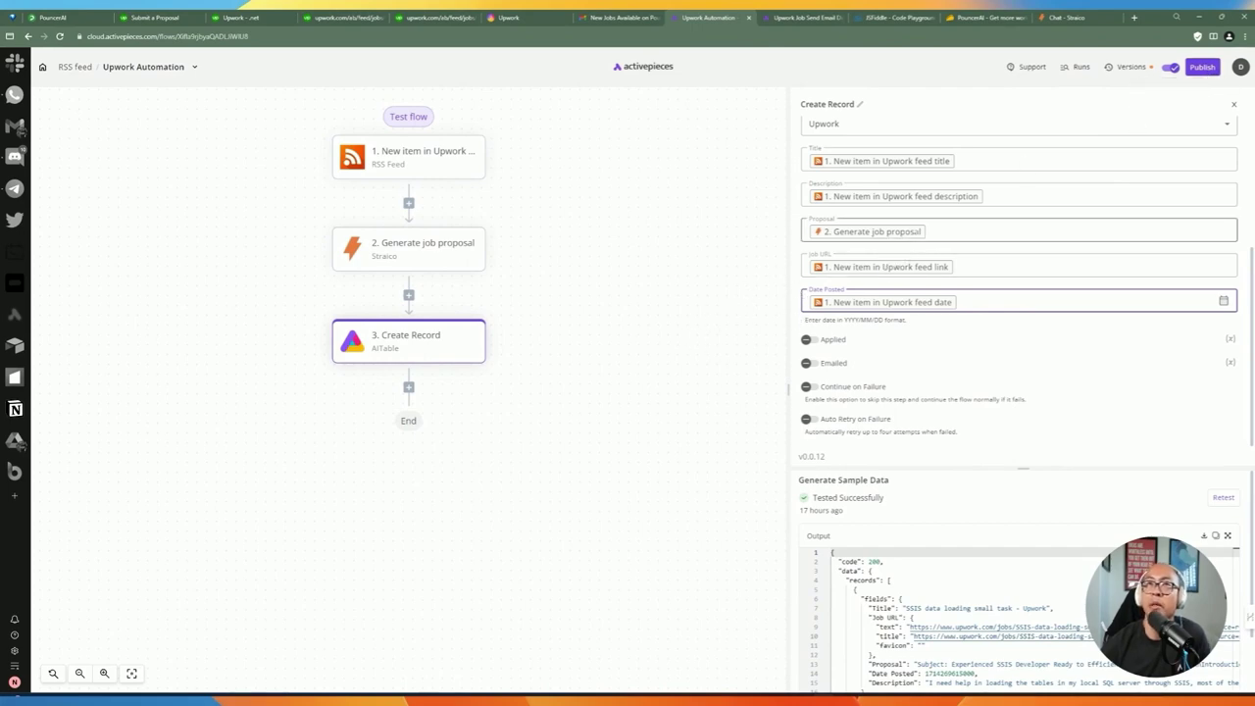
pyautogui.click(1202, 69)
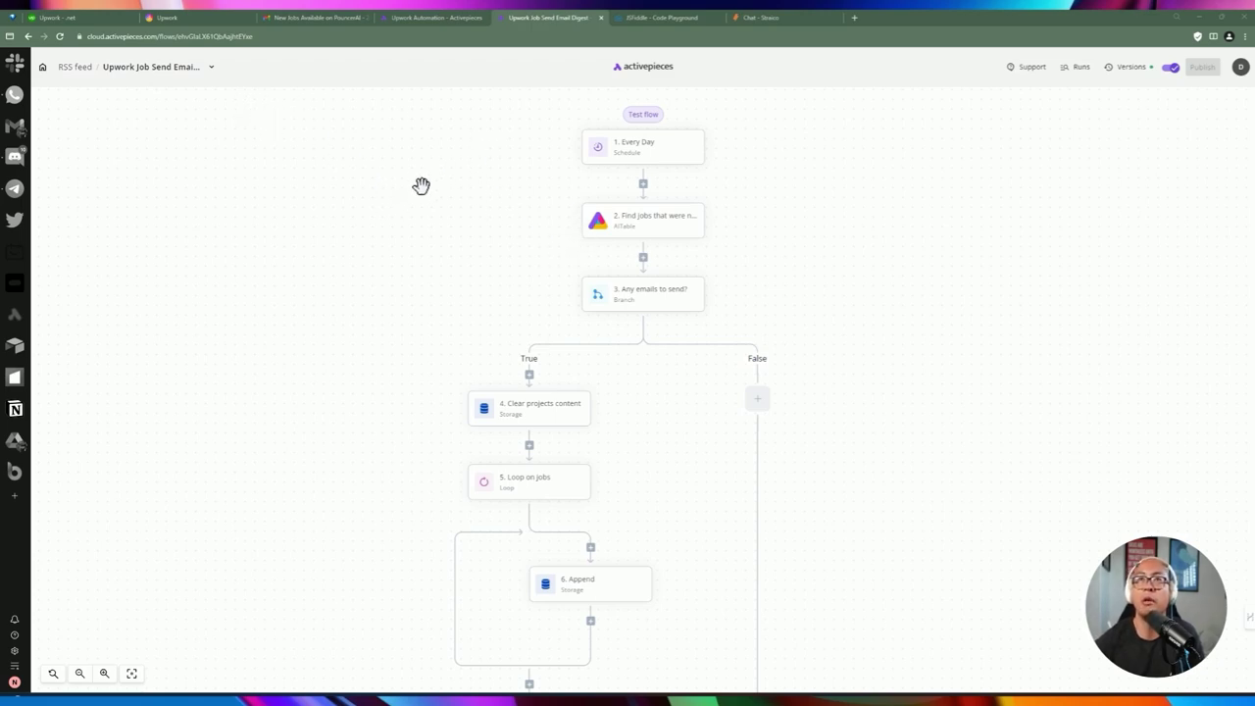
# Step: Open the Every Day schedule trigger of the email digest flow and examine its available trigger types and timezone options
pyautogui.click(608, 159)
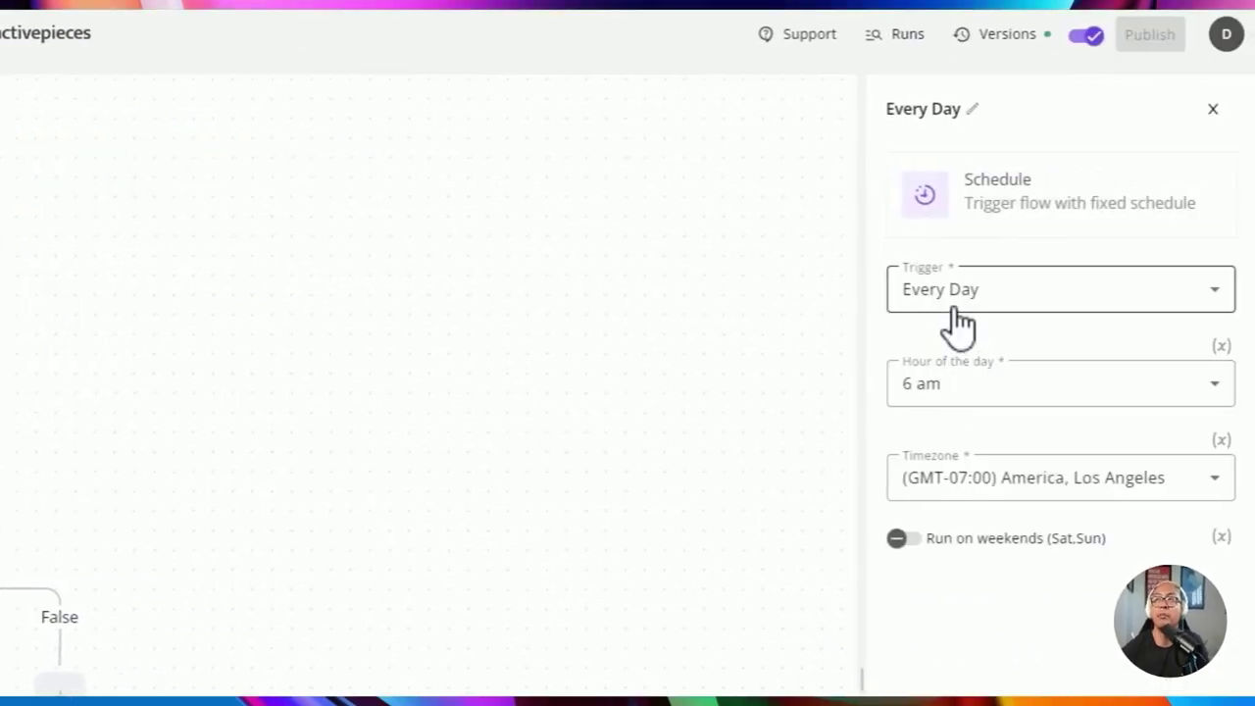
pyautogui.click(953, 296)
pyautogui.scroll(-1, 959, 441)
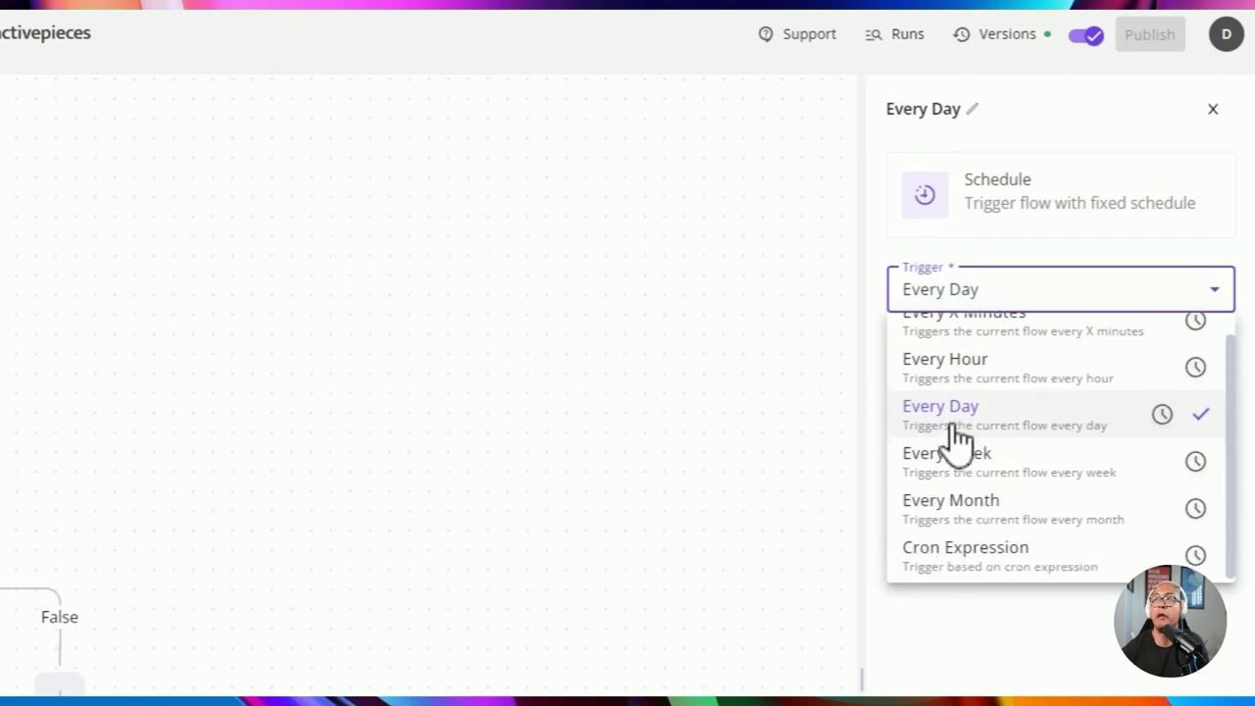
pyautogui.scroll(1, 953, 490)
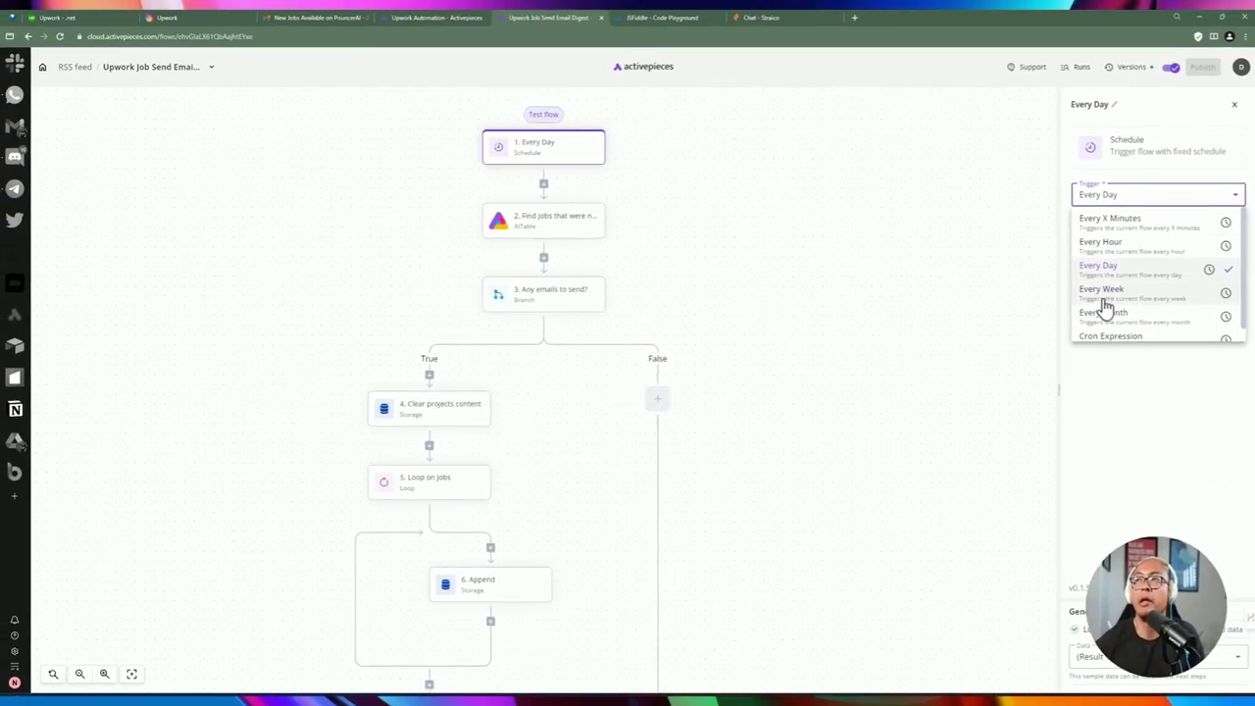
pyautogui.click(1104, 395)
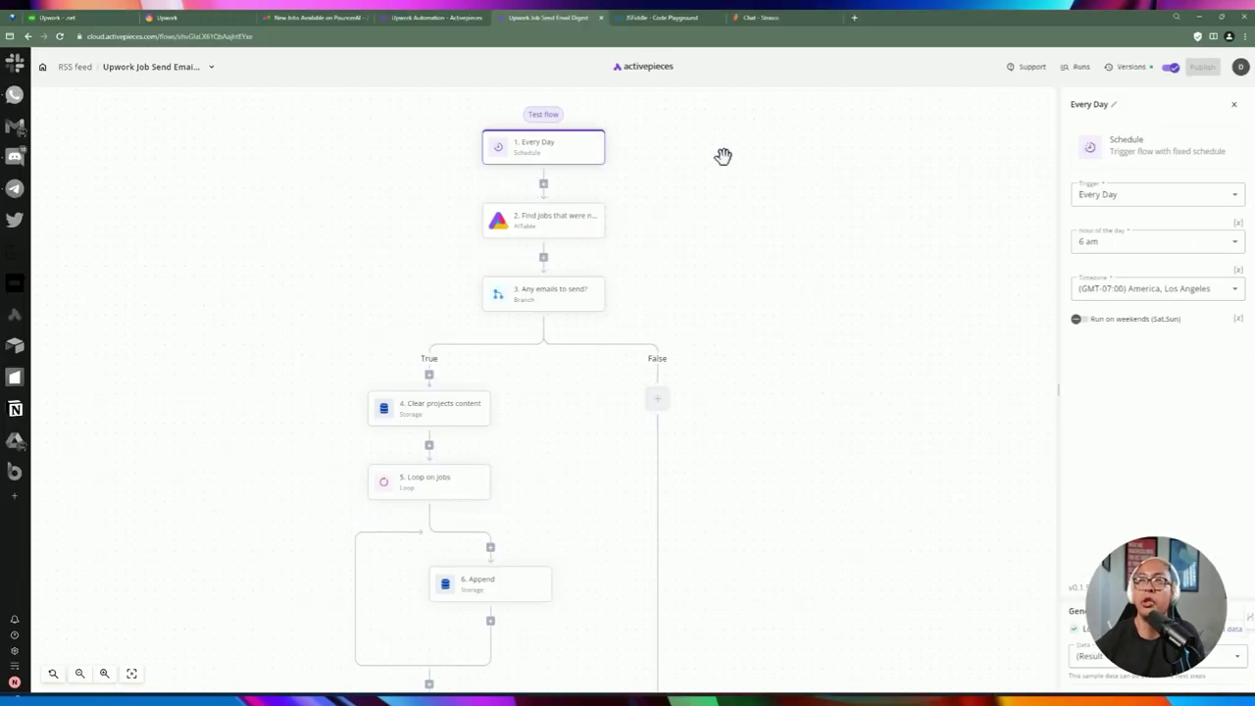
pyautogui.click(1122, 292)
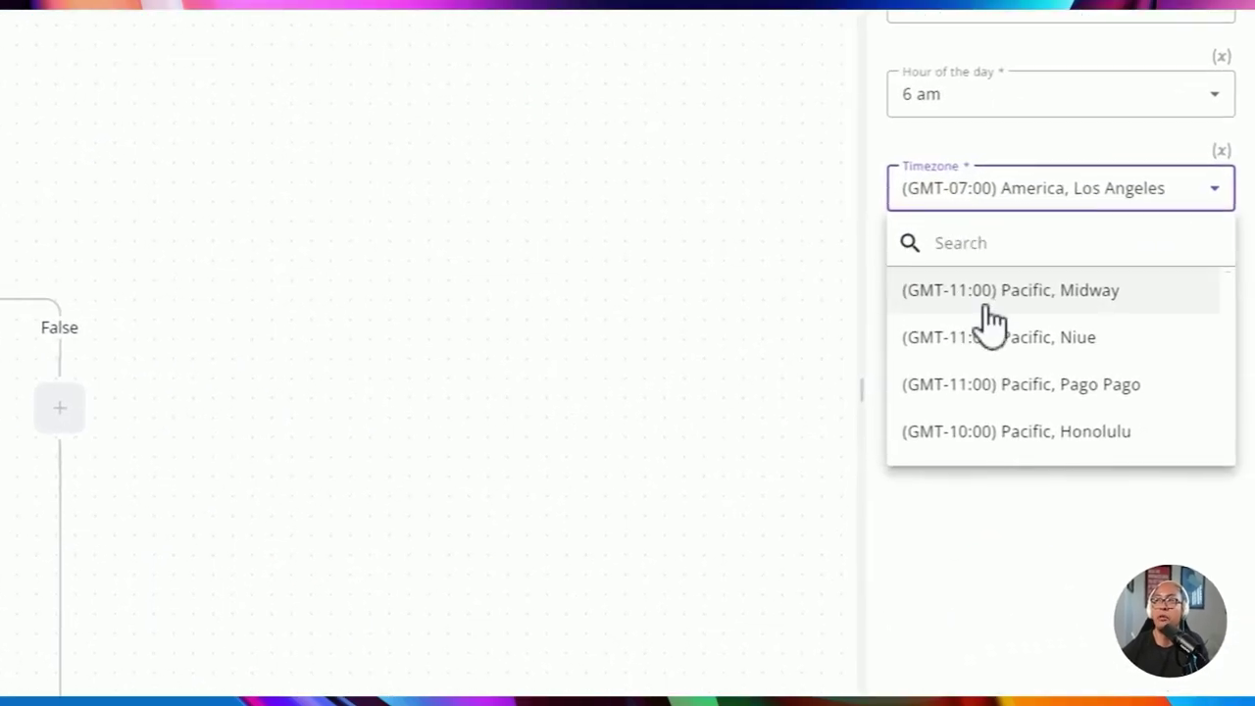
pyautogui.click(985, 576)
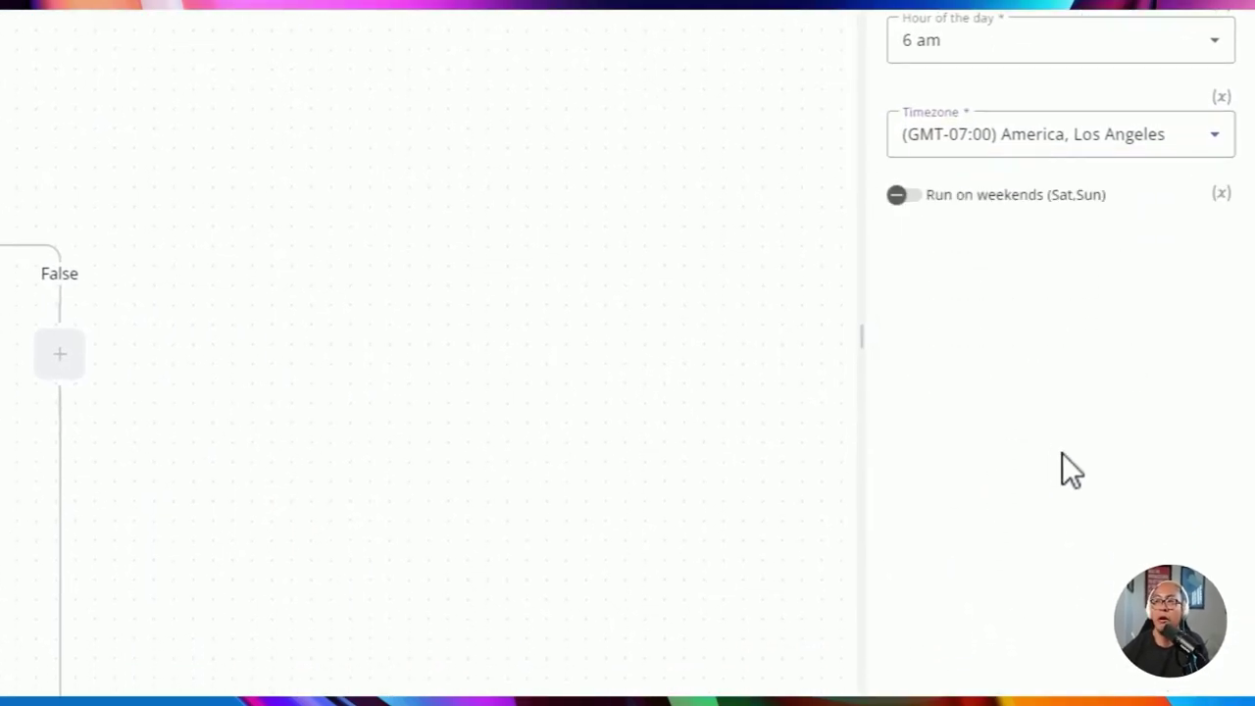
pyautogui.moveTo(1087, 504); pyautogui.dragTo(1088, 133)
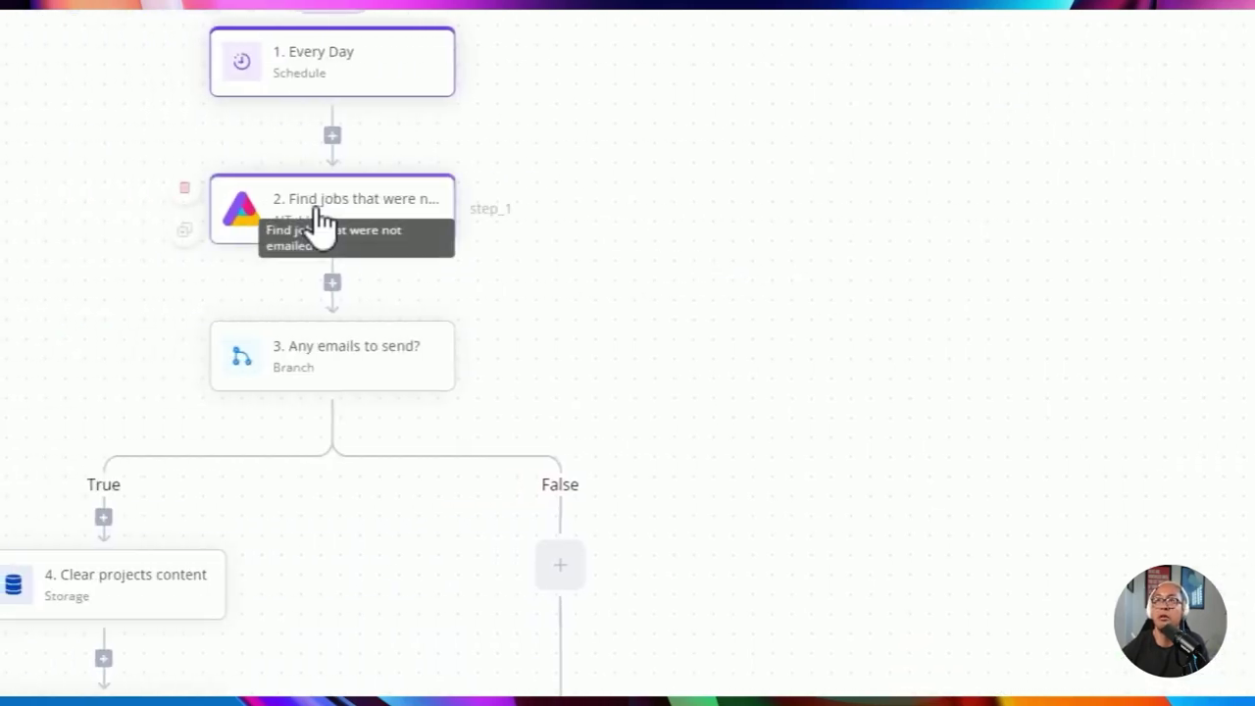
# Step: Open the step that finds jobs not yet emailed, and view the Emailed field's settings in the AITable Upwork datasheet
pyautogui.click(402, 201)
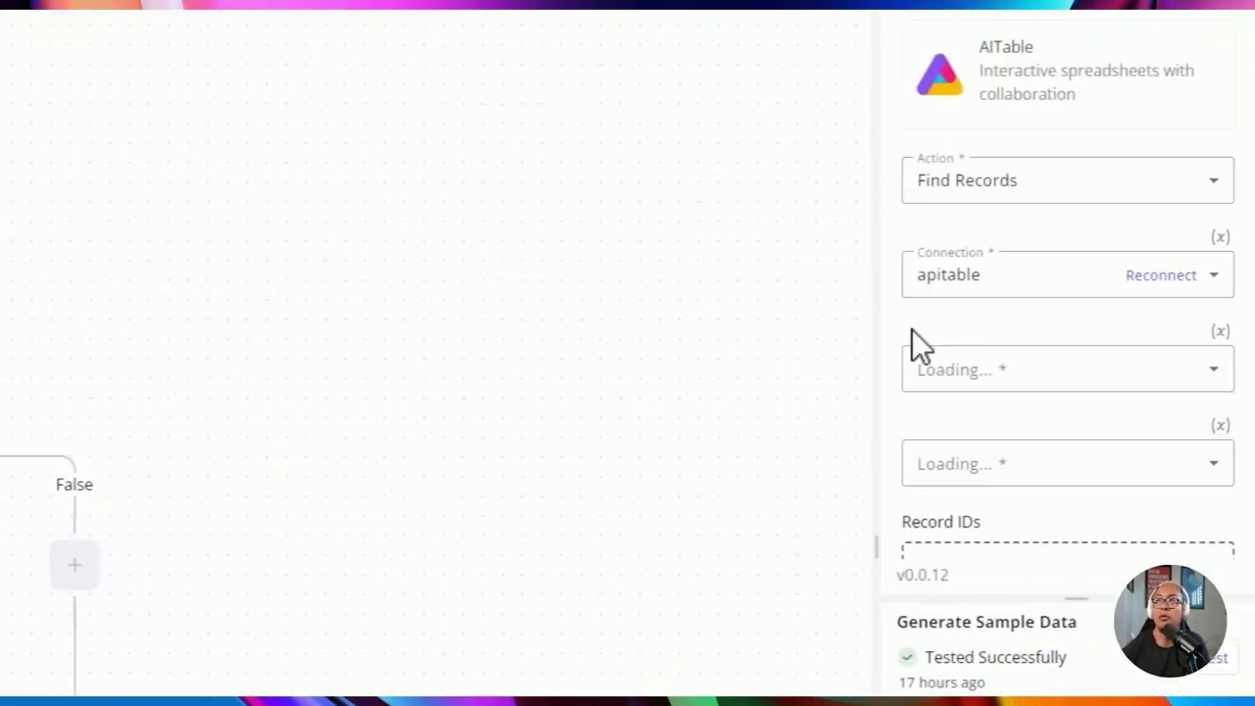
pyautogui.moveTo(880, 328); pyautogui.dragTo(495, 333)
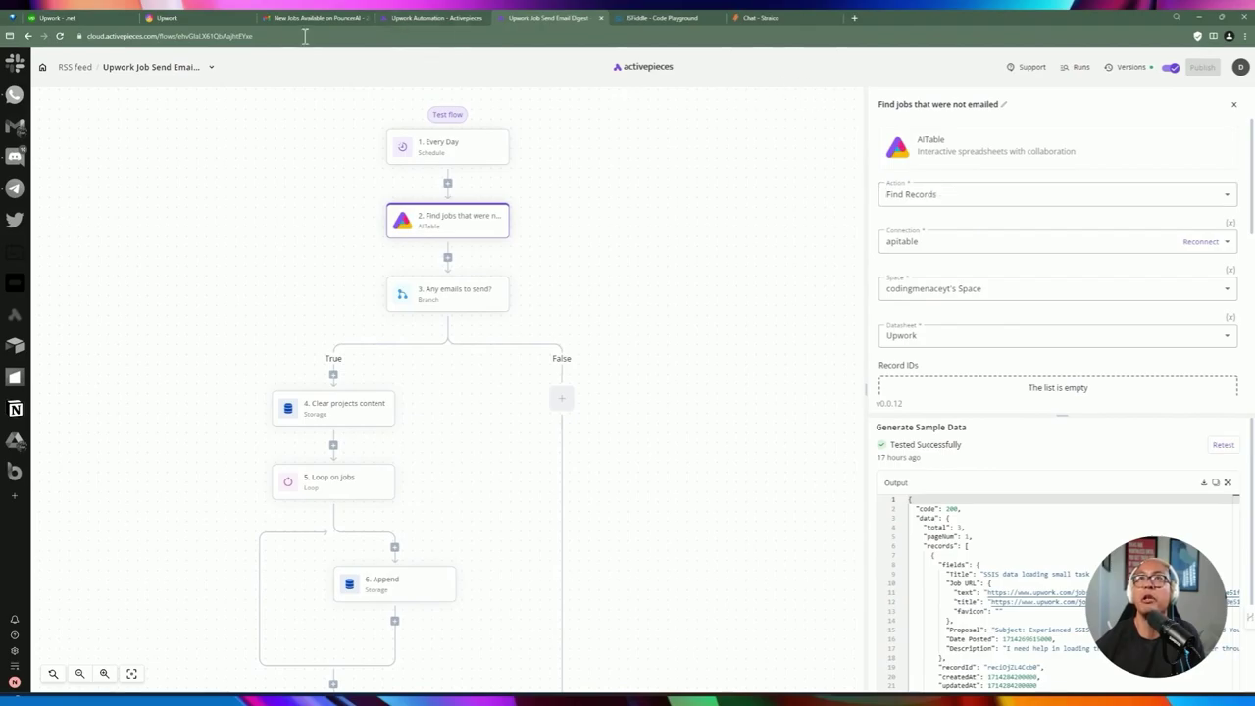
pyautogui.click(196, 17)
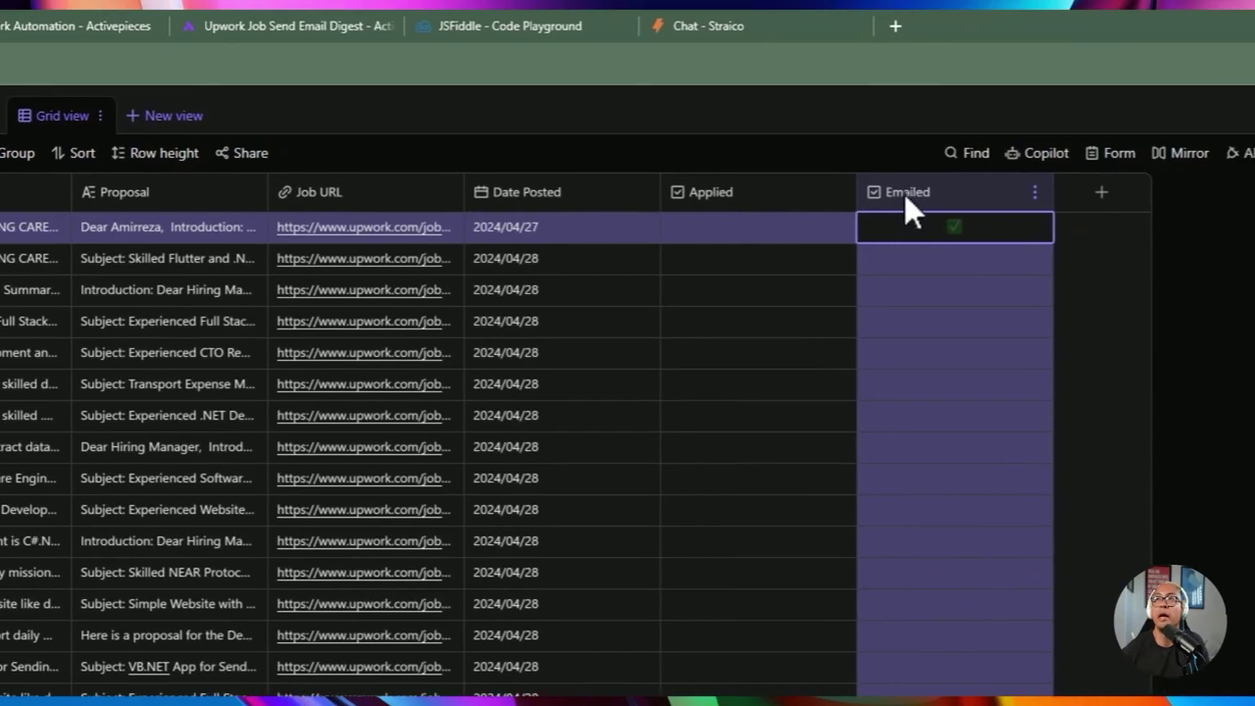
pyautogui.doubleClick(895, 193)
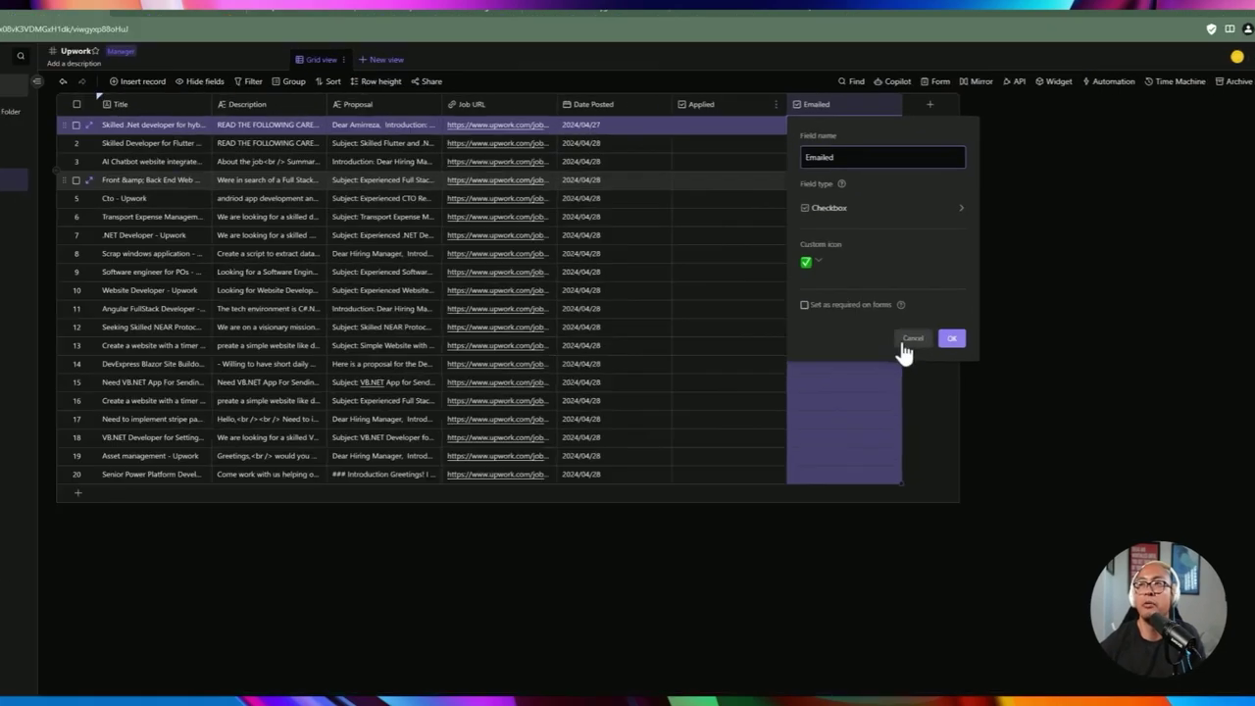
pyautogui.click(943, 300)
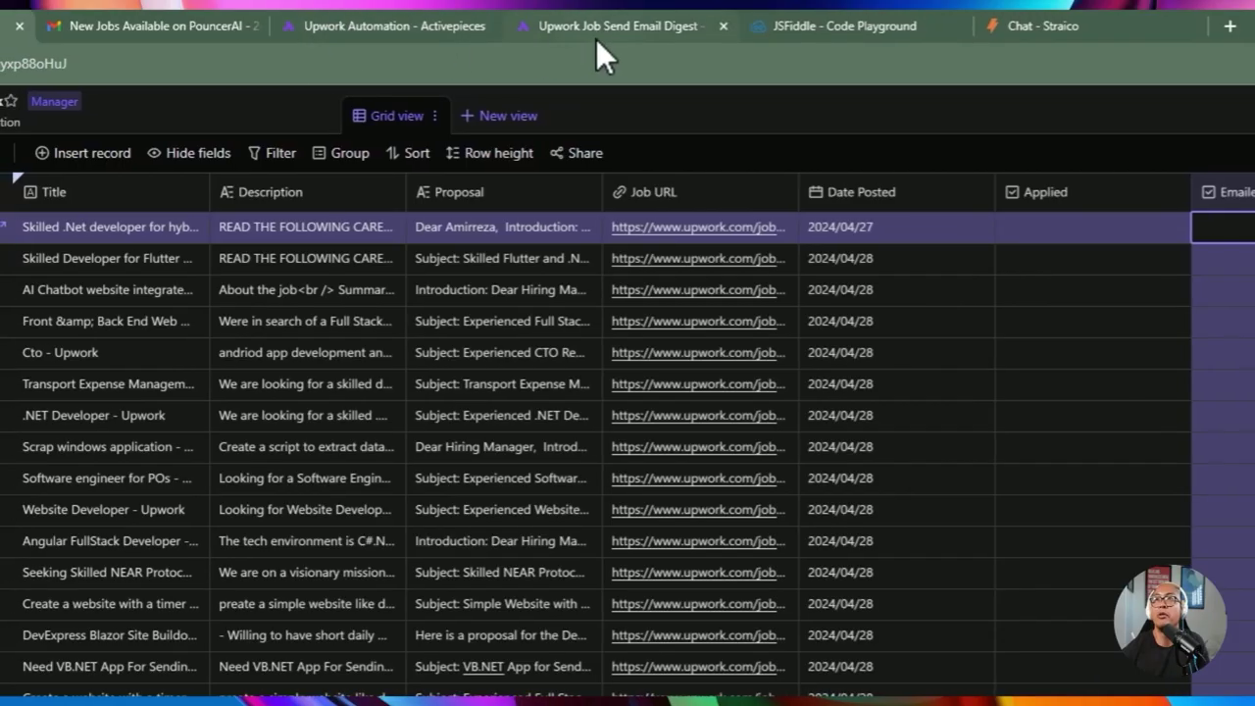
# Step: Return to the email digest flow and review the Find Records action choices and the search step's remaining settings
pyautogui.click(543, 19)
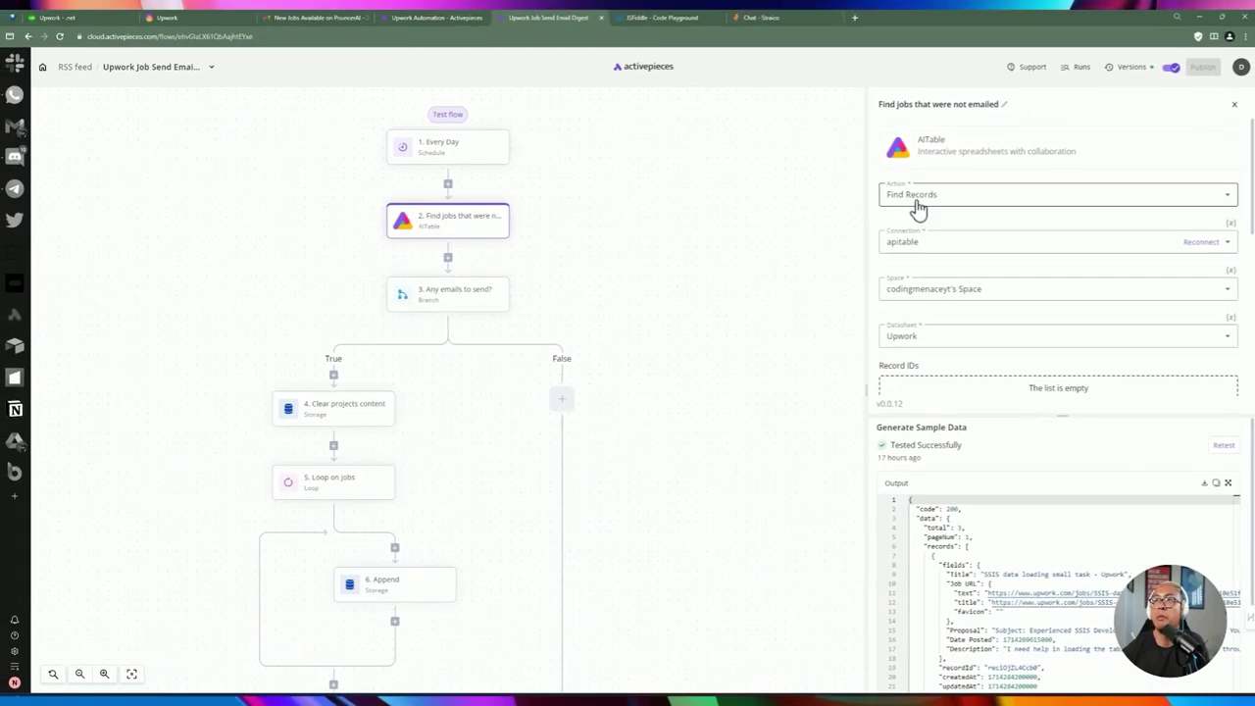
pyautogui.click(918, 209)
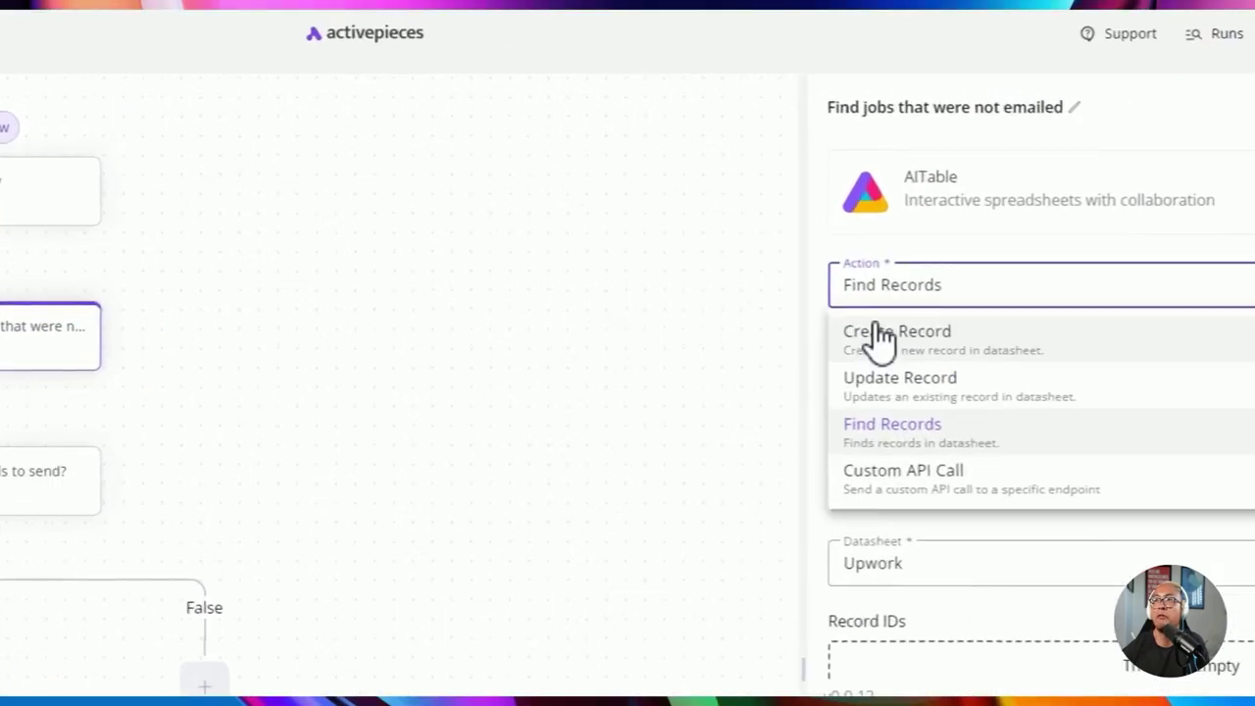
pyautogui.click(940, 236)
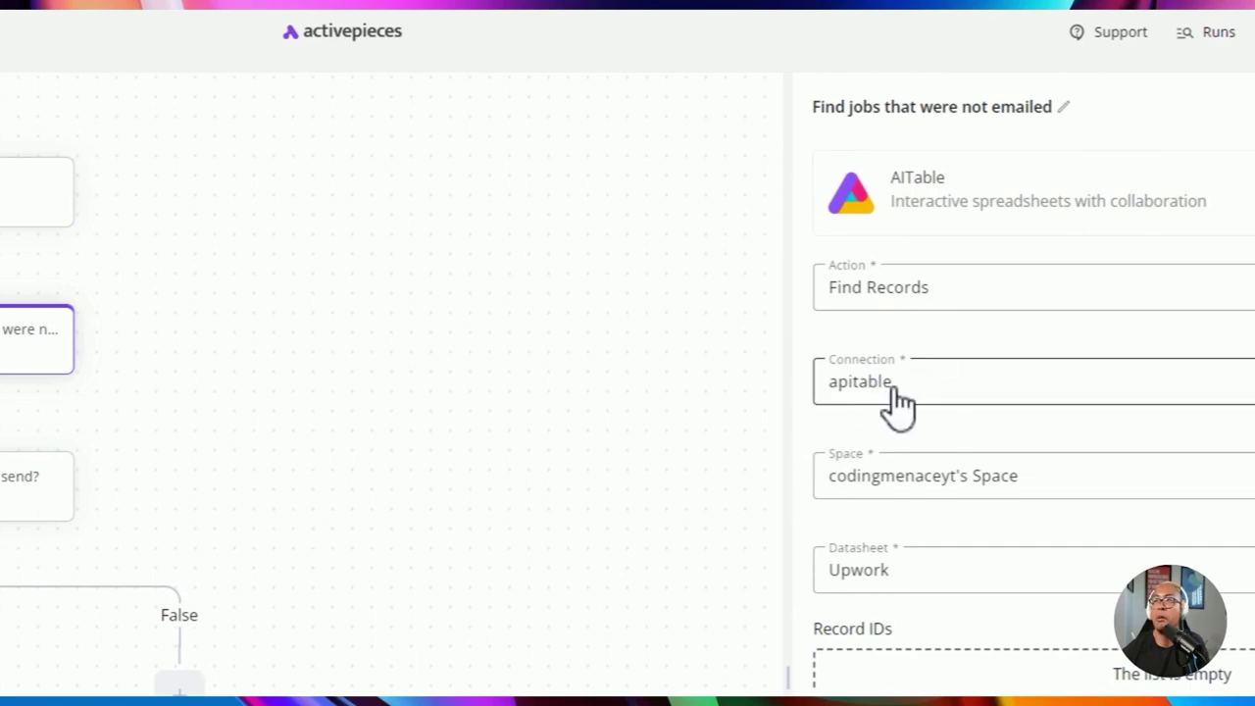
pyautogui.scroll(-1, 936, 442)
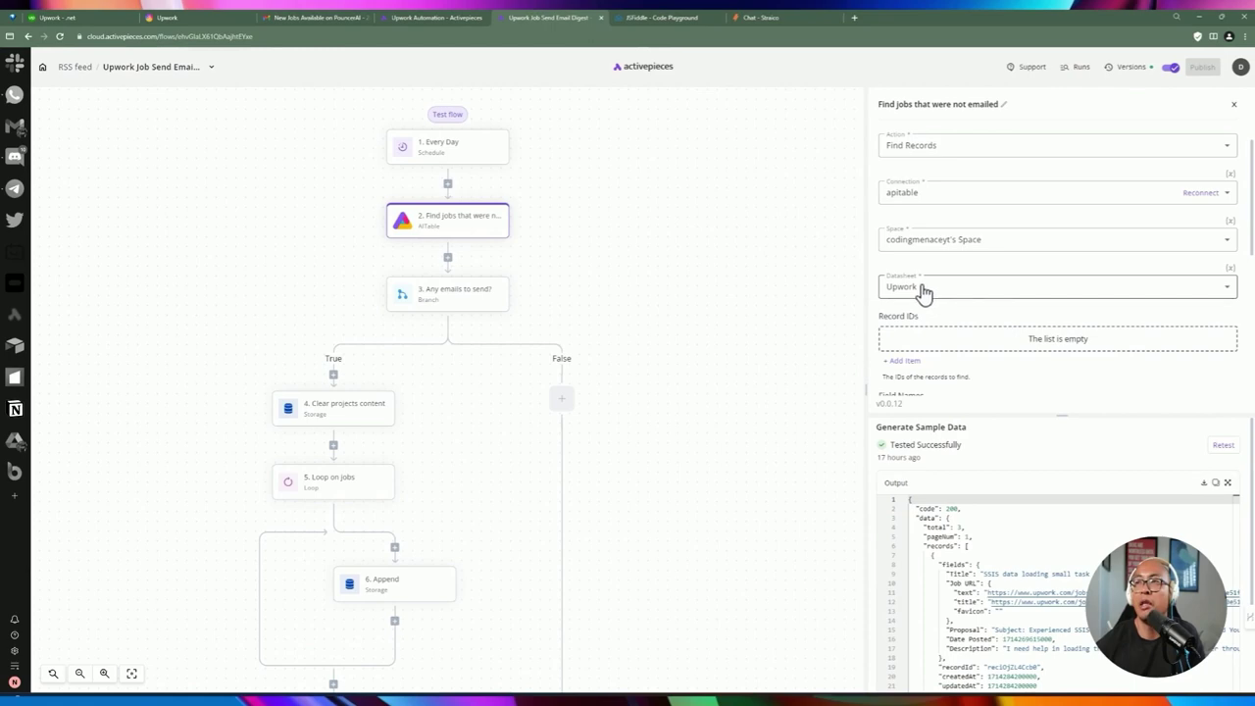
pyautogui.scroll(-3, 932, 294)
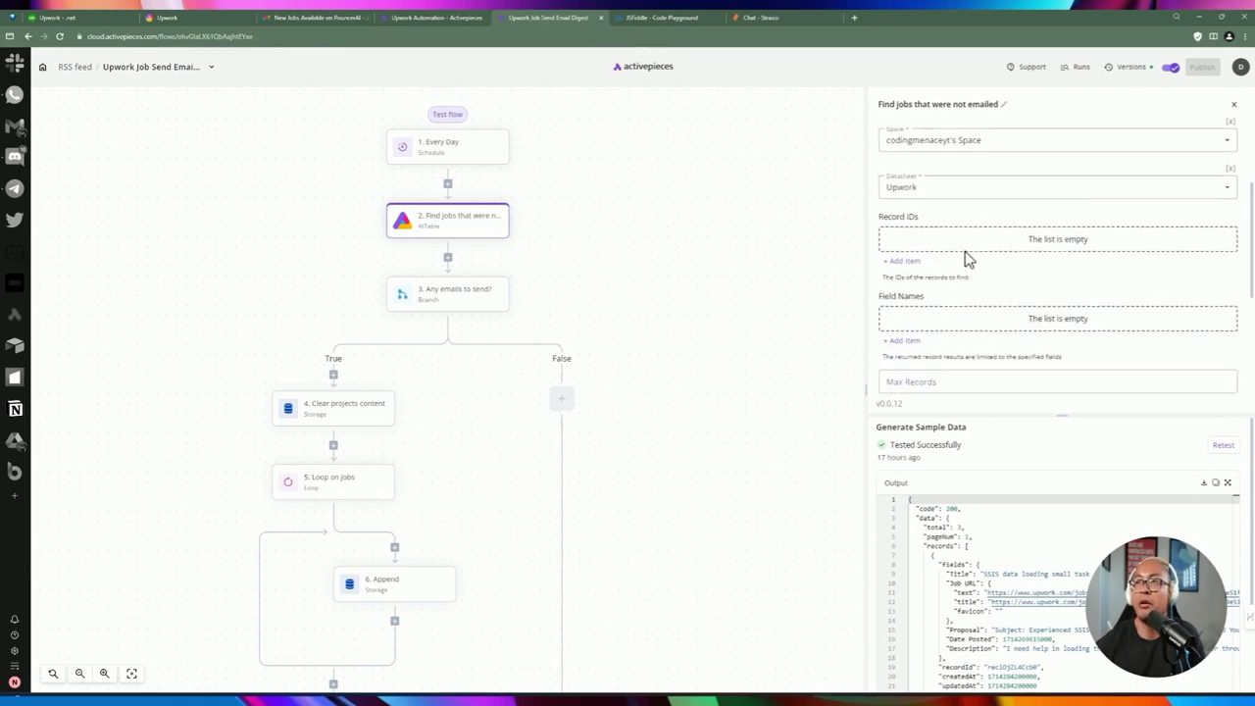
pyautogui.scroll(-4, 966, 252)
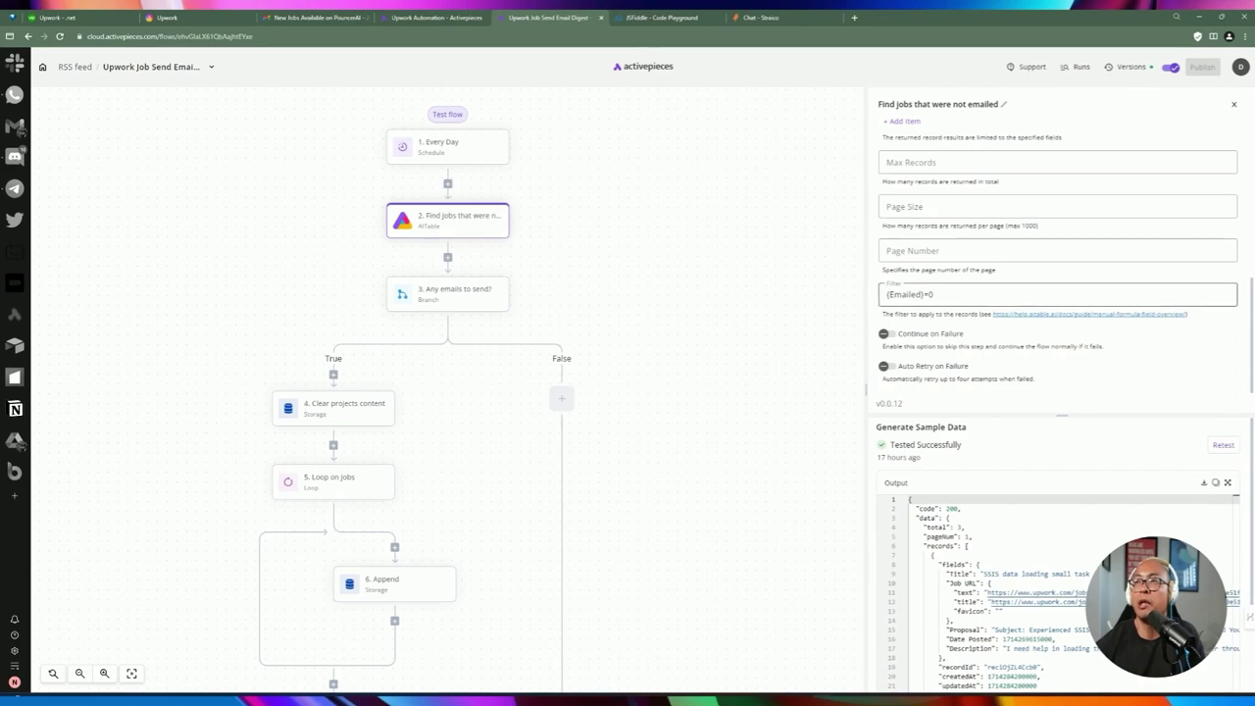
# Step: Examine each part of the {Emailed}=0 filter: the field name, the equals sign and the value
pyautogui.moveTo(918, 294); pyautogui.dragTo(886, 295)
pyautogui.click(959, 296)
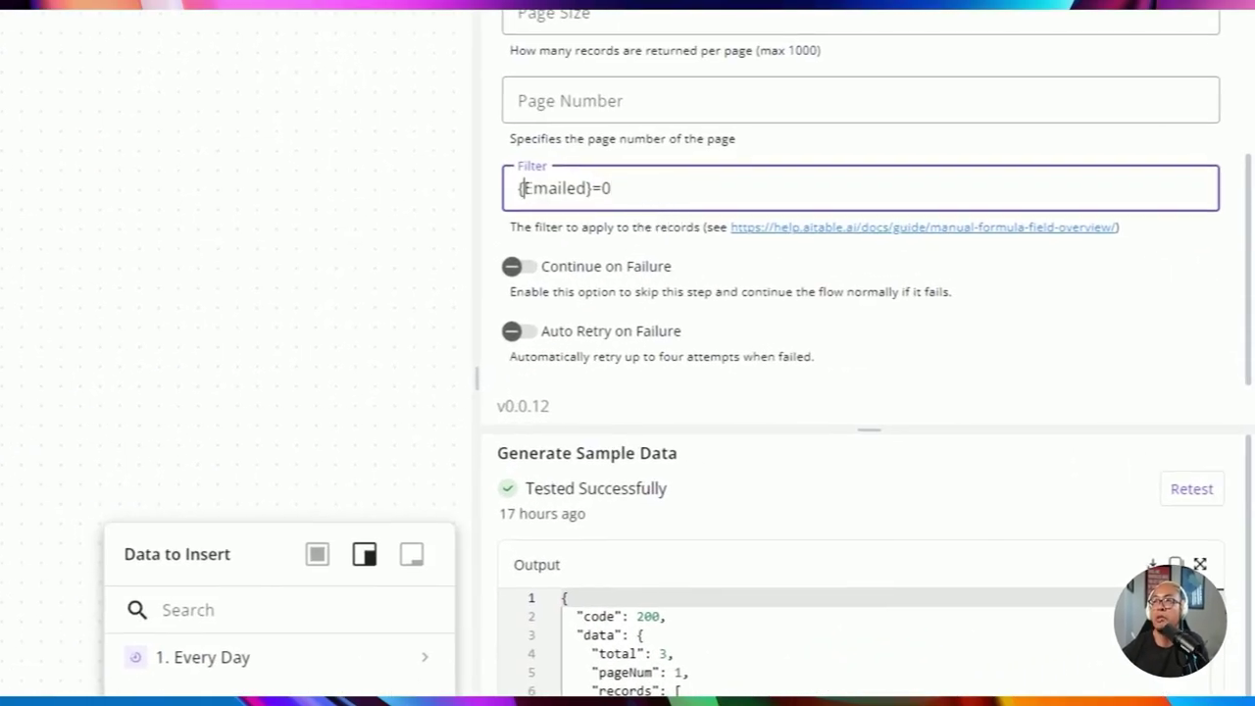
pyautogui.moveTo(524, 188); pyautogui.dragTo(567, 187)
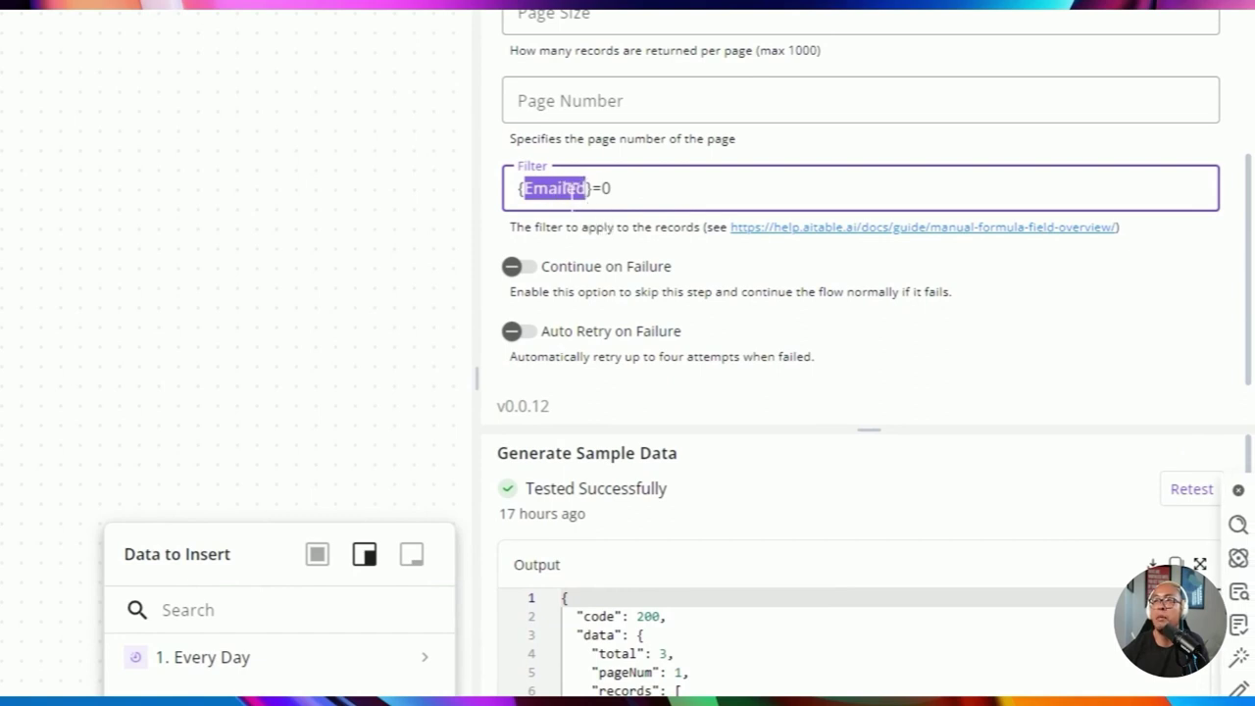
pyautogui.click(558, 188)
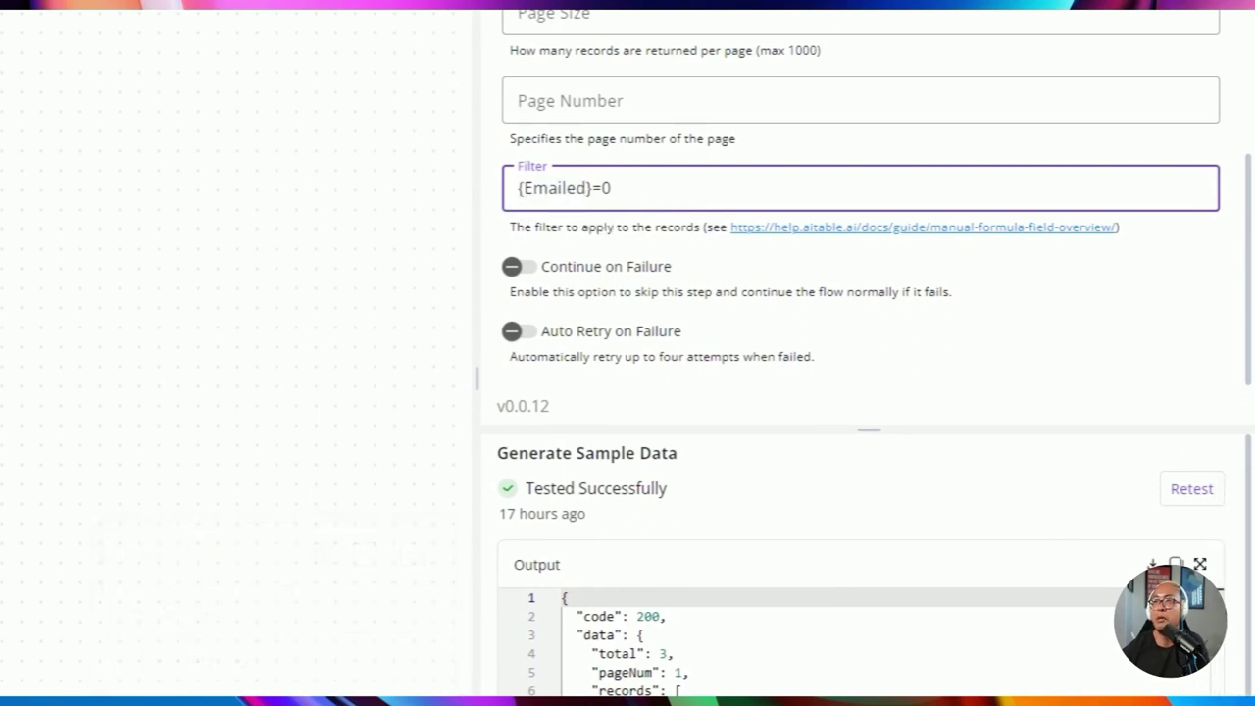
pyautogui.moveTo(593, 188); pyautogui.dragTo(525, 188)
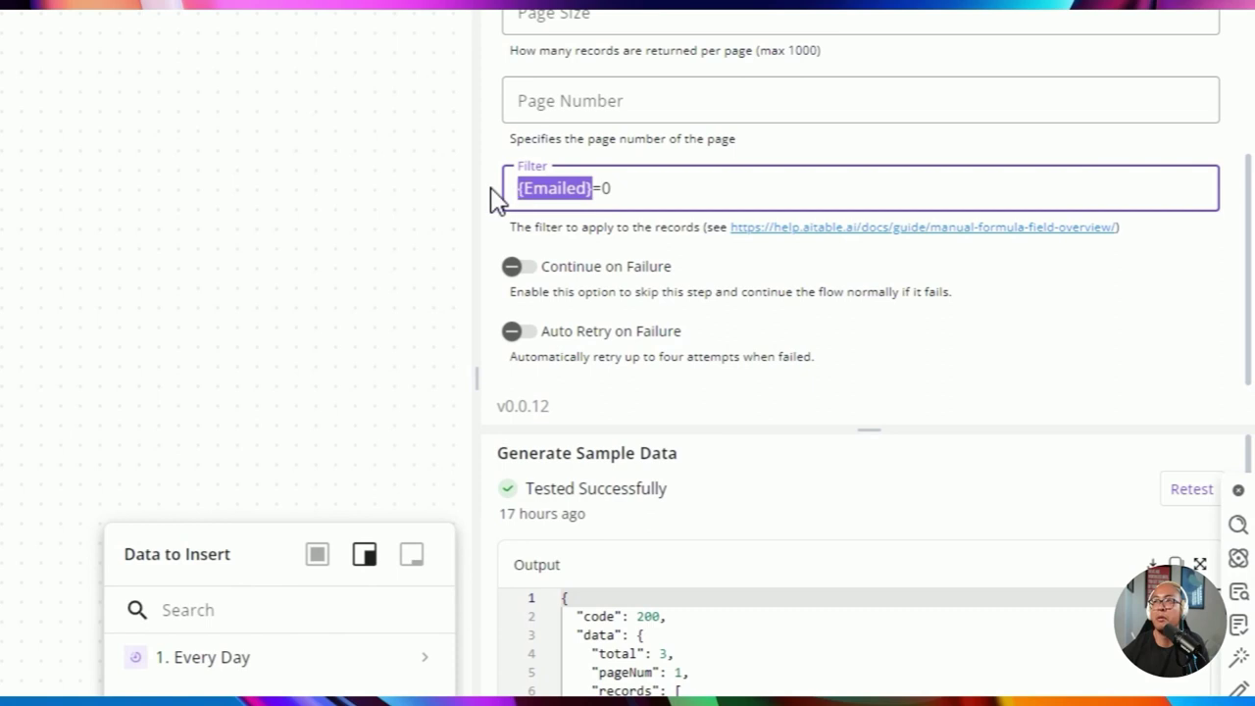
pyautogui.moveTo(604, 188); pyautogui.dragTo(595, 188)
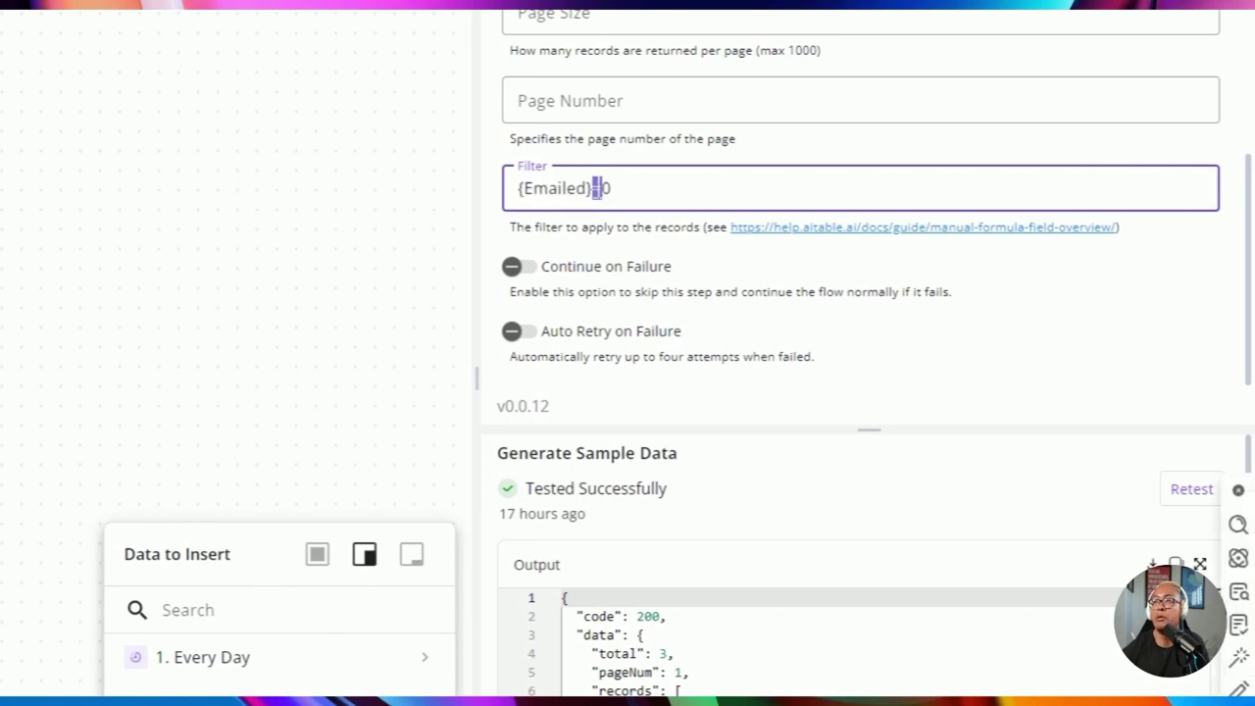
pyautogui.click(617, 188)
pyautogui.hotkey('shift', 'Left')
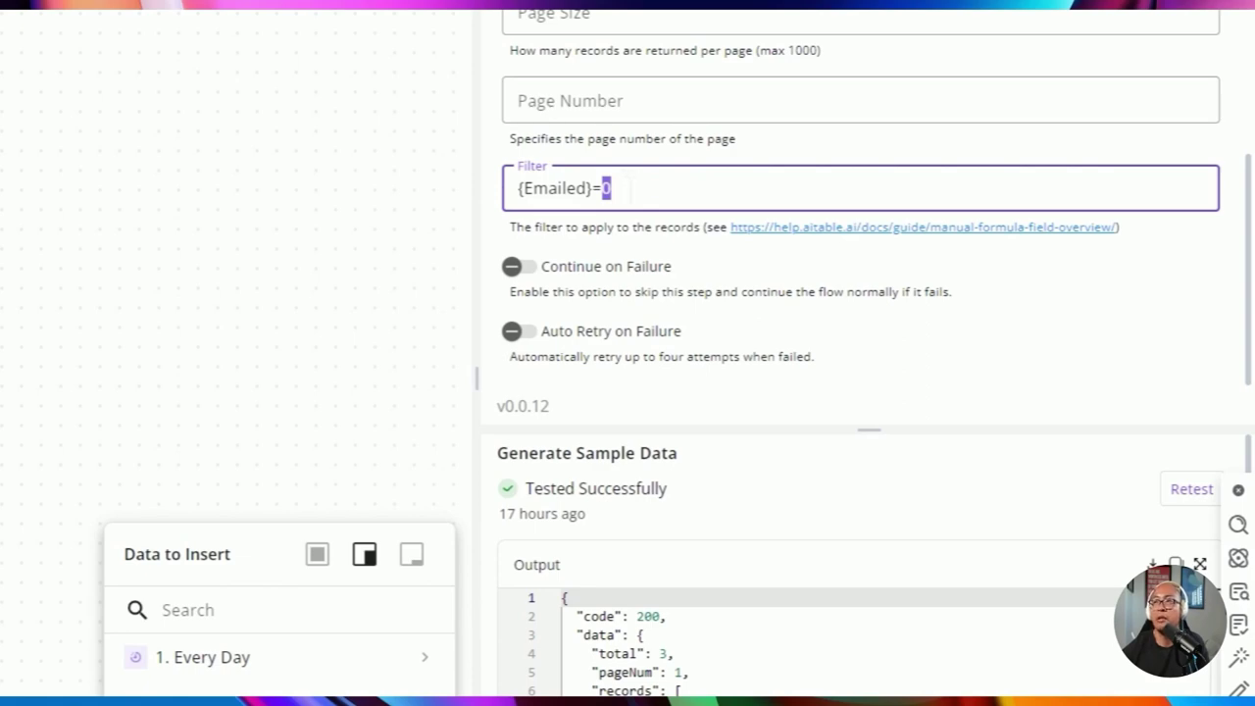
# Step: Try the filter {Emailed}=1, retest the step, and compare its output with the AITable Upwork datasheet
pyautogui.click(632, 192)
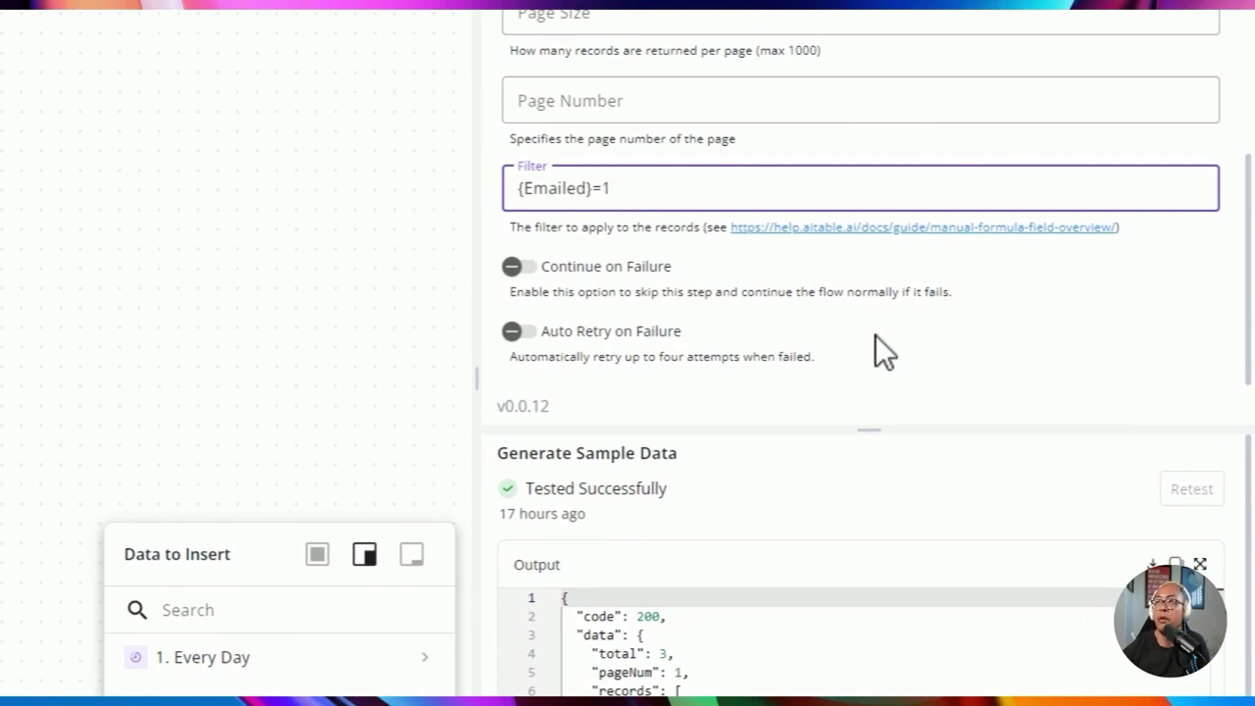
pyautogui.click(1177, 491)
pyautogui.scroll(-1, 843, 471)
pyautogui.scroll(-2, 839, 462)
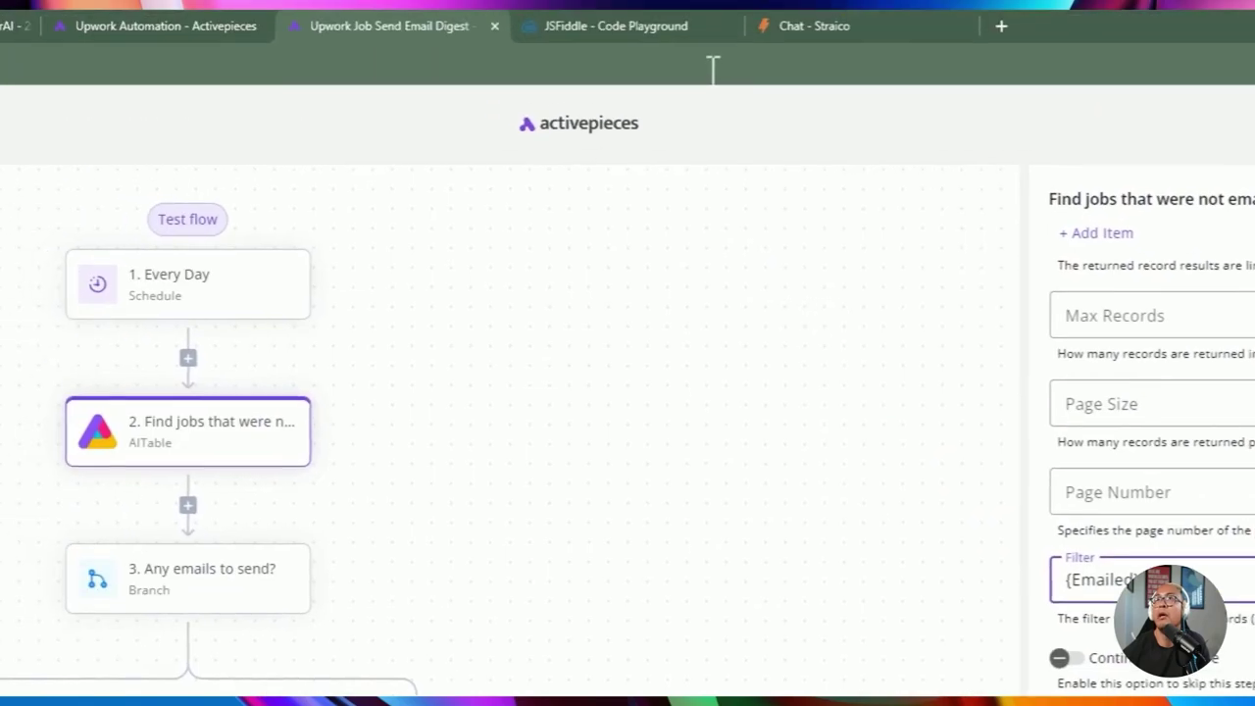
pyautogui.click(239, 23)
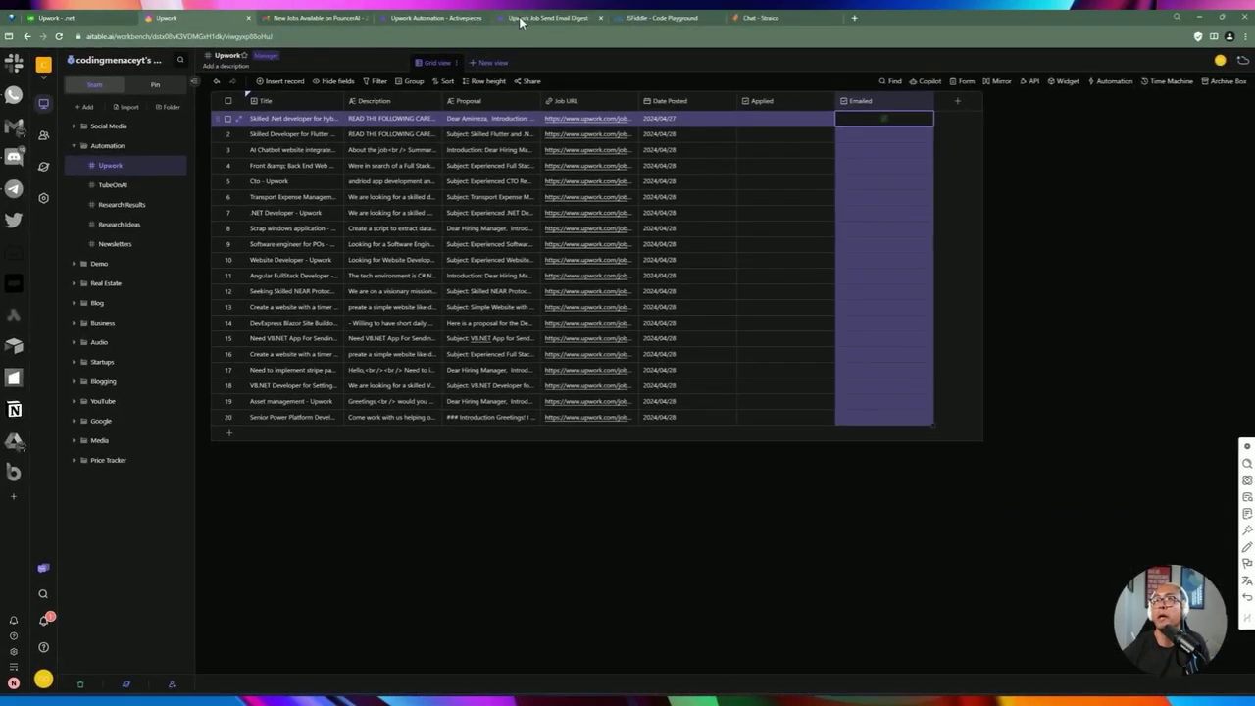
# Step: Return to the email digest flow, set the filter to {Emailed}=0, and retest the step to check its output
pyautogui.click(1022, 27)
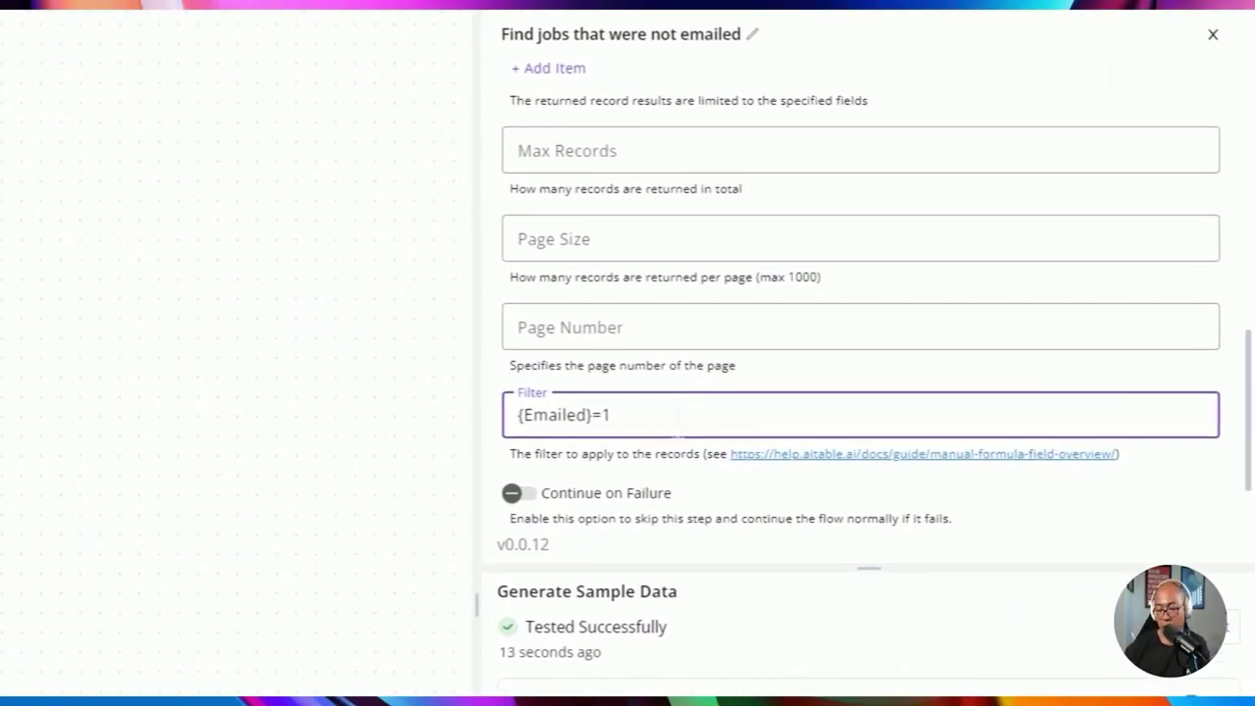
pyautogui.press('BackSpace')
pyautogui.write('0')
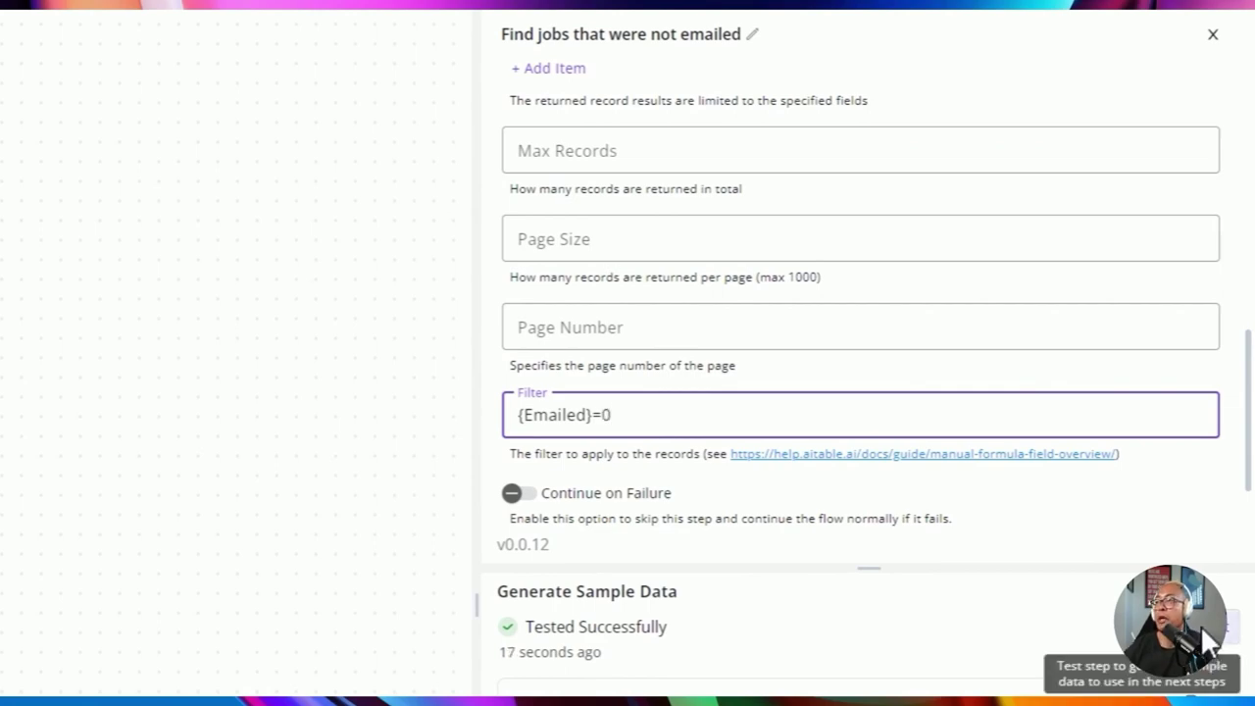
pyautogui.click(1196, 626)
pyautogui.moveTo(675, 514); pyautogui.dragTo(645, 514)
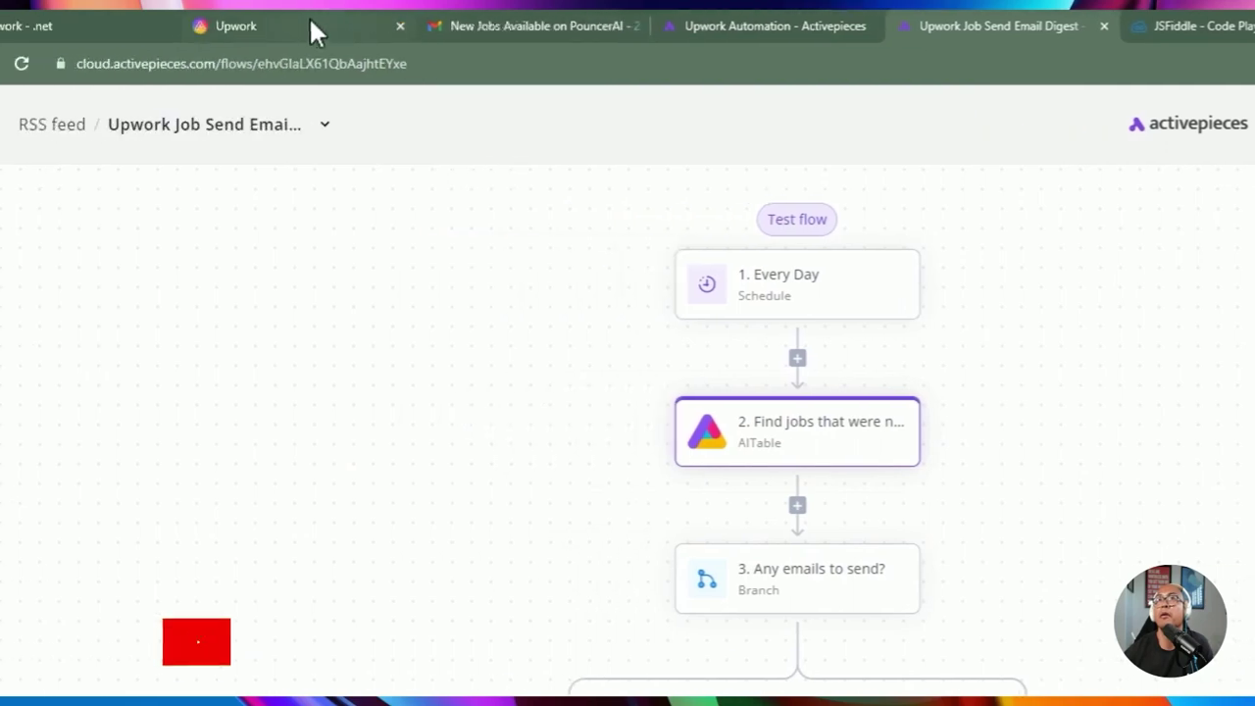
# Step: Switch to the AITable Upwork datasheet and mark the first record as Emailed
pyautogui.click(320, 27)
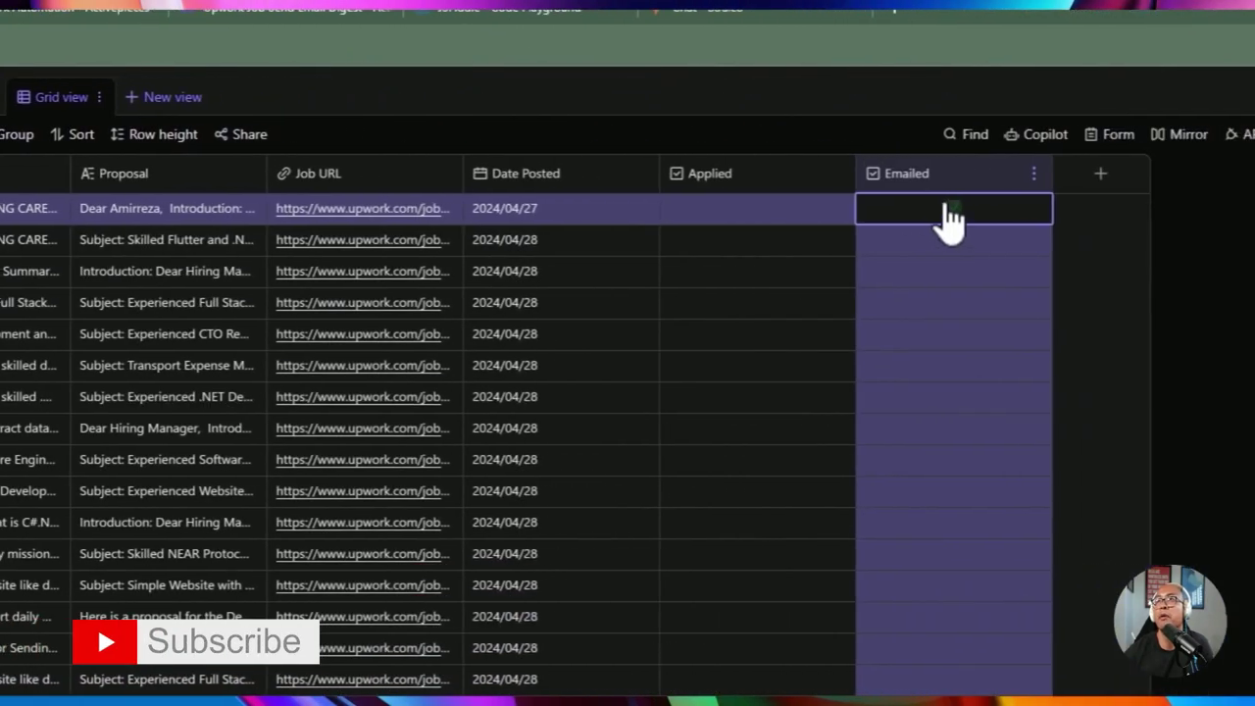
pyautogui.click(950, 206)
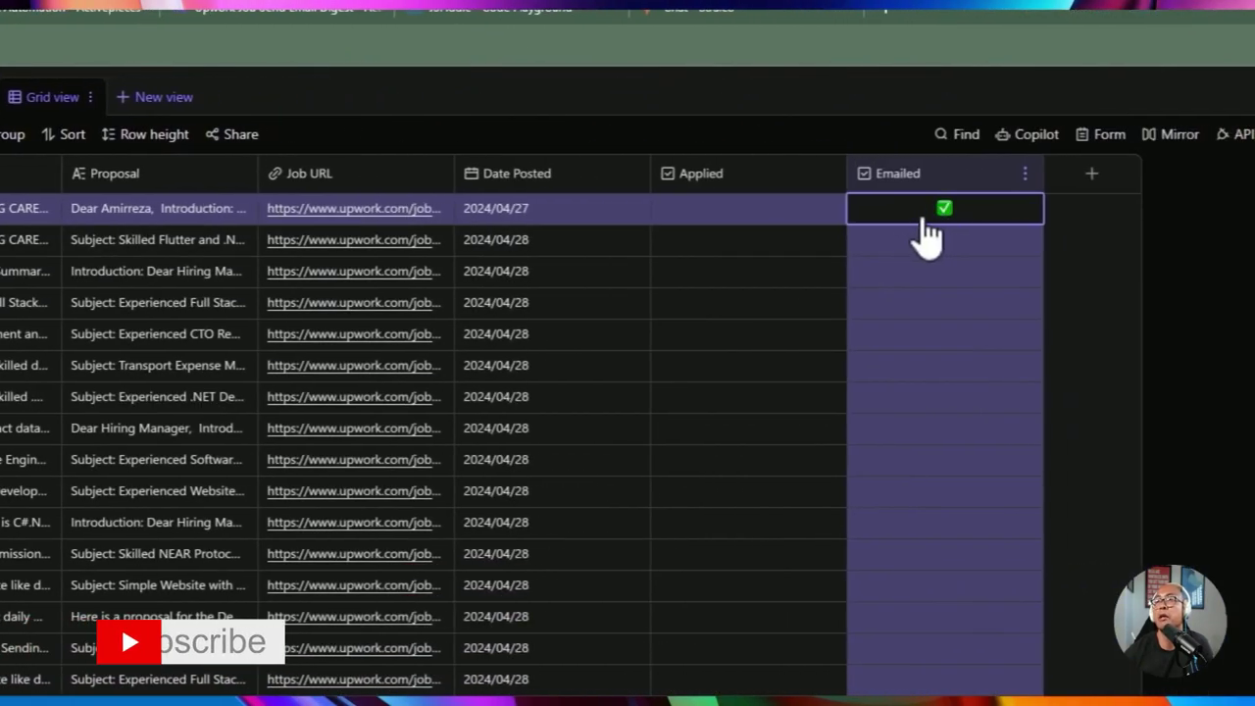
# Step: Mark the second record as Emailed, return to the email digest flow, and retest the {Emailed}=0 step to check its total
pyautogui.click(944, 241)
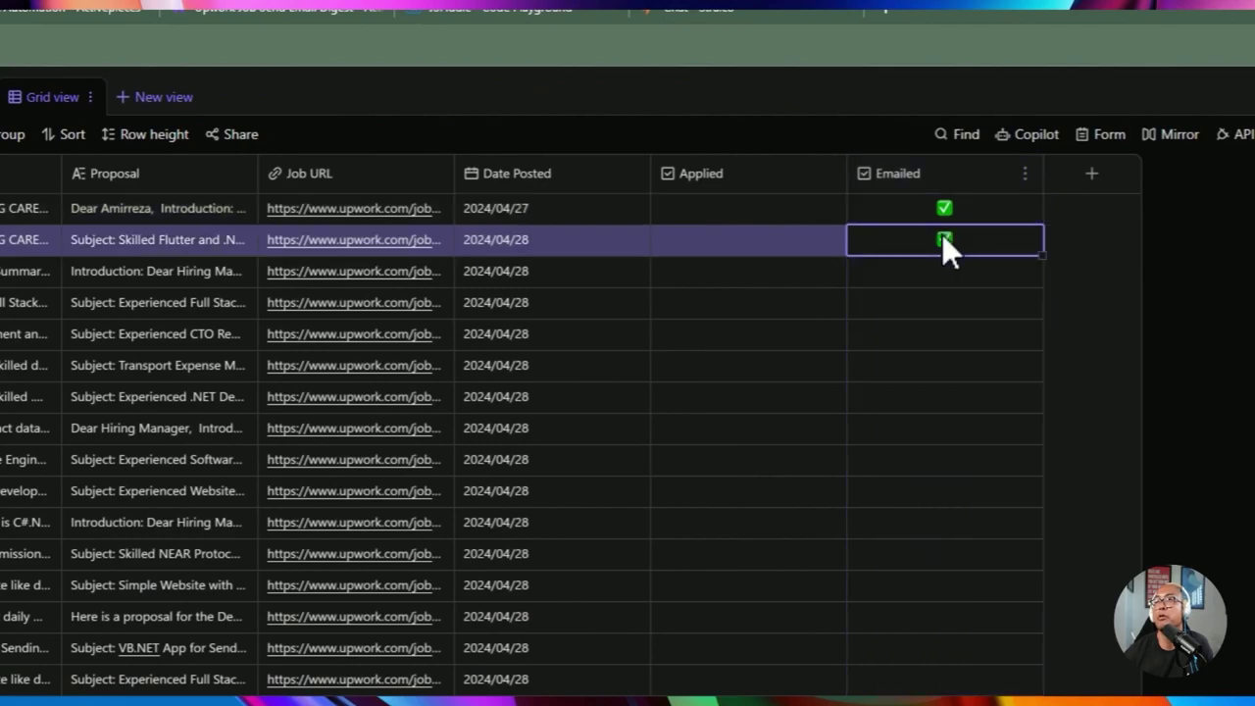
pyautogui.click(945, 241)
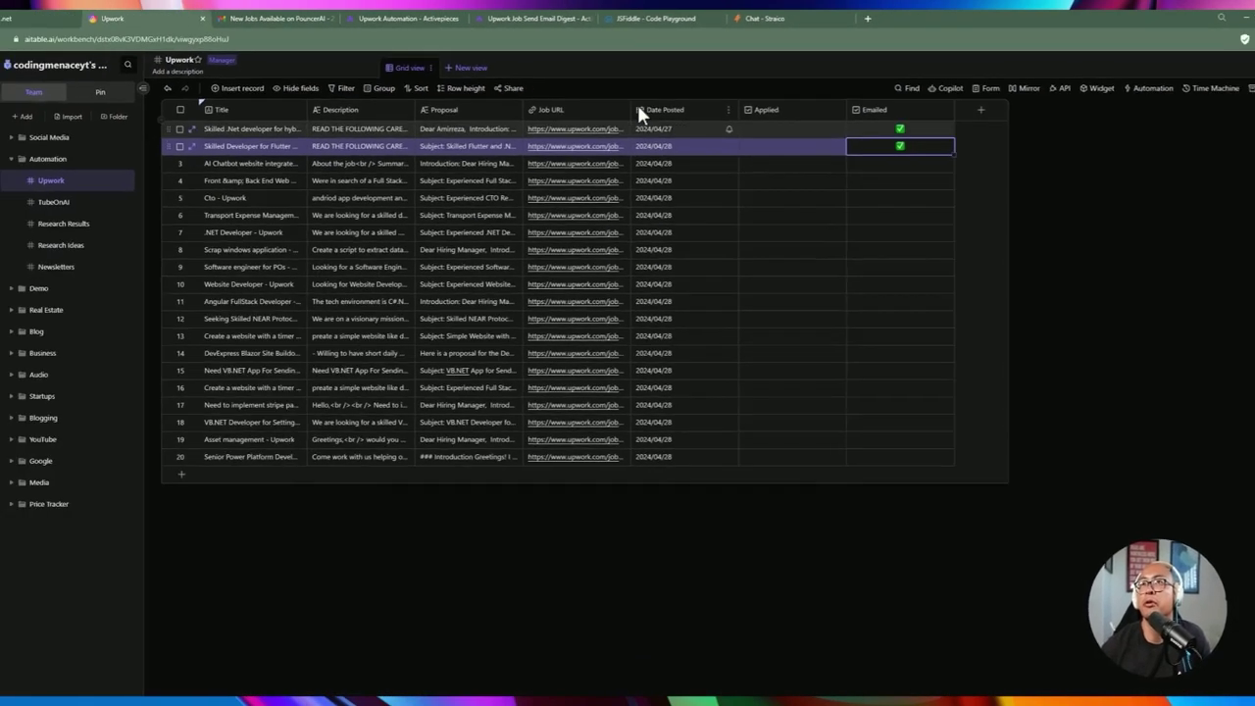
pyautogui.click(402, 17)
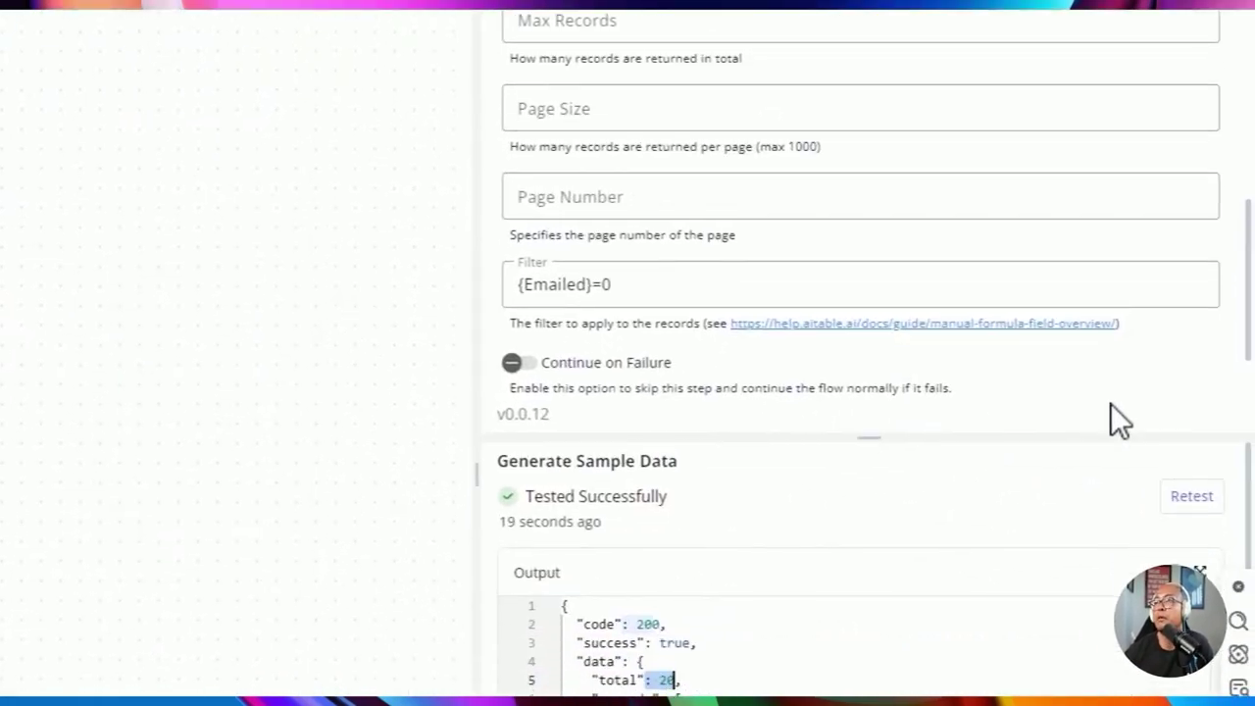
pyautogui.click(1190, 497)
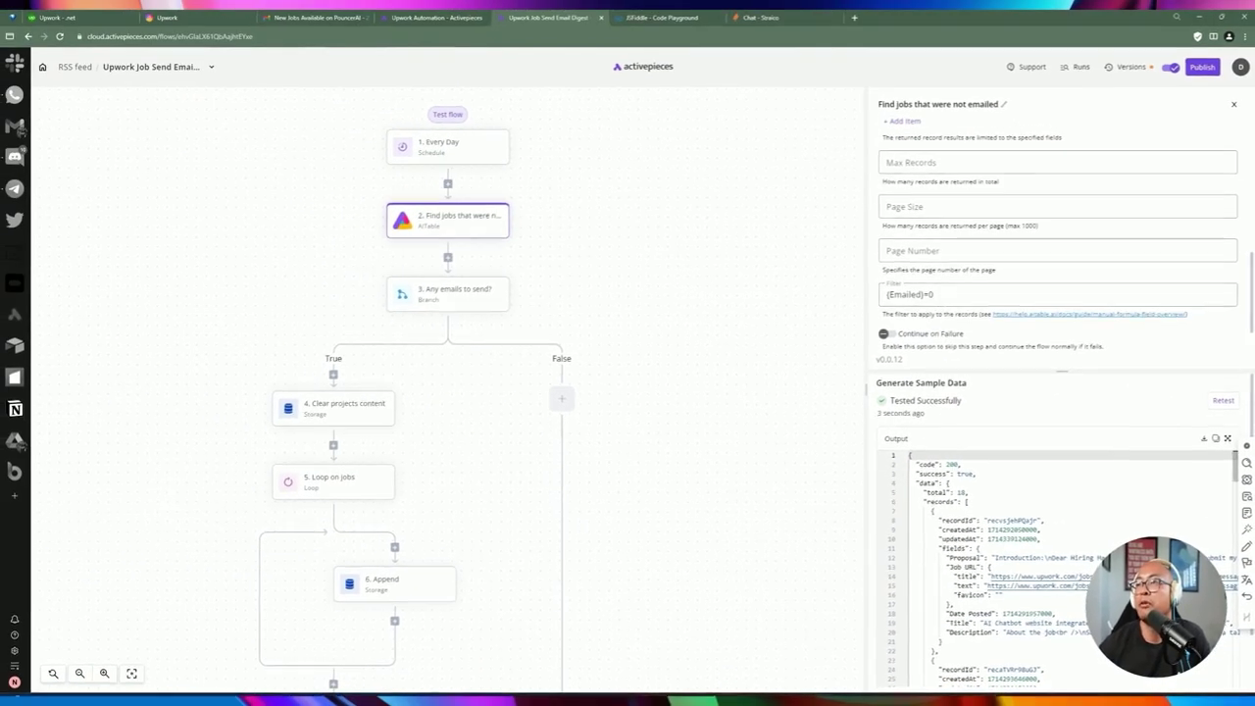
pyautogui.moveTo(938, 492); pyautogui.dragTo(968, 493)
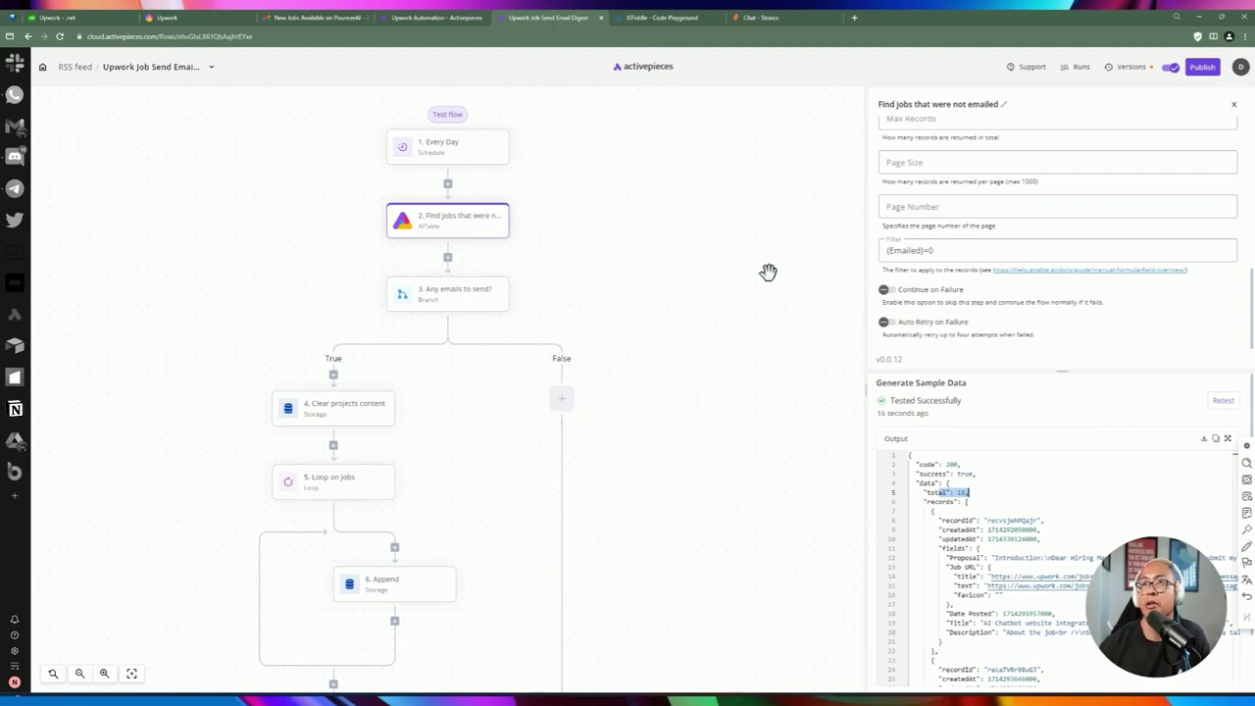
pyautogui.tripleClick(907, 250)
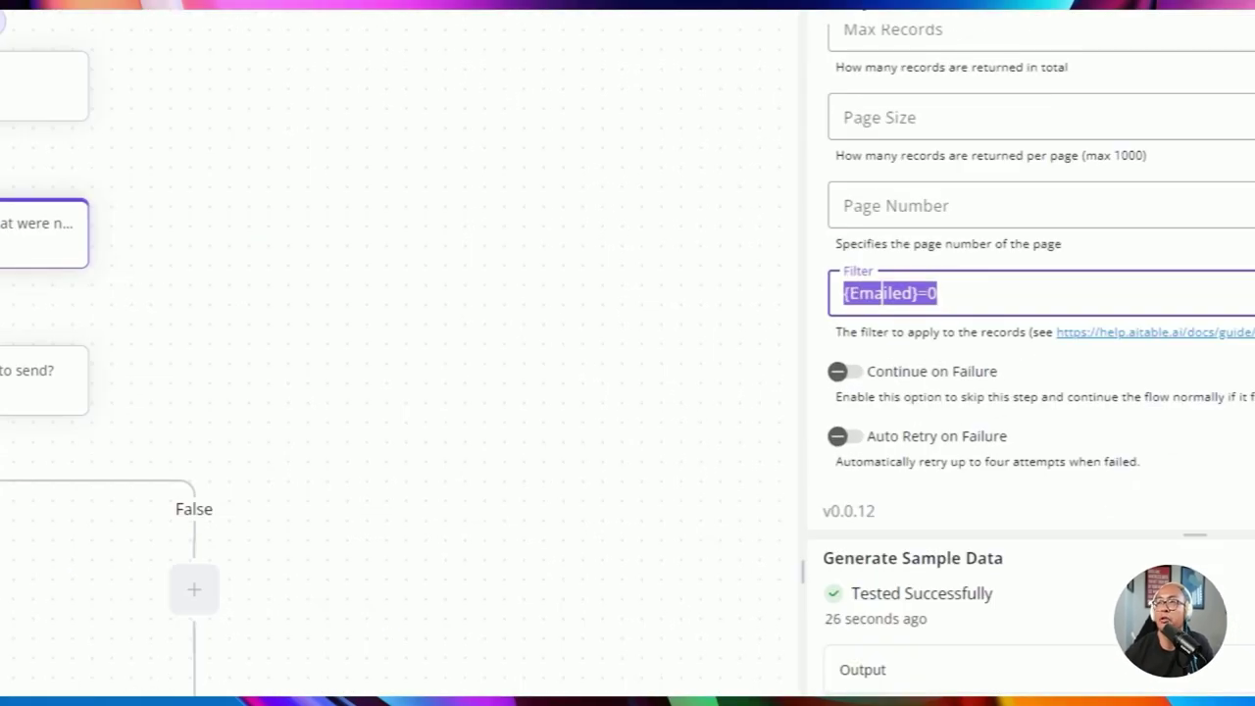
# Step: Compare the first value of the Any emails to send? branch with the data total in the Find jobs output
pyautogui.click(39, 380)
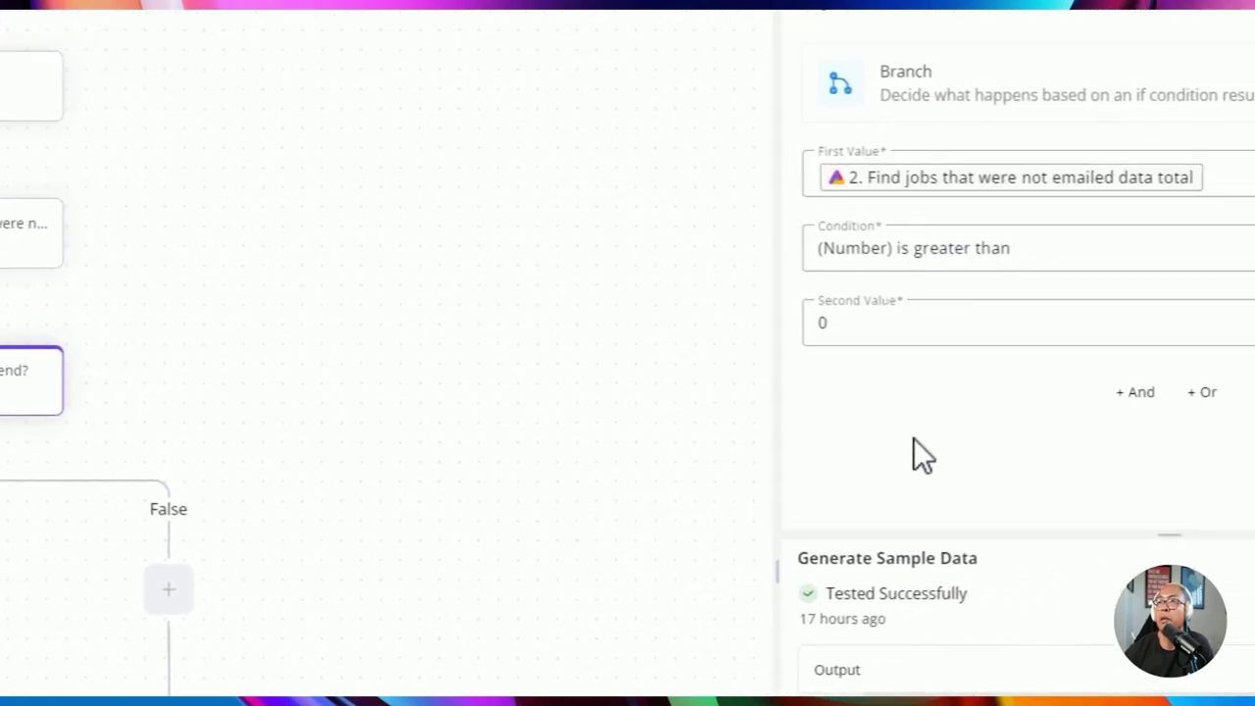
pyautogui.click(300, 224)
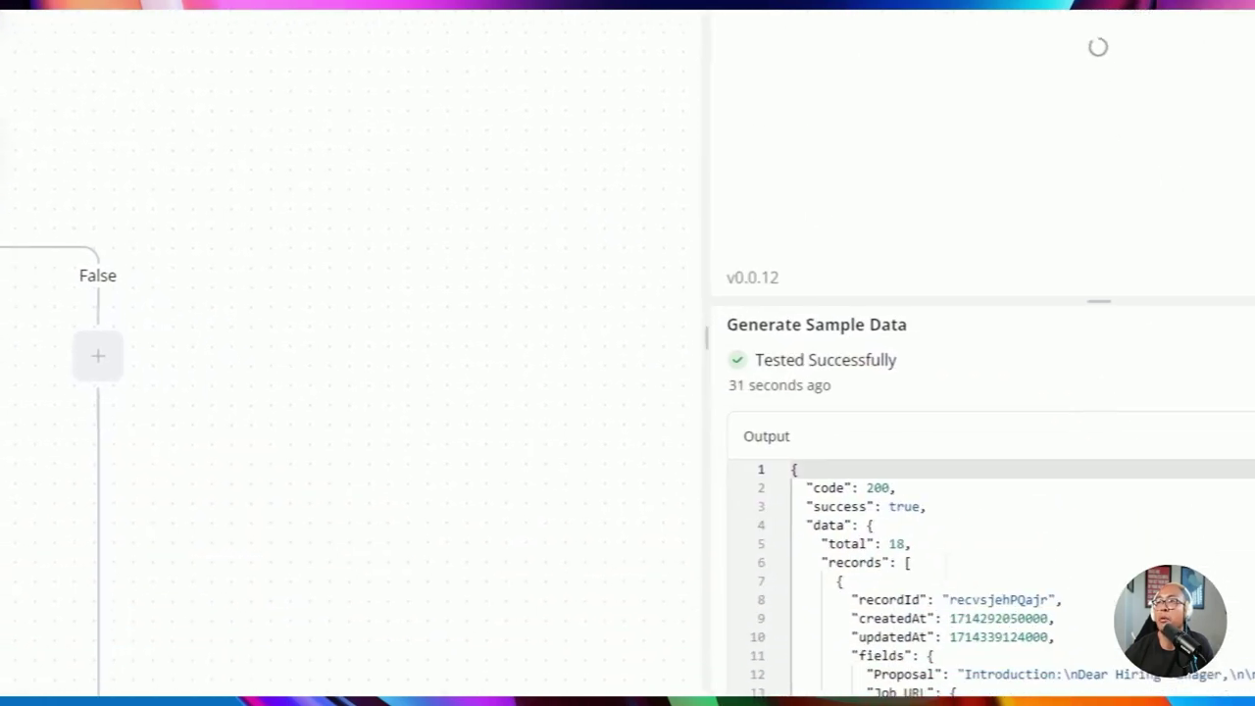
pyautogui.moveTo(815, 534); pyautogui.dragTo(898, 554)
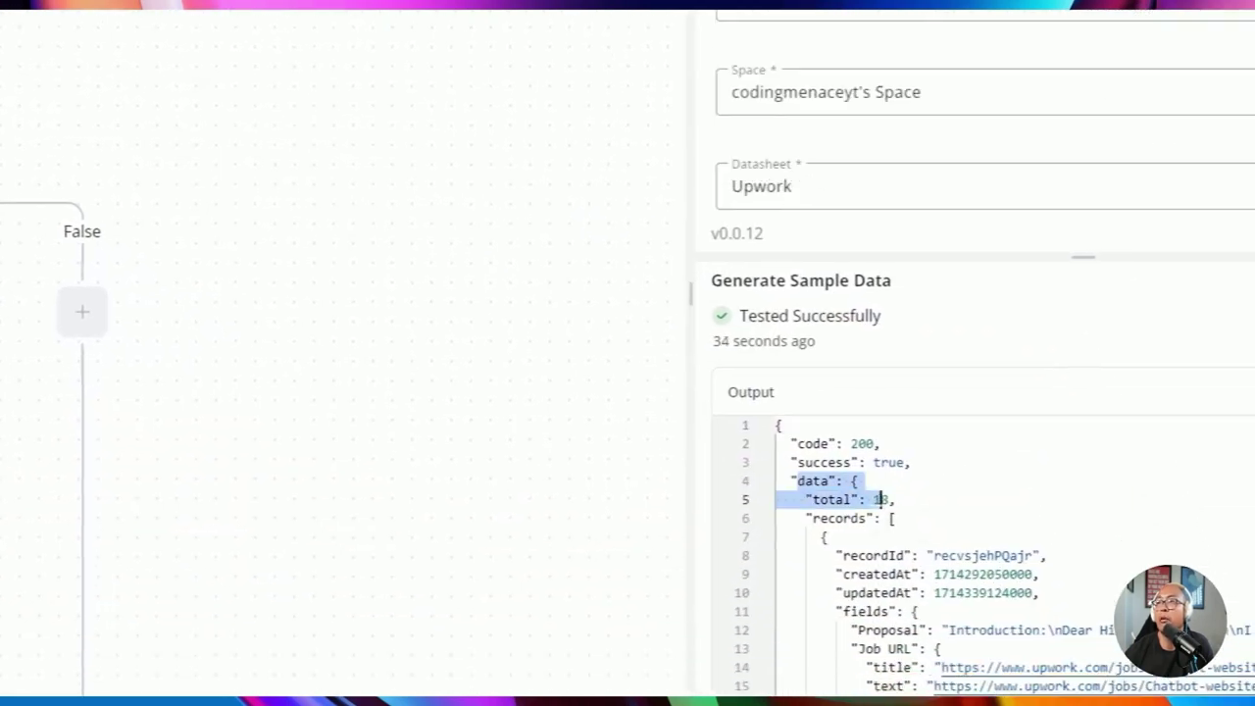
pyautogui.click(870, 518)
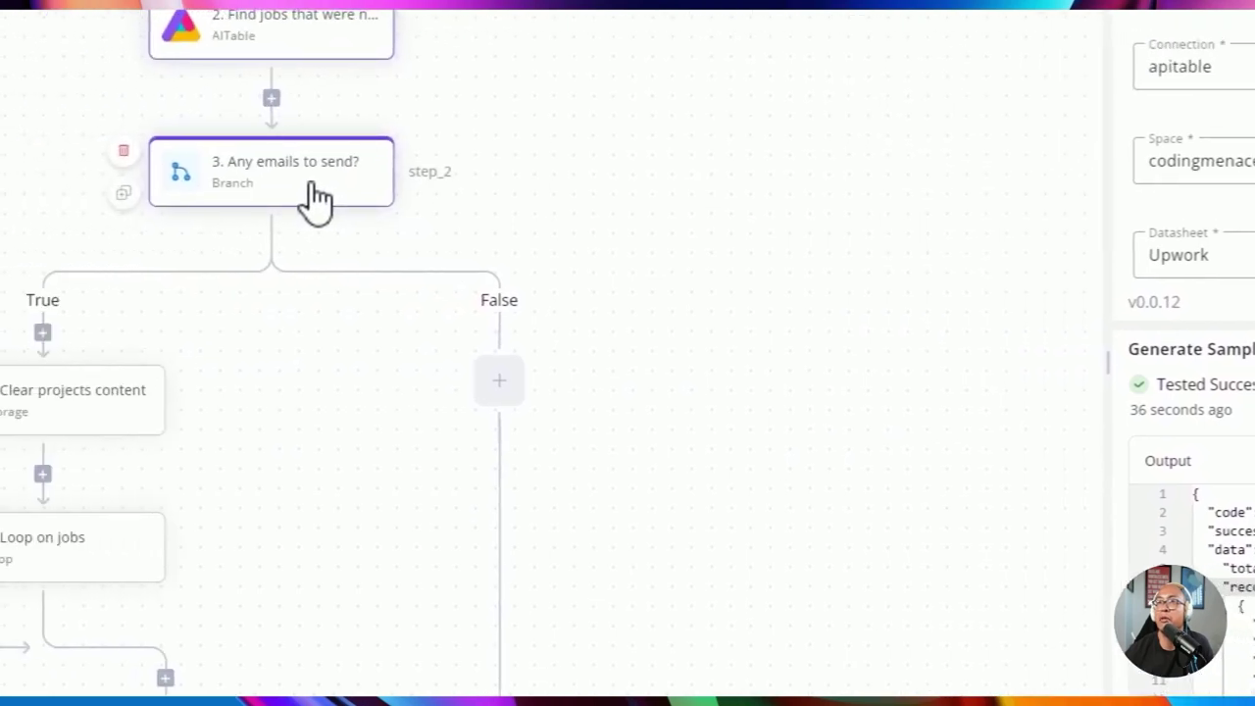
# Step: Clear the first value of the Any emails to send? branch and reinsert the data total from Find jobs that were not emailed
pyautogui.click(327, 200)
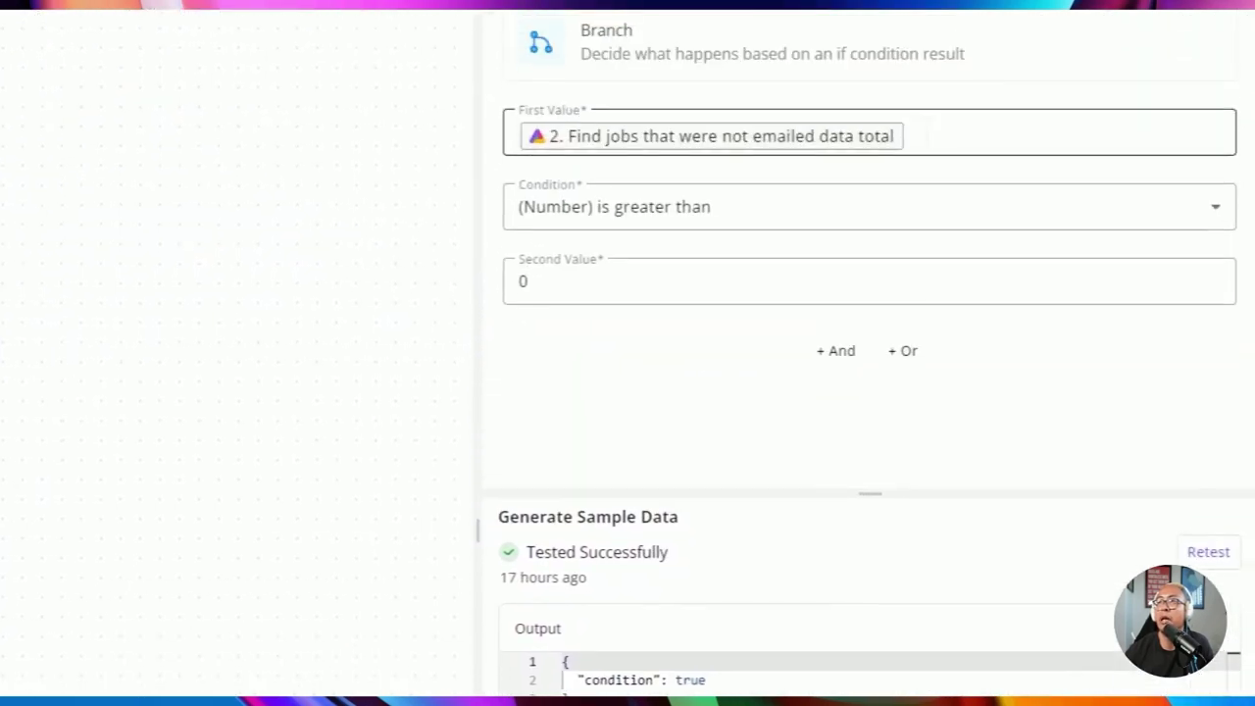
pyautogui.press('BackSpace')
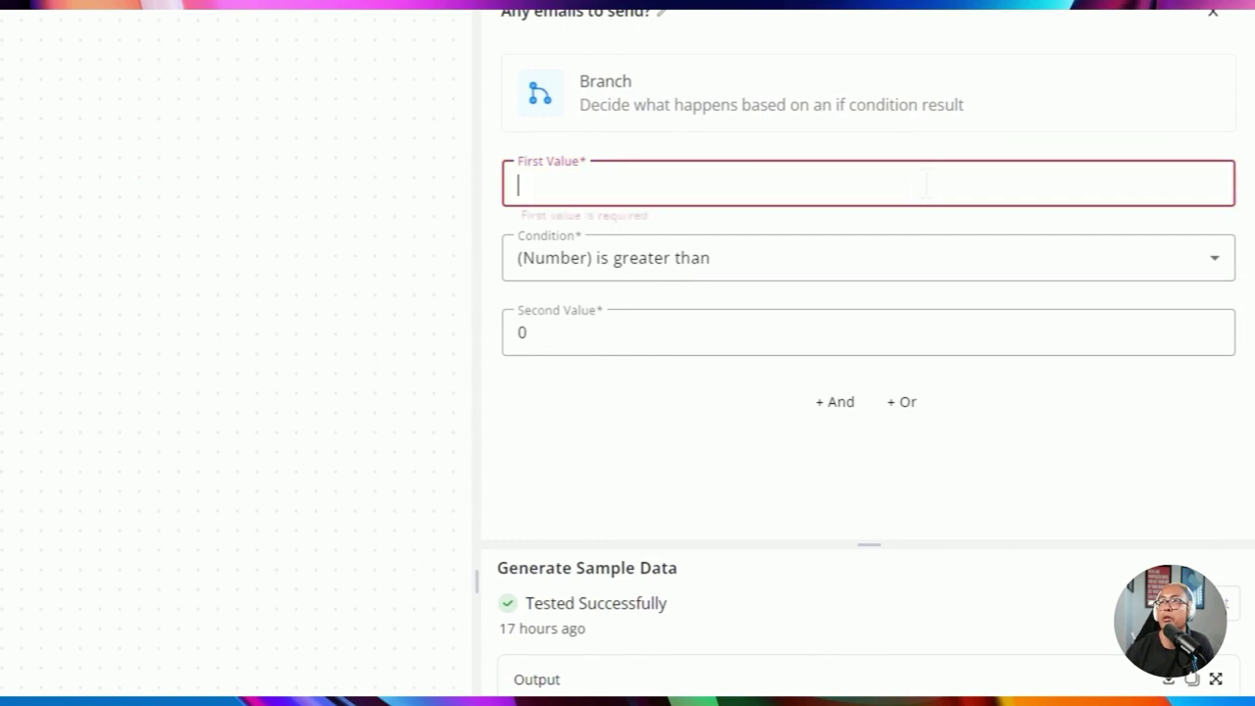
pyautogui.click(348, 456)
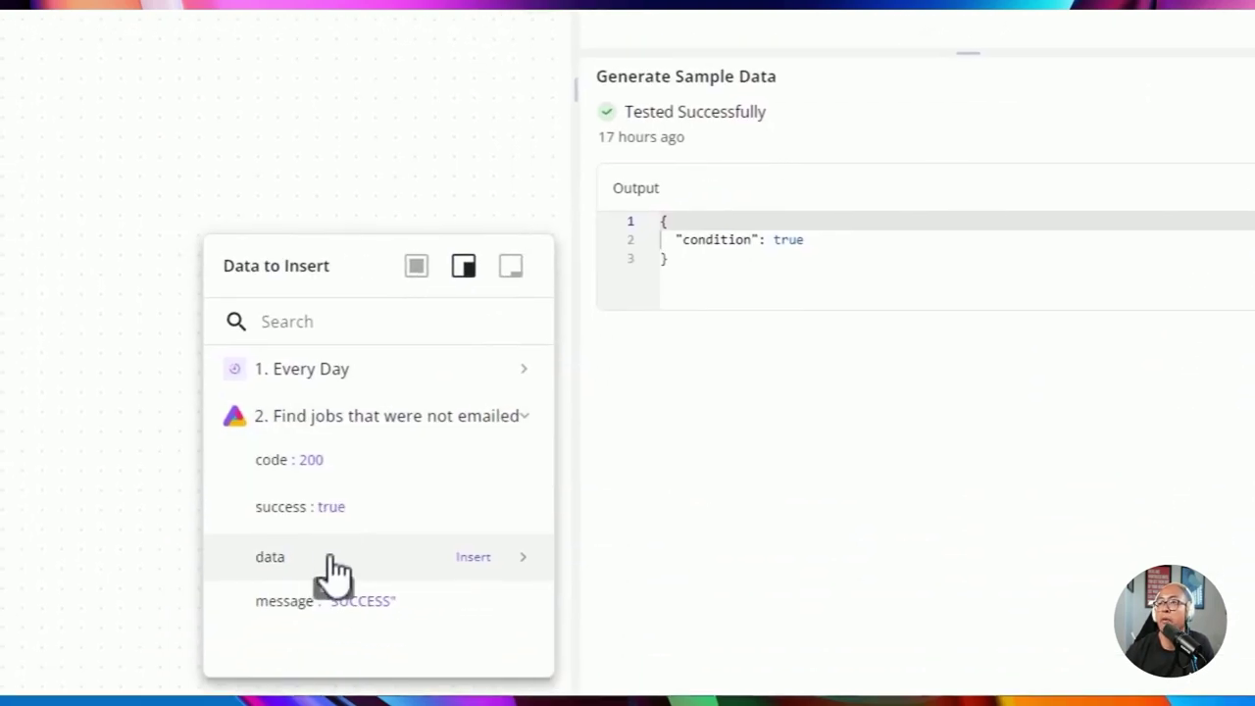
pyautogui.click(328, 560)
pyautogui.scroll(-2, 338, 549)
pyautogui.click(324, 512)
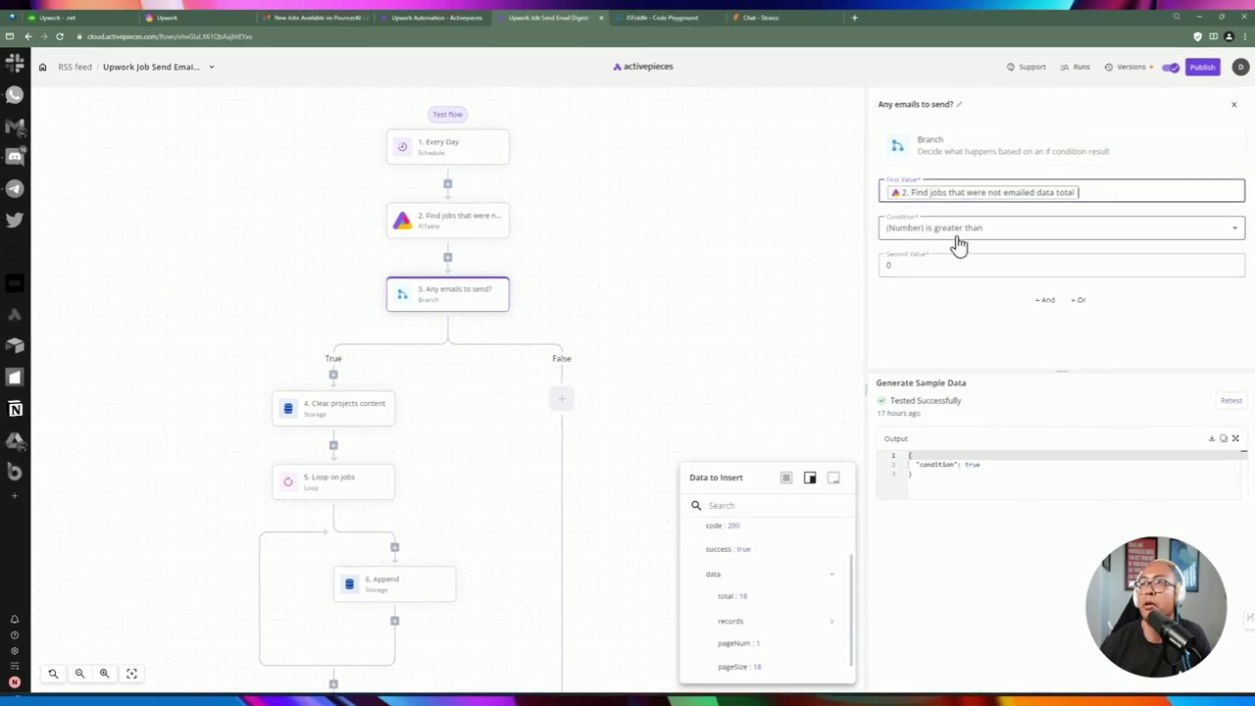
pyautogui.click(919, 270)
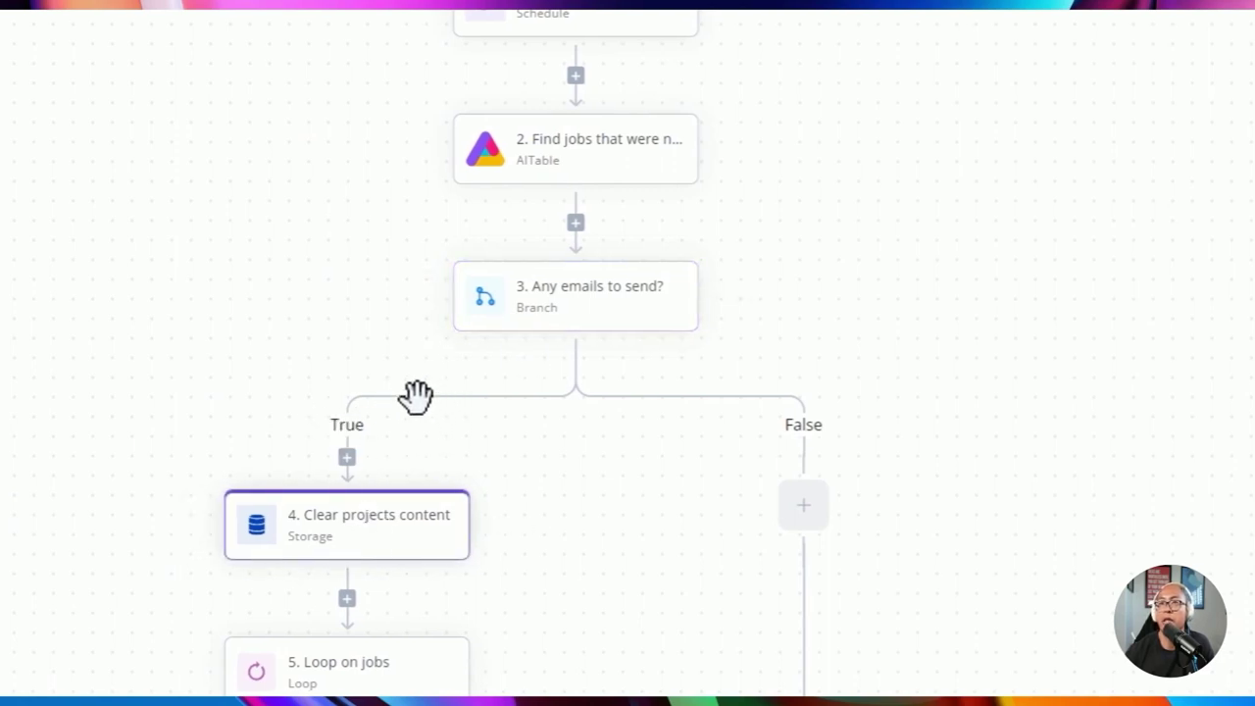
# Step: Examine the Clear projects content storage step, including its action and key
pyautogui.moveTo(340, 324); pyautogui.dragTo(443, 67)
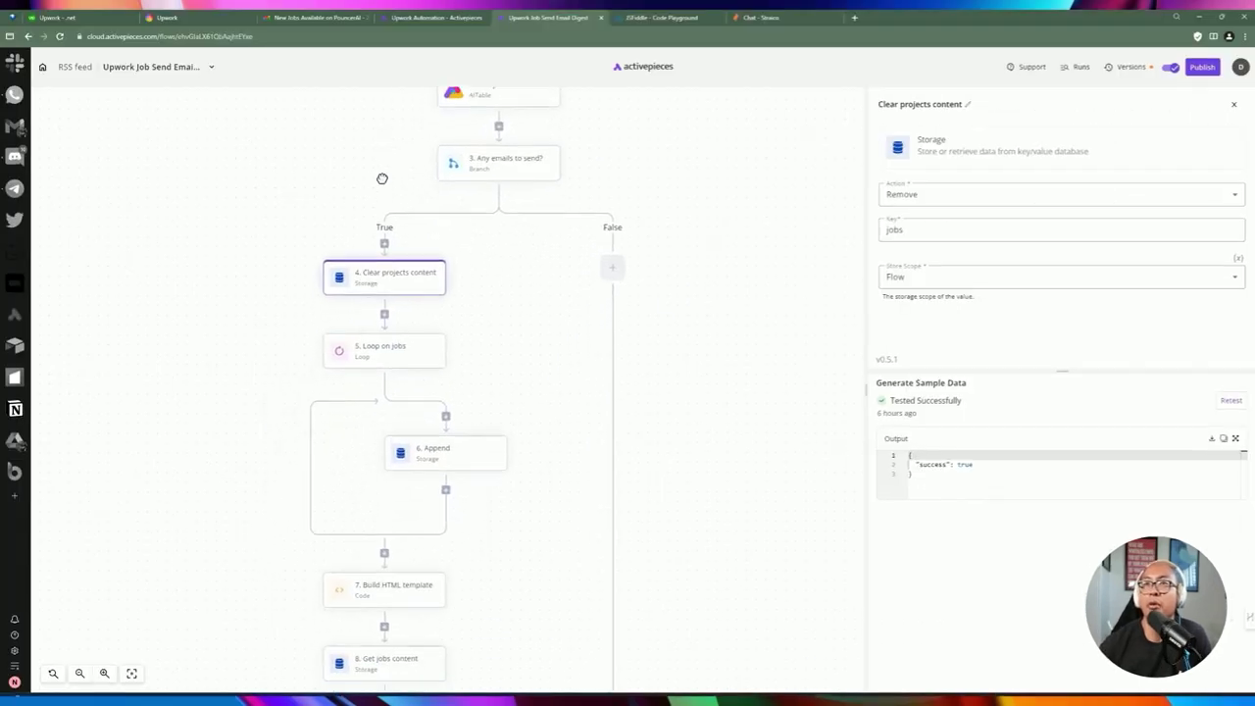
pyautogui.moveTo(695, 490); pyautogui.dragTo(704, 392)
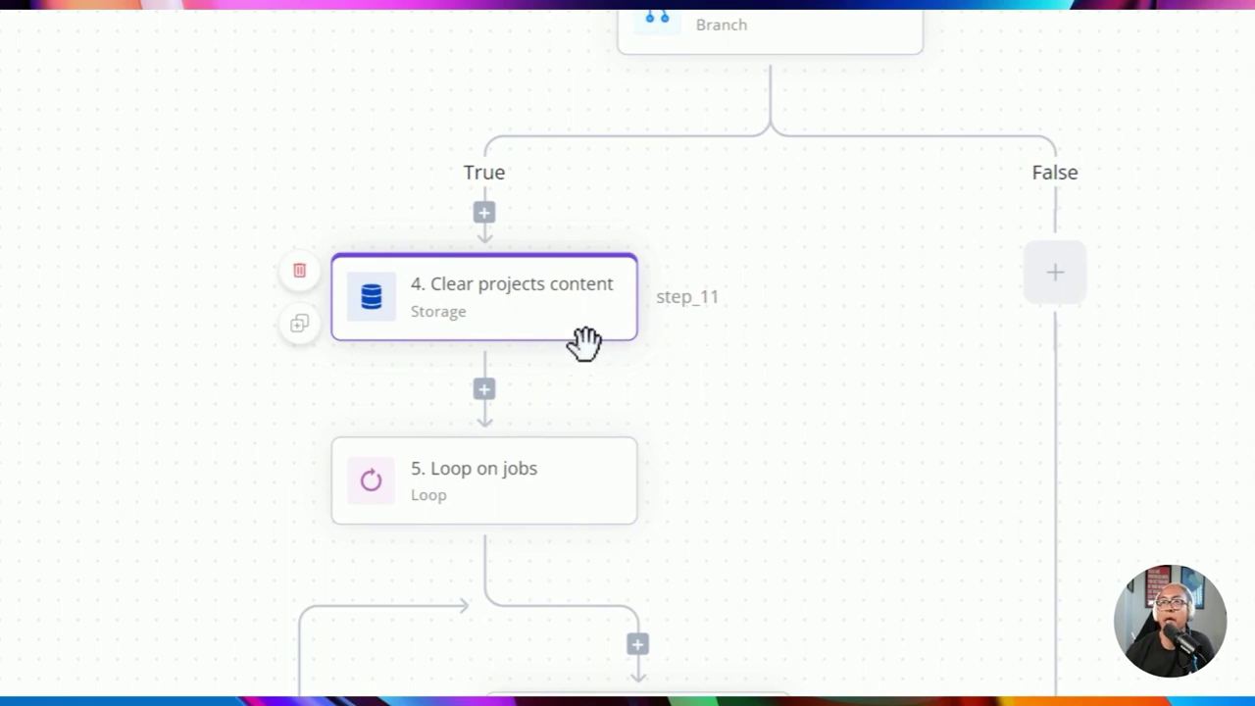
pyautogui.click(548, 304)
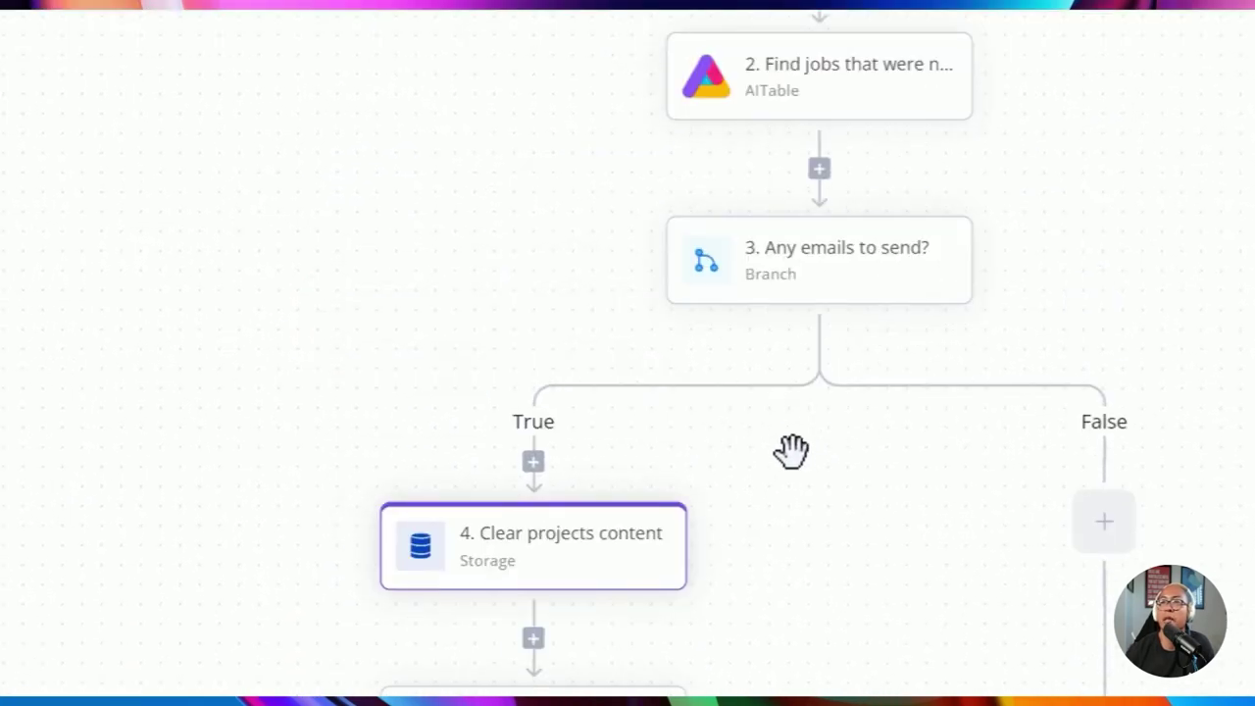
pyautogui.moveTo(585, 579)
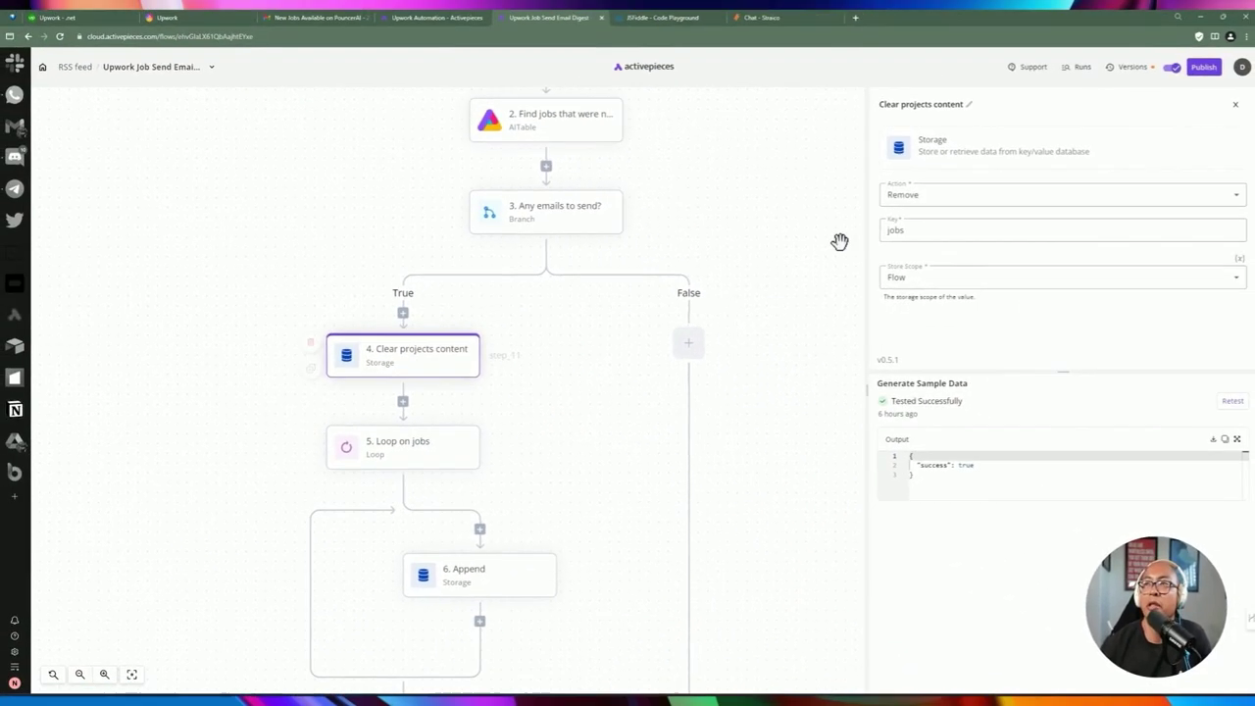
pyautogui.doubleClick(885, 229)
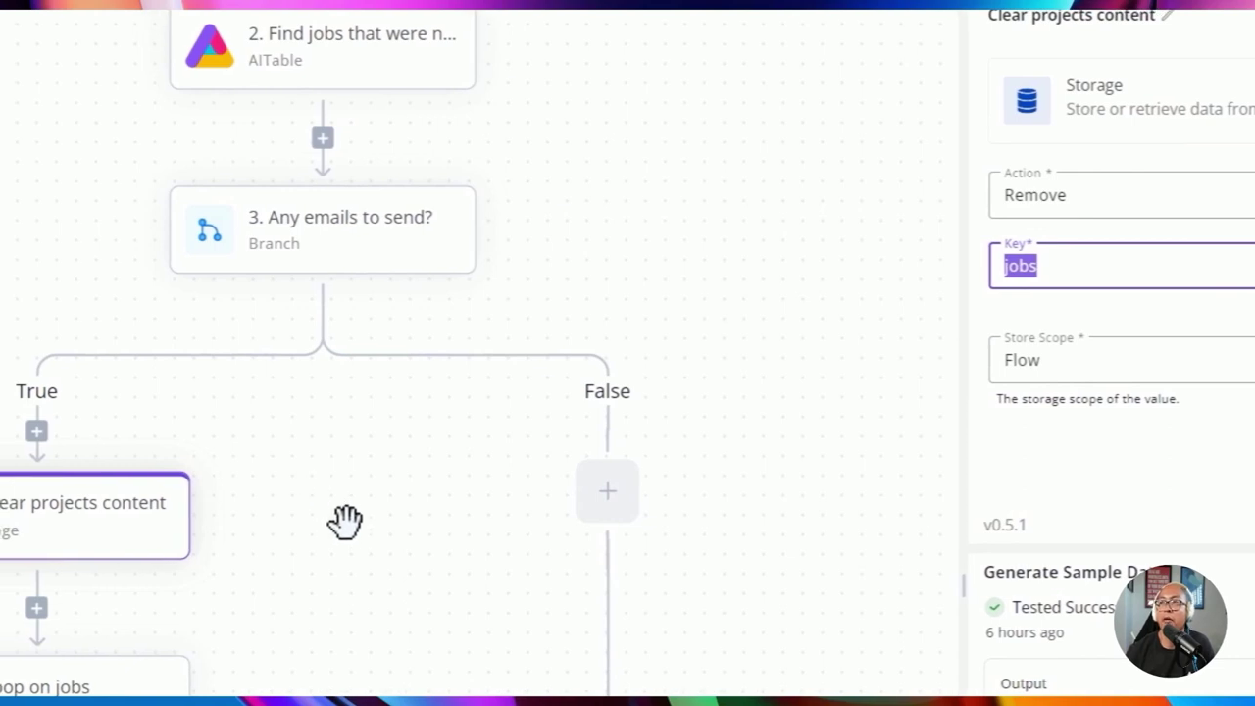
# Step: Examine the items of Loop on jobs and compare them with the records array in the Find jobs output
pyautogui.moveTo(284, 490); pyautogui.dragTo(341, 216)
pyautogui.click(75, 420)
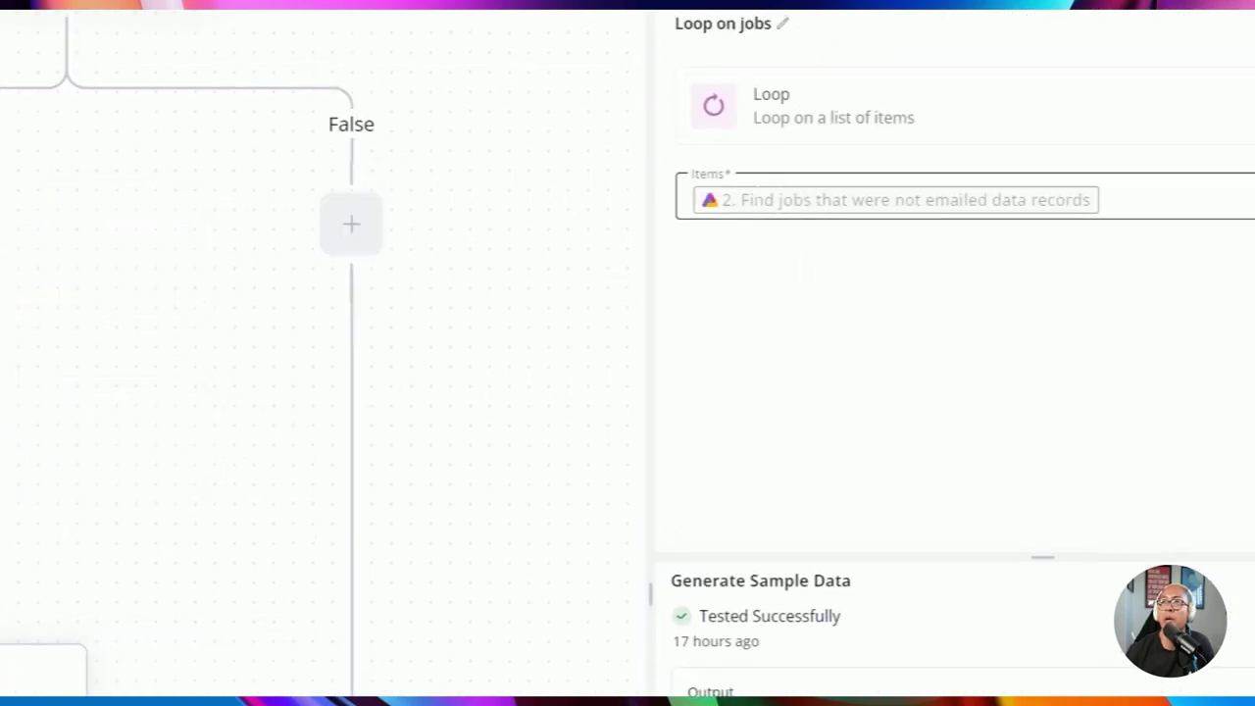
pyautogui.moveTo(621, 303); pyautogui.dragTo(507, 527)
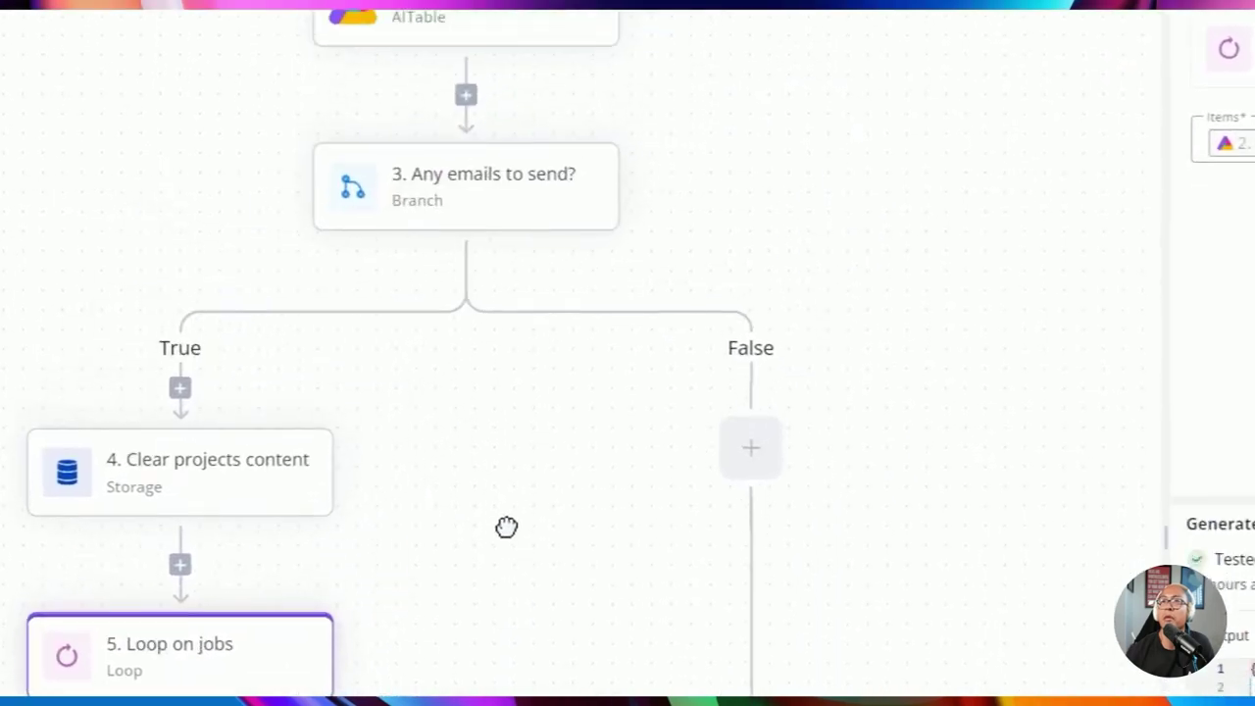
pyautogui.click(439, 34)
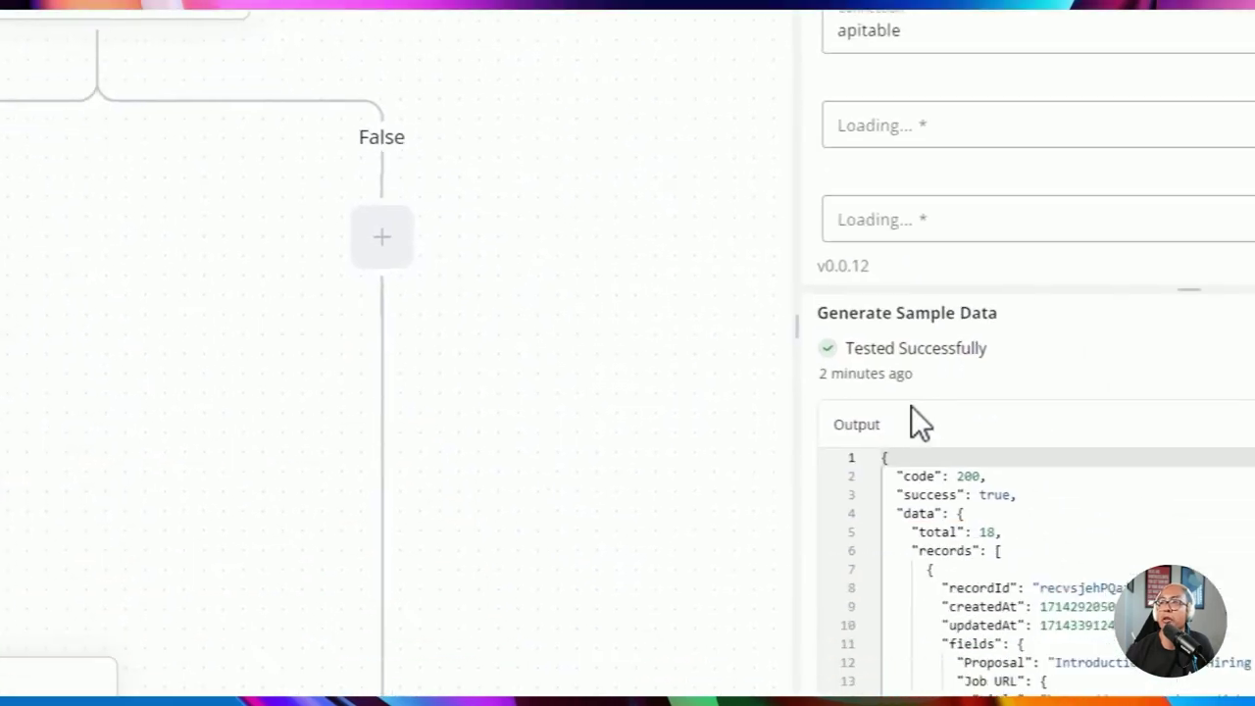
pyautogui.moveTo(866, 487); pyautogui.dragTo(1001, 636)
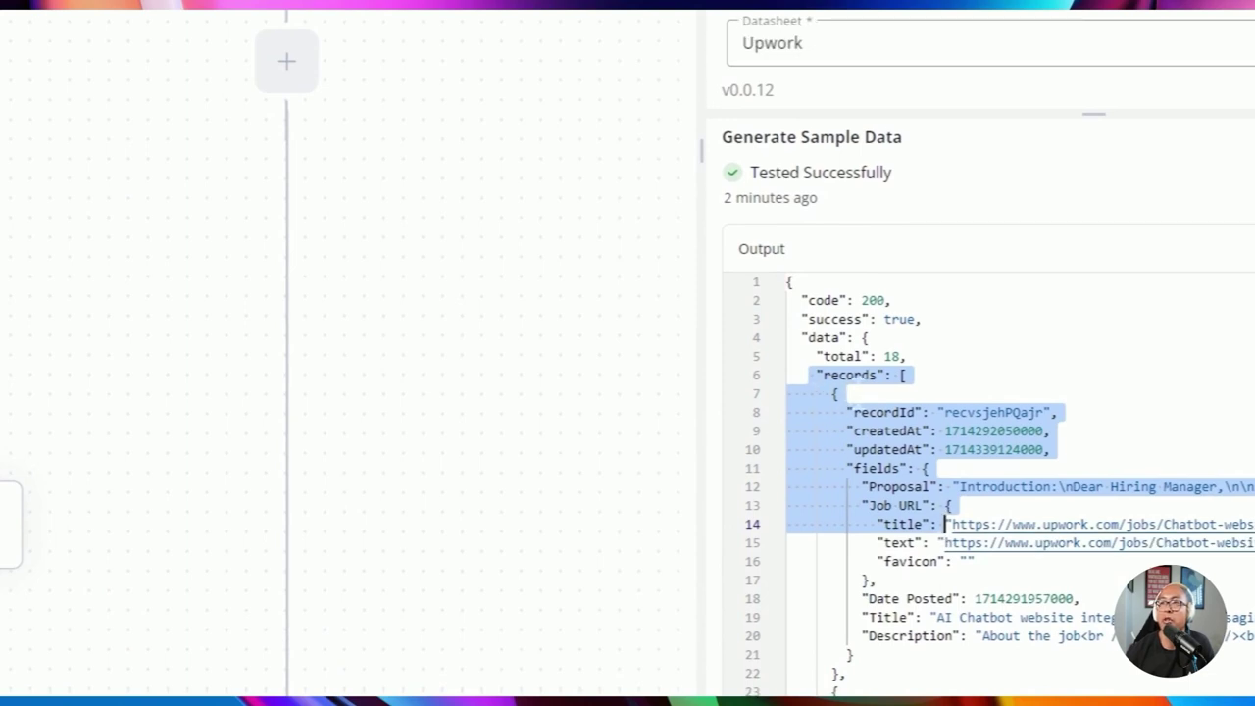
pyautogui.moveTo(902, 375); pyautogui.dragTo(939, 560)
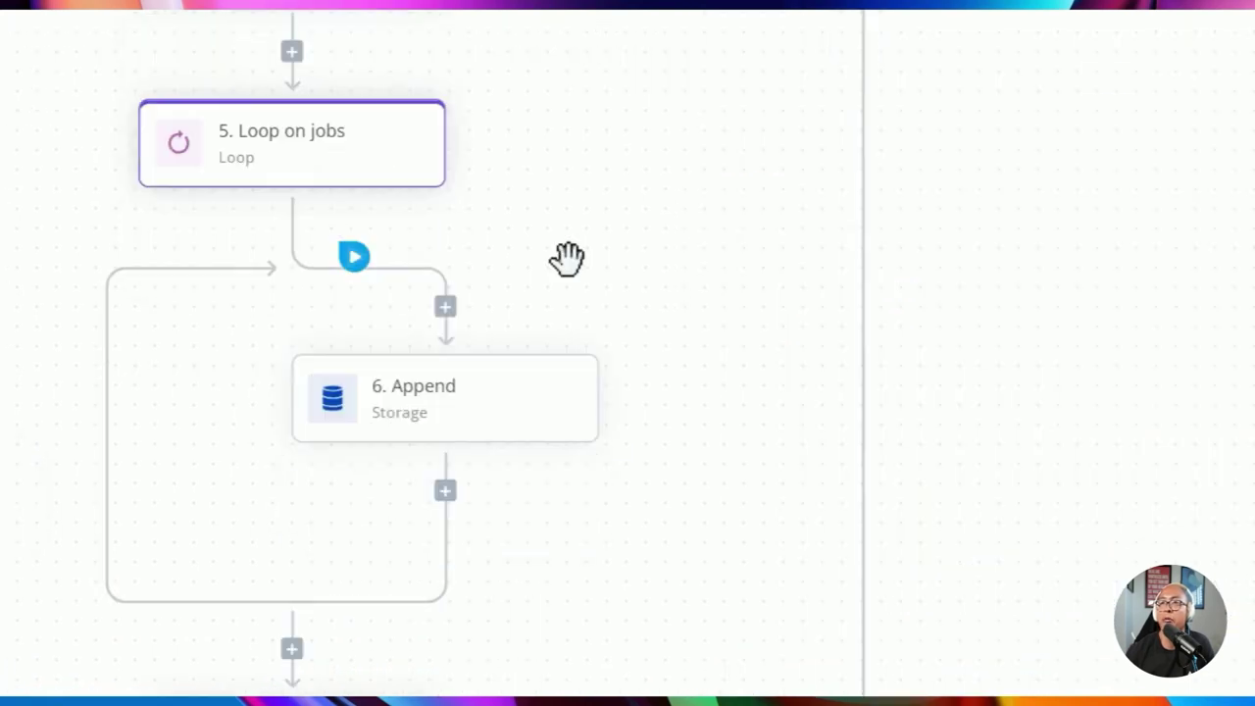
pyautogui.scroll(-2, 567, 258)
pyautogui.scroll(2, 421, 196)
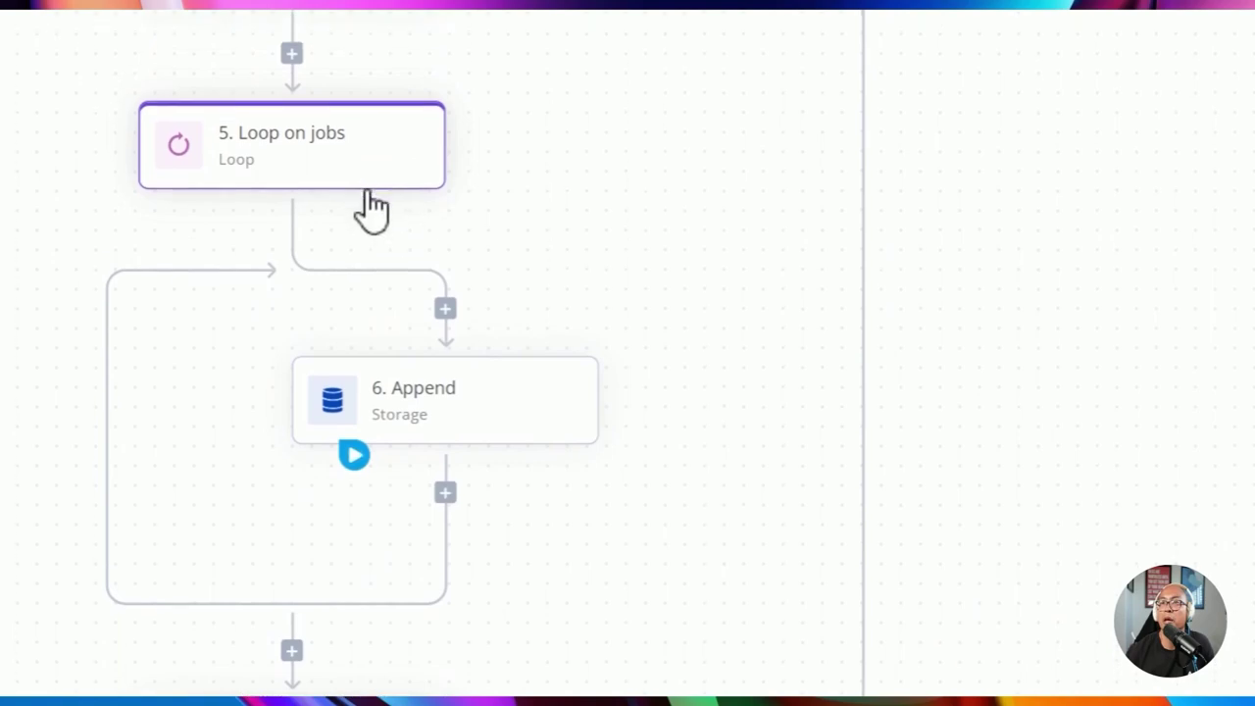
# Step: Examine the Append storage step inside the loop: its action, key, HTML value, store scope and separator
pyautogui.click(441, 392)
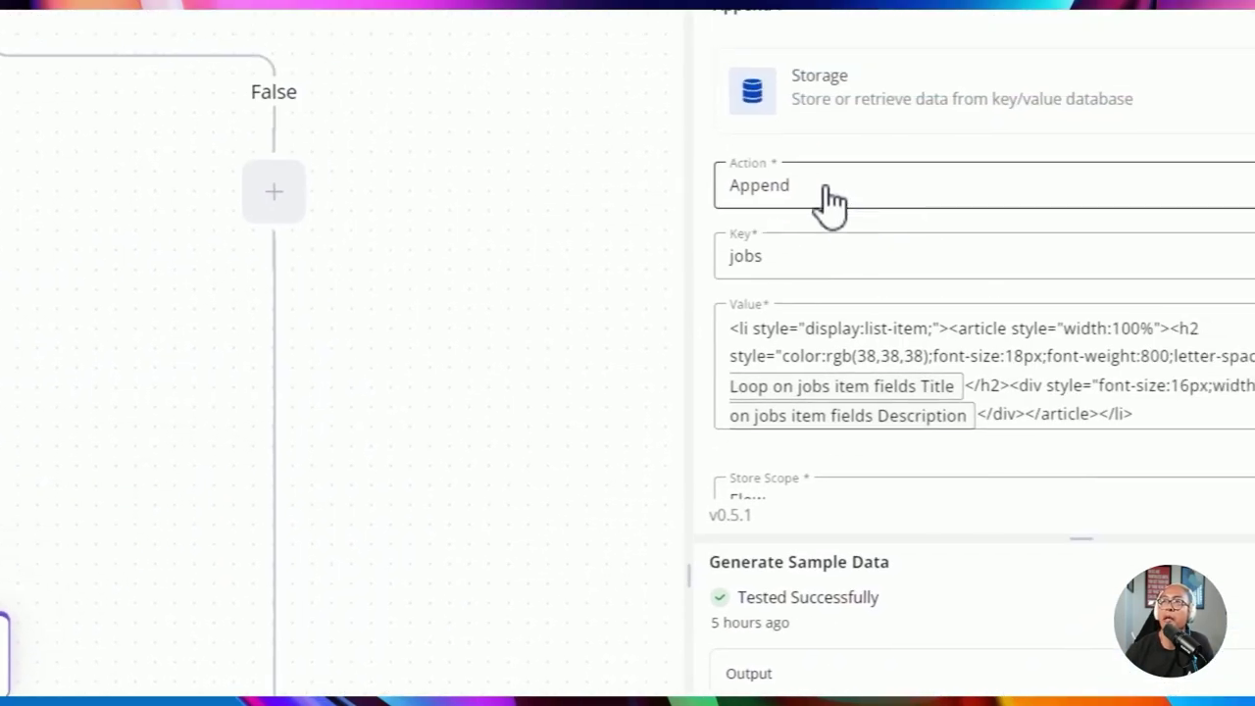
pyautogui.doubleClick(802, 324)
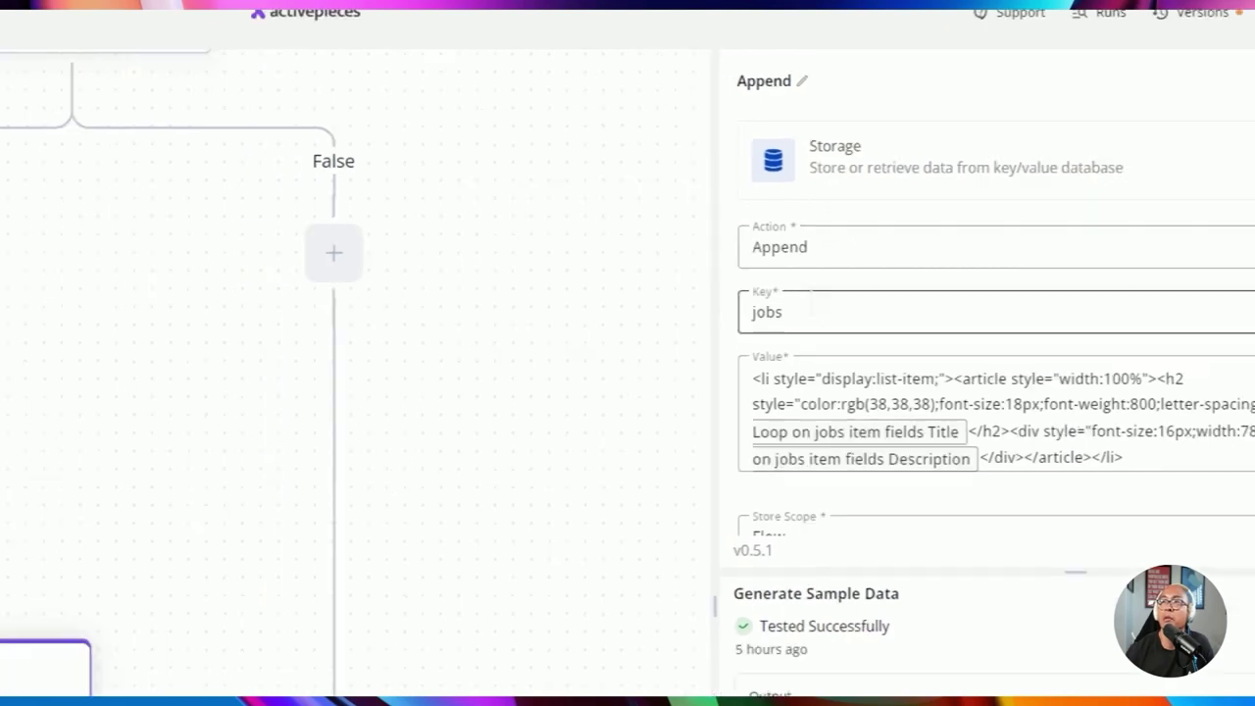
pyautogui.scroll(-3, 833, 392)
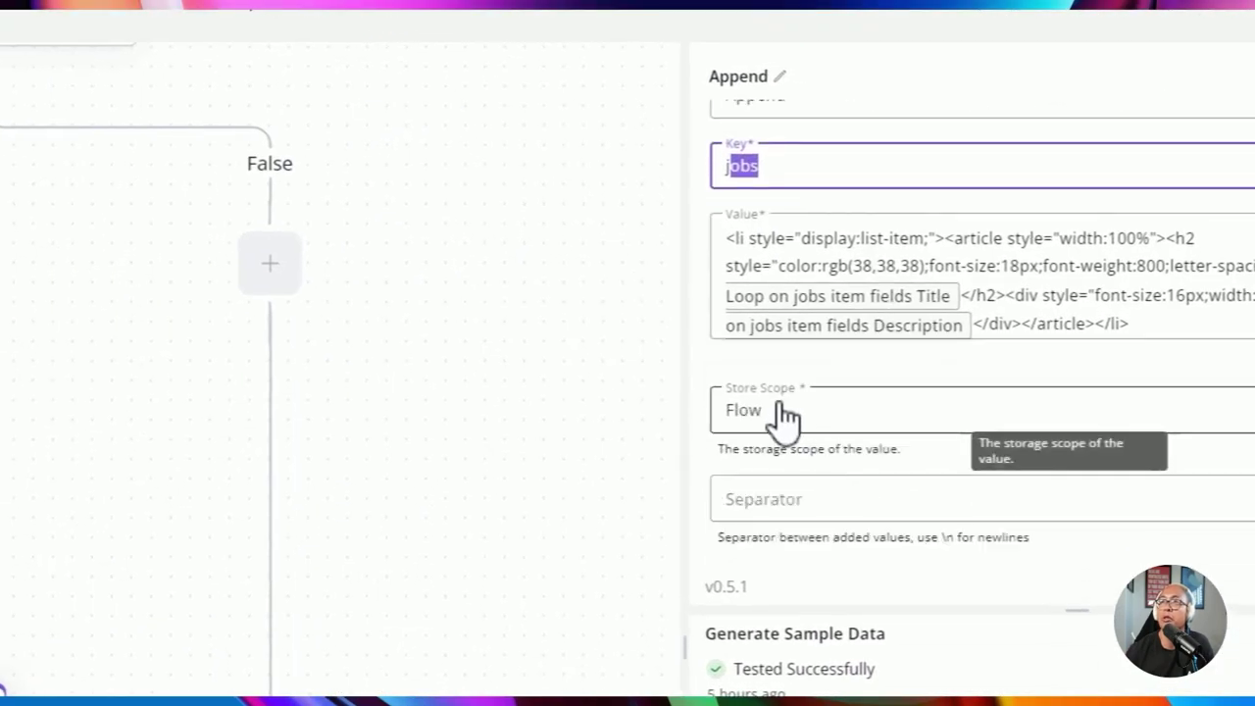
pyautogui.click(791, 512)
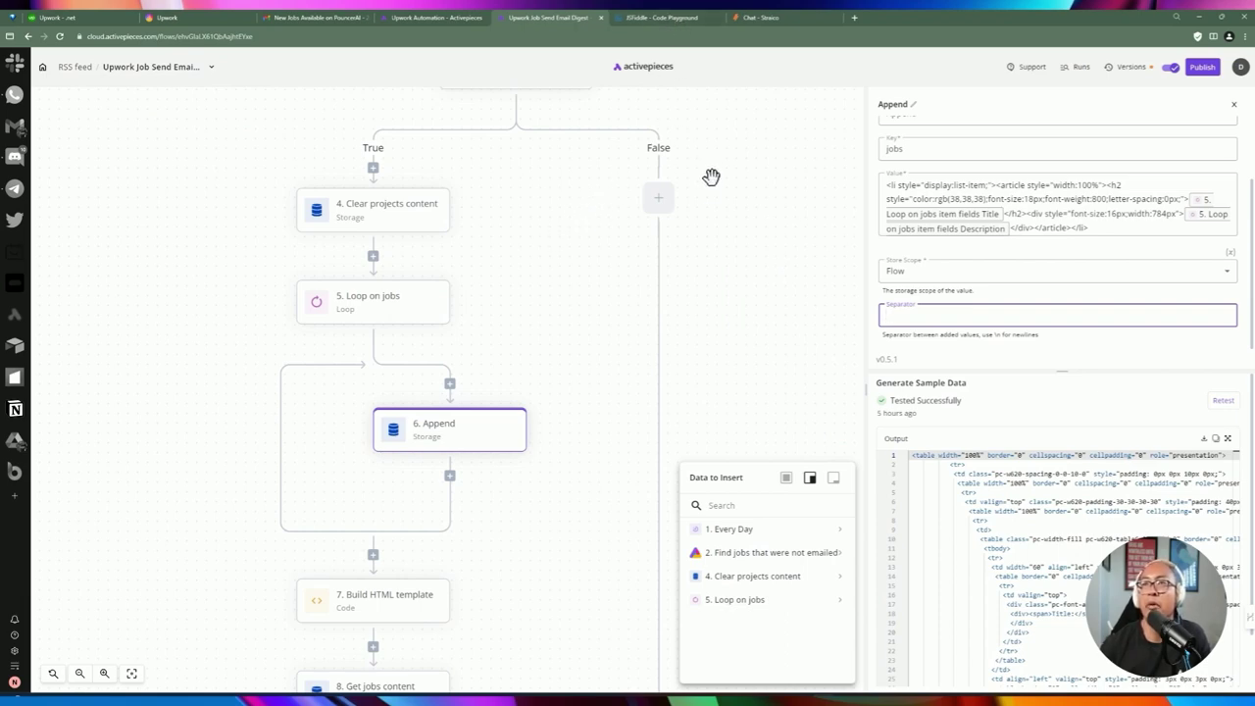
# Step: View the email's HTML template in JSFiddle, and open the Upwork Digest email in the Gmail inbox
pyautogui.click(658, 21)
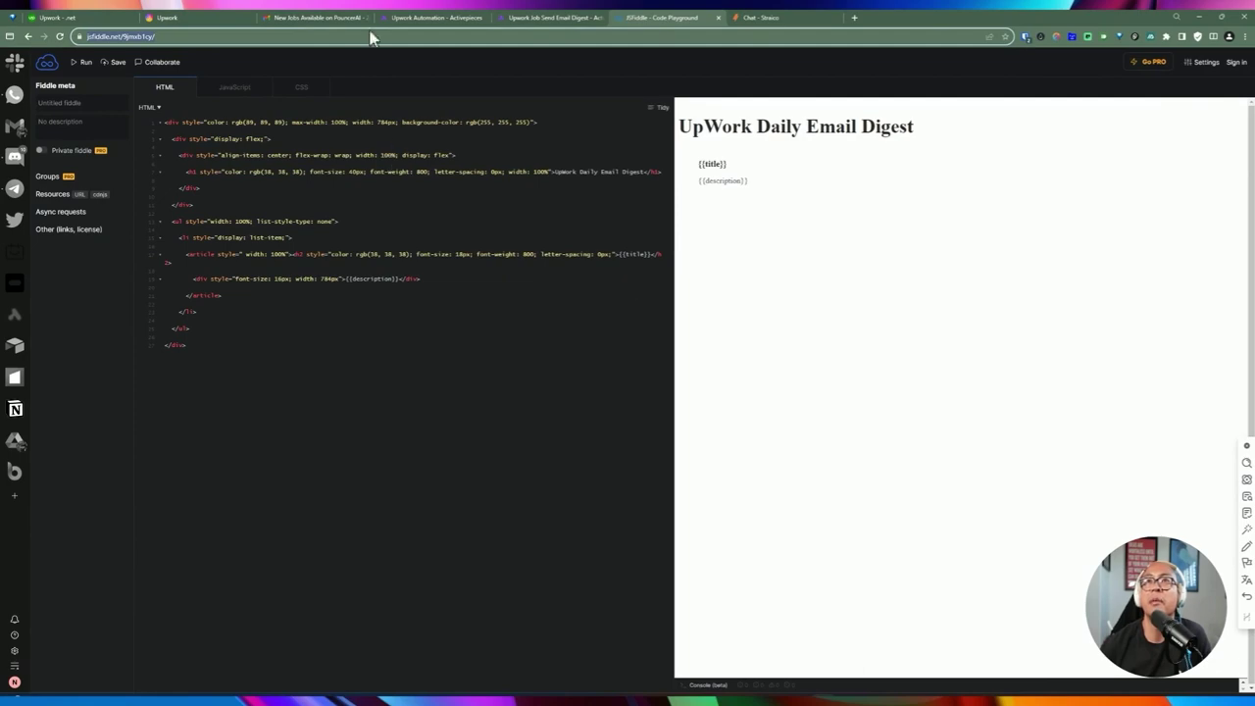
pyautogui.click(314, 16)
pyautogui.click(162, 245)
pyautogui.click(706, 213)
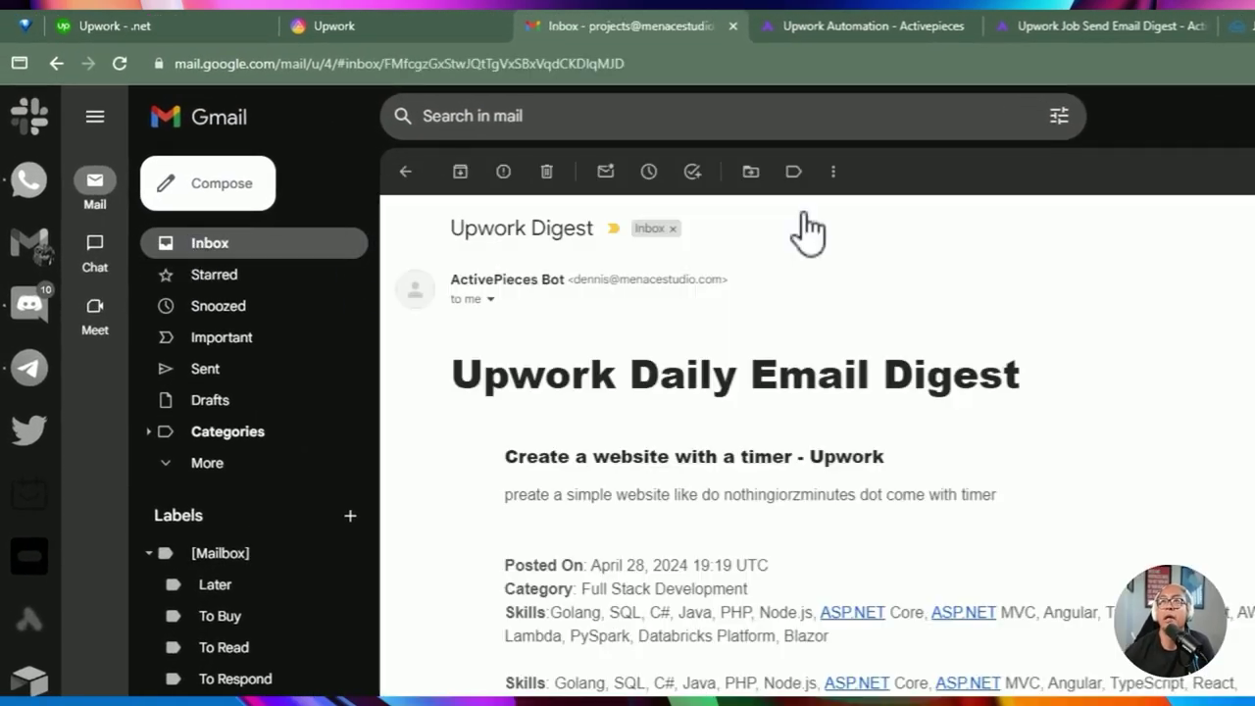
# Step: Examine the digest email's heading and the title and description of its first job
pyautogui.moveTo(483, 373); pyautogui.dragTo(814, 380)
pyautogui.click(517, 377)
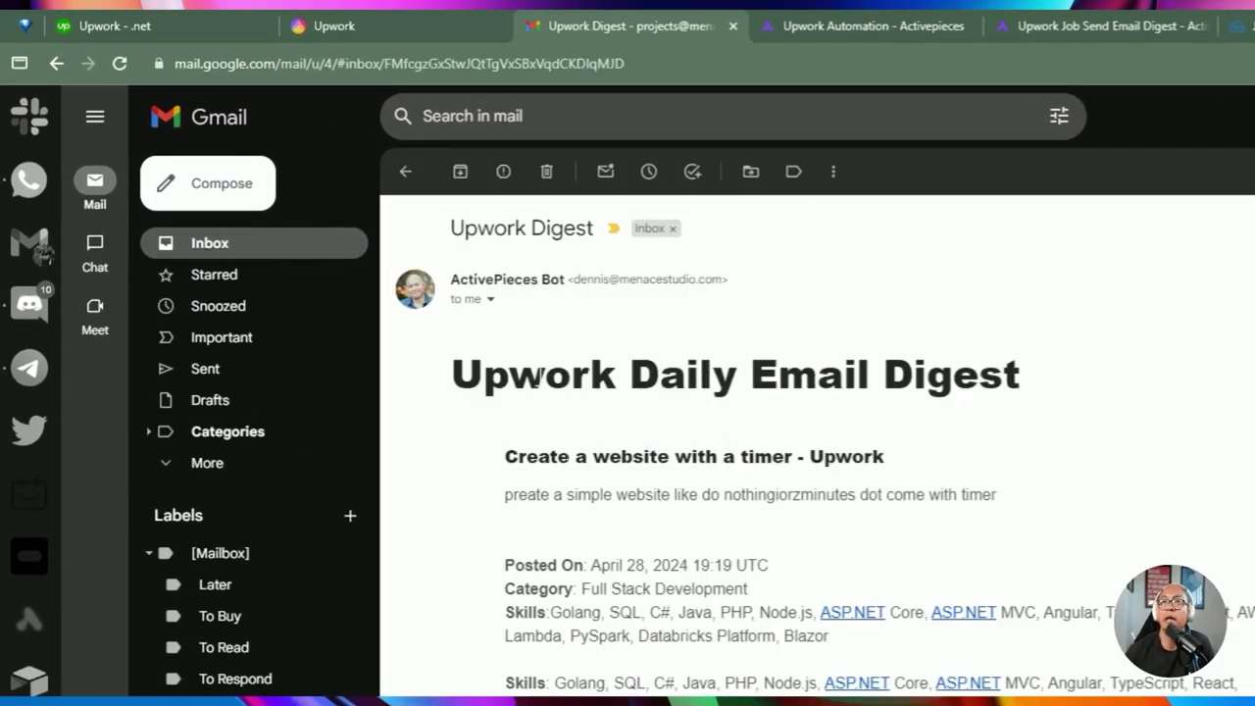
pyautogui.moveTo(517, 379); pyautogui.dragTo(884, 375)
pyautogui.moveTo(518, 457); pyautogui.dragTo(646, 457)
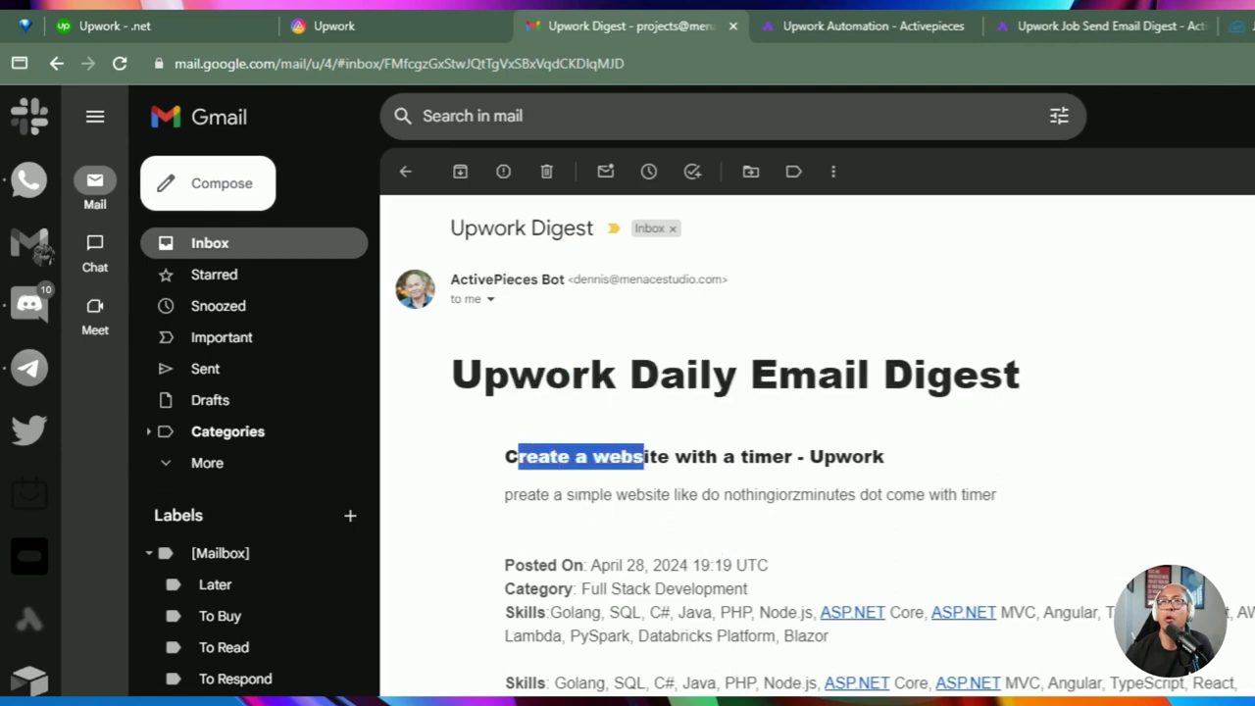
pyautogui.click(542, 485)
pyautogui.moveTo(518, 457); pyautogui.dragTo(668, 457)
pyautogui.click(617, 484)
pyautogui.moveTo(587, 457); pyautogui.dragTo(667, 457)
pyautogui.moveTo(518, 494); pyautogui.dragTo(682, 530)
pyautogui.scroll(-3, 682, 530)
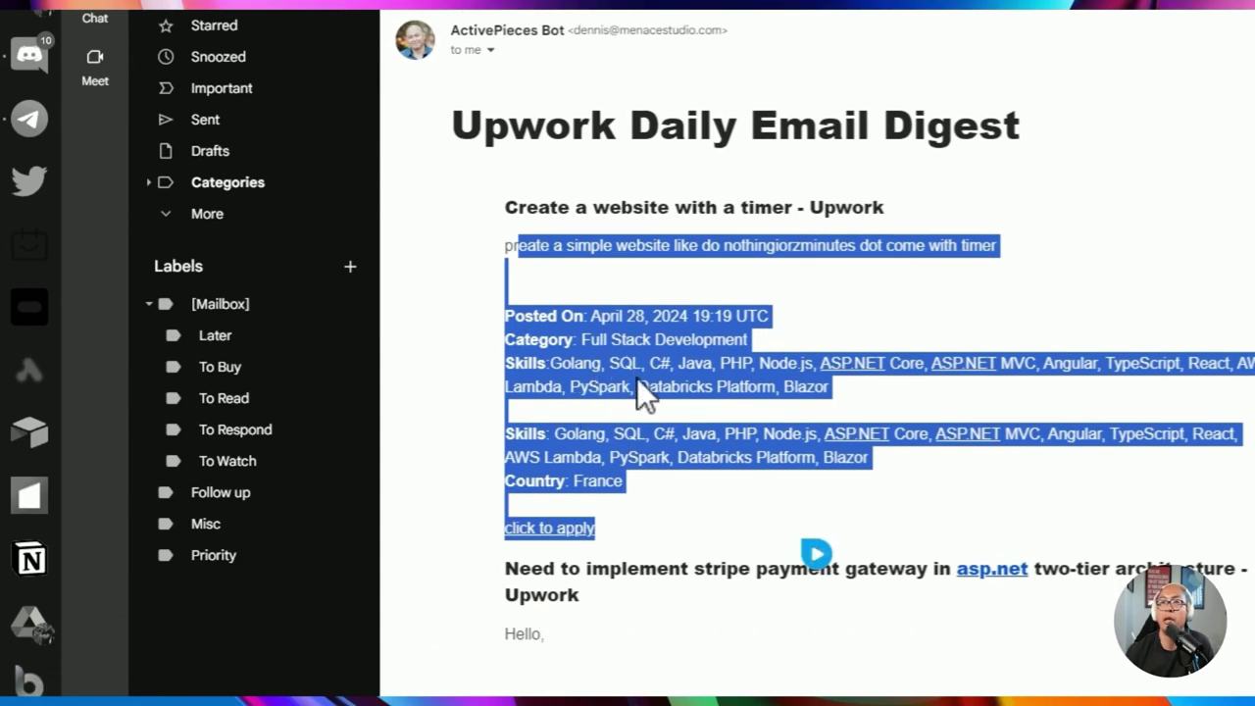
pyautogui.click(574, 569)
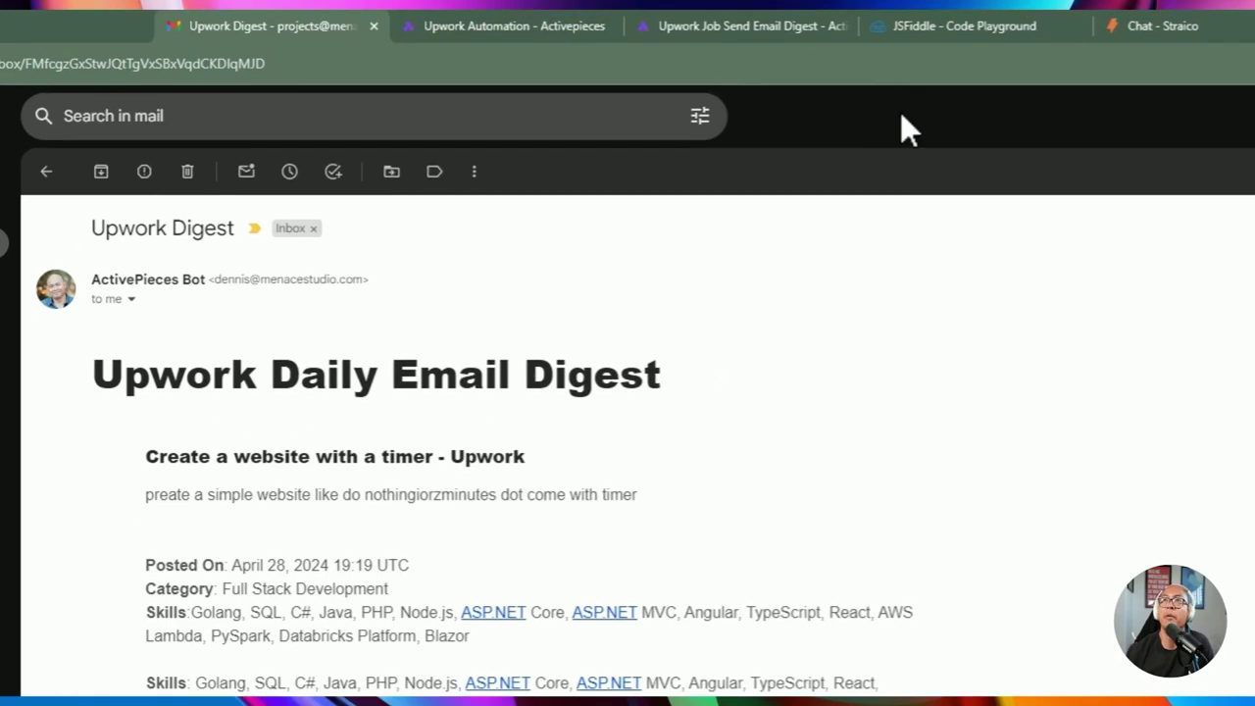
# Step: Switch to the JSFiddle template, change its h1 heading to "Upwork Daily Email Digest" and run the fiddle
pyautogui.click(947, 27)
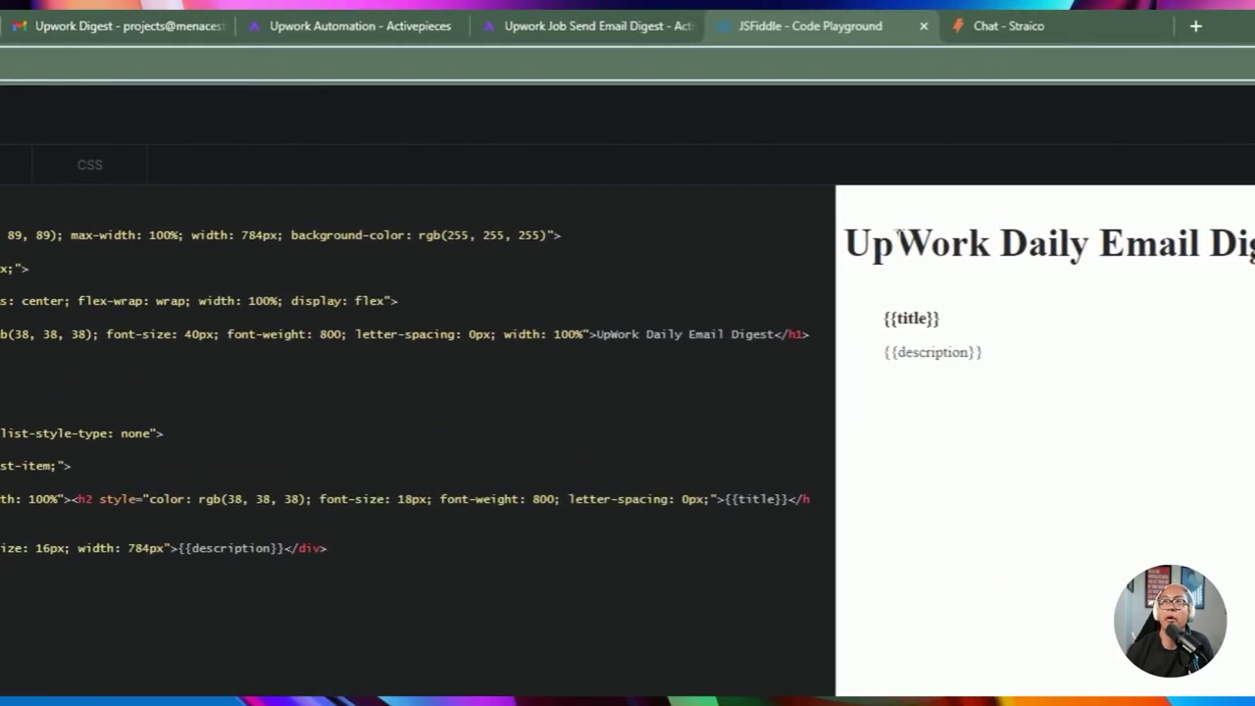
pyautogui.moveTo(985, 240); pyautogui.dragTo(1254, 241)
pyautogui.moveTo(865, 243); pyautogui.dragTo(1059, 241)
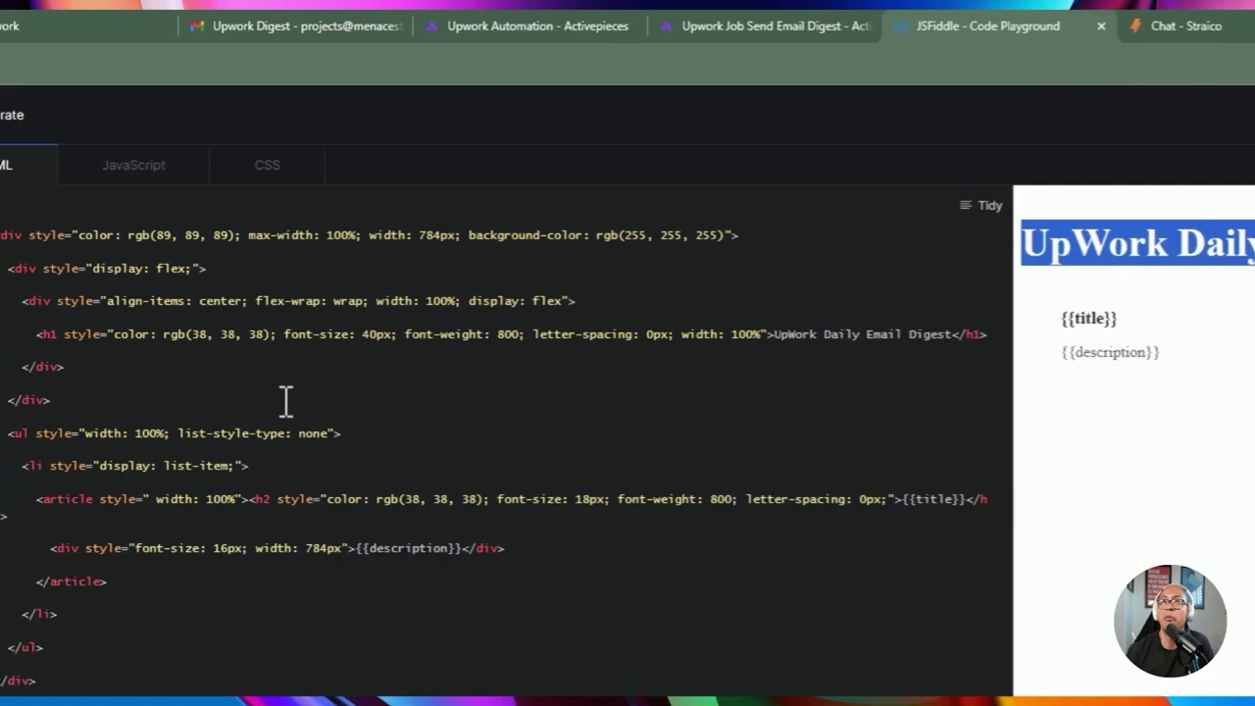
pyautogui.click(287, 394)
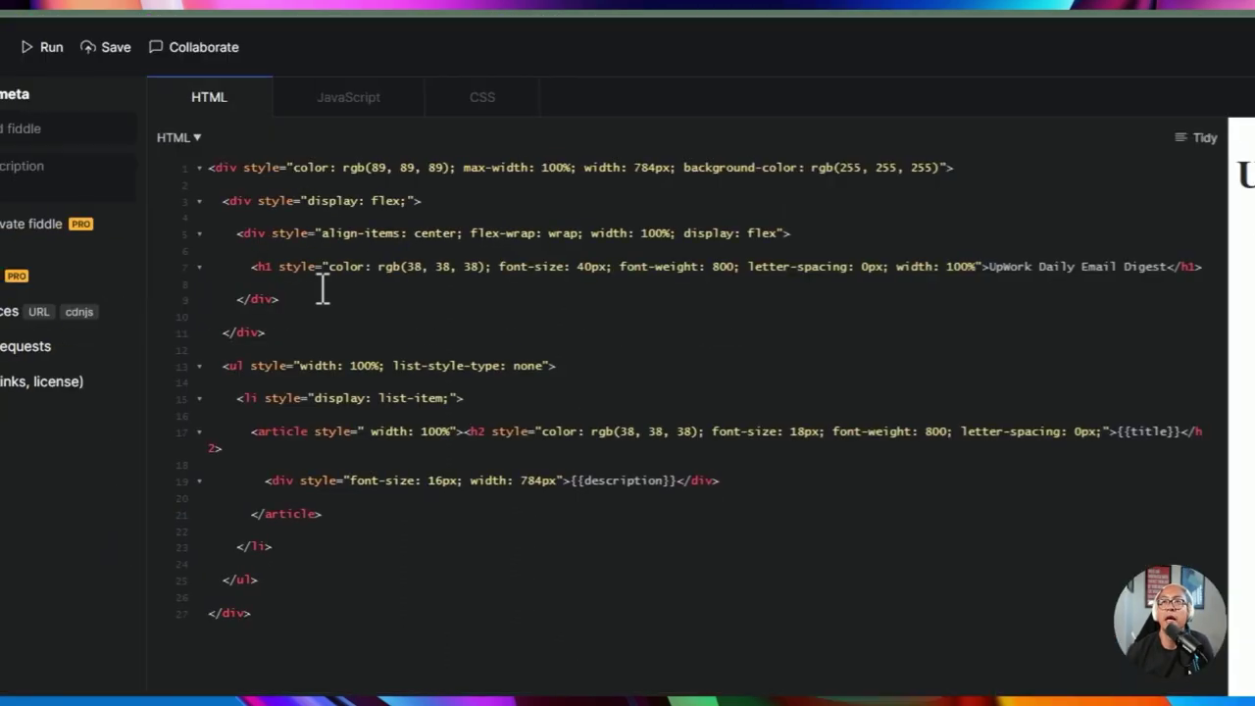
pyautogui.click(226, 264)
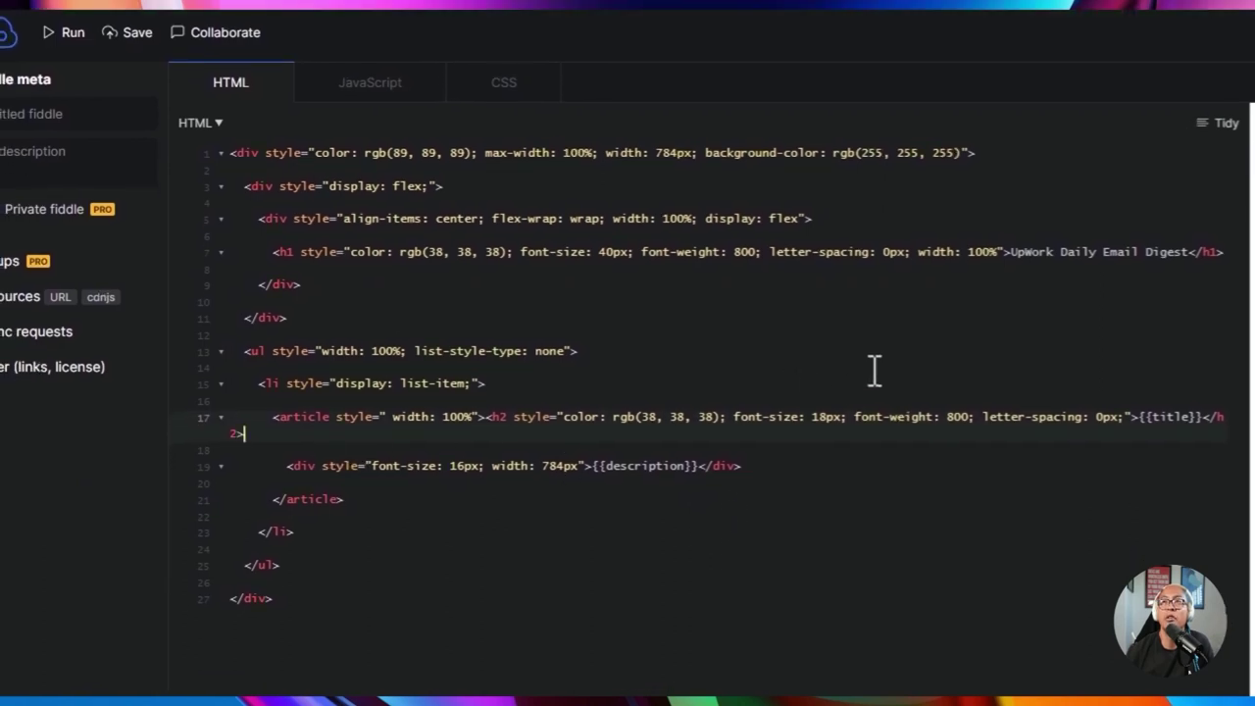
pyautogui.click(1032, 252)
pyautogui.press('BackSpace')
pyautogui.write('w')
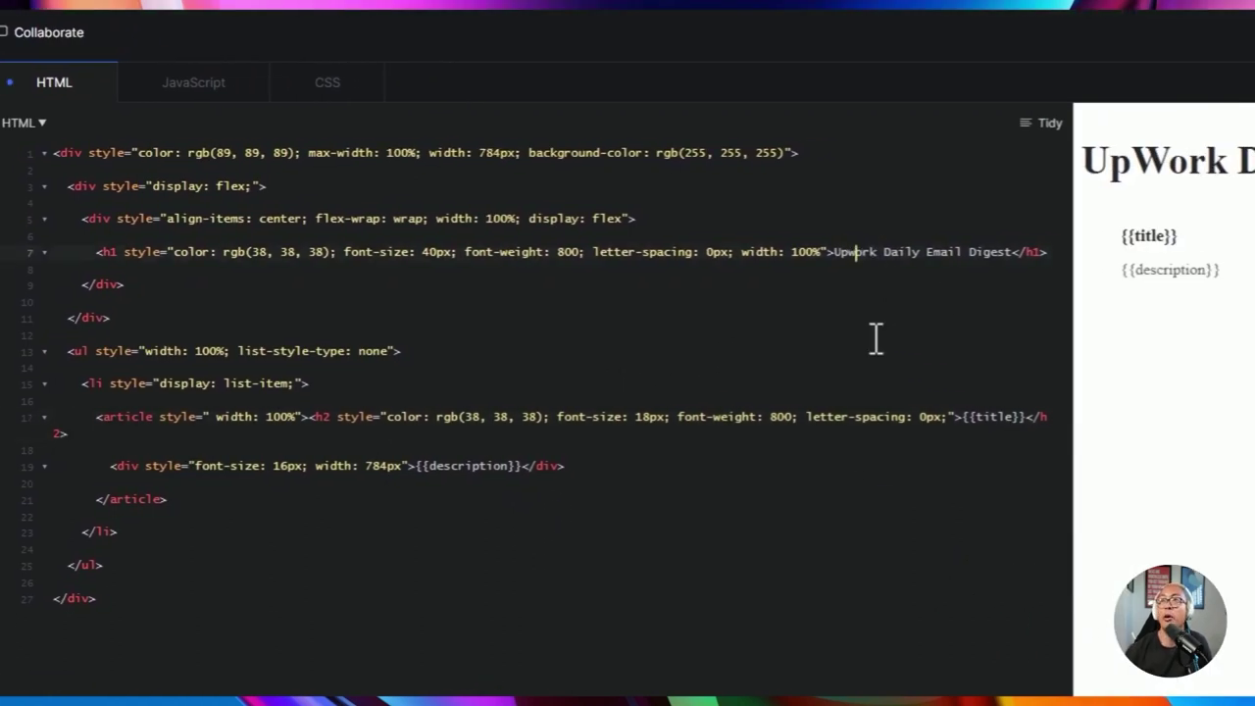
pyautogui.click(759, 353)
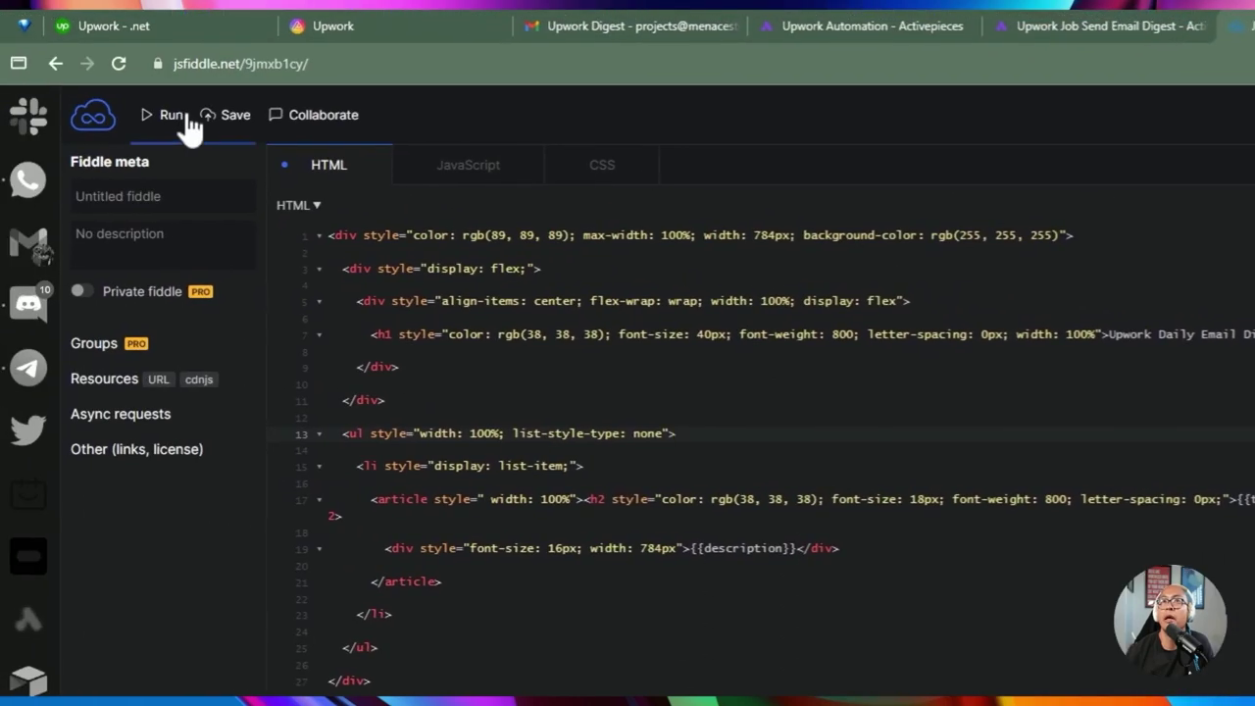
pyautogui.click(172, 114)
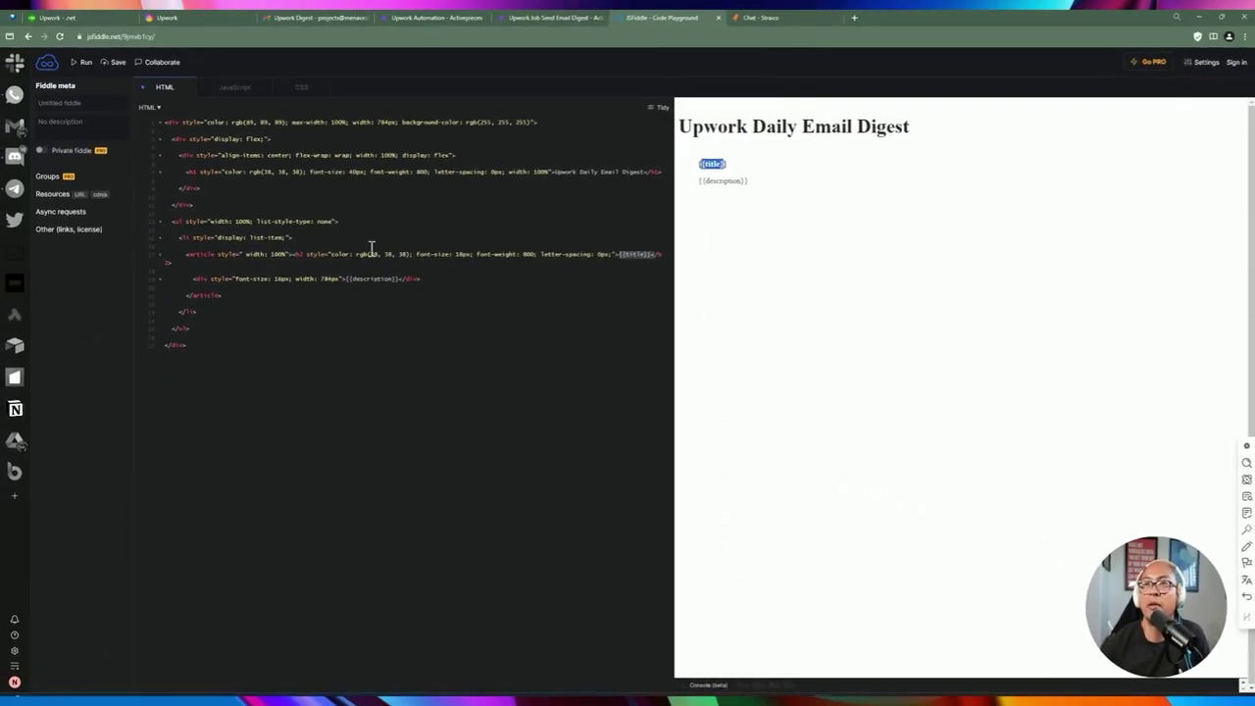
# Step: Examine the {{title}} and {{description}} placeholders and the full extent of the template's HTML
pyautogui.hotkey('ctrl', 'c')
pyautogui.moveTo(348, 278); pyautogui.dragTo(400, 277)
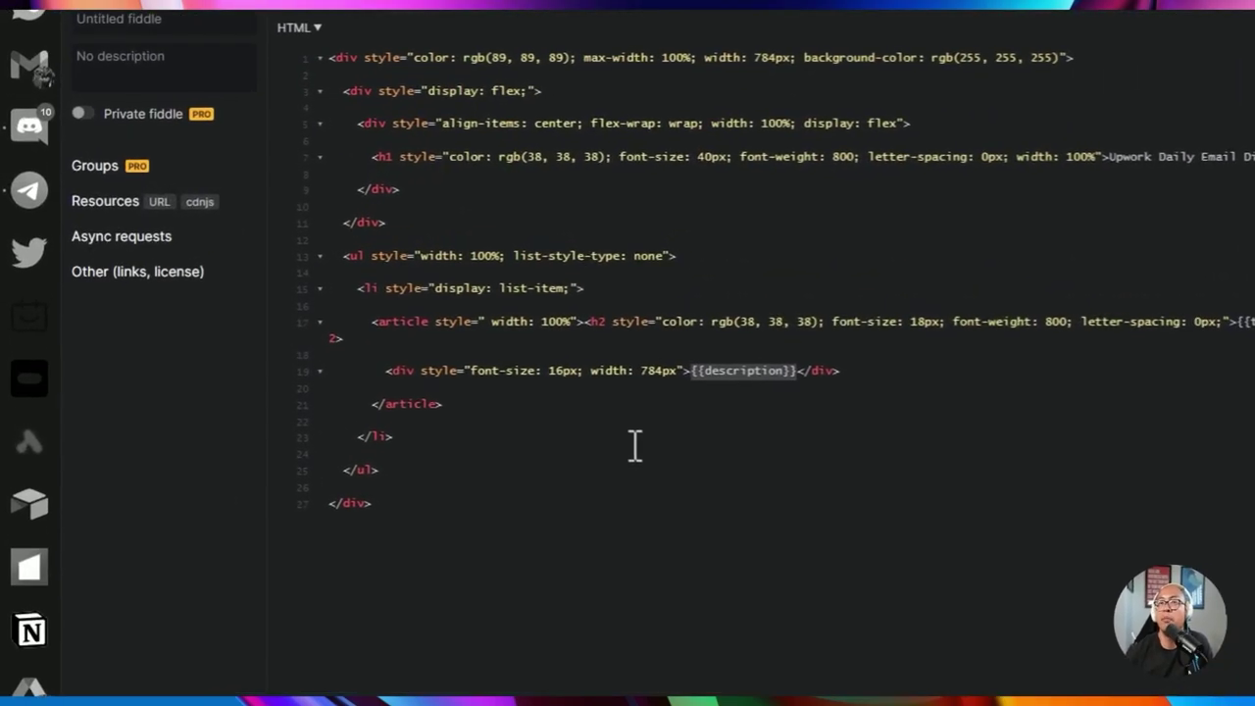
pyautogui.moveTo(416, 525); pyautogui.dragTo(309, 67)
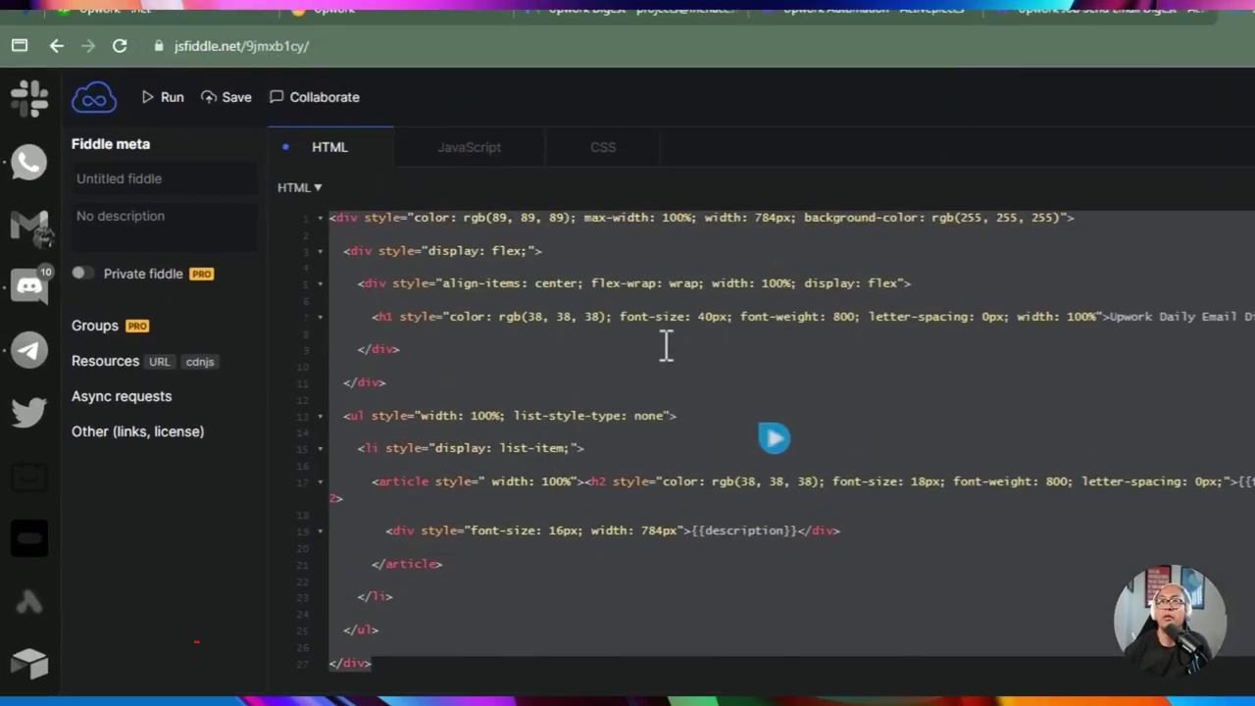
pyautogui.click(695, 210)
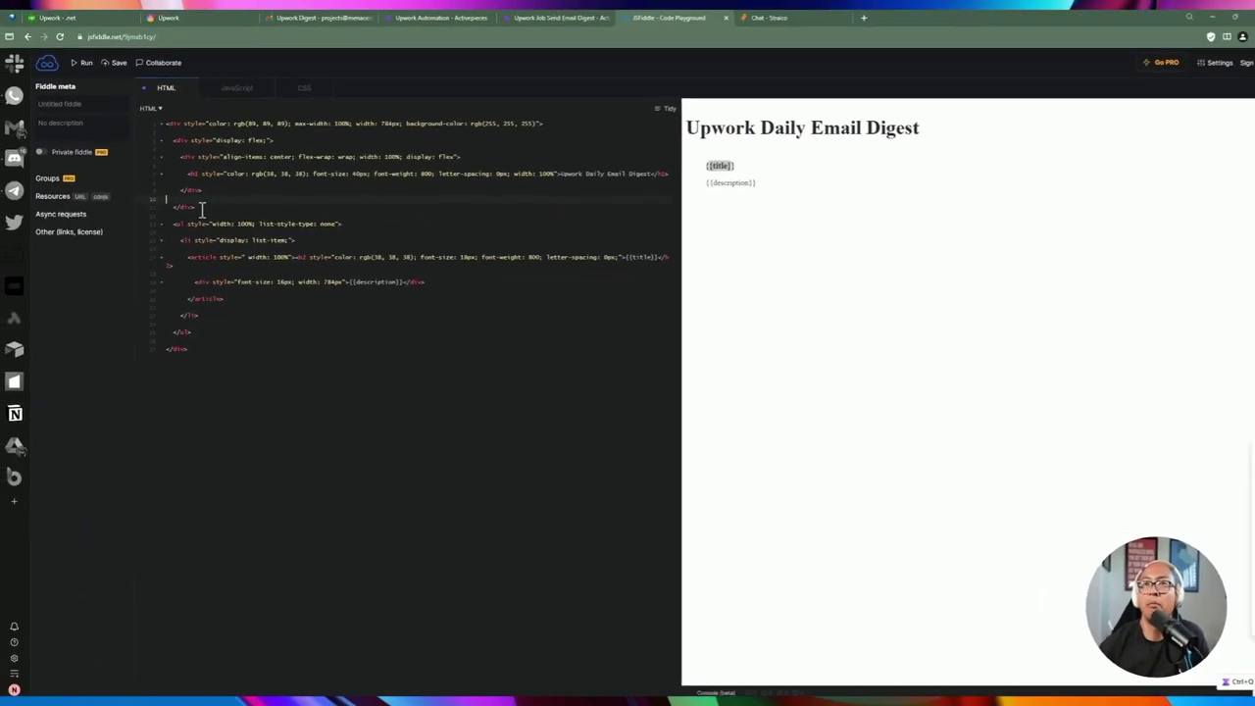
# Step: Duplicate the list item block holding the title and description inside the ul, and run the fiddle to preview repeated jobs
pyautogui.moveTo(179, 237); pyautogui.dragTo(244, 314)
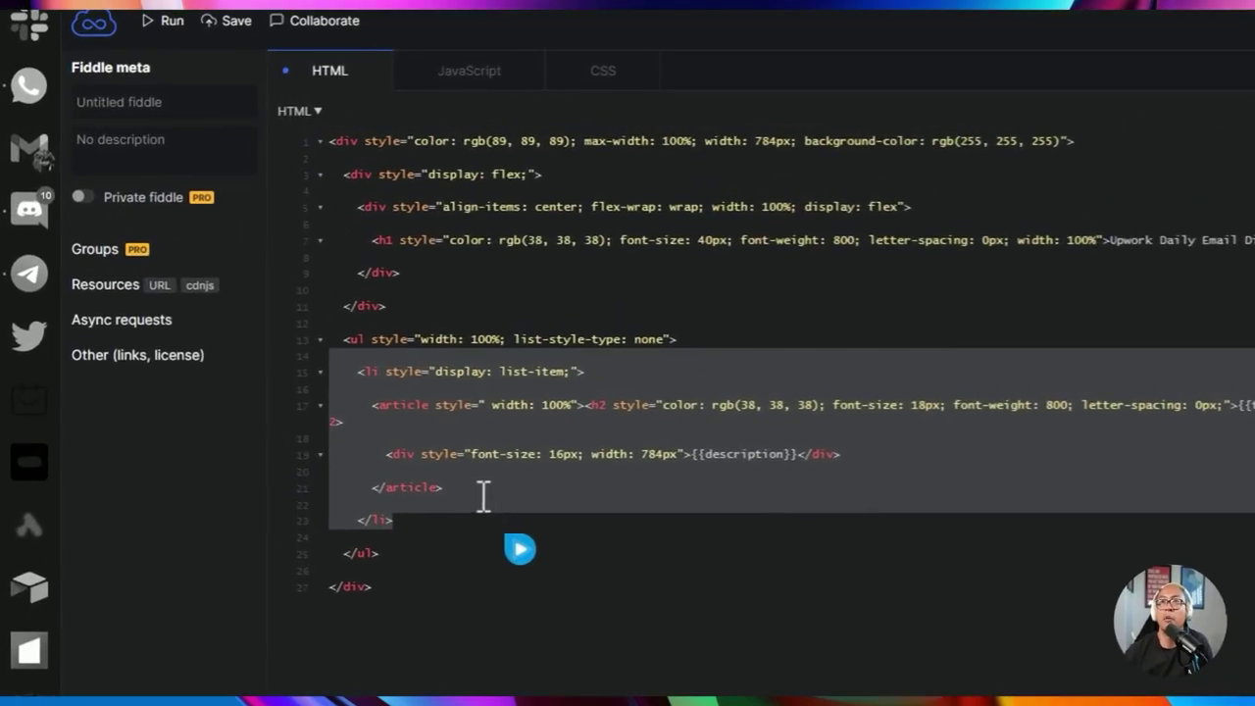
pyautogui.click(426, 520)
pyautogui.press('Return')
pyautogui.hotkey('ctrl', 'v')
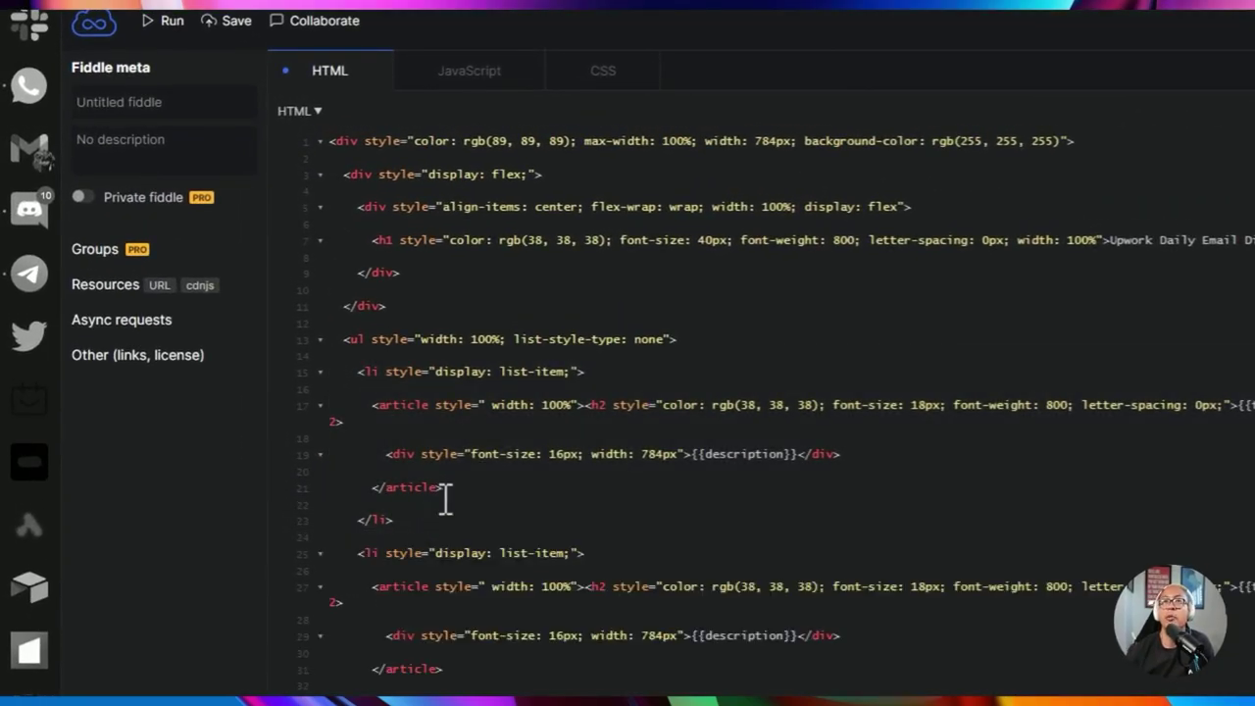
pyautogui.click(167, 20)
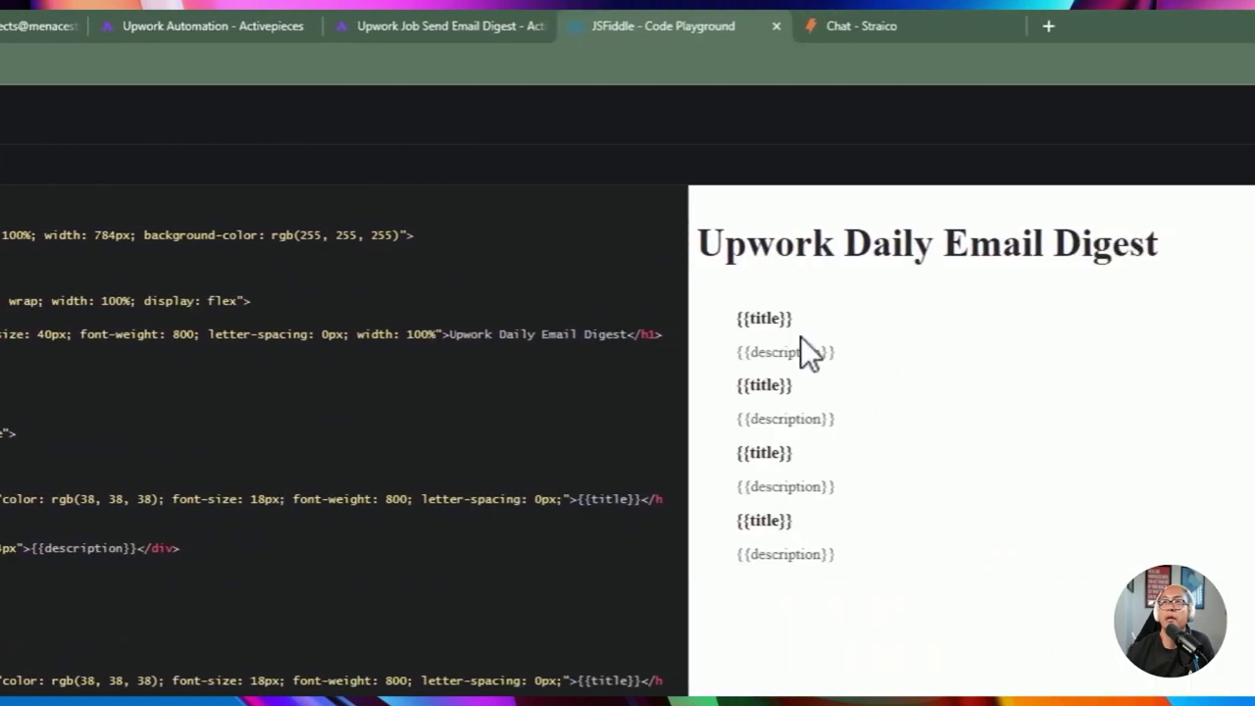
pyautogui.moveTo(786, 320); pyautogui.dragTo(766, 320)
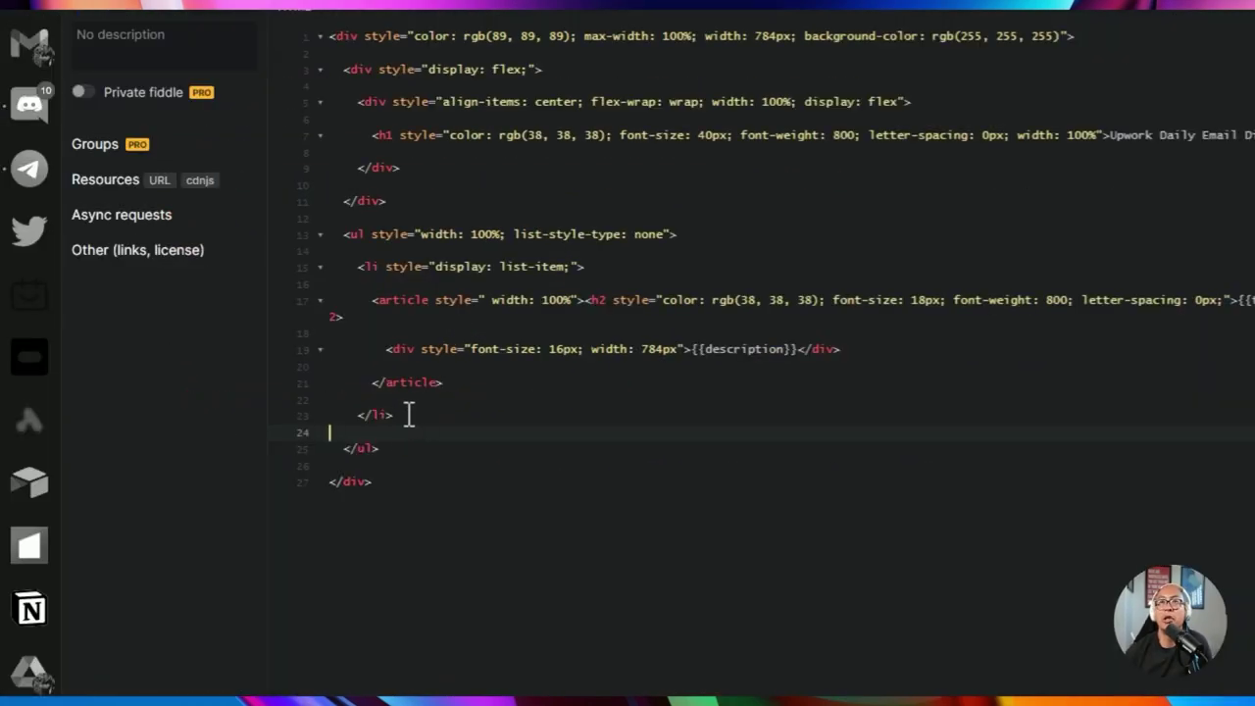
# Step: Compare the template's list item block with the HTML value of the Append step in the Activepieces digest flow
pyautogui.moveTo(408, 415); pyautogui.dragTo(343, 273)
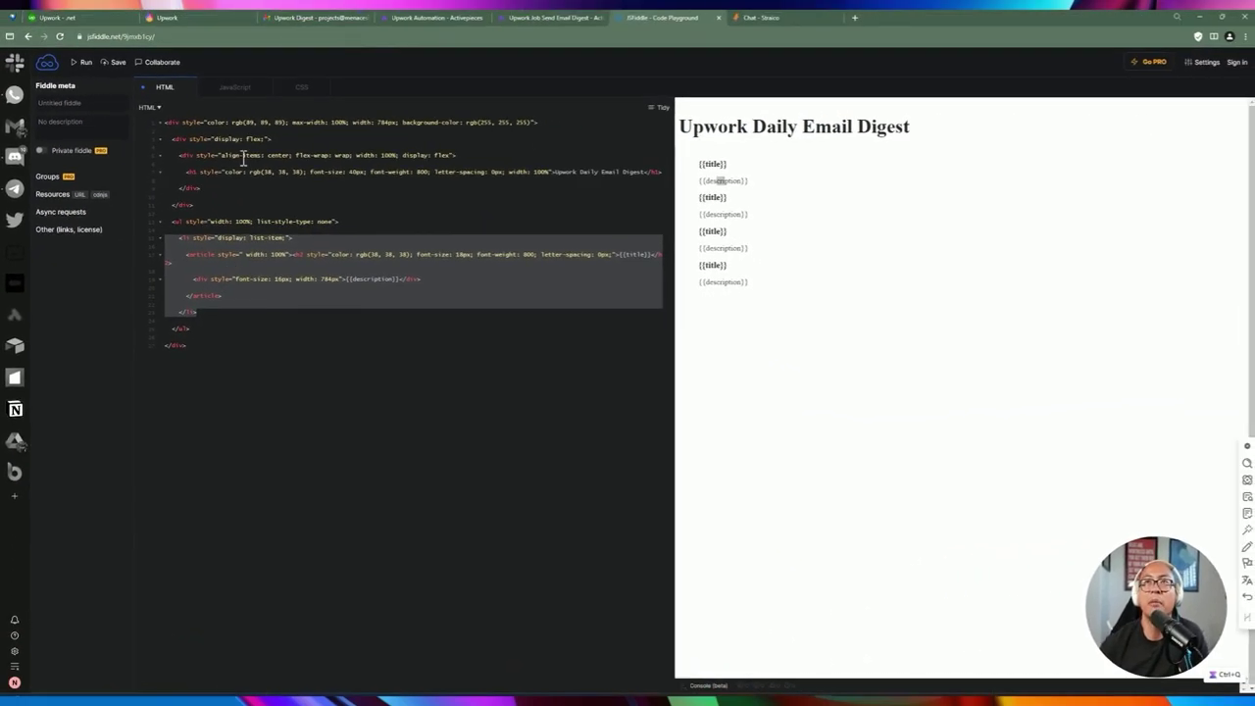
pyautogui.click(516, 20)
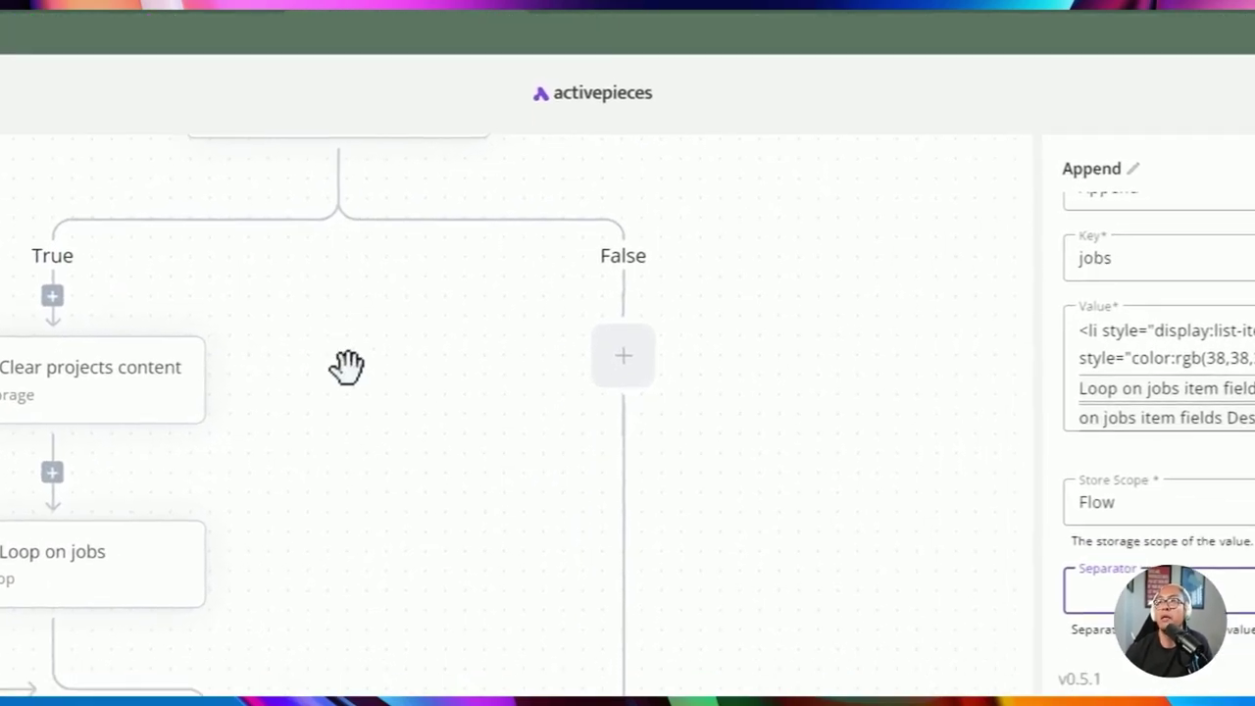
pyautogui.moveTo(889, 480); pyautogui.dragTo(588, 337)
pyautogui.moveTo(635, 103); pyautogui.dragTo(690, 103)
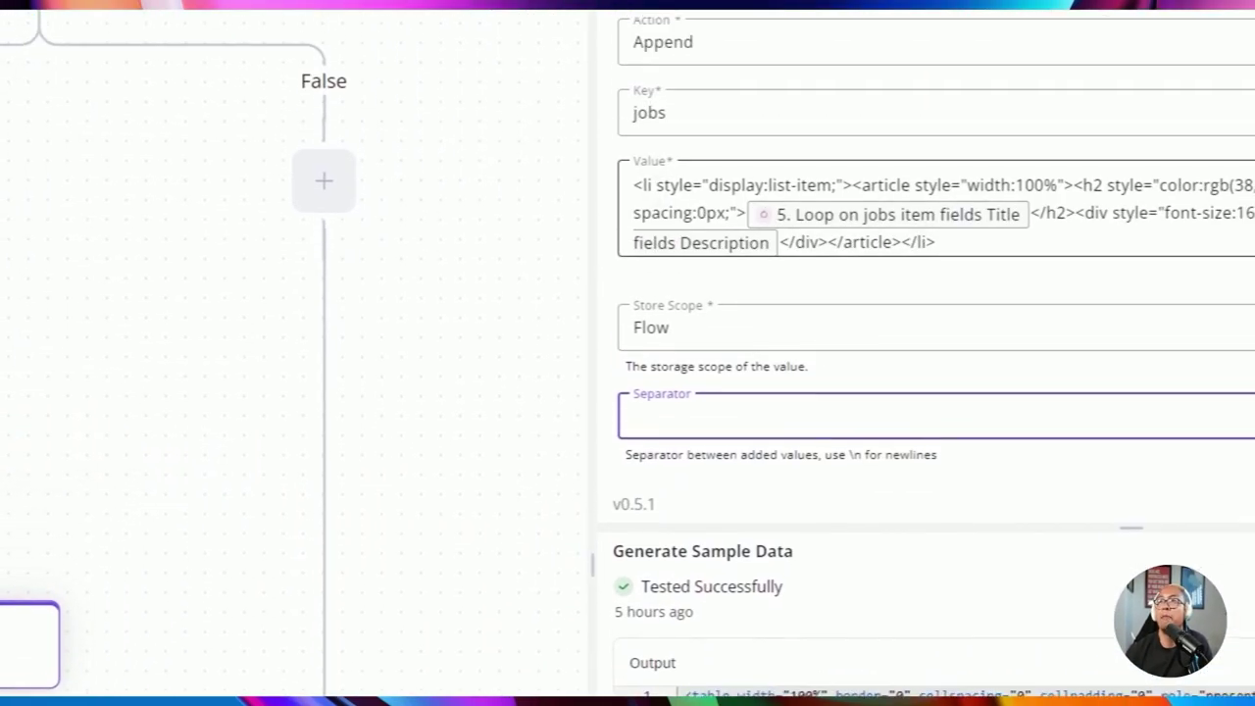
pyautogui.moveTo(690, 187); pyautogui.dragTo(936, 246)
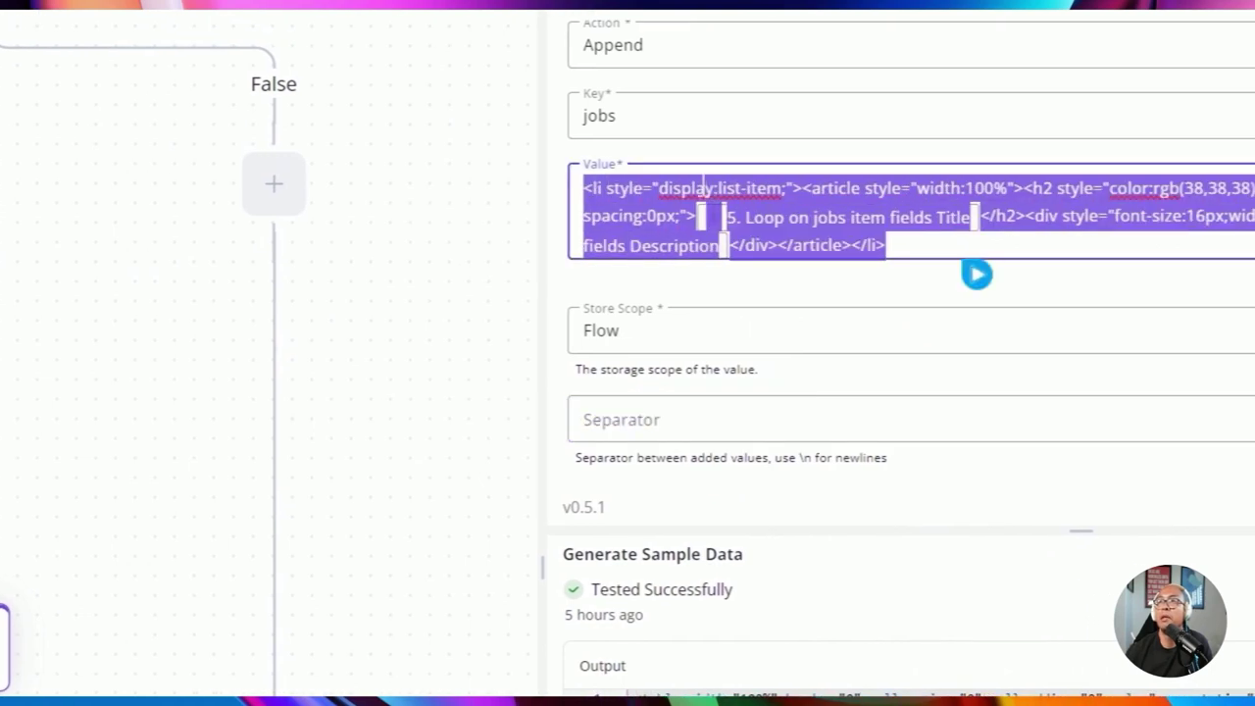
pyautogui.click(747, 188)
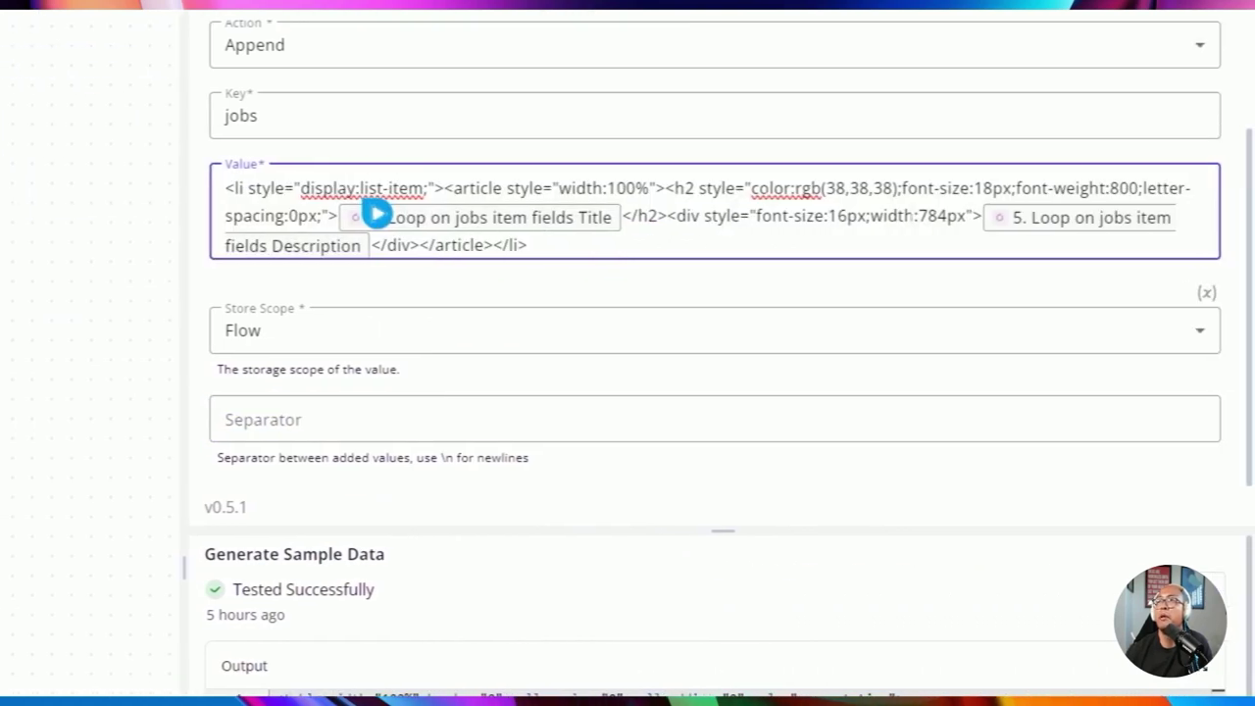
# Step: Examine the Loop on jobs Title and Description fields inserted in the Append value, and the div tag around the description
pyautogui.click(298, 216)
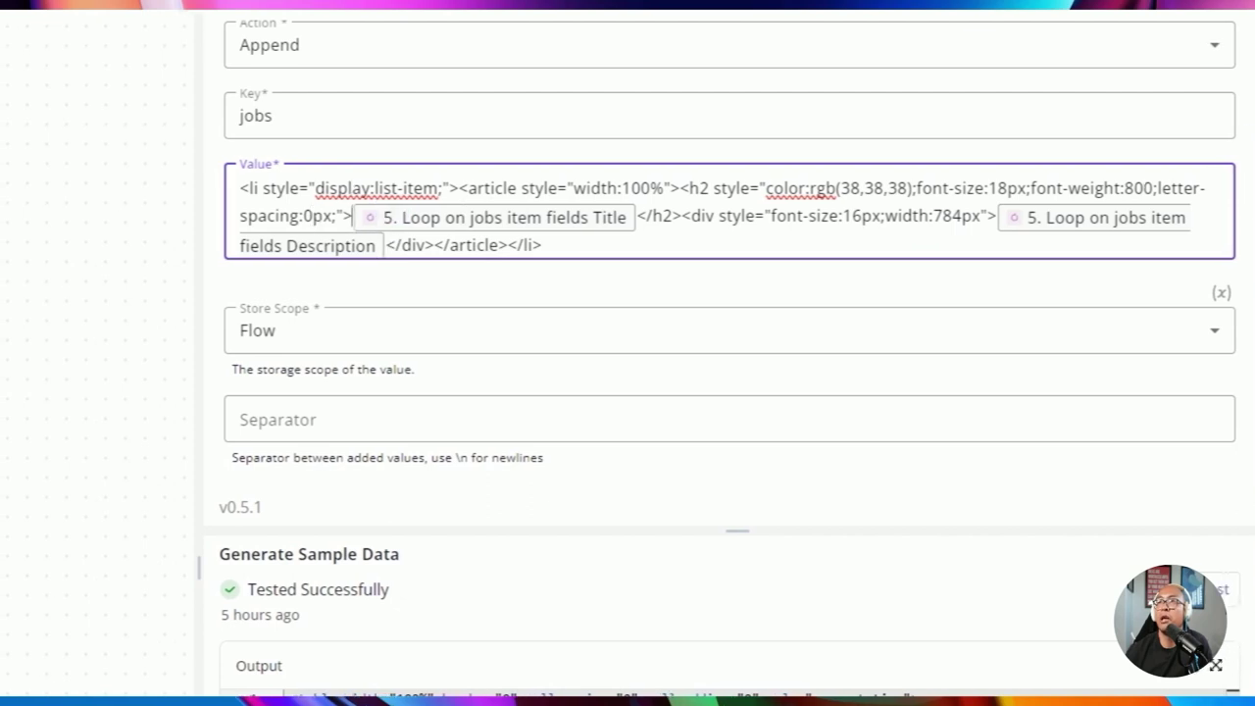
pyautogui.moveTo(353, 217); pyautogui.dragTo(646, 217)
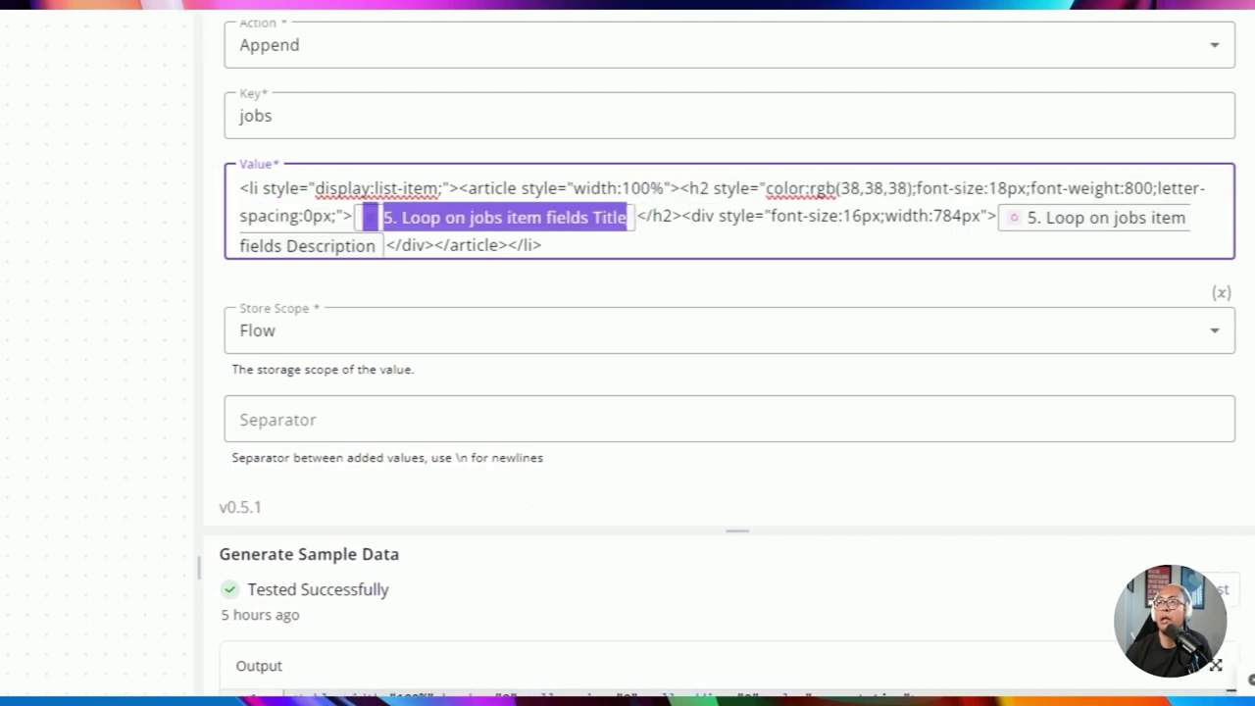
pyautogui.click(999, 218)
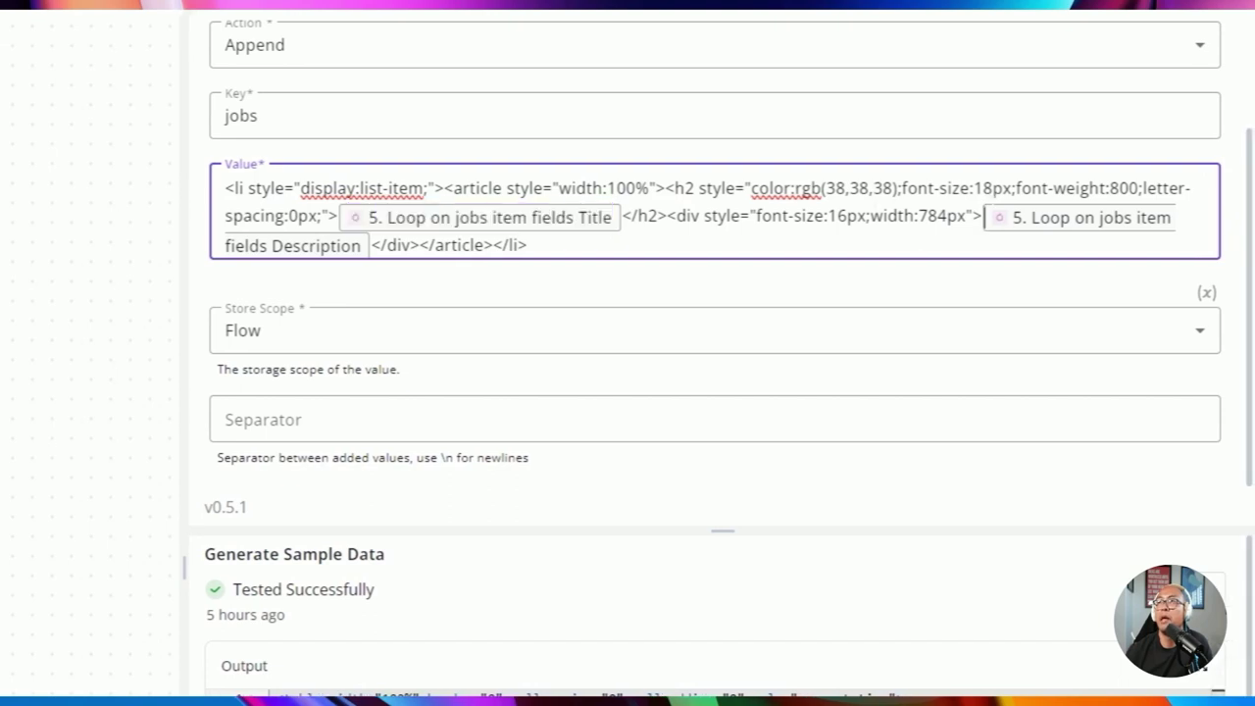
pyautogui.moveTo(992, 217); pyautogui.dragTo(396, 245)
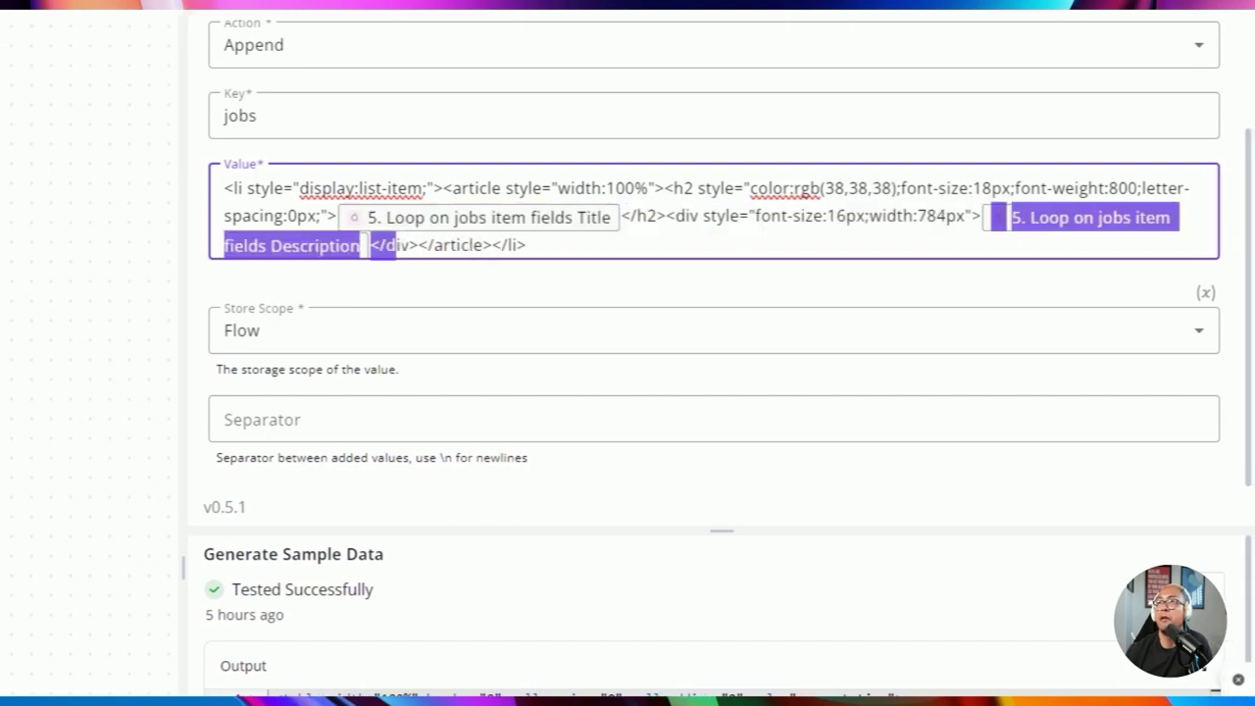
pyautogui.moveTo(667, 216); pyautogui.dragTo(753, 215)
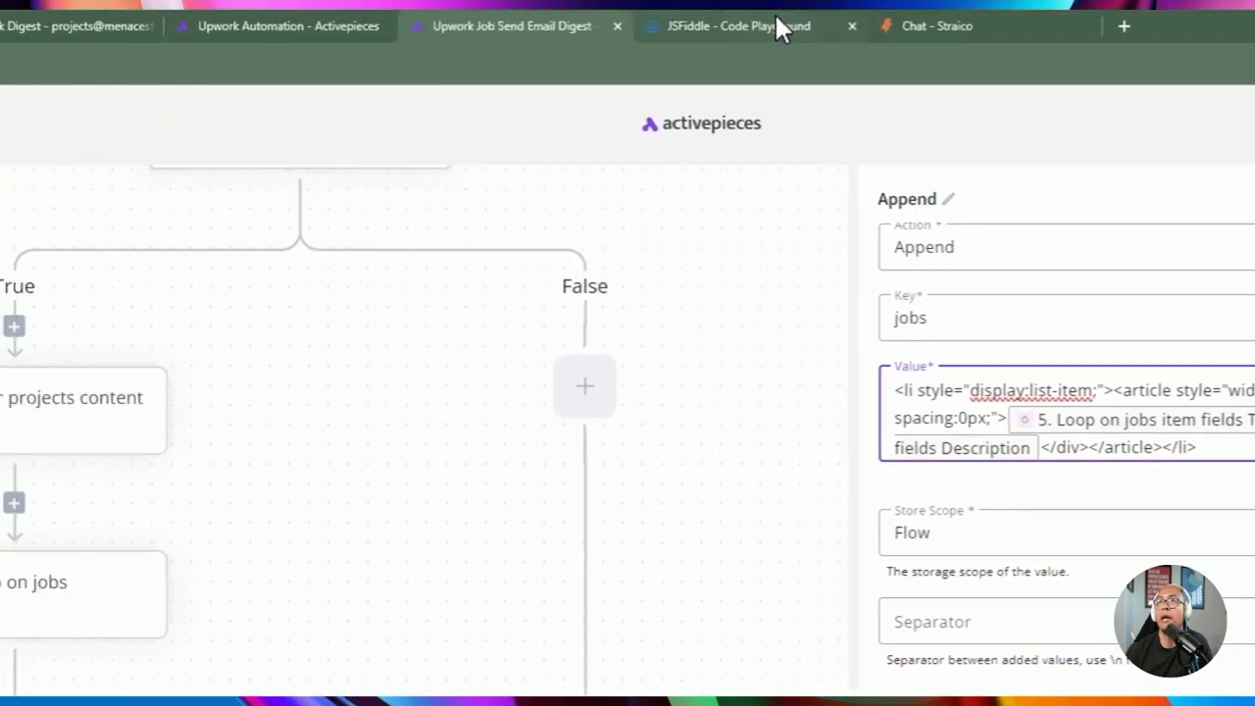
# Step: Return to the JSFiddle template and locate the {{title}} and {{description}} placeholders that match the inserted fields
pyautogui.click(776, 22)
pyautogui.click(362, 510)
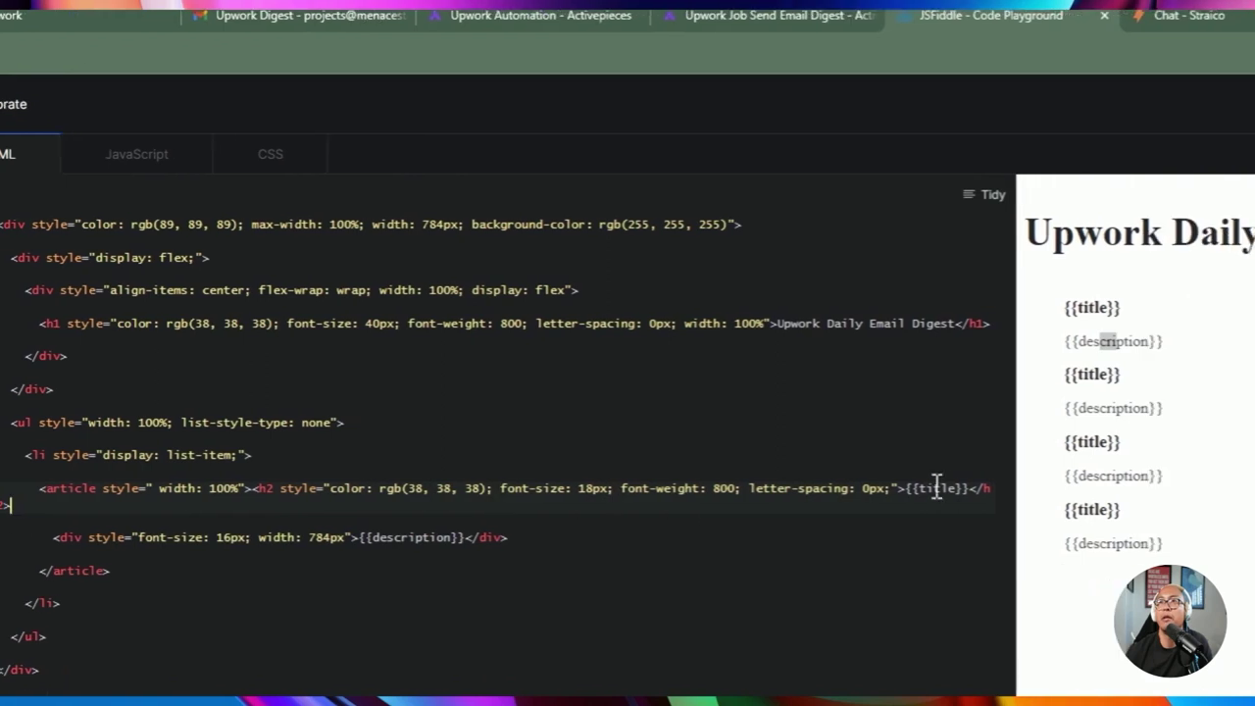
pyautogui.moveTo(512, 474); pyautogui.dragTo(606, 467)
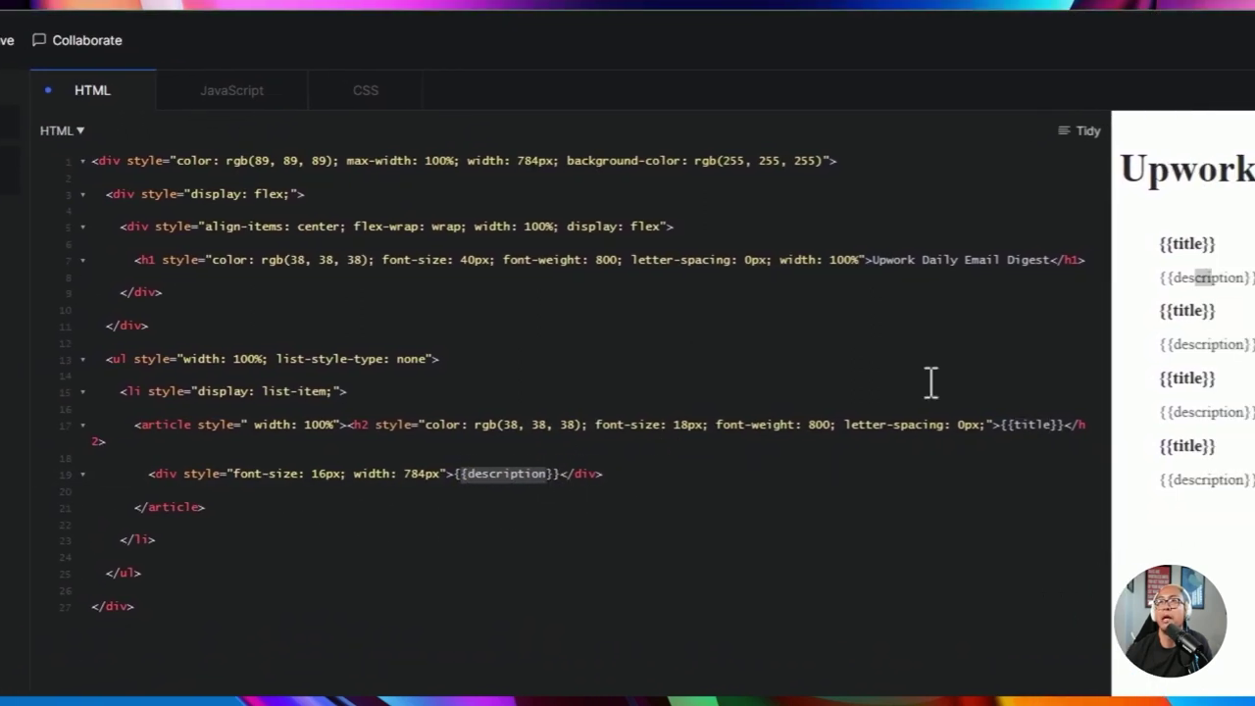
# Step: Go back to the Activepieces flow and review how Loop on jobs leads into the Append step
pyautogui.click(792, 16)
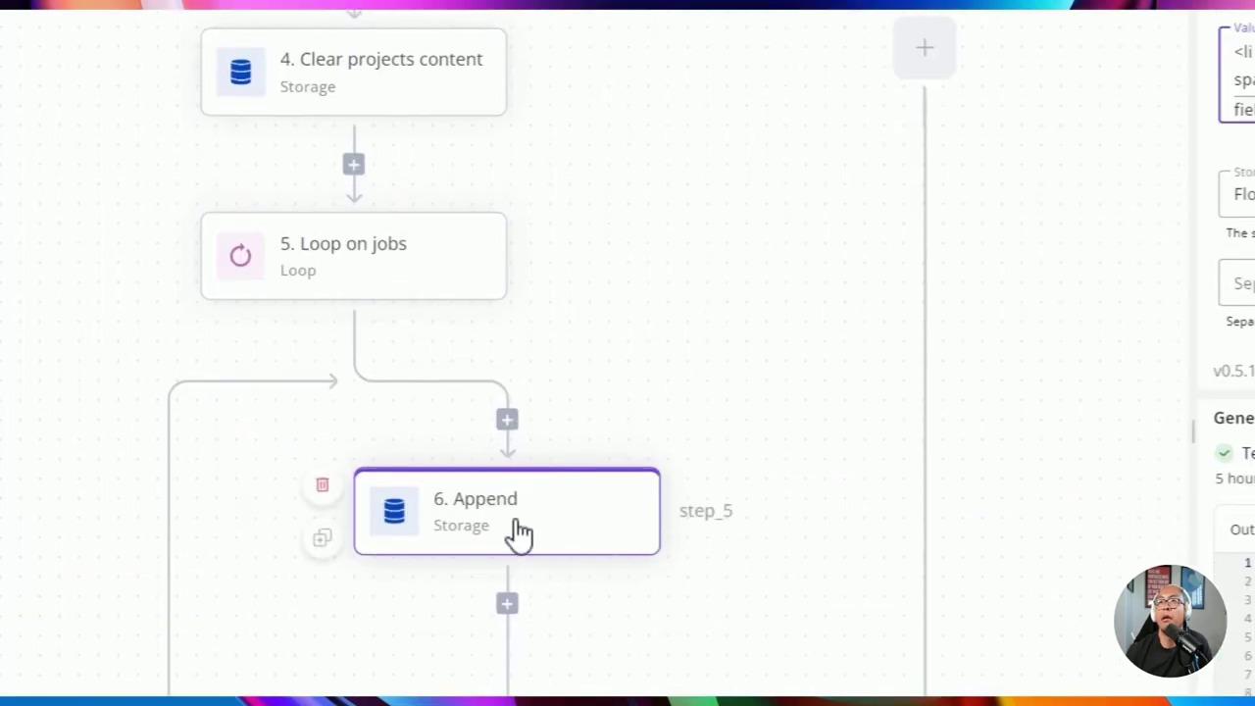
pyautogui.click(340, 266)
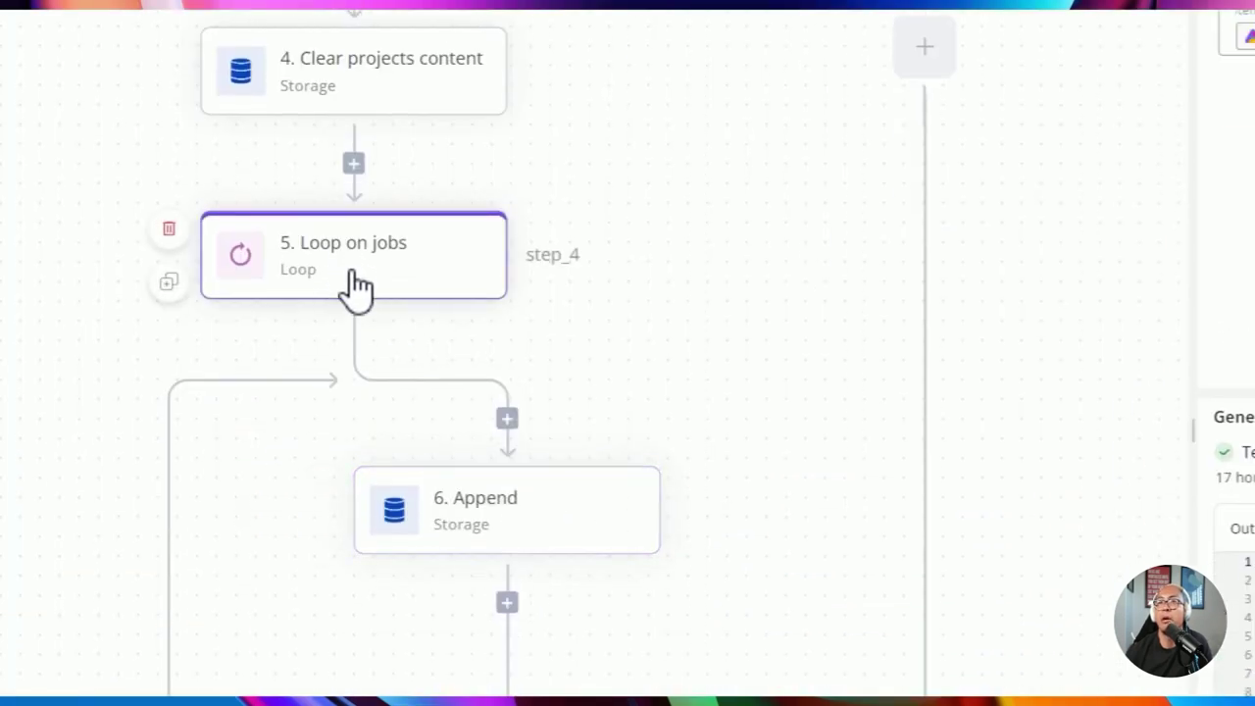
pyautogui.click(465, 524)
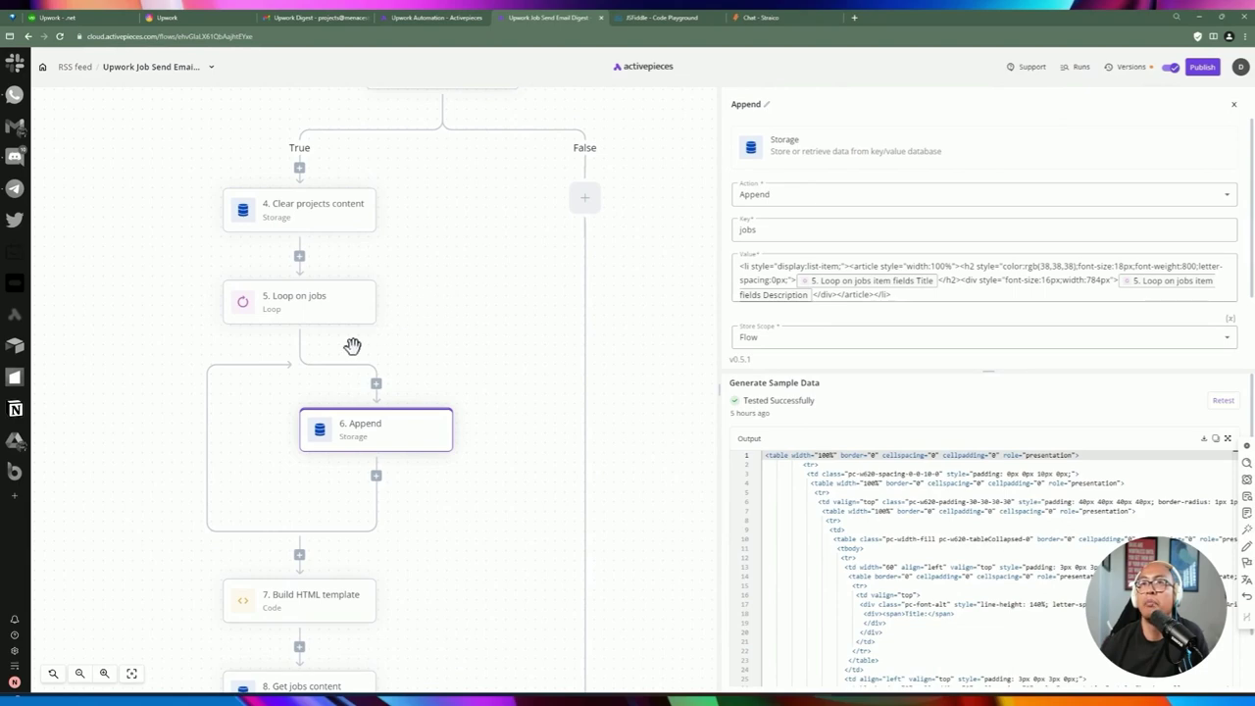
pyautogui.scroll(3, 352, 346)
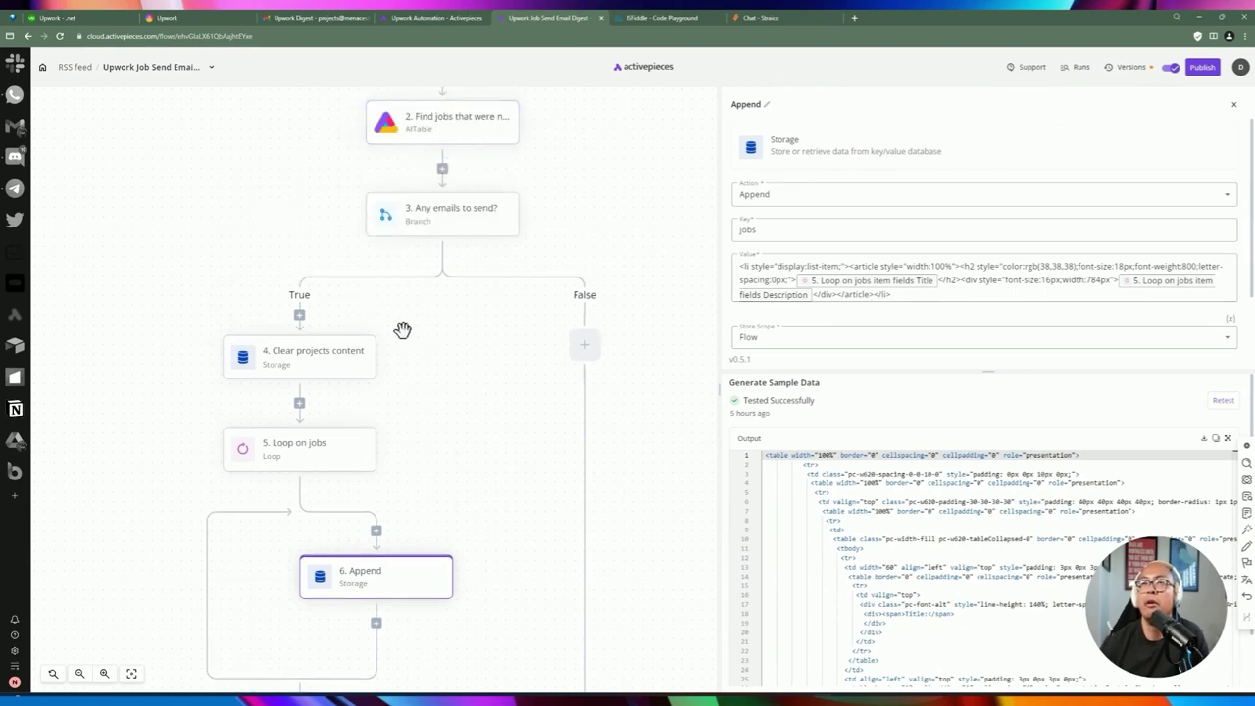
pyautogui.scroll(-4, 392, 324)
pyautogui.scroll(3, 392, 325)
pyautogui.scroll(-3, 393, 325)
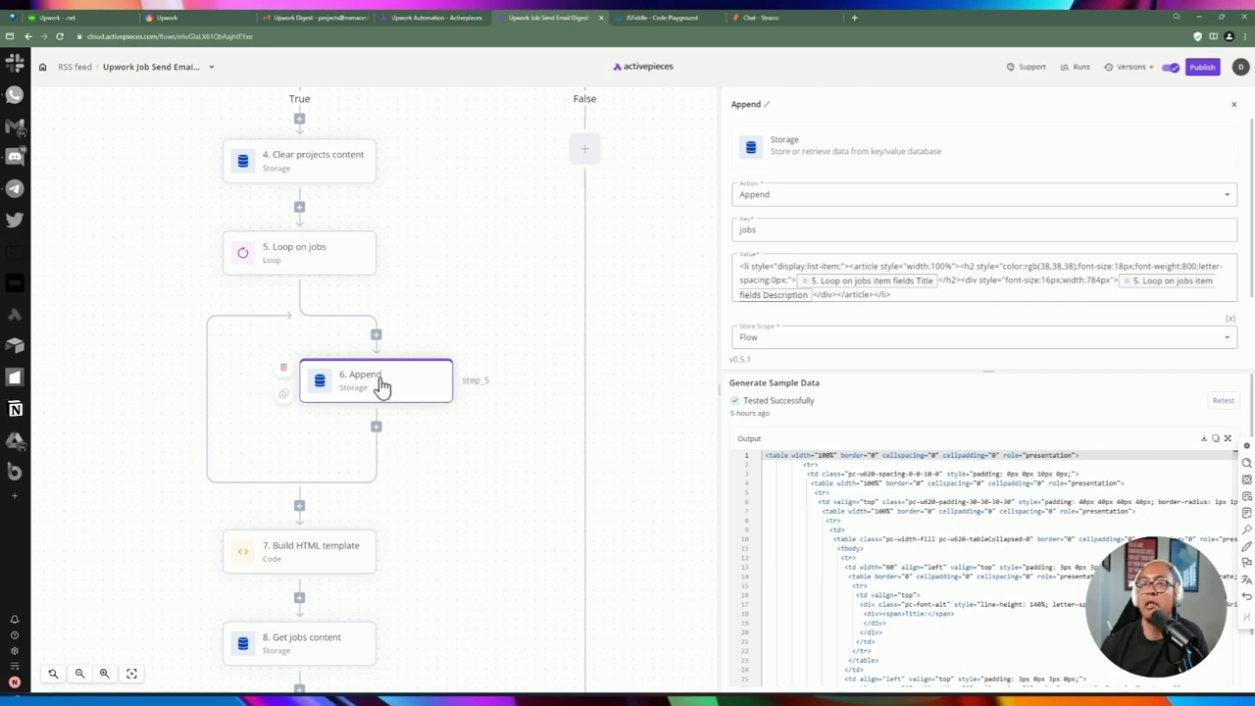
# Step: Examine the Append step's jobs key and the complete list item HTML in its value
pyautogui.doubleClick(747, 229)
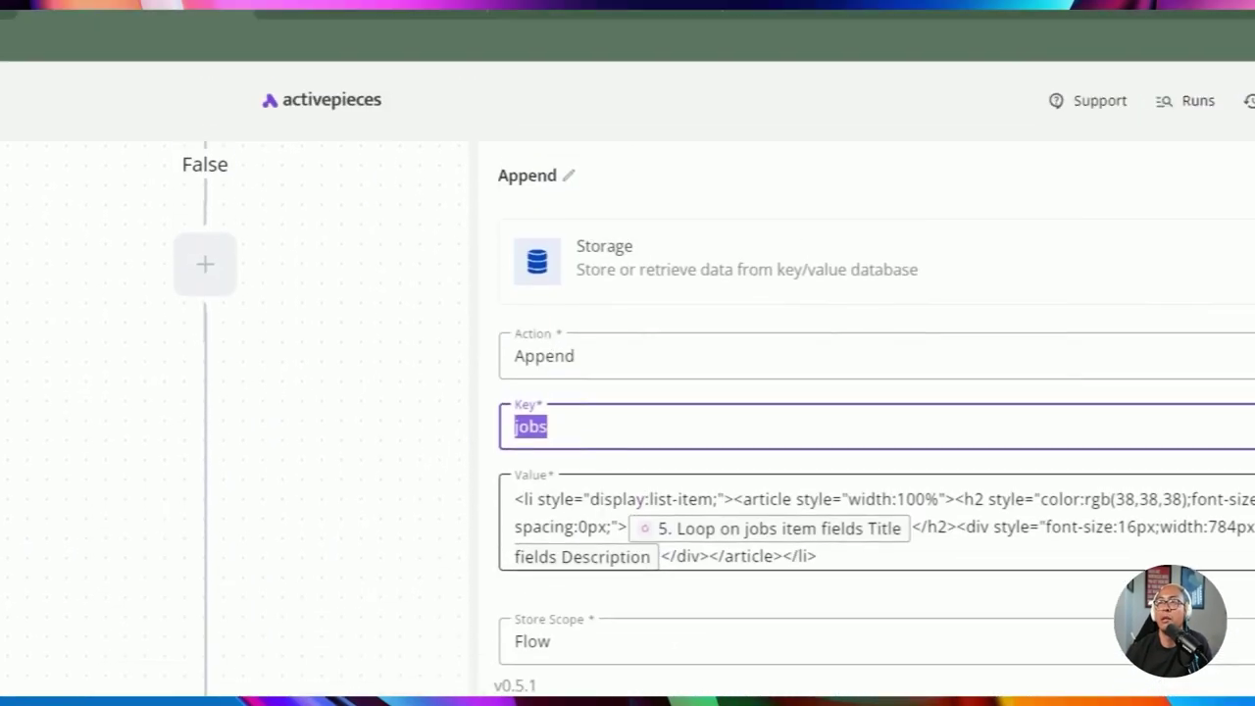
pyautogui.tripleClick(863, 164)
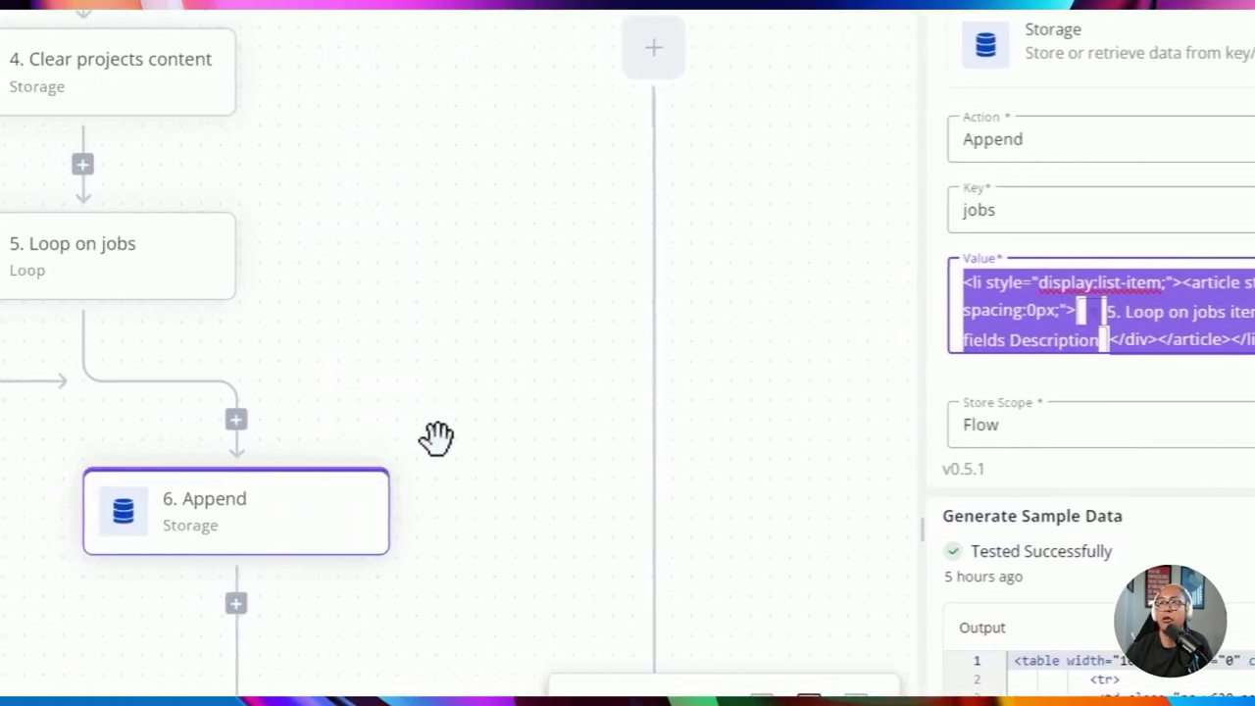
pyautogui.click(907, 302)
pyautogui.moveTo(899, 284); pyautogui.dragTo(1247, 335)
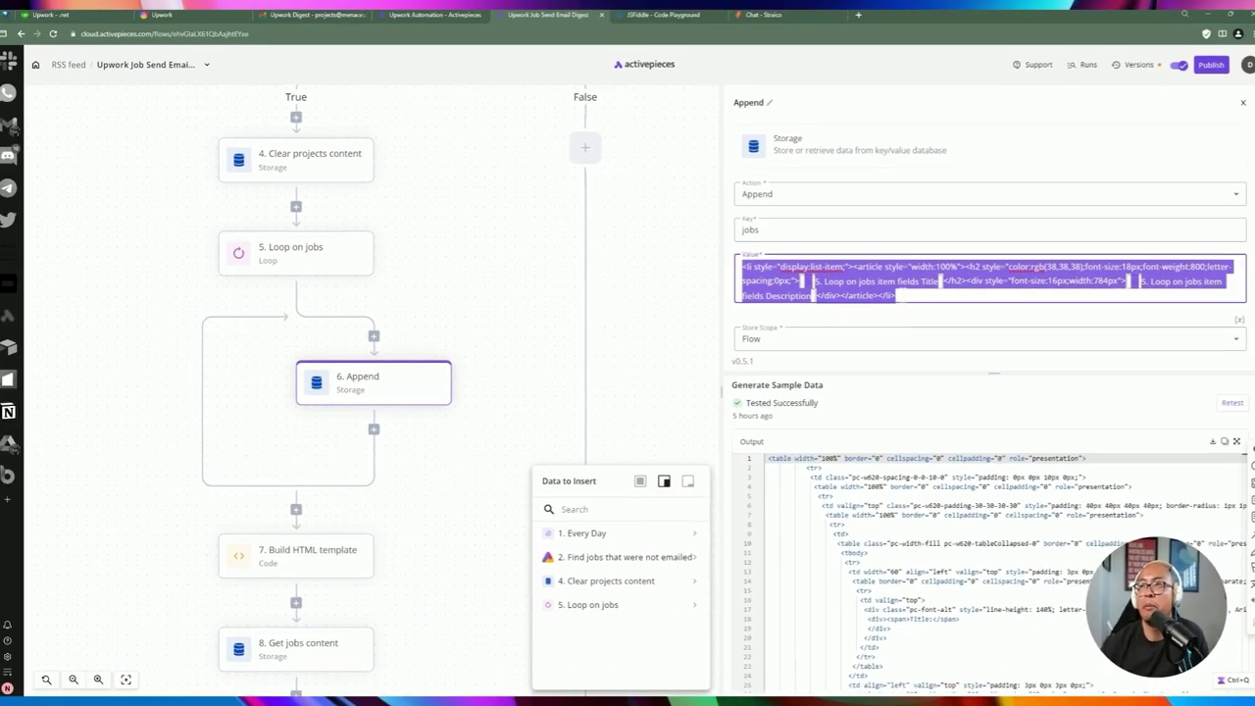
pyautogui.click(896, 296)
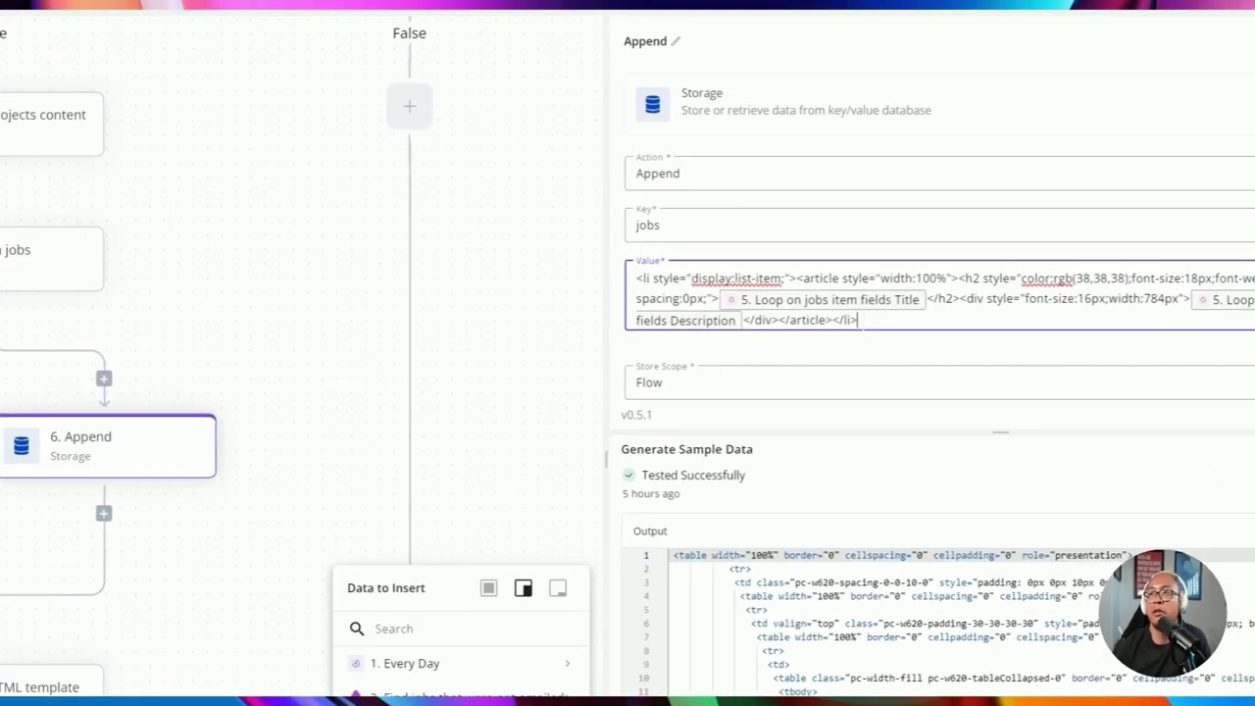
pyautogui.moveTo(896, 296); pyautogui.dragTo(741, 262)
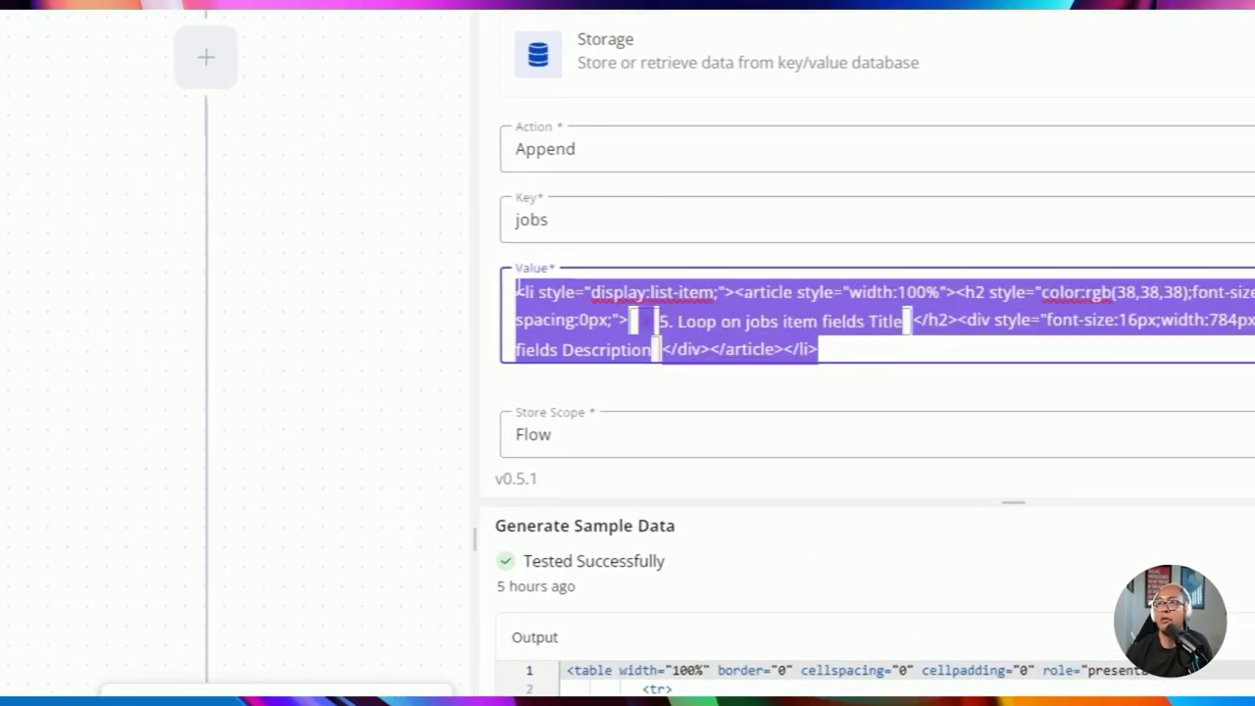
pyautogui.click(537, 292)
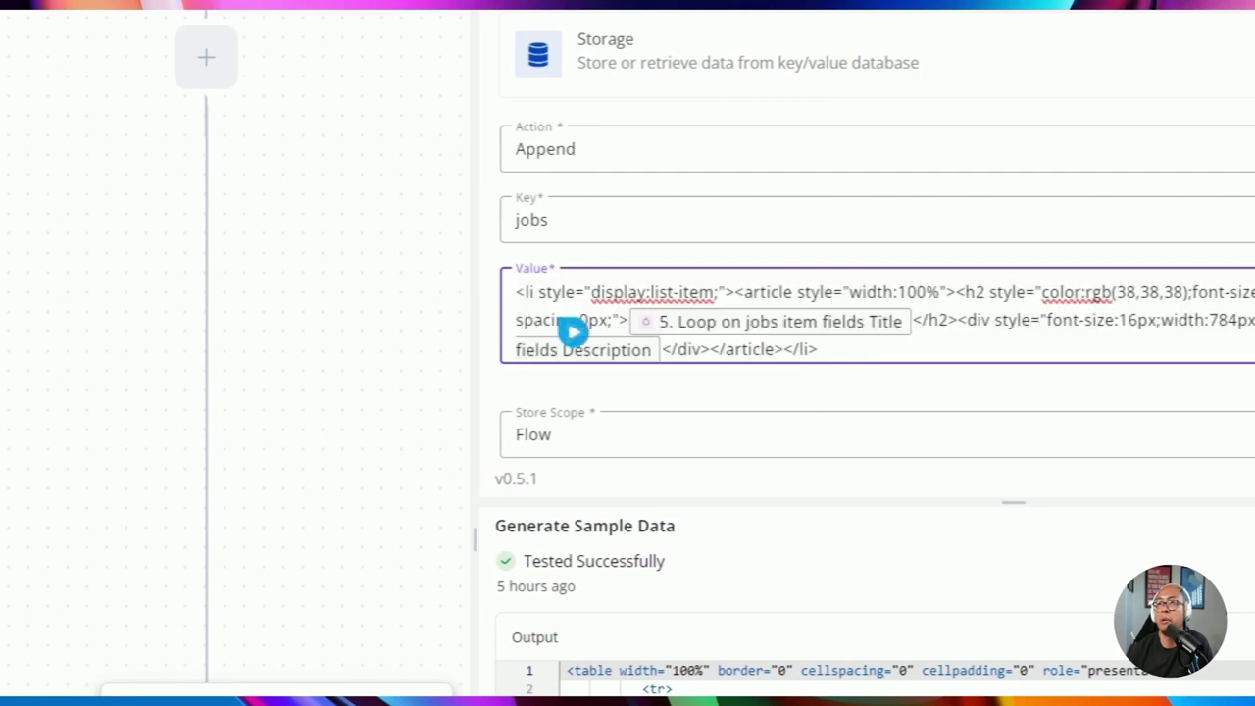
pyautogui.hotkey('ctrl', 'a')
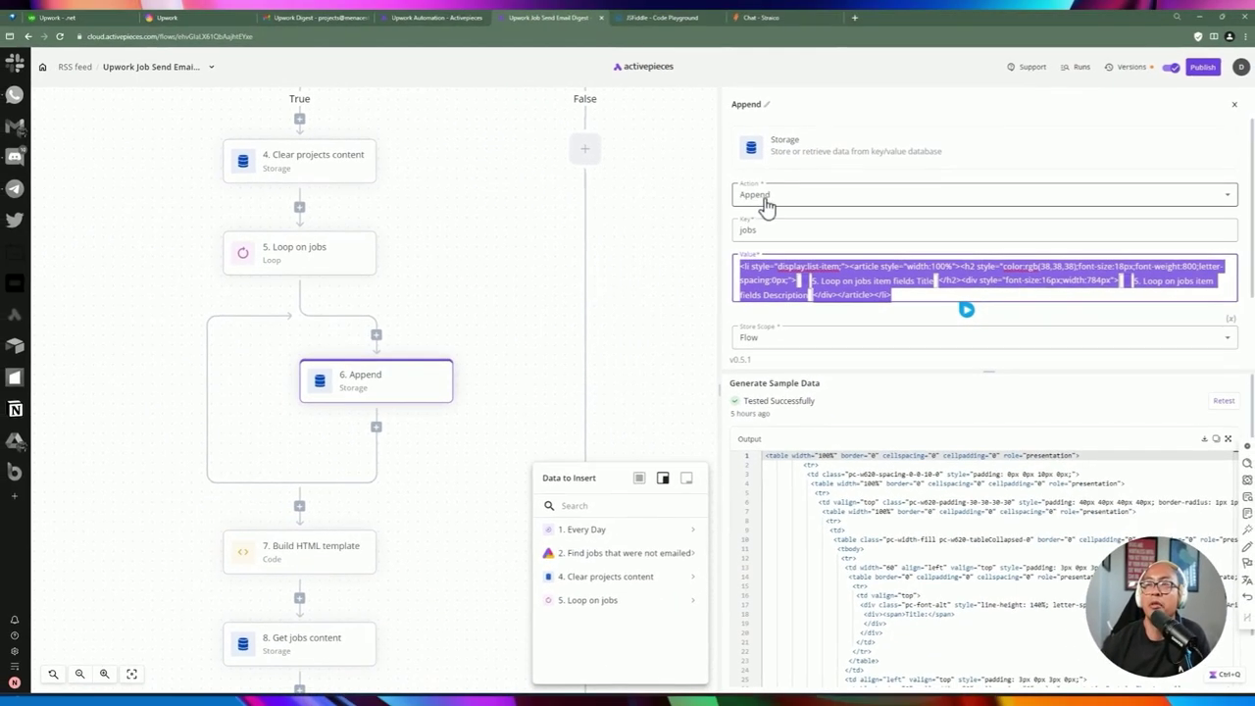
# Step: Retest the Get jobs content step that reads the jobs key and examine the list item HTML in its output
pyautogui.doubleClick(753, 228)
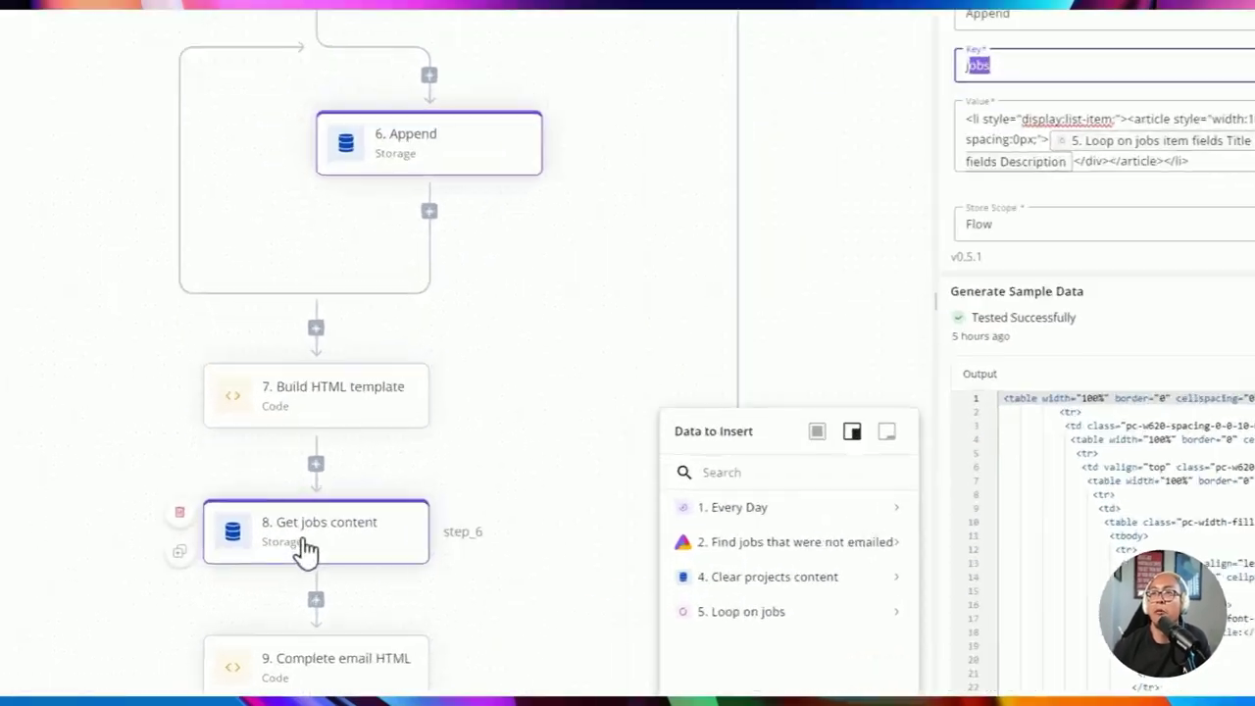
pyautogui.click(302, 548)
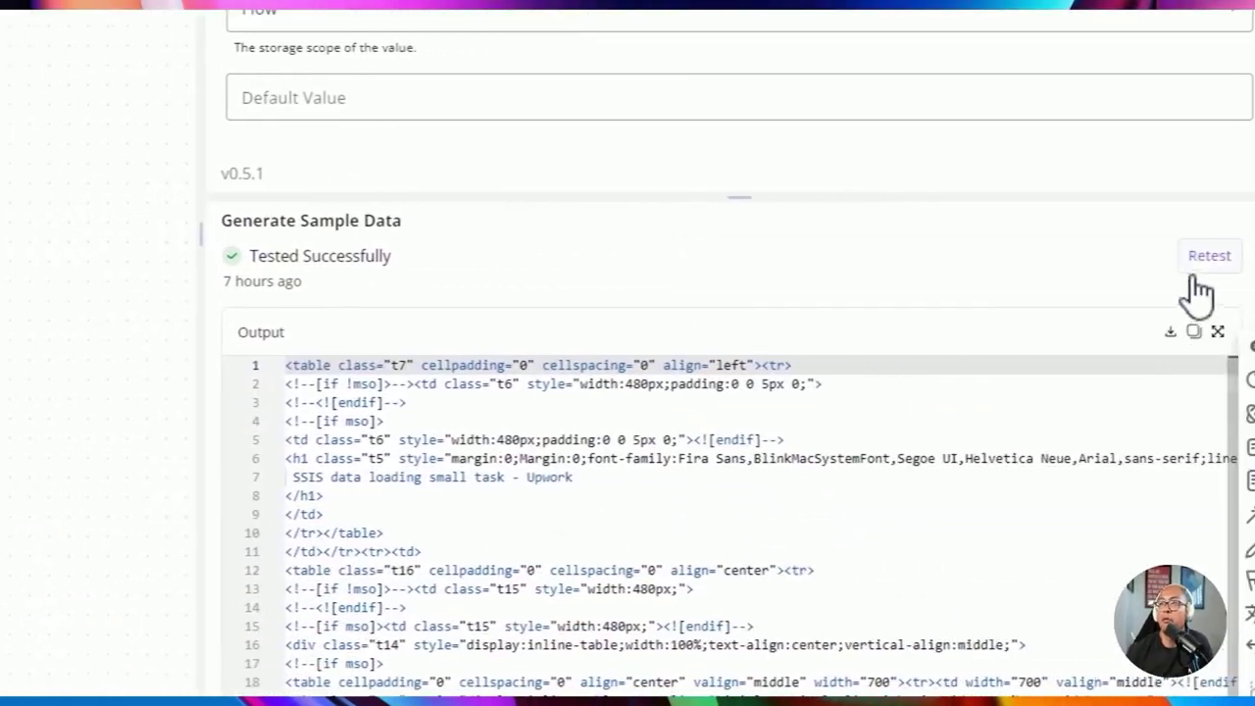
pyautogui.click(1204, 261)
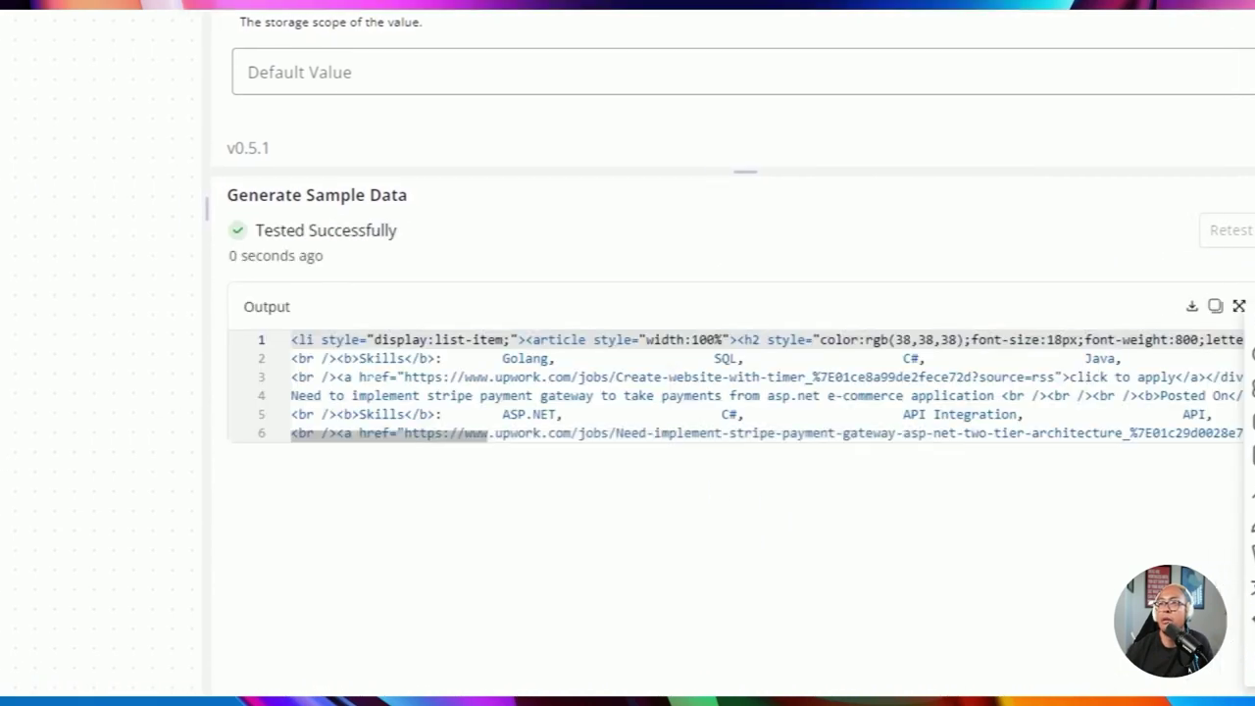
pyautogui.moveTo(268, 340); pyautogui.dragTo(455, 395)
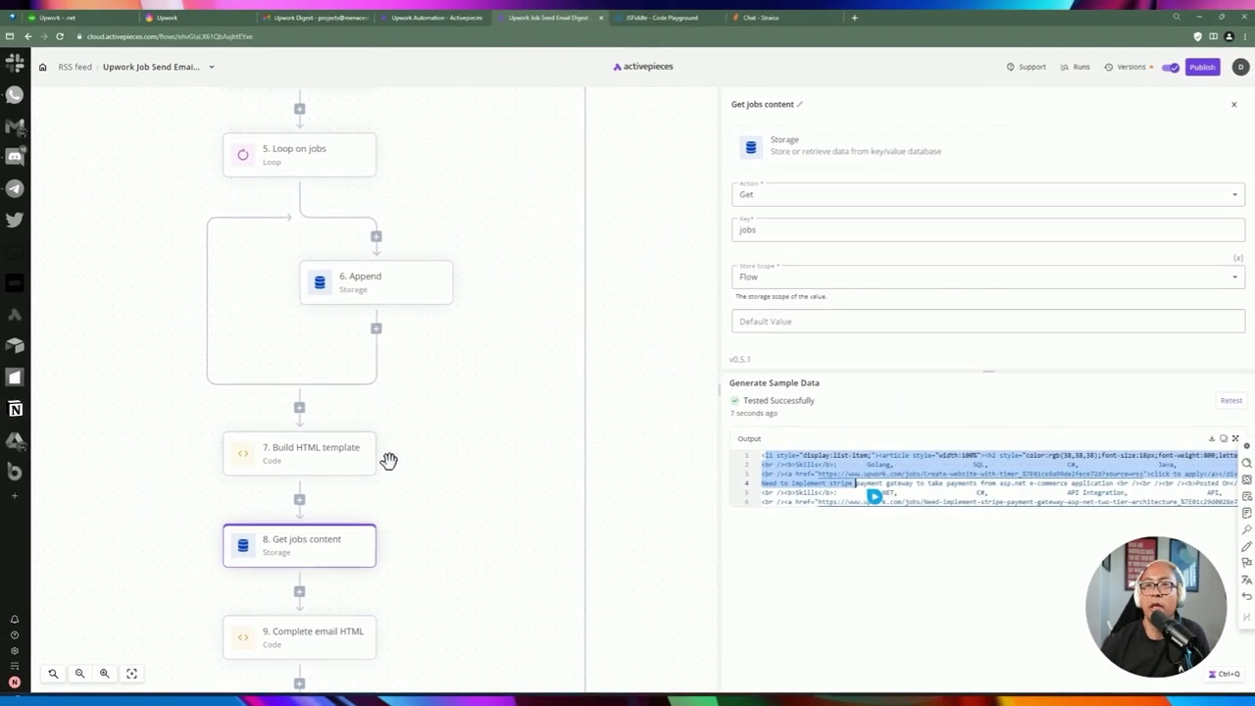
# Step: Switch to the JSFiddle template and compare the li block with the full div structure around it
pyautogui.click(663, 18)
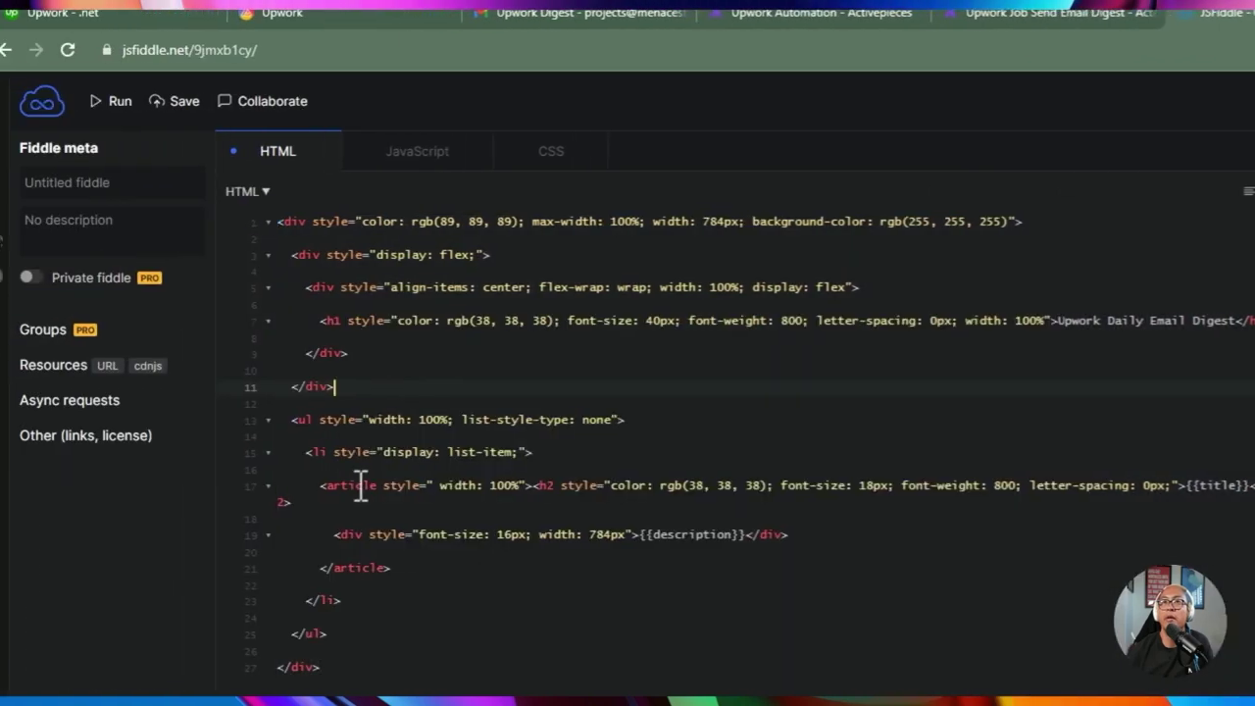
pyautogui.moveTo(319, 446); pyautogui.dragTo(517, 579)
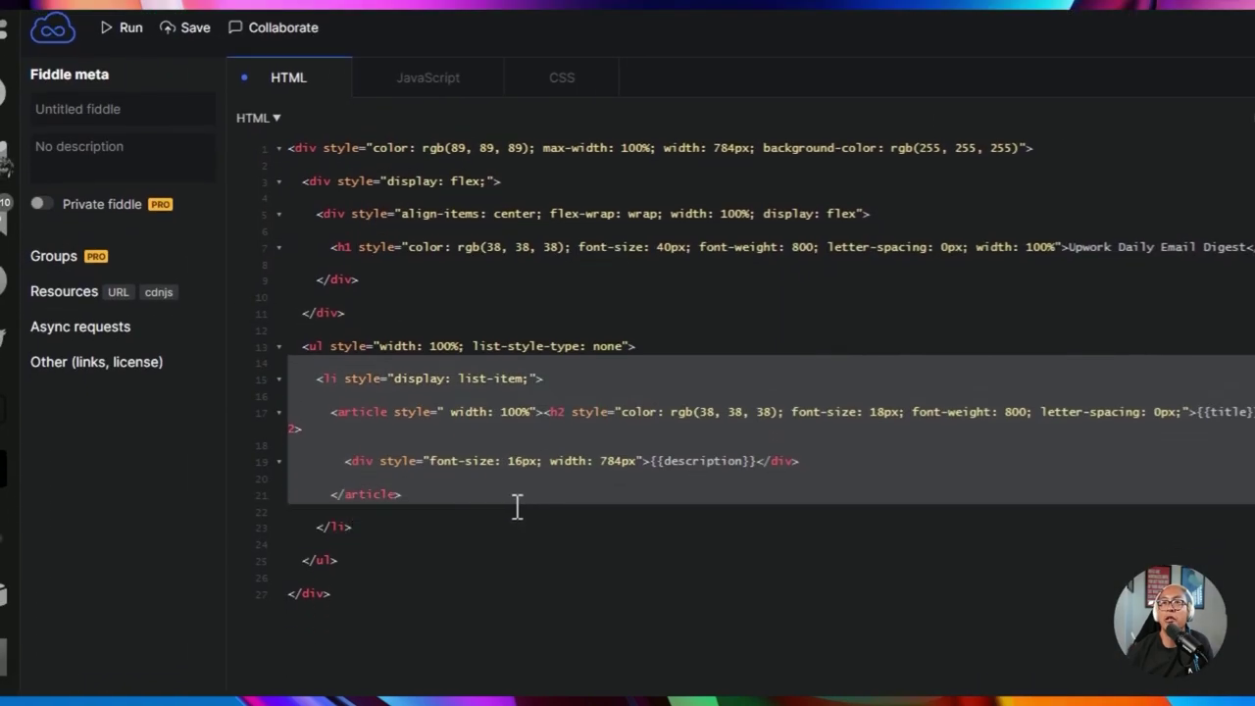
pyautogui.moveTo(516, 506); pyautogui.dragTo(513, 523)
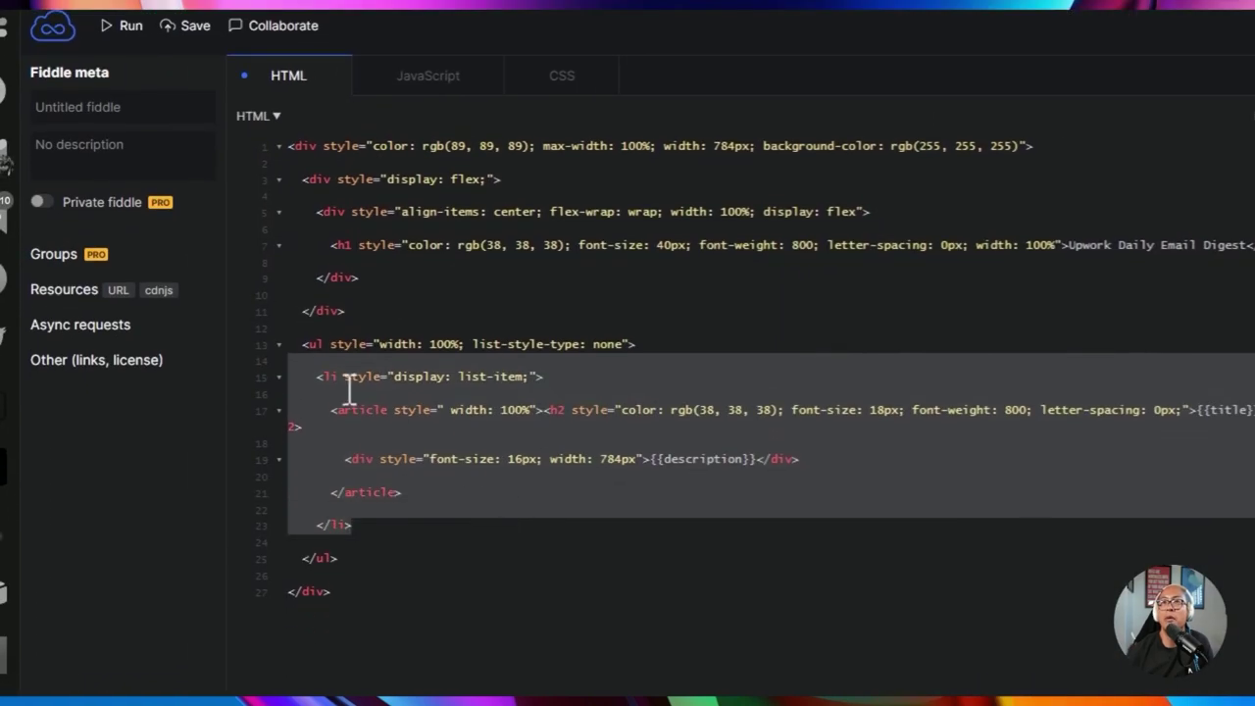
pyautogui.moveTo(364, 521); pyautogui.dragTo(226, 89)
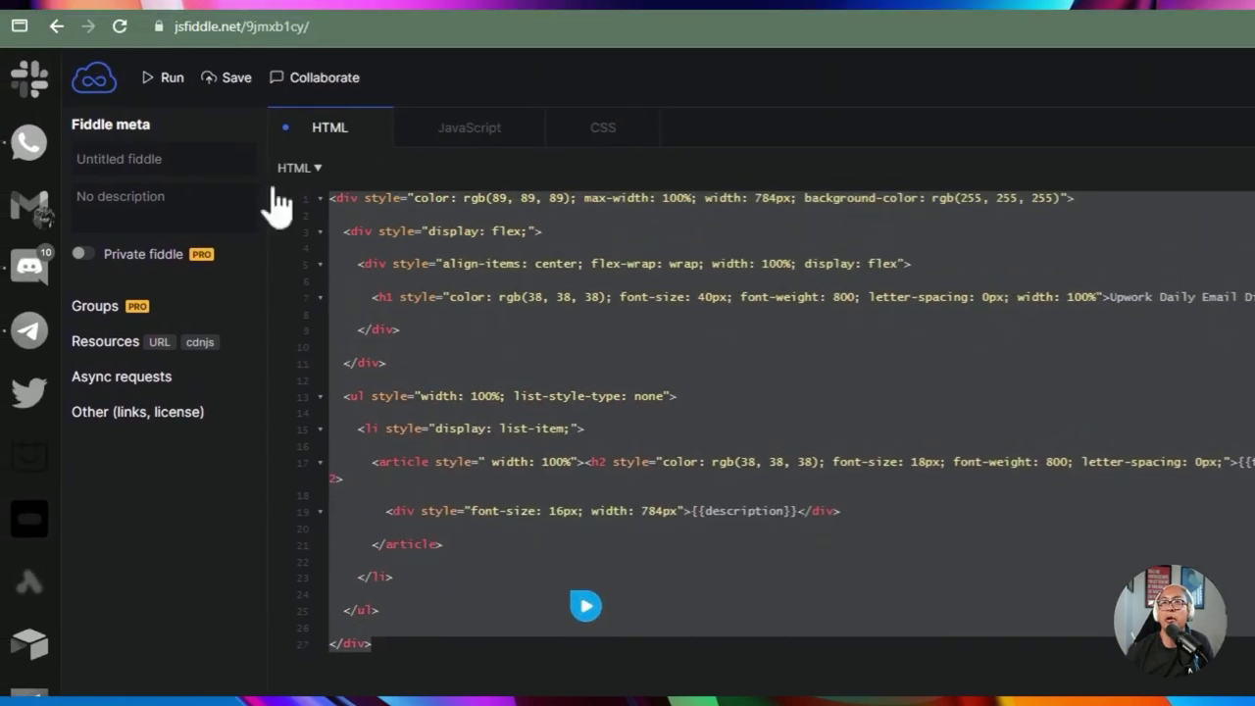
pyautogui.moveTo(277, 203); pyautogui.dragTo(298, 211)
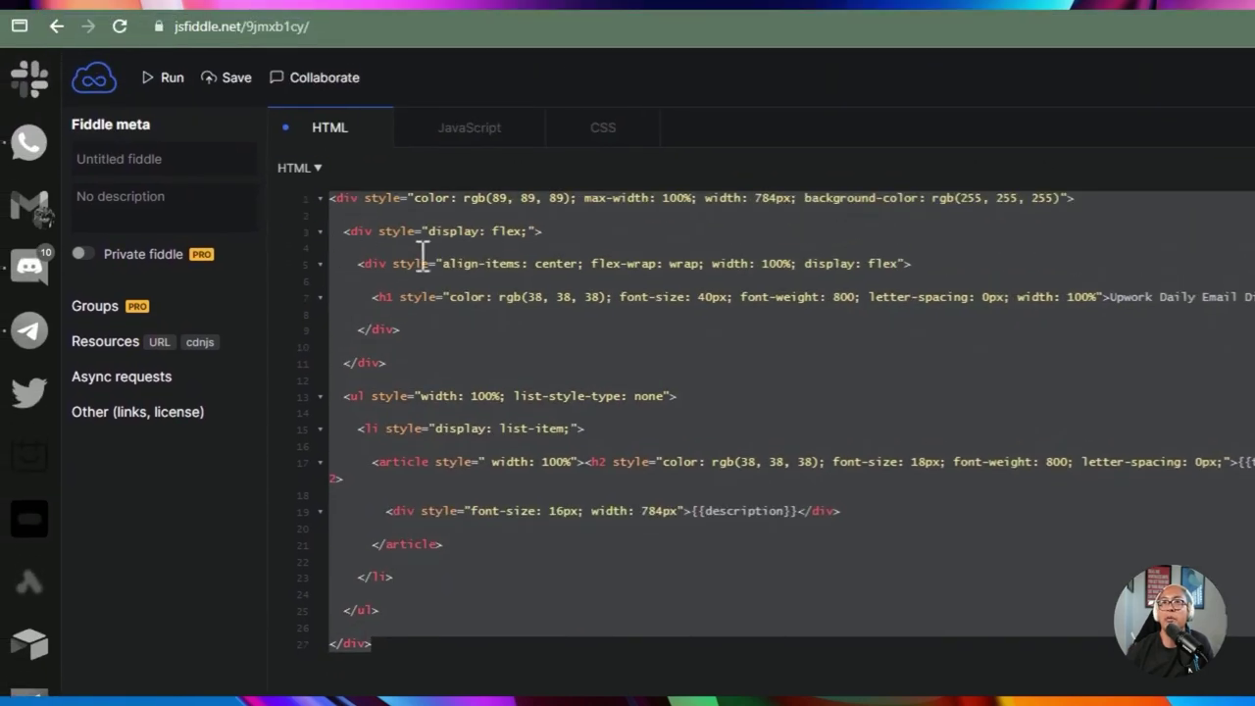
# Step: Add the attribute id="content" to the opening ul tag in the HTML template
pyautogui.click(482, 394)
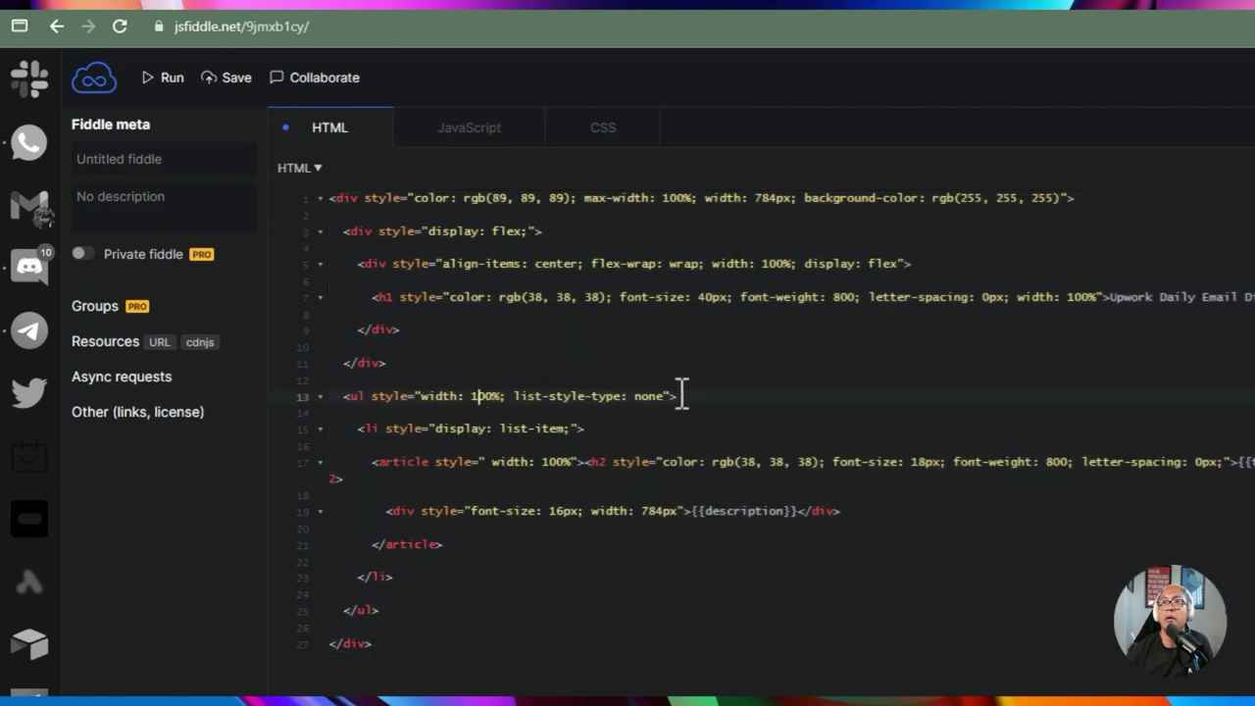
pyautogui.write('id="')
pyautogui.press('Left')
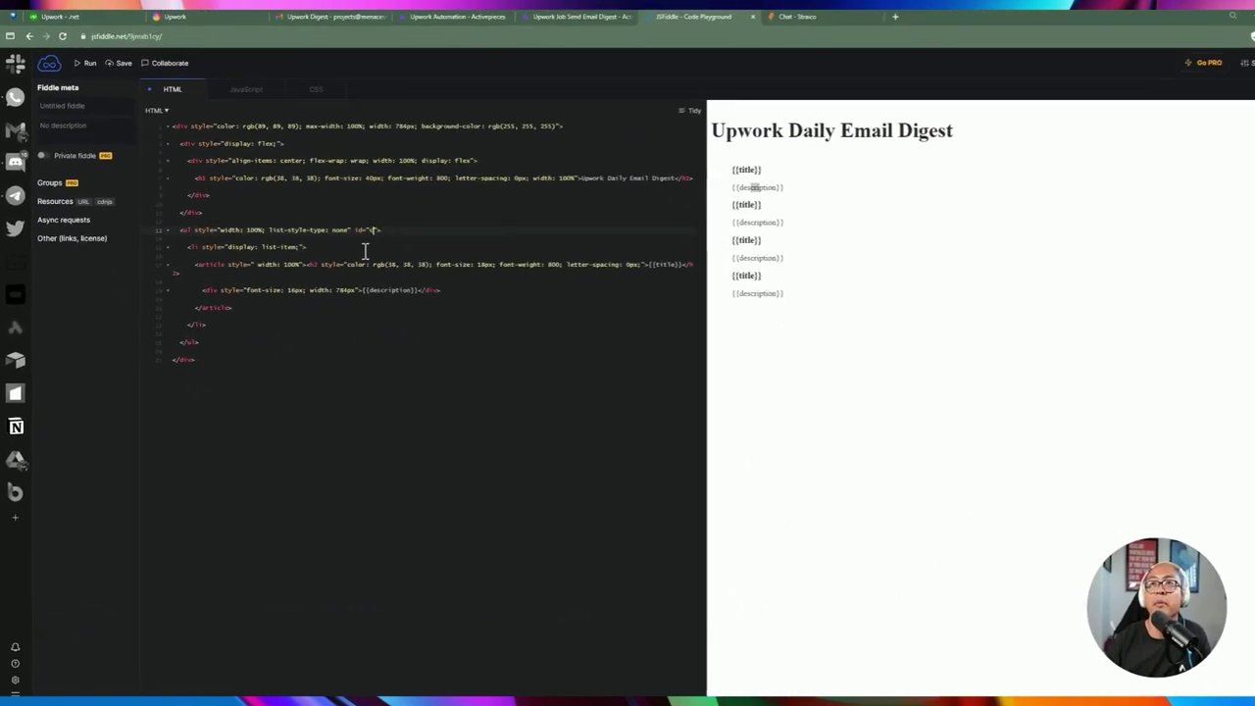
pyautogui.write('coontent')
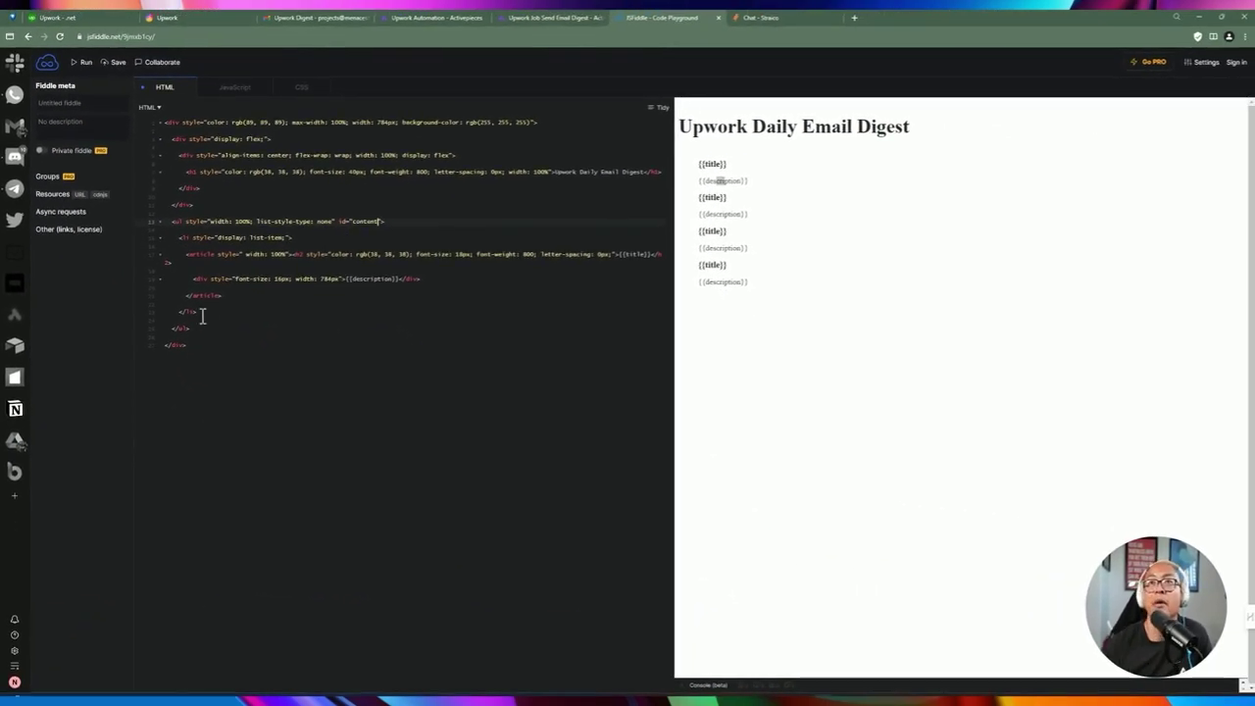
# Step: Delete the whole li block from inside the ul element and rerun the fiddle
pyautogui.moveTo(199, 315); pyautogui.dragTo(128, 244)
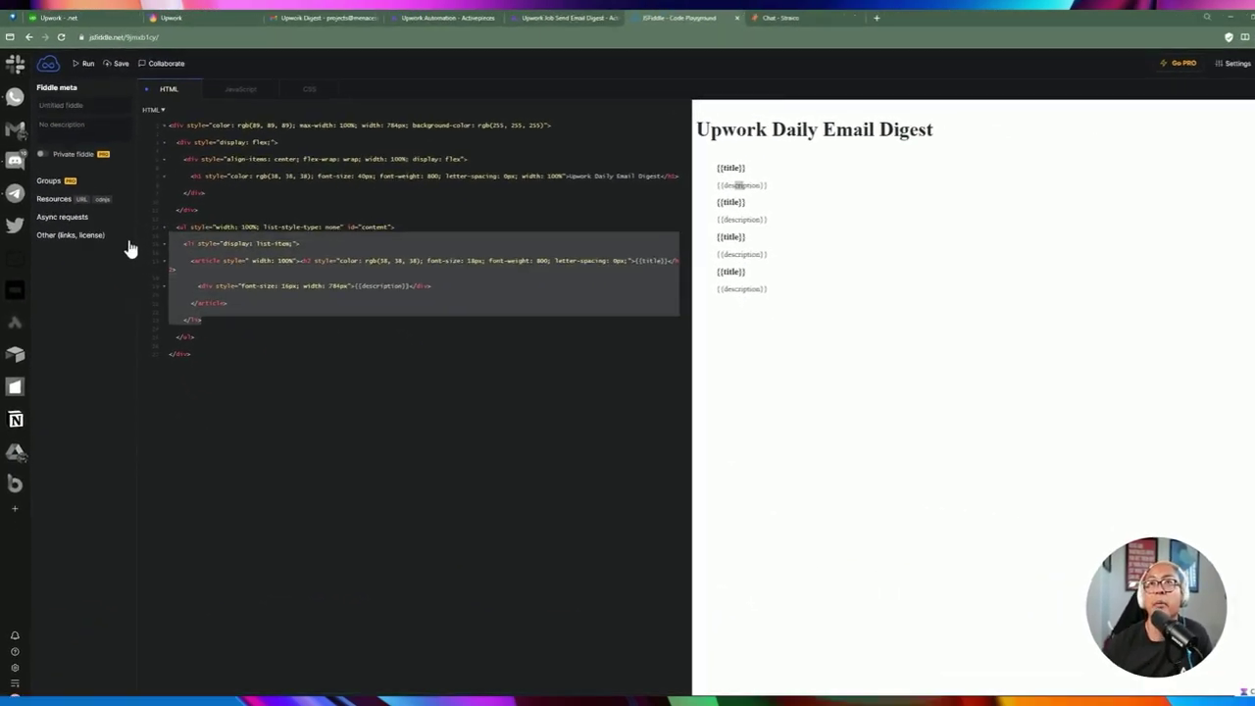
pyautogui.press('BackSpace')
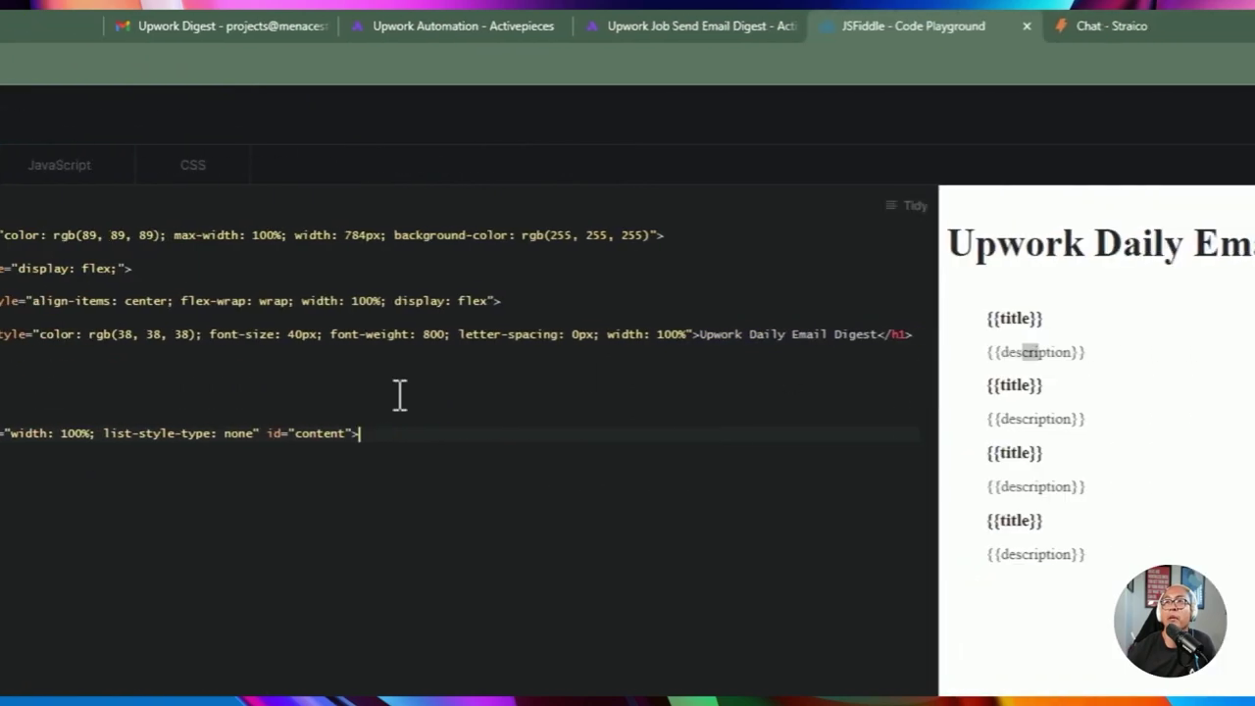
pyautogui.click(168, 119)
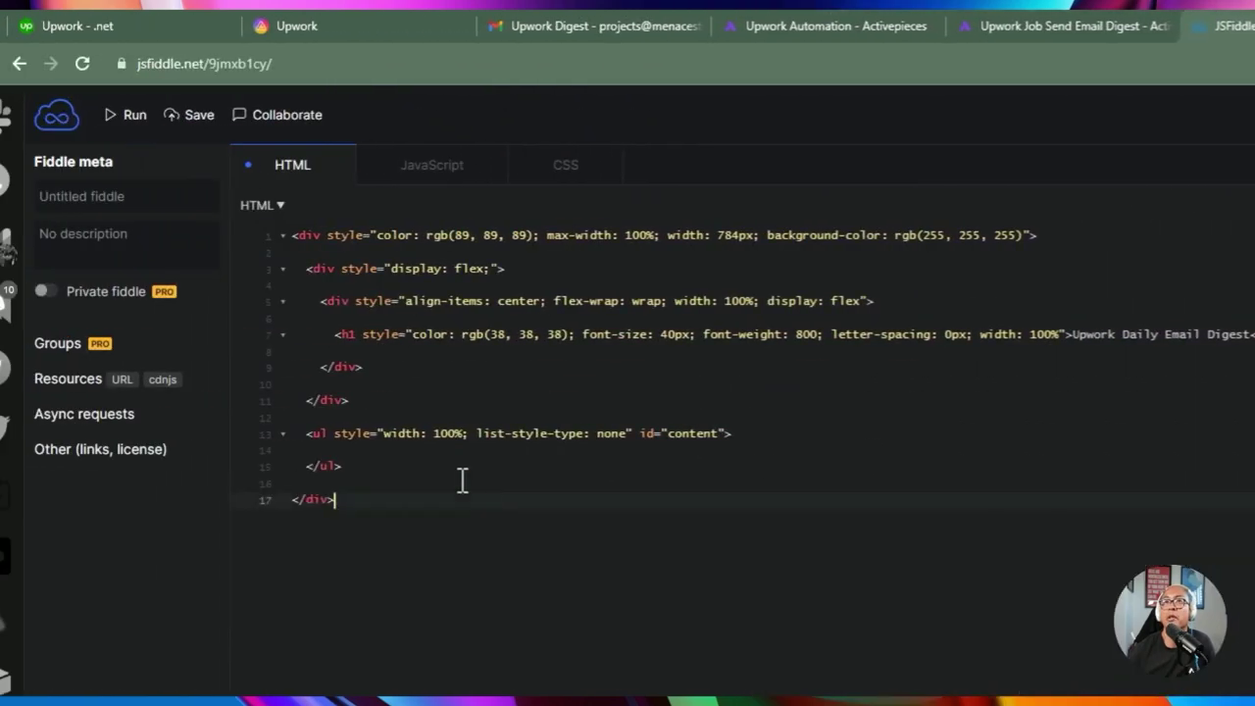
# Step: Examine the remaining template code, from the outer div to the empty ul with the content id
pyautogui.moveTo(462, 479); pyautogui.dragTo(316, 236)
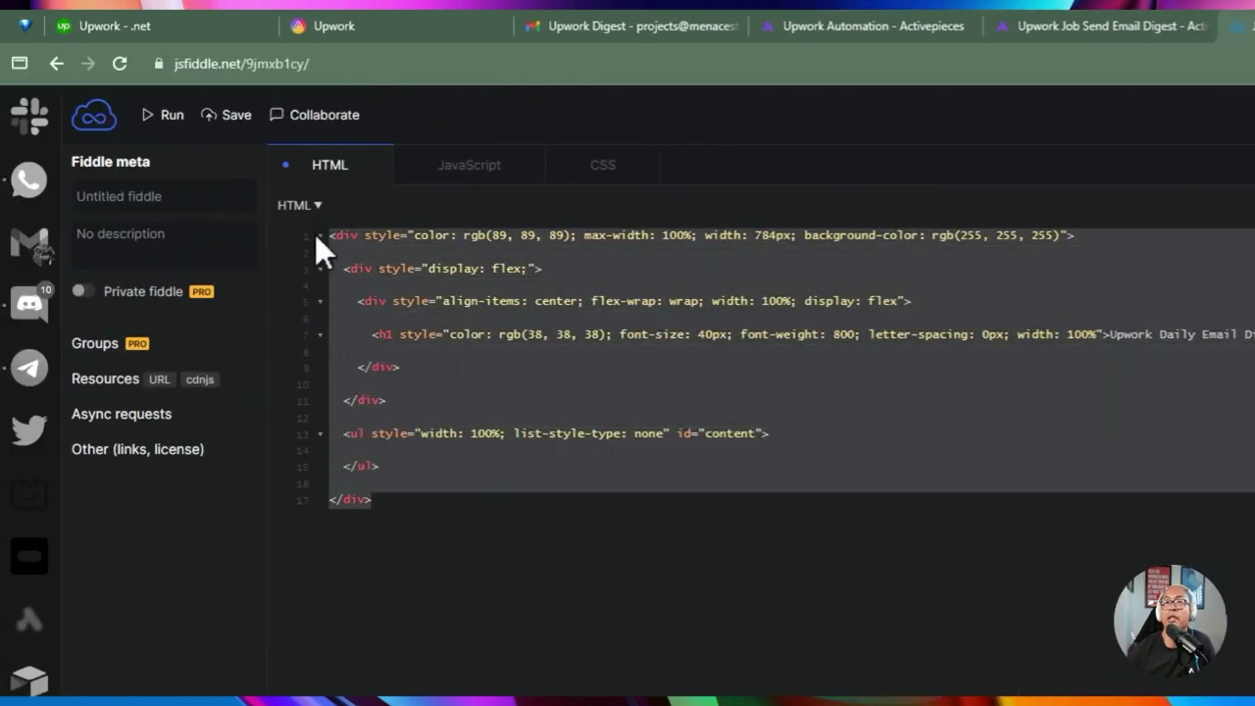
pyautogui.click(466, 388)
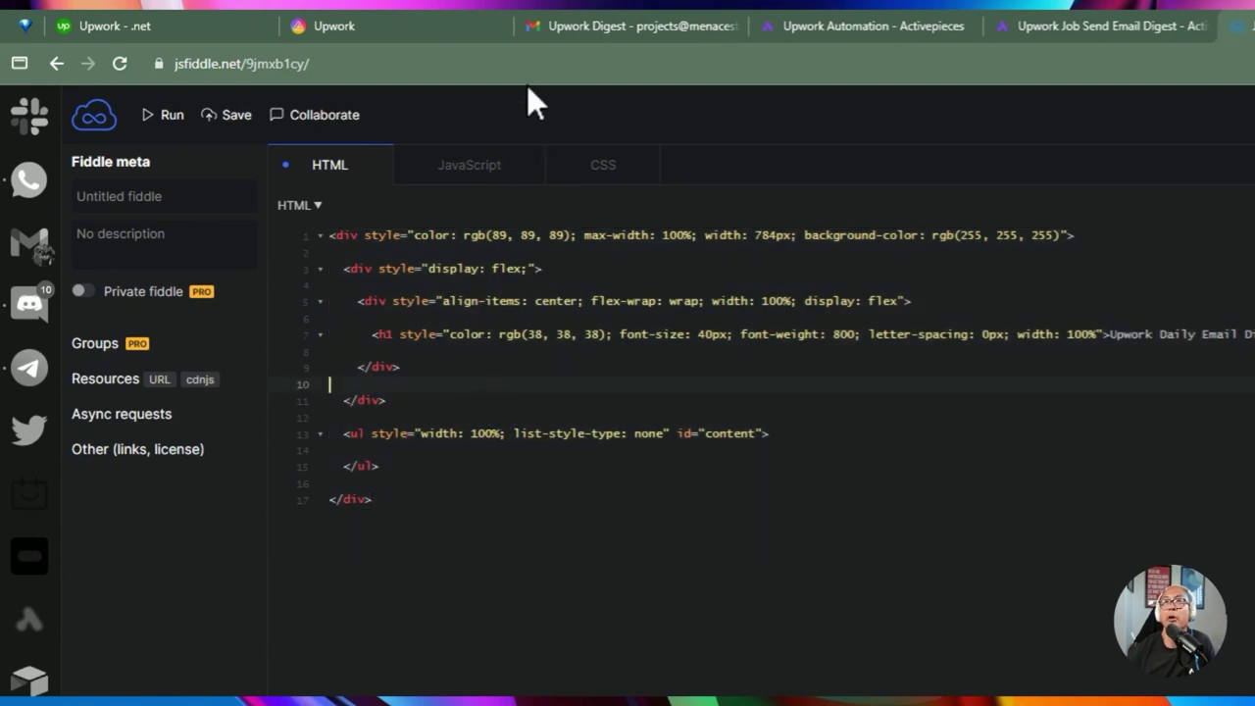
pyautogui.hotkey('ctrl', 'a')
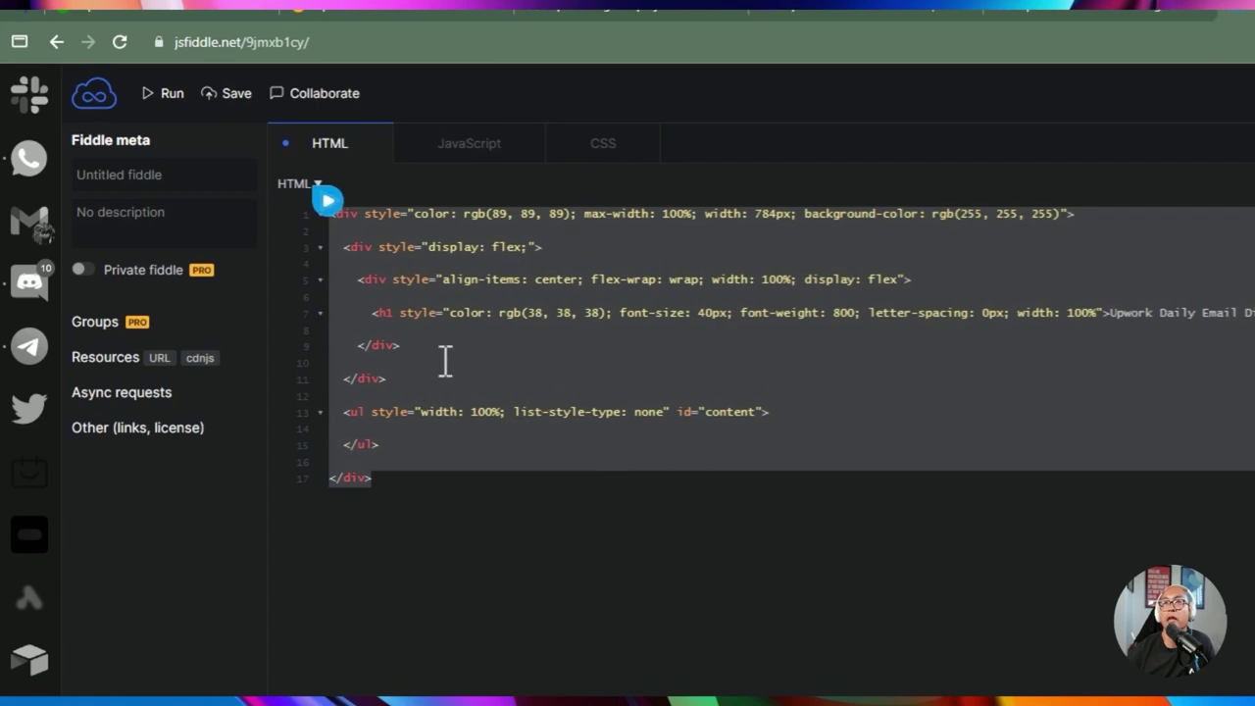
pyautogui.click(423, 365)
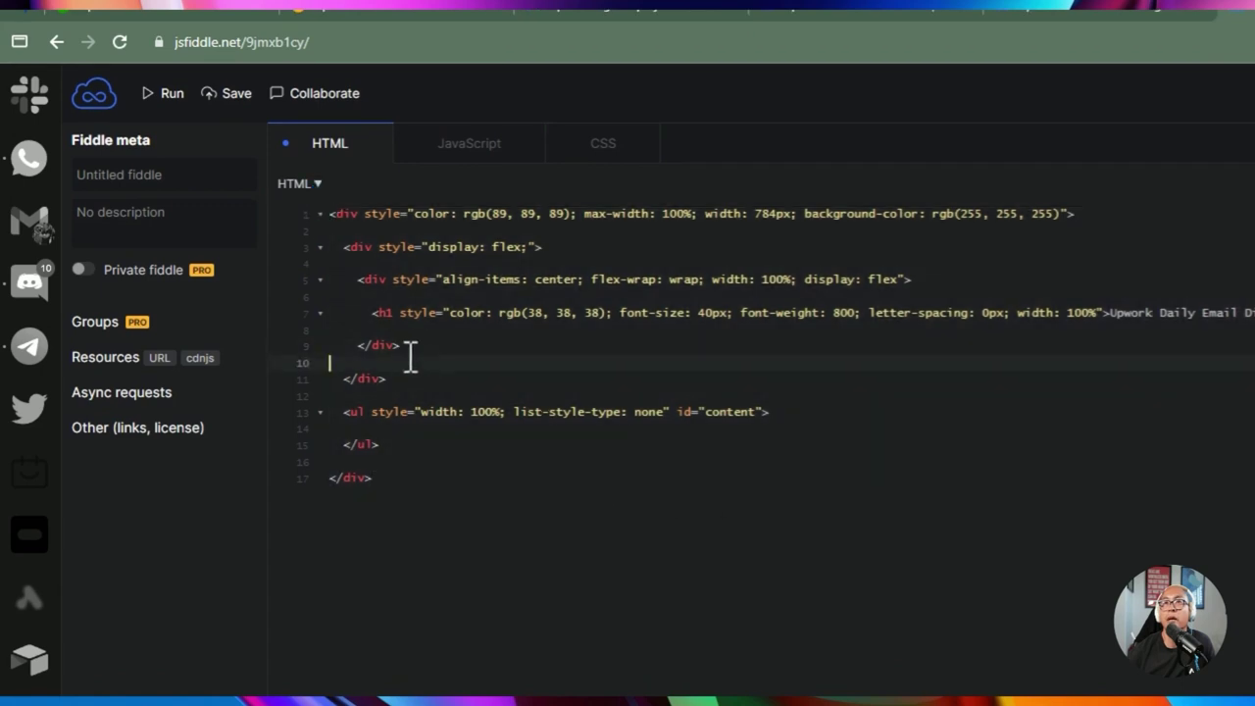
pyautogui.click(428, 350)
pyautogui.click(403, 362)
pyautogui.moveTo(397, 473); pyautogui.dragTo(344, 246)
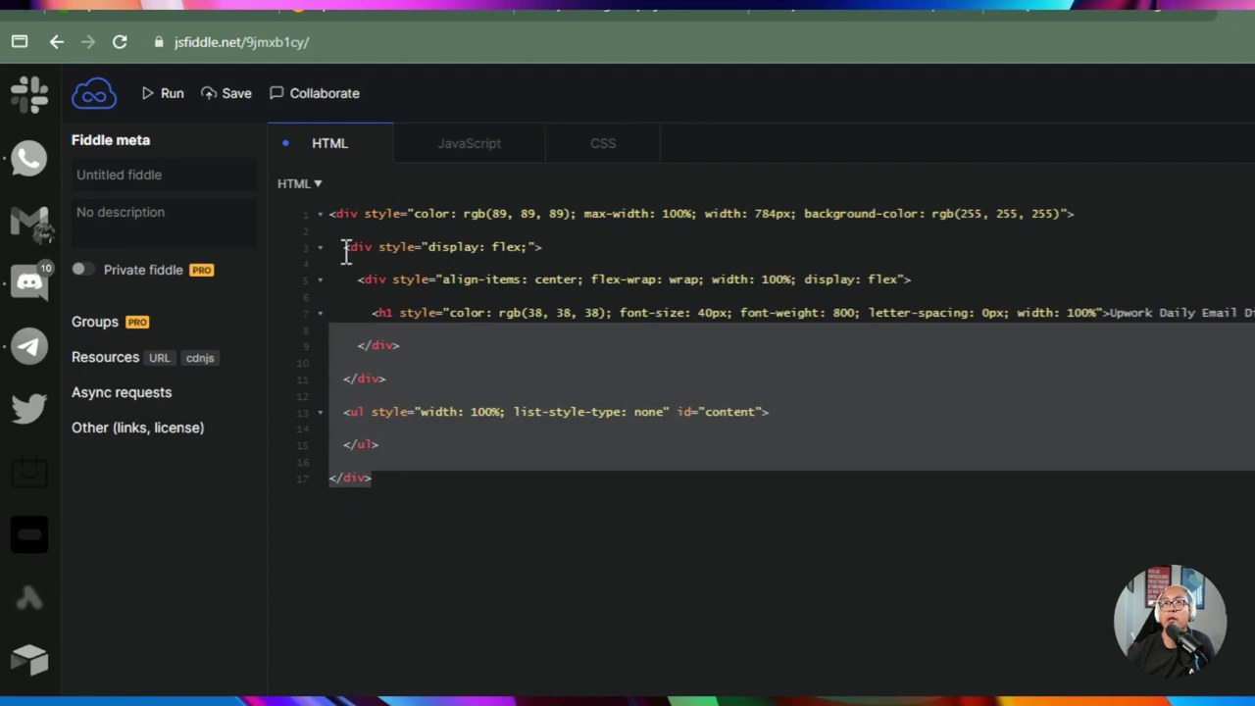
# Step: Remove the line breaks and spaces between the outer div tag and the nested display: flex div tag
pyautogui.click(344, 246)
pyautogui.press('BackSpace')
pyautogui.press('BackSpace')
pyautogui.press('BackSpace')
pyautogui.press('BackSpace')
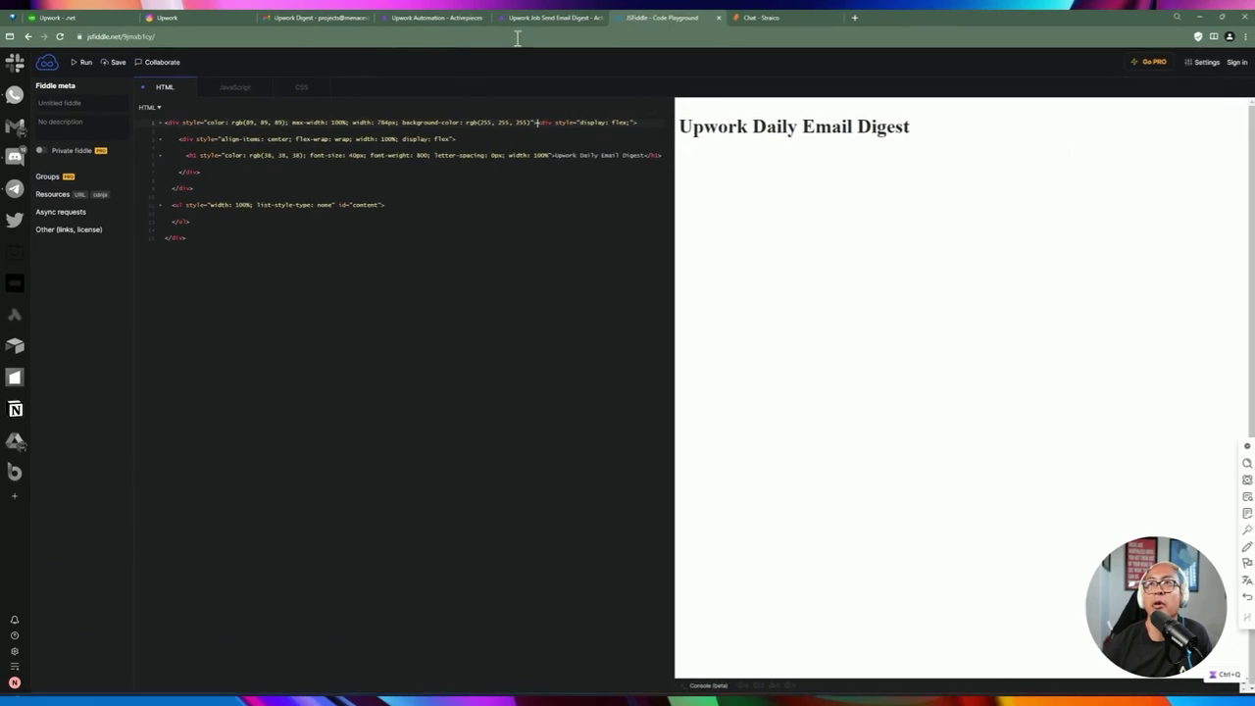
# Step: Return to the Activepieces flow and open the Build HTML template step's index.ts code in the full editor
pyautogui.click(1047, 14)
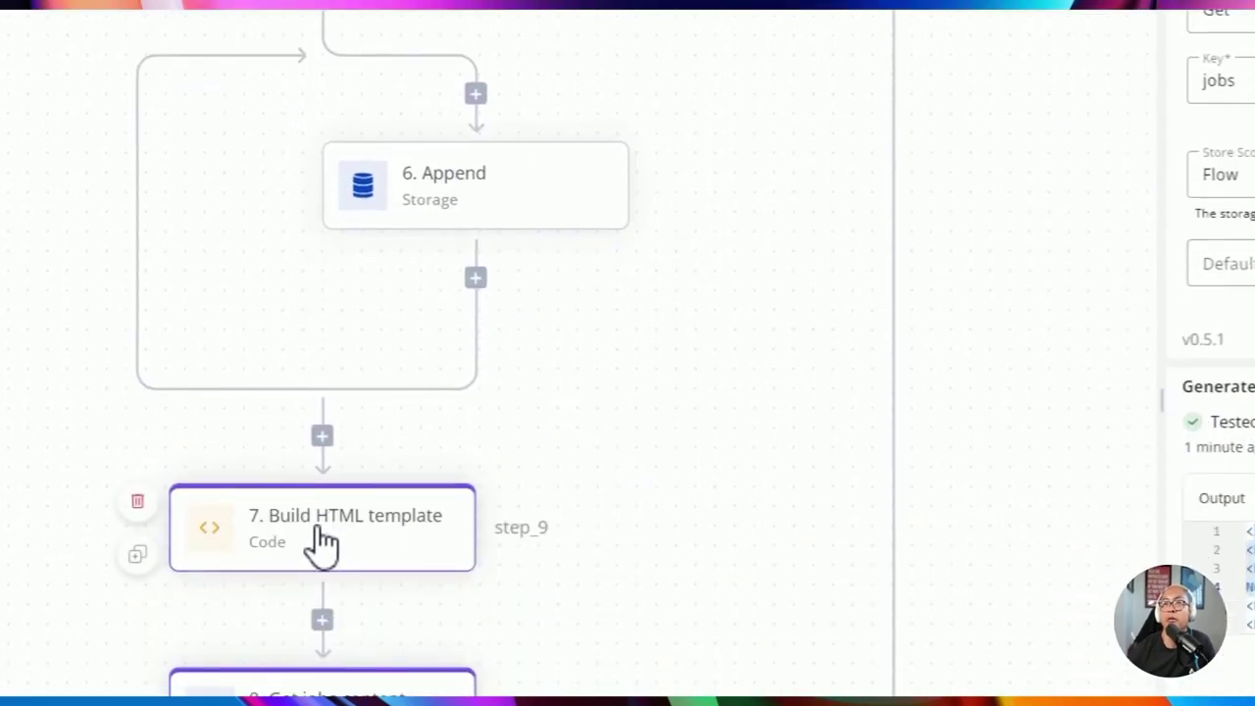
pyautogui.click(323, 543)
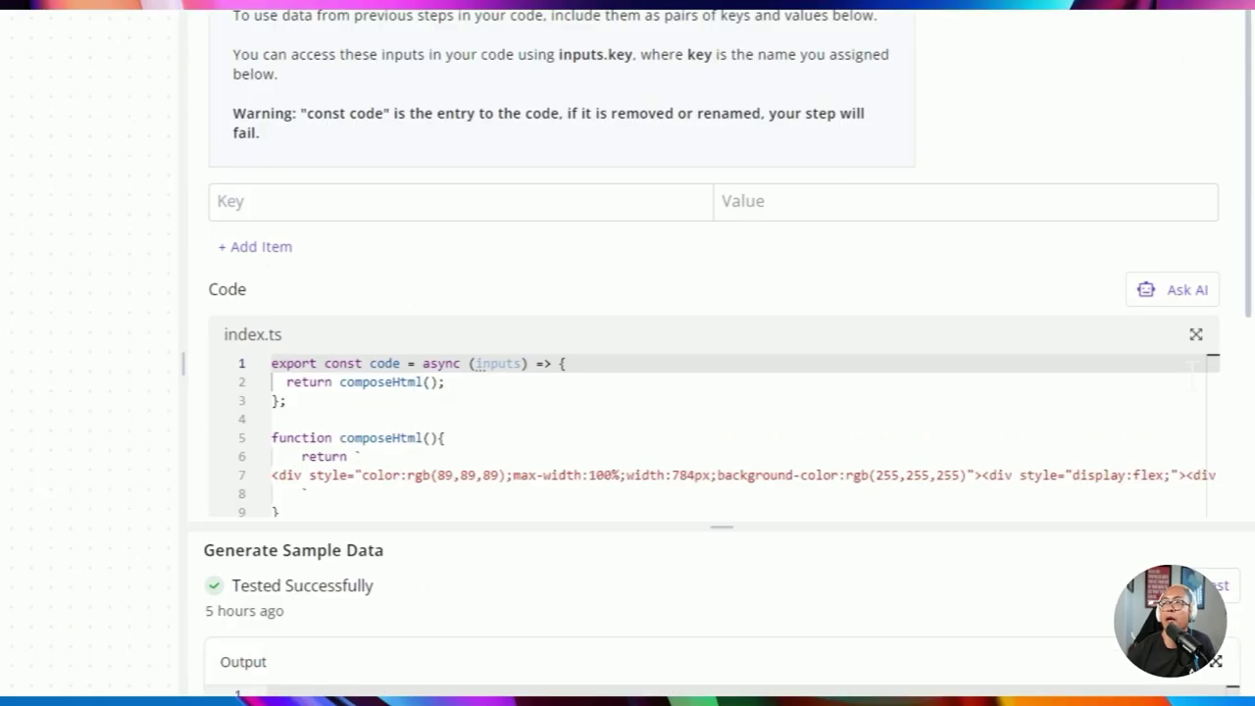
pyautogui.click(1196, 337)
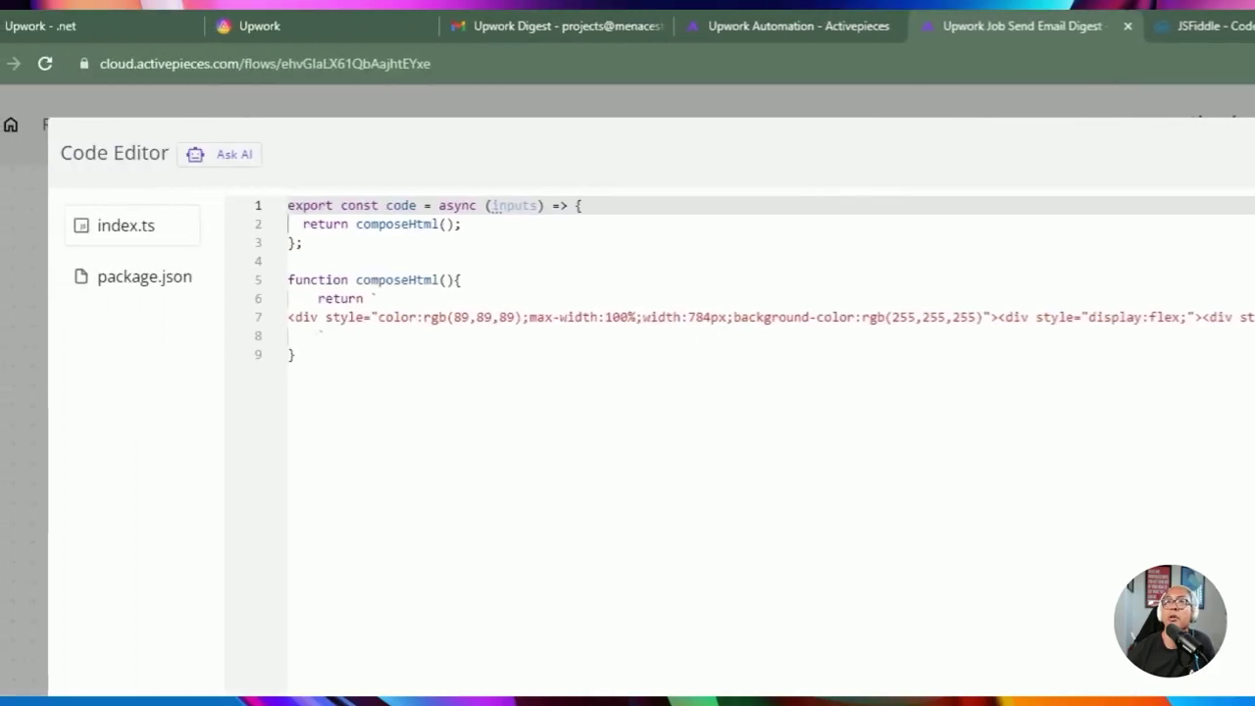
pyautogui.moveTo(318, 335); pyautogui.dragTo(319, 318)
pyautogui.click(384, 224)
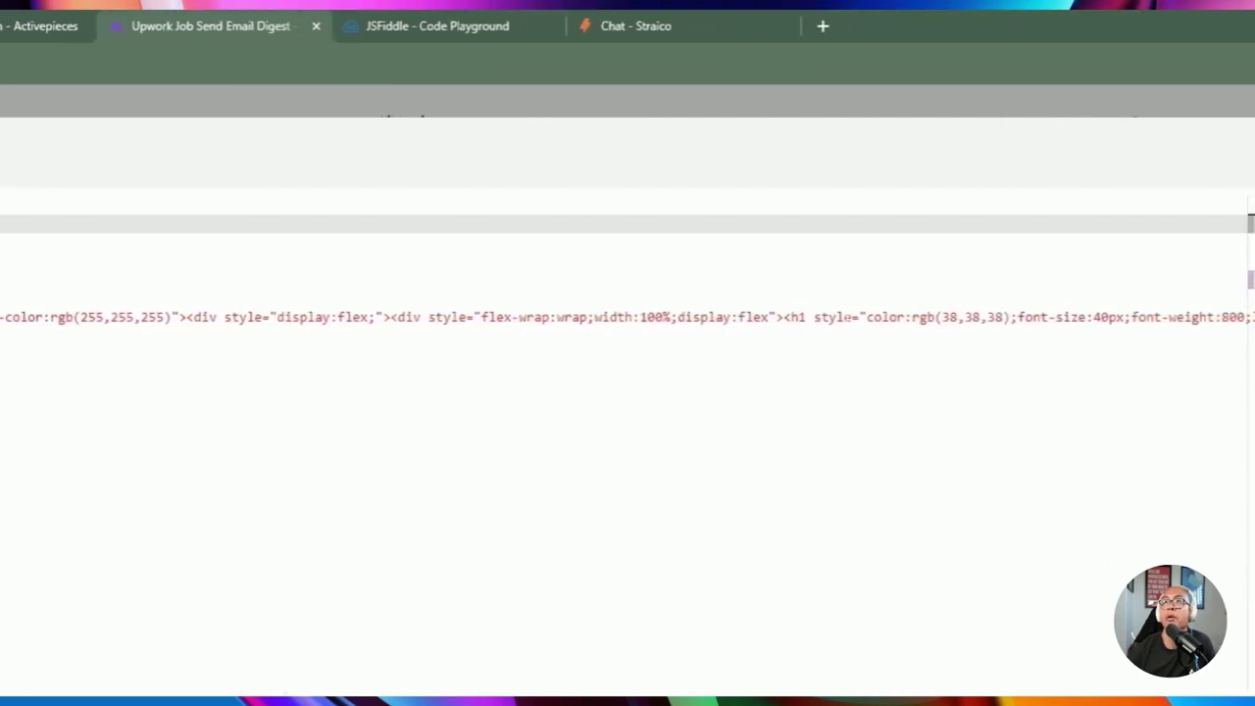
# Step: Examine the single-line HTML returned by composeHtml, including the ul's id="content" attribute, and close the code editor
pyautogui.moveTo(907, 316); pyautogui.dragTo(1253, 310)
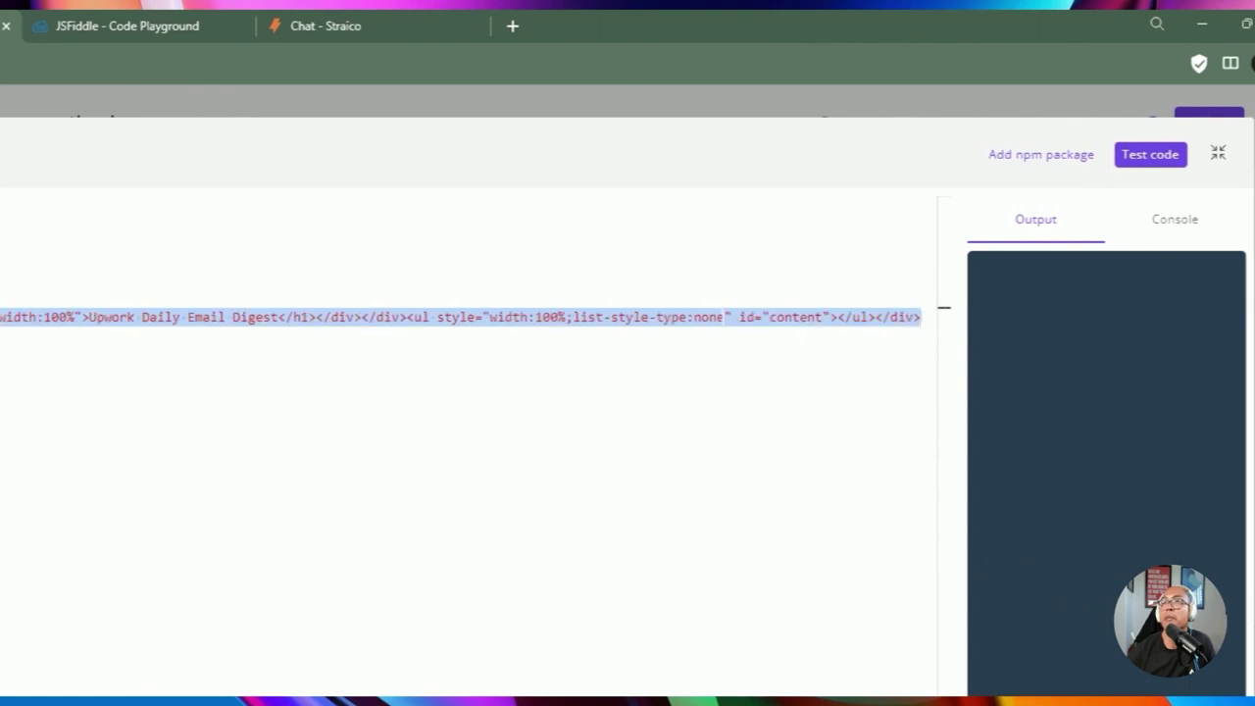
pyautogui.click(717, 317)
pyautogui.moveTo(733, 316); pyautogui.dragTo(816, 316)
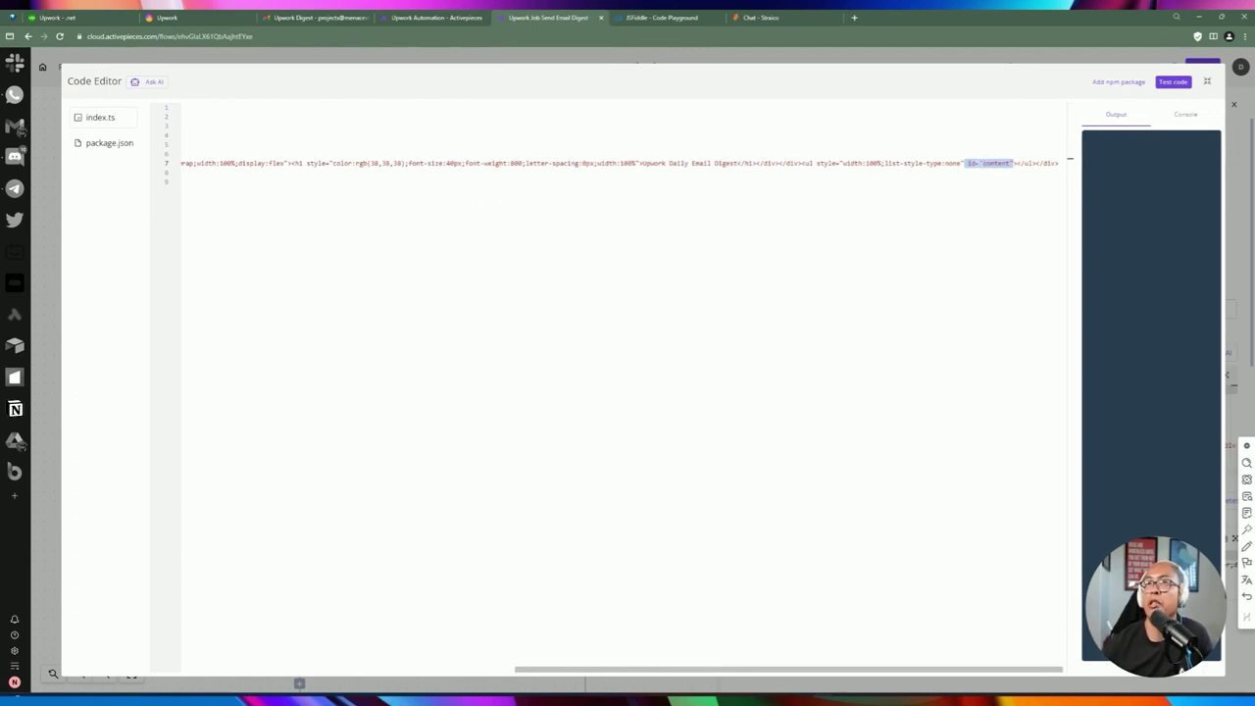
pyautogui.click(977, 163)
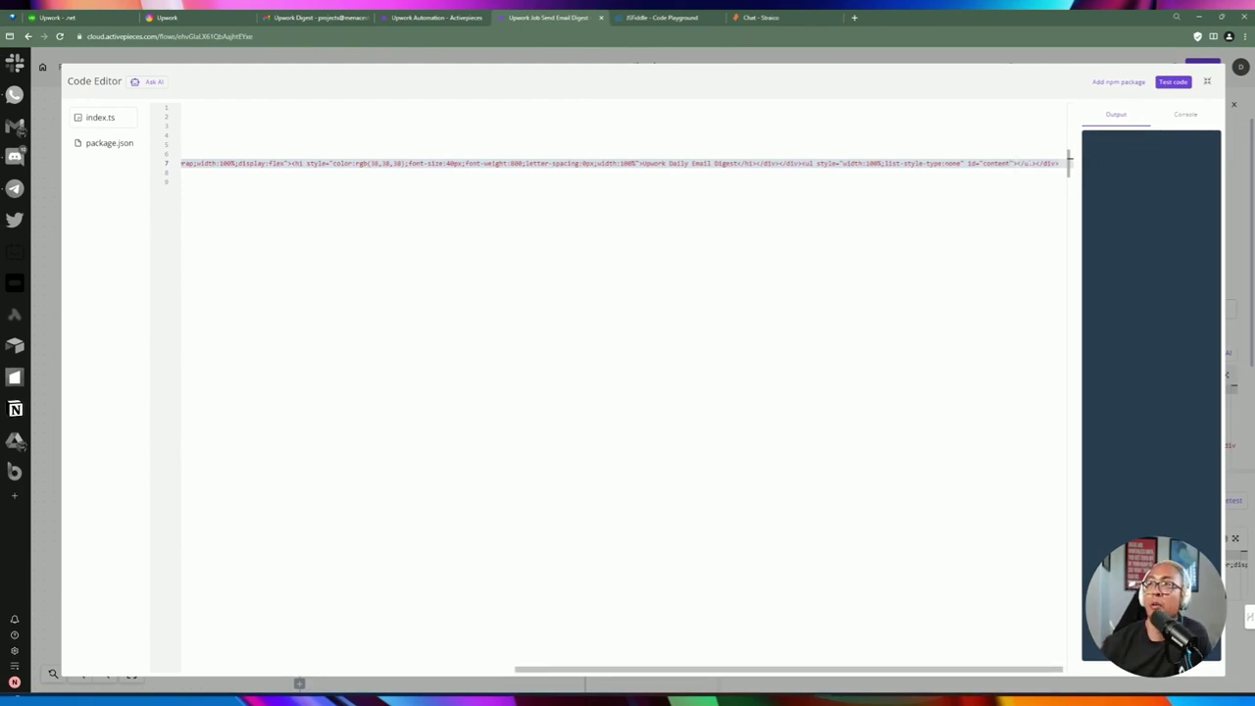
pyautogui.click(1207, 82)
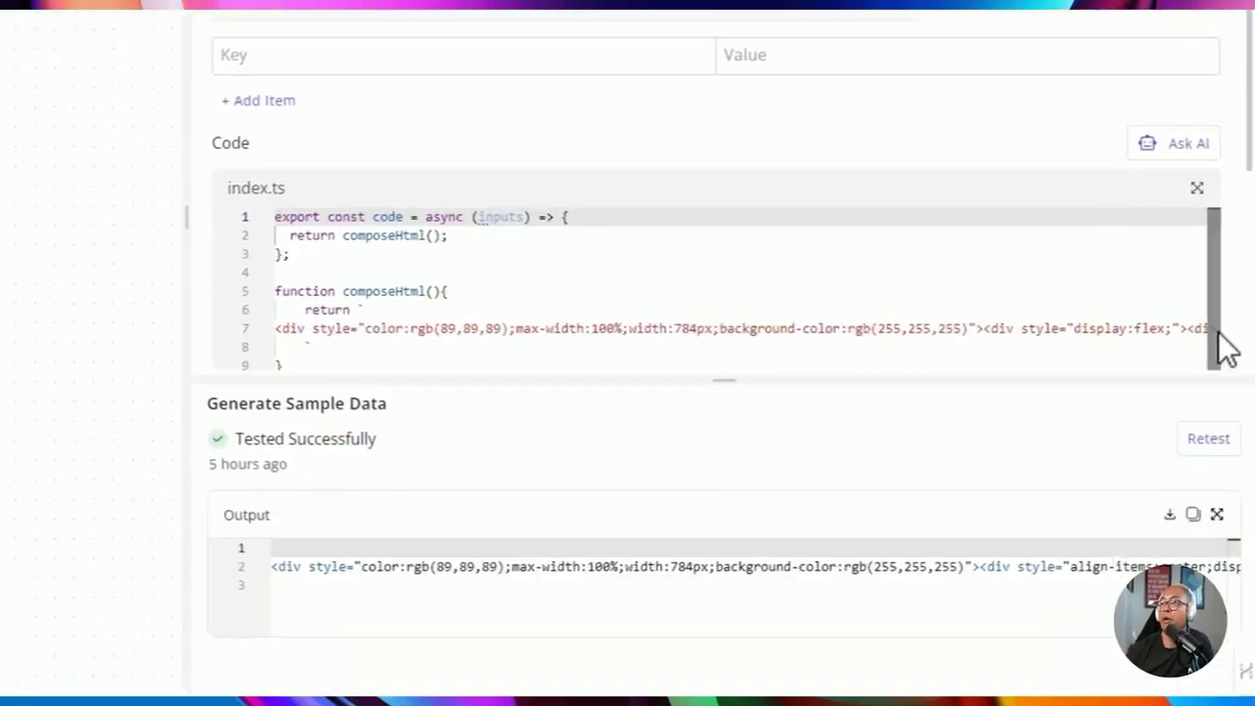
# Step: Retest the Build HTML template step and look over its HTML output
pyautogui.click(1224, 312)
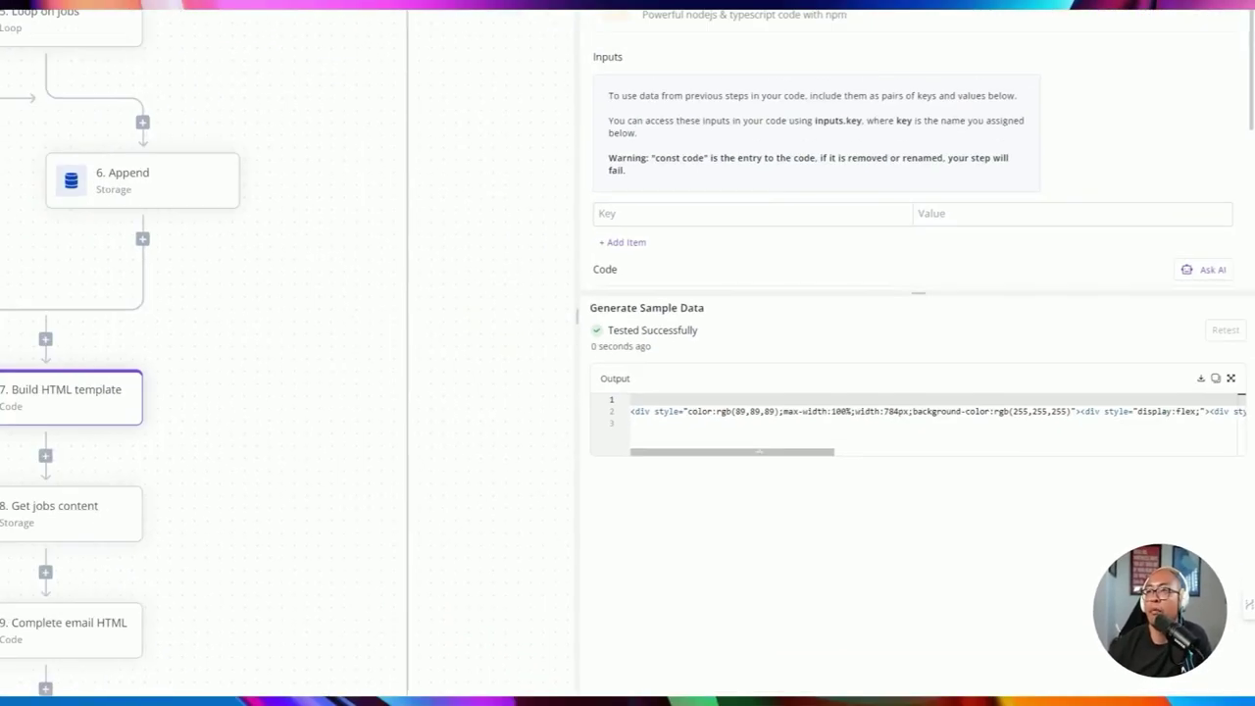
pyautogui.moveTo(750, 452); pyautogui.dragTo(1183, 456)
pyautogui.moveTo(1204, 503); pyautogui.dragTo(858, 498)
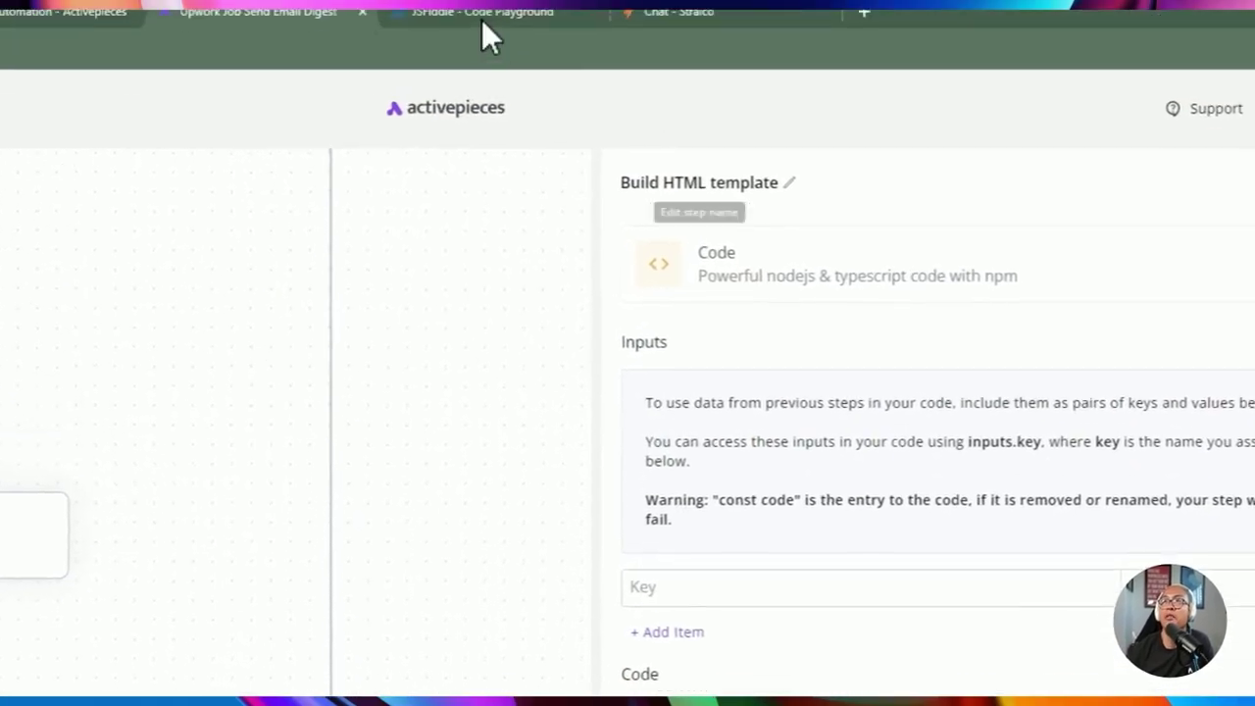
# Step: Select the entire HTML template in JSFiddle and ask the AI assistant "can you minify this html"
pyautogui.click(438, 12)
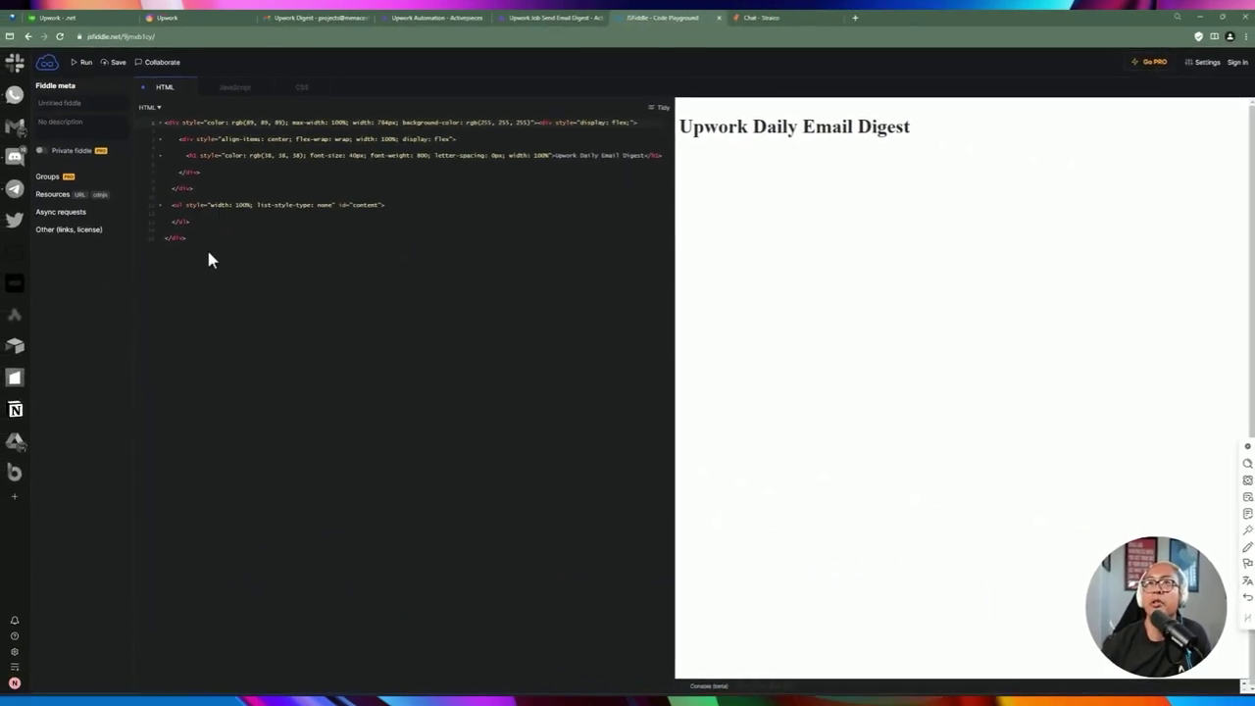
pyautogui.moveTo(209, 260); pyautogui.dragTo(161, 119)
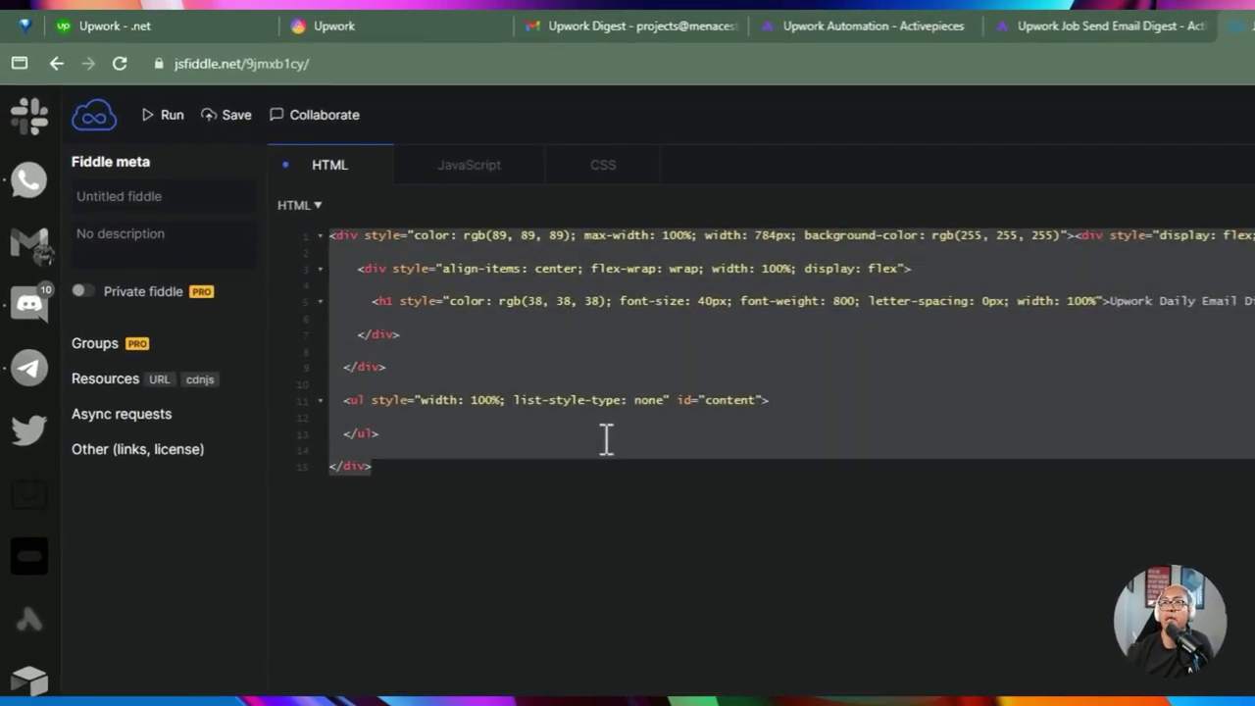
pyautogui.click(913, 283)
pyautogui.moveTo(424, 483); pyautogui.dragTo(184, 184)
pyautogui.hotkey('ctrl', 'q')
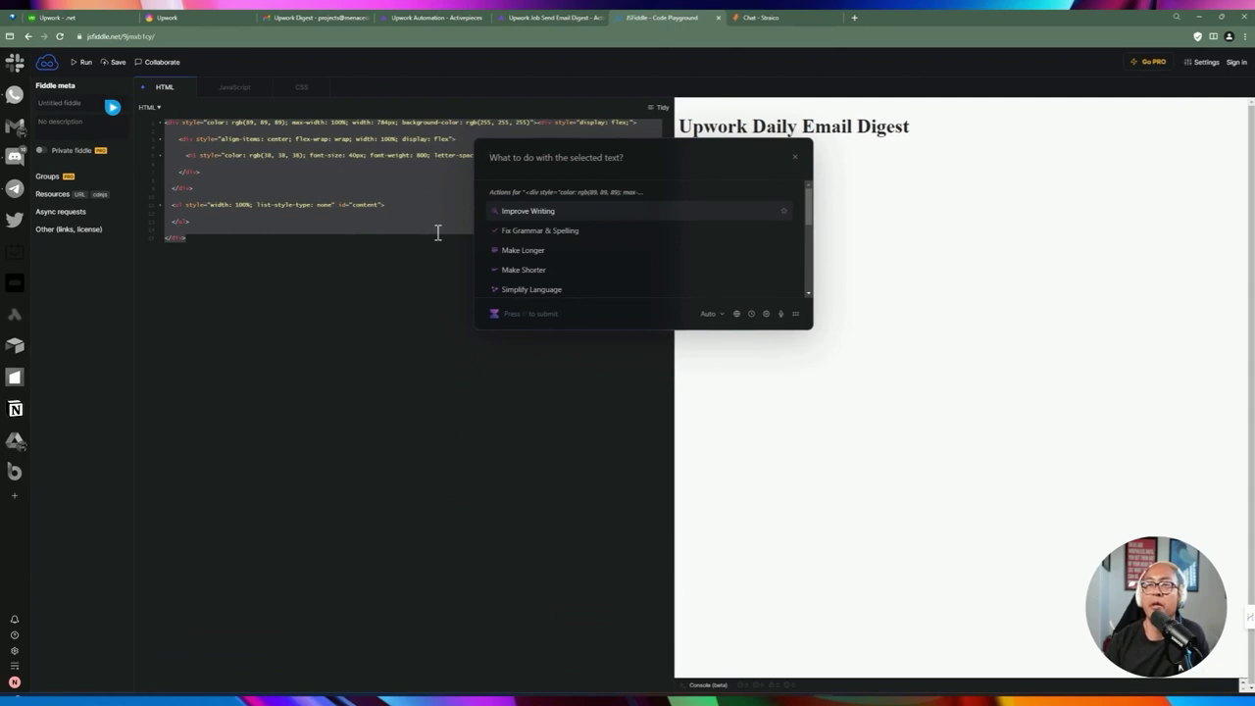
pyautogui.write('can you')
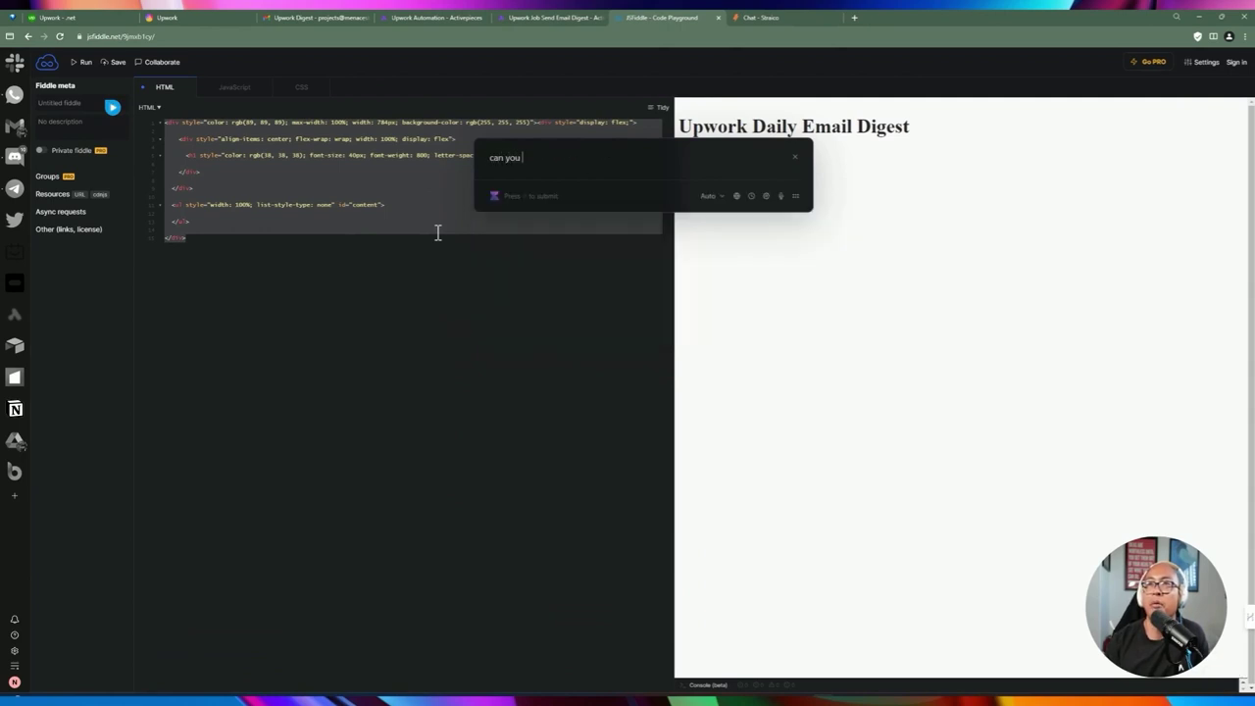
pyautogui.write(' minify this ht')
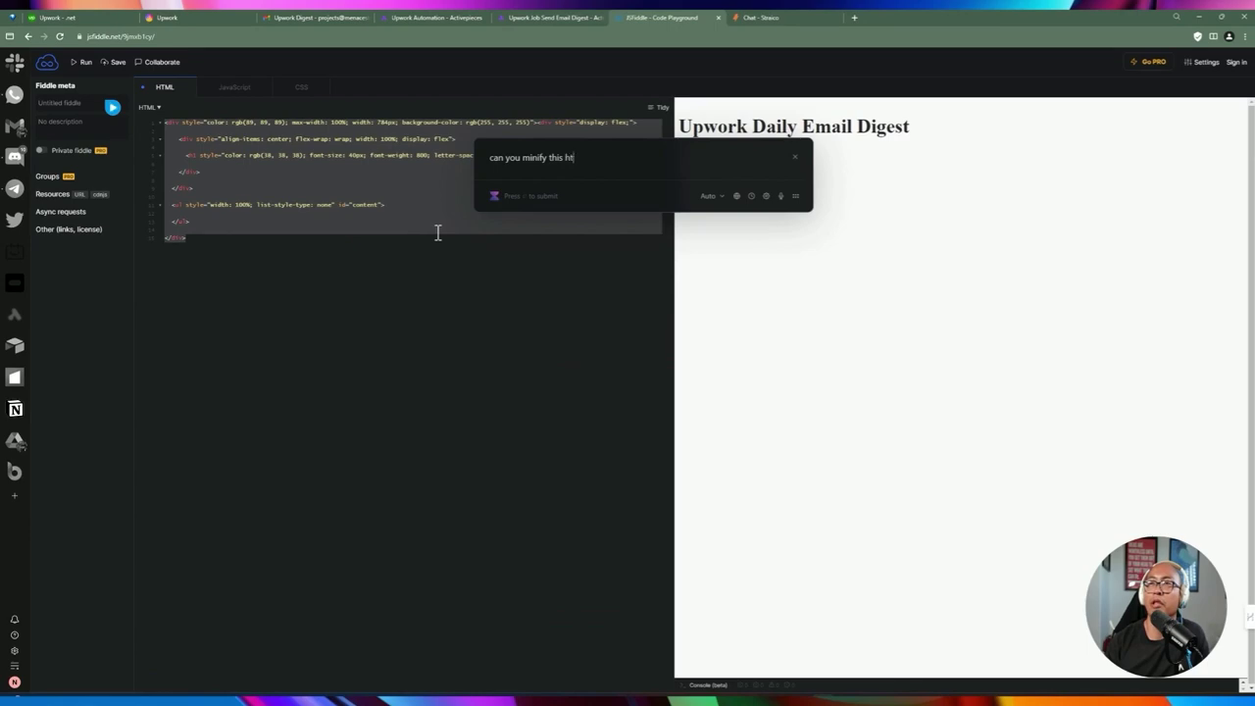
pyautogui.write('ml')
pyautogui.press('Return')
pyautogui.moveTo(536, 218); pyautogui.dragTo(498, 217)
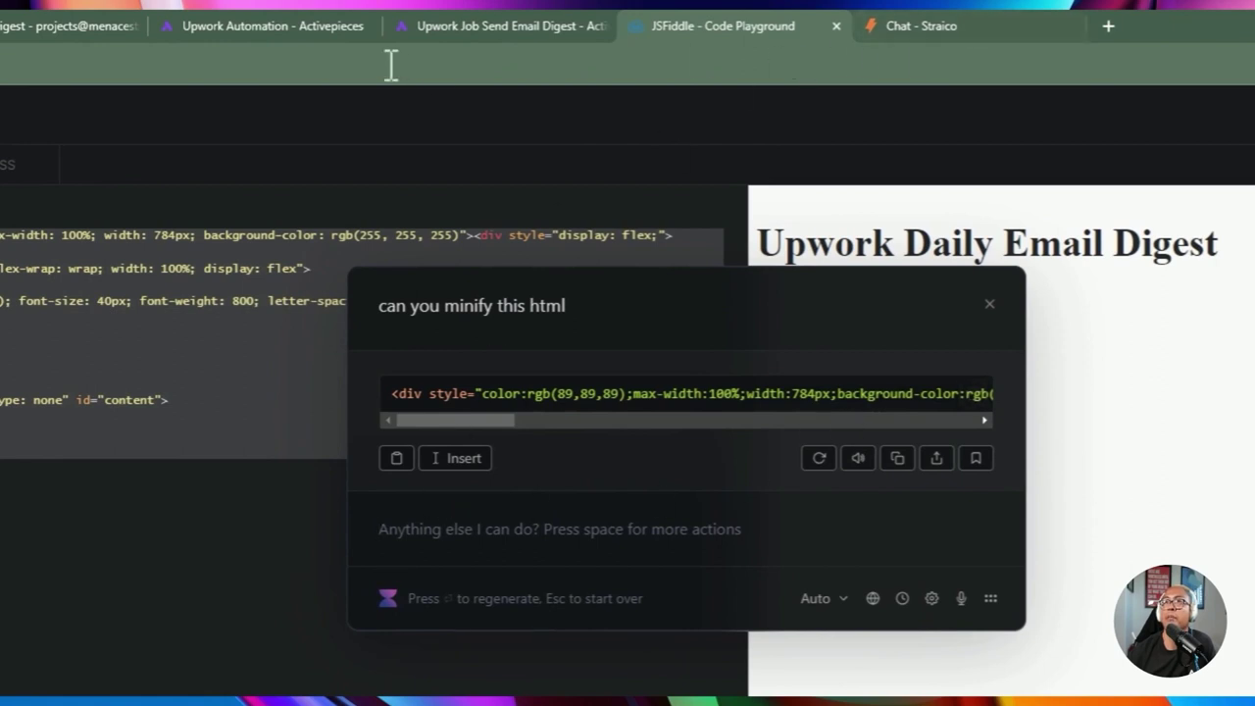
# Step: Go back to the Activepieces flow and review the Build HTML template step and its output
pyautogui.click(710, 25)
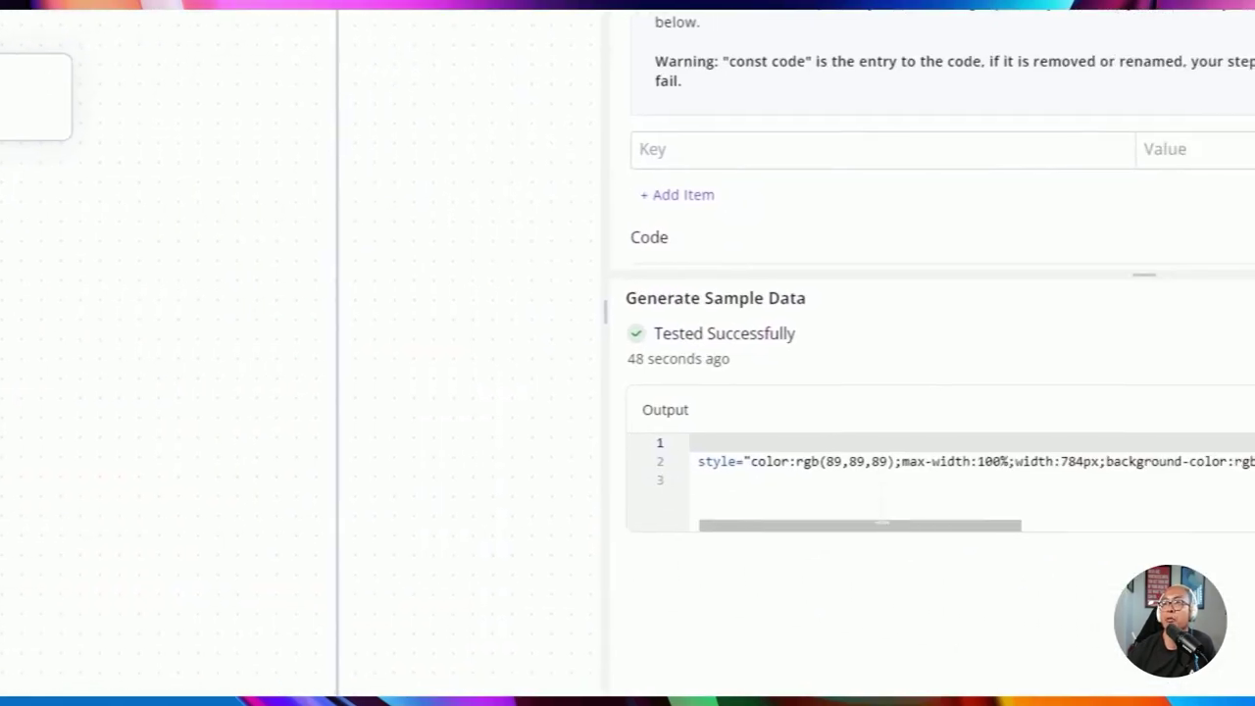
pyautogui.moveTo(904, 527); pyautogui.dragTo(812, 503)
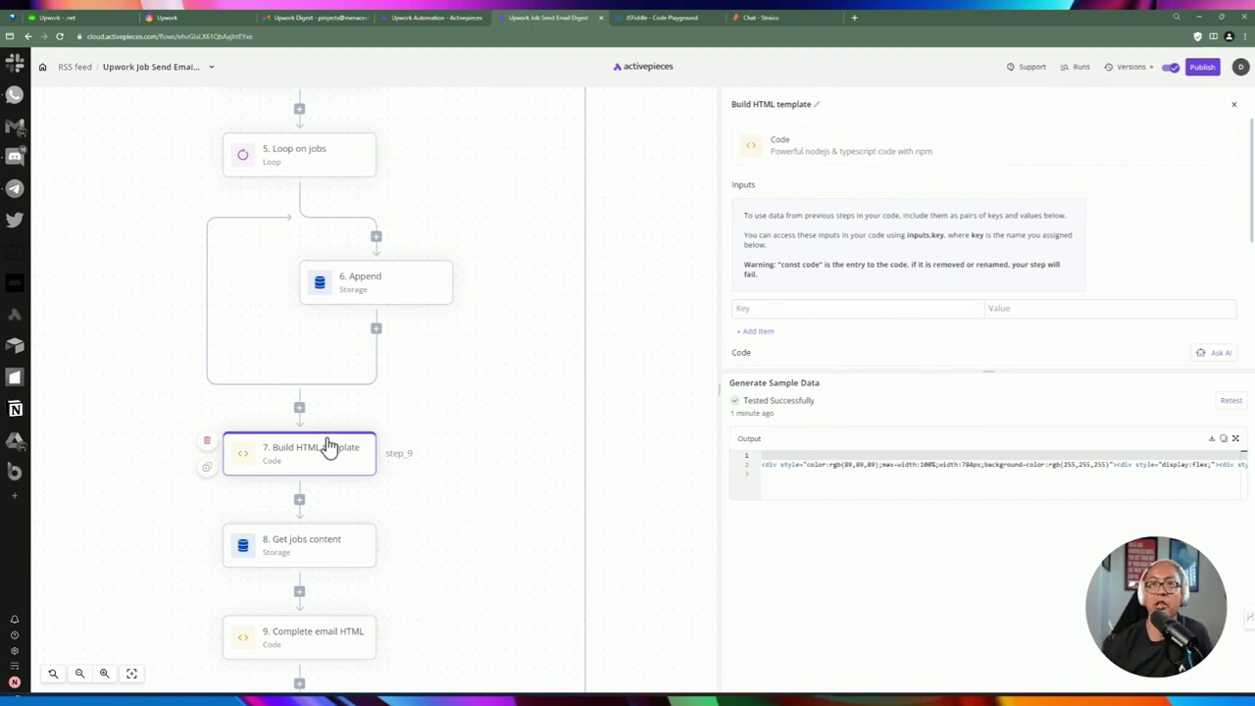
# Step: Open the Get jobs content storage step and review its jobs key and its output
pyautogui.scroll(-1, 304, 491)
pyautogui.click(304, 496)
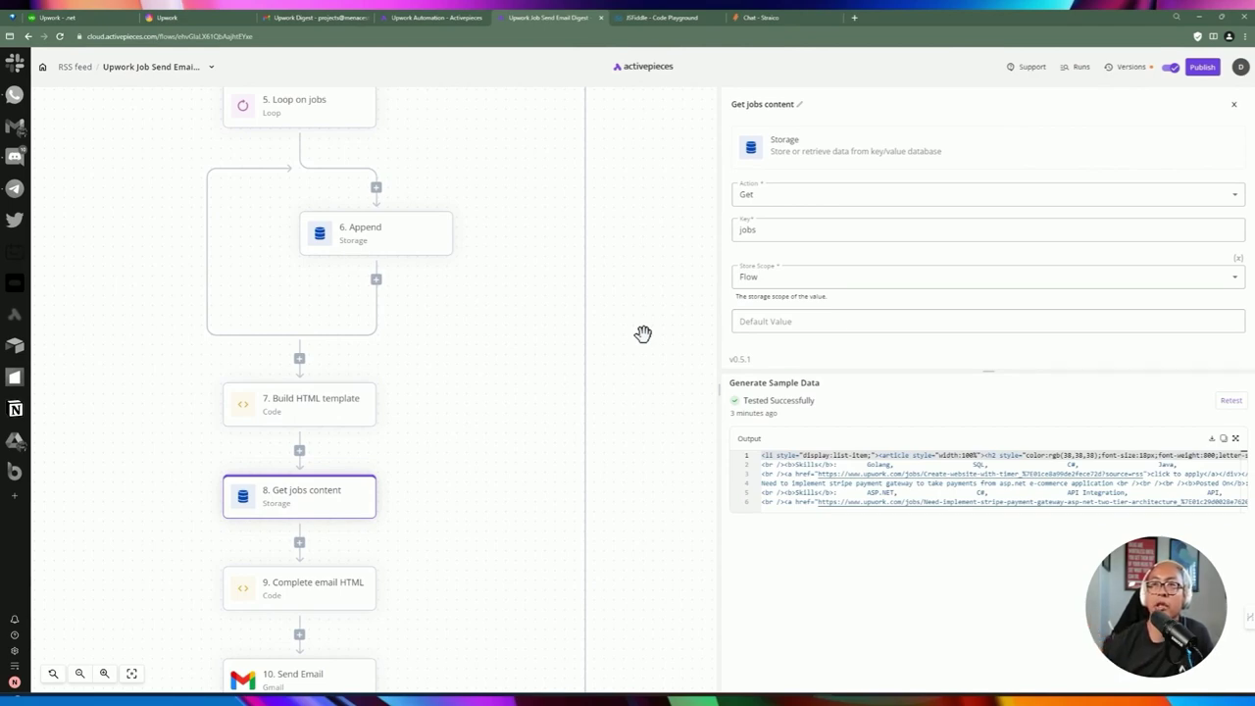
pyautogui.doubleClick(849, 229)
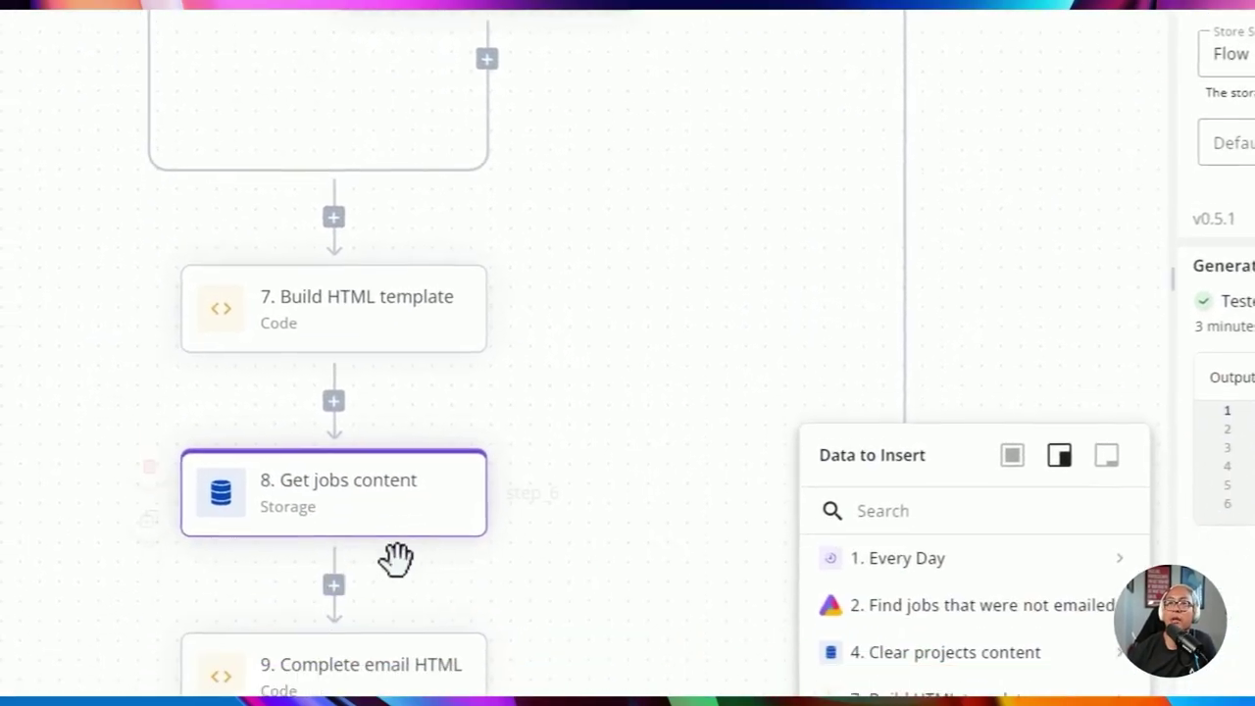
pyautogui.moveTo(913, 370); pyautogui.dragTo(937, 446)
# Step: Open the Complete email HTML step, check its content and htmlBody inputs, and expand its code to examine the cheerio import
pyautogui.click(8, 624)
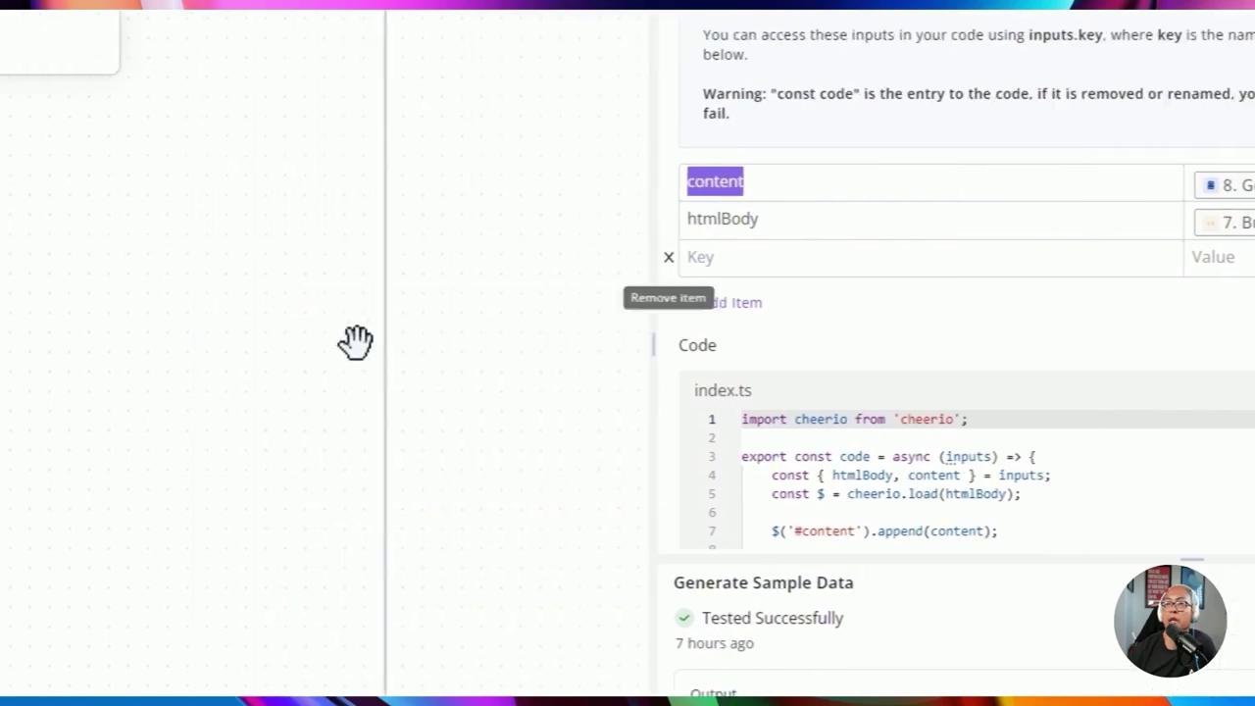
pyautogui.doubleClick(1128, 215)
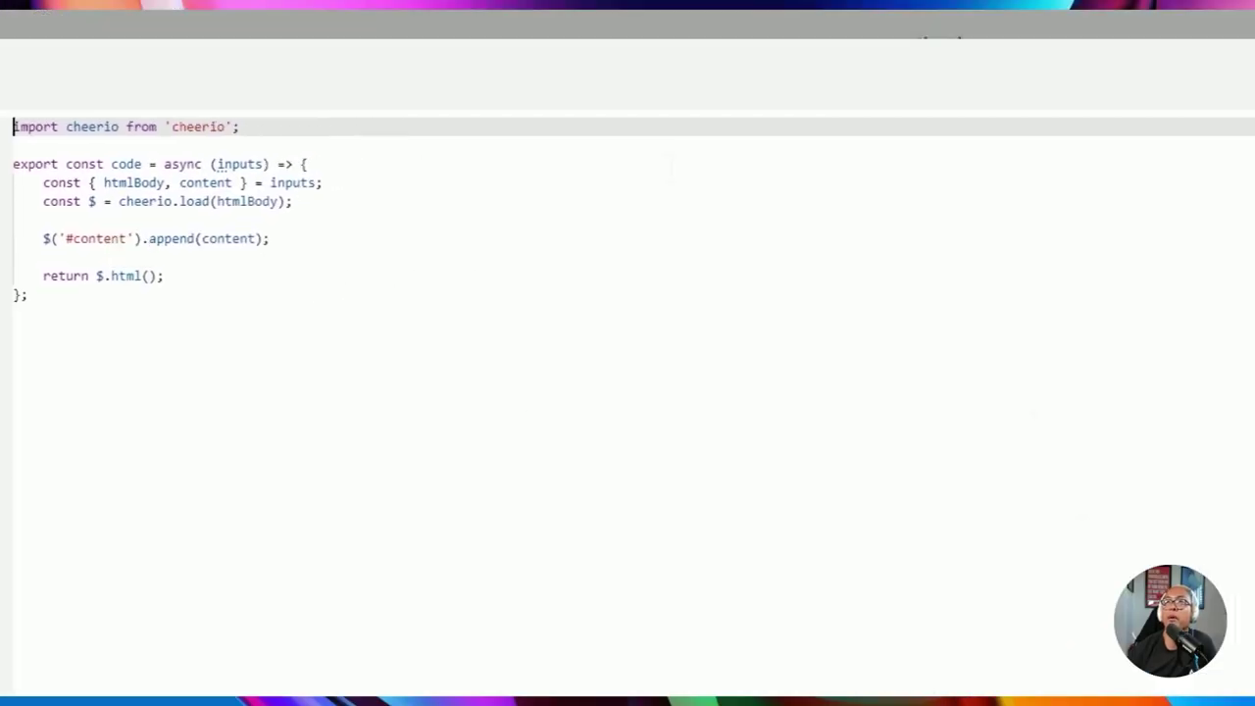
pyautogui.click(201, 210)
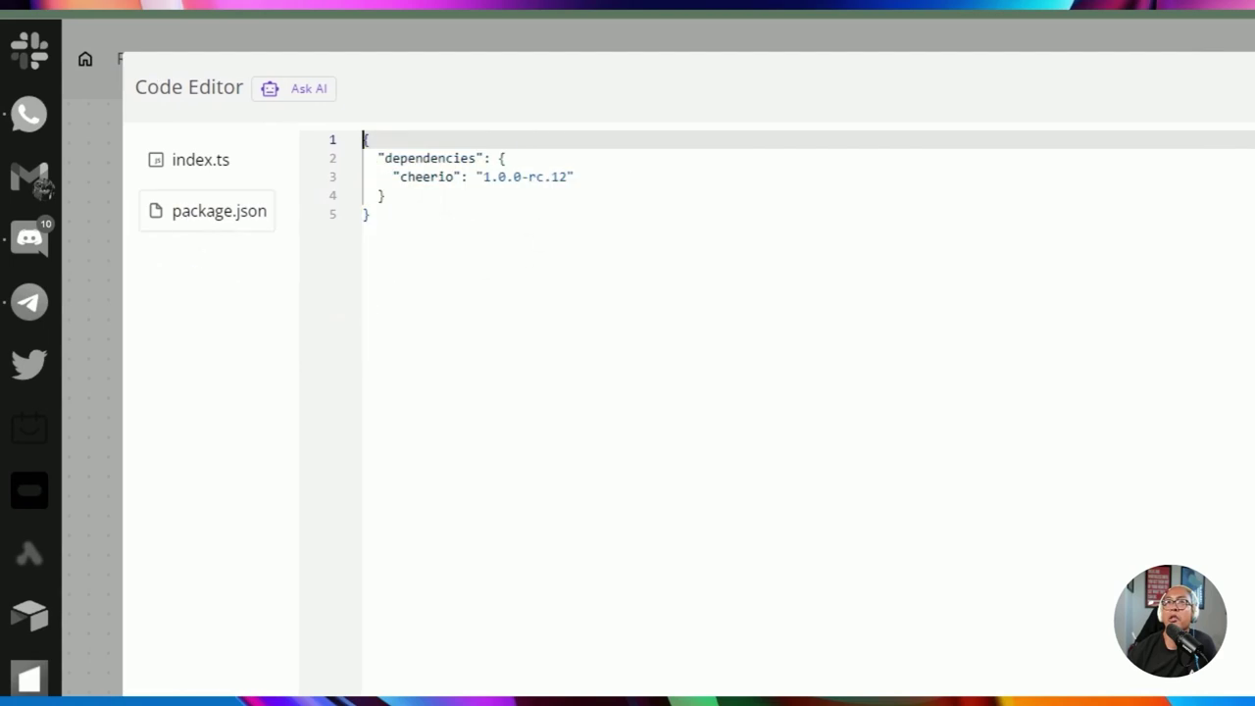
pyautogui.click(415, 177)
pyautogui.doubleClick(426, 176)
pyautogui.click(201, 181)
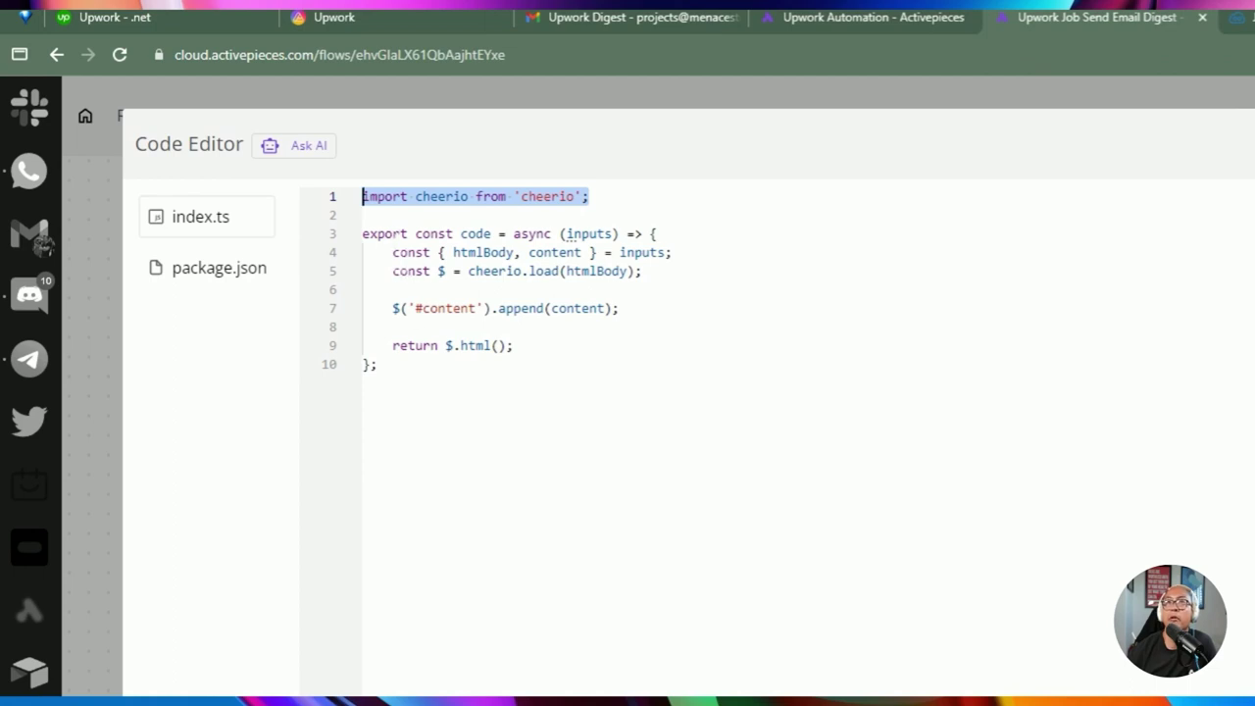
# Step: Examine how the code reads htmlBody and content from inputs and loads htmlBody with cheerio
pyautogui.doubleClick(469, 253)
pyautogui.doubleClick(563, 255)
pyautogui.moveTo(687, 253); pyautogui.dragTo(439, 252)
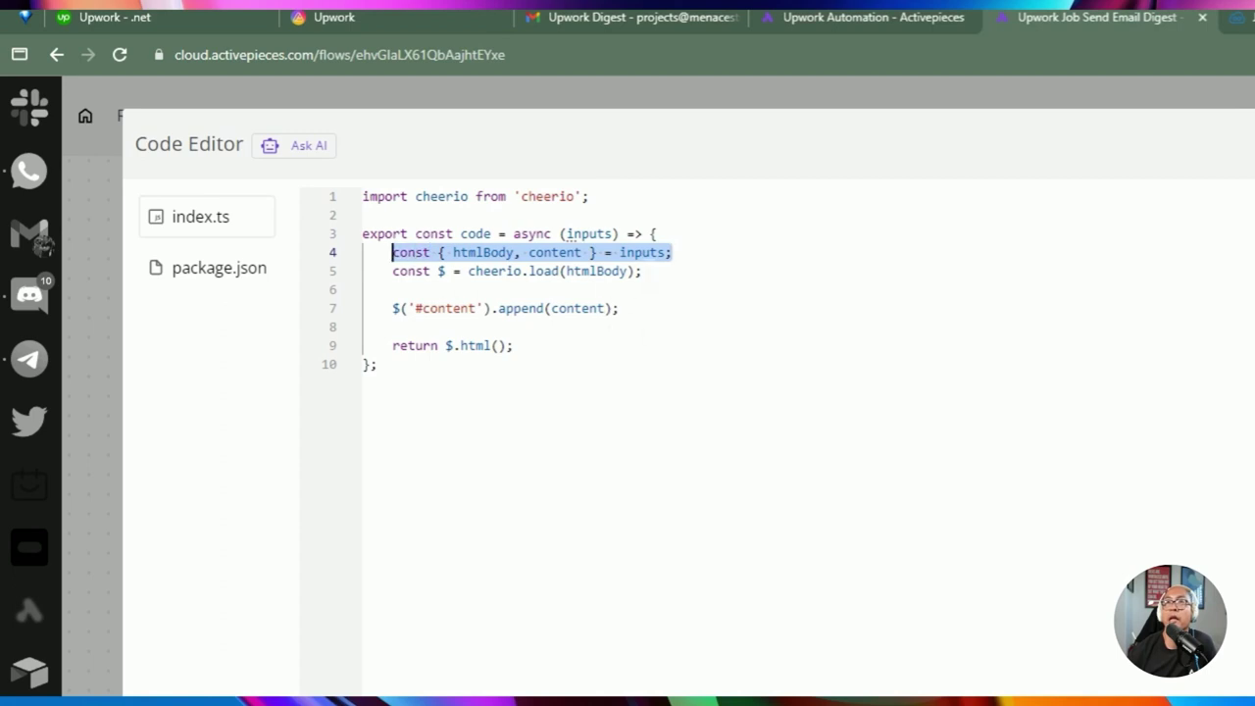
pyautogui.moveTo(642, 270); pyautogui.dragTo(580, 271)
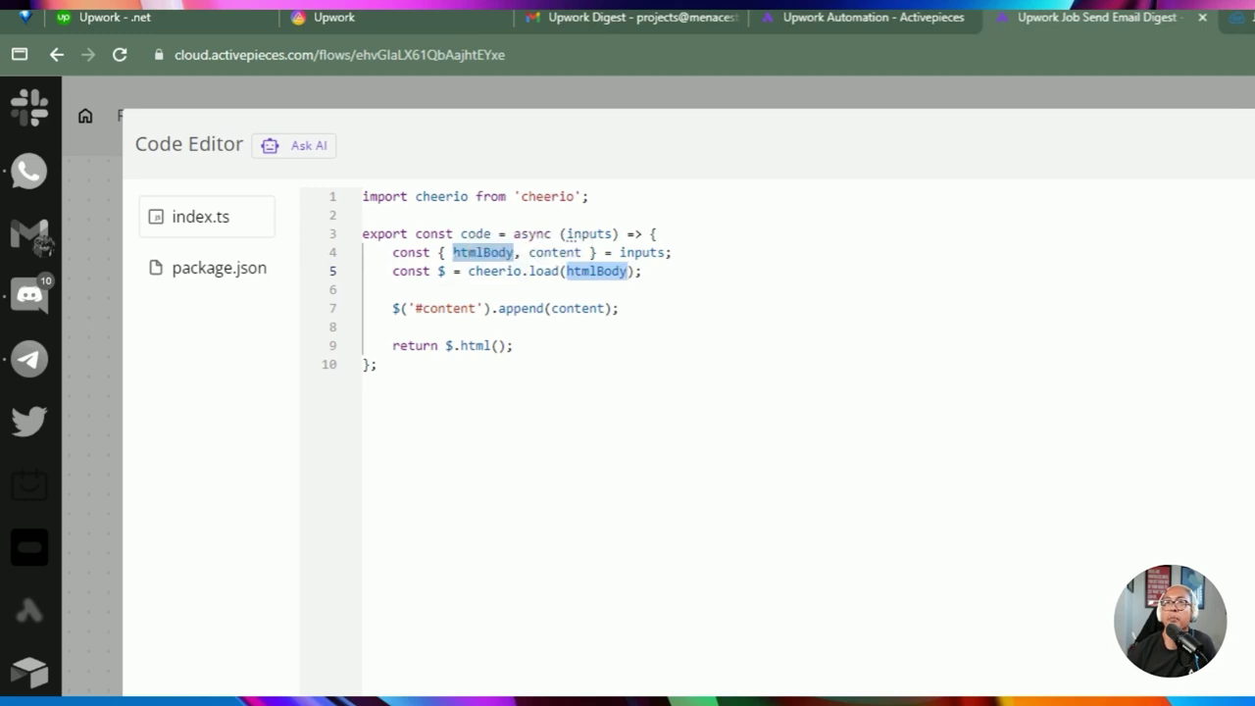
pyautogui.click(439, 271)
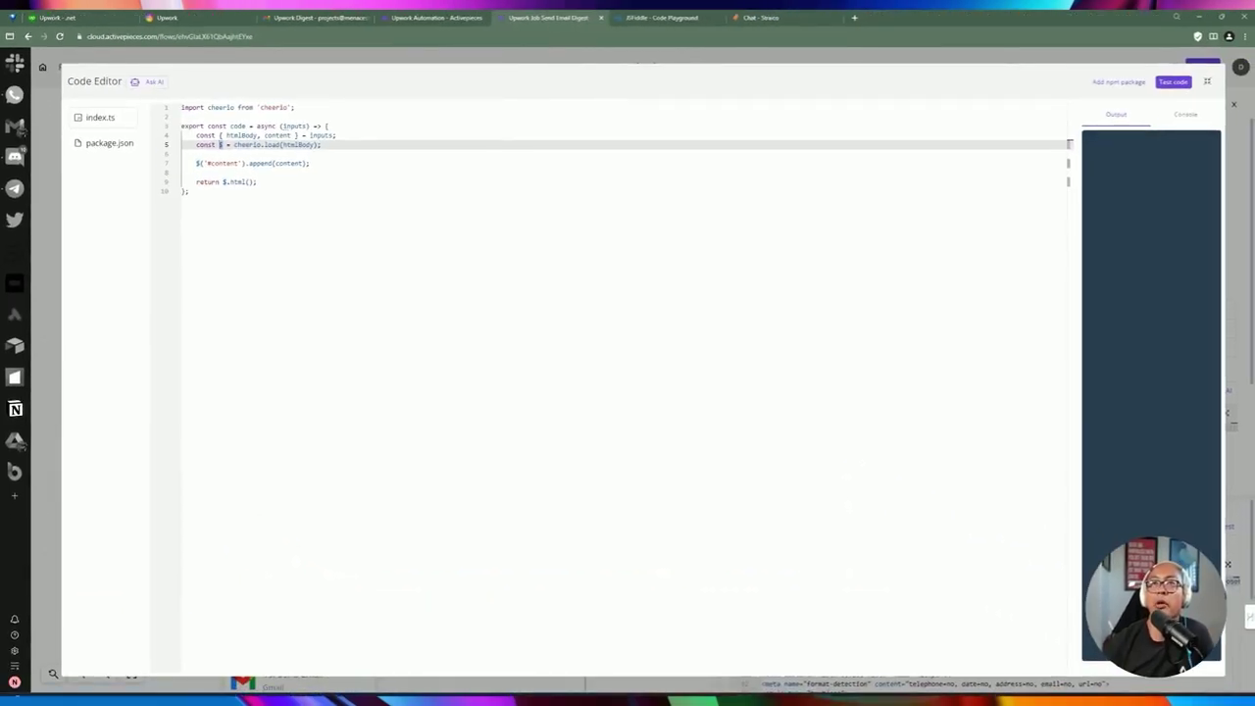
# Step: Examine the lines that append content to the #content element and return $.html()
pyautogui.moveTo(207, 163); pyautogui.dragTo(230, 164)
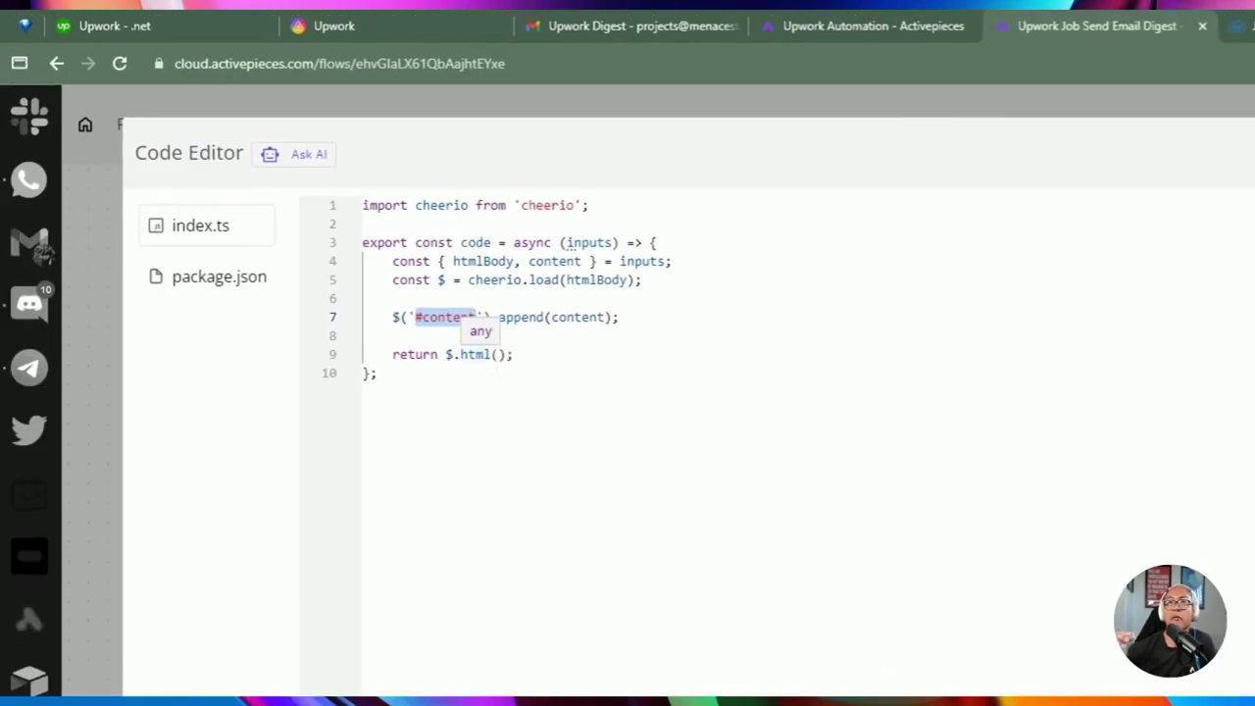
pyautogui.click(583, 362)
pyautogui.click(576, 318)
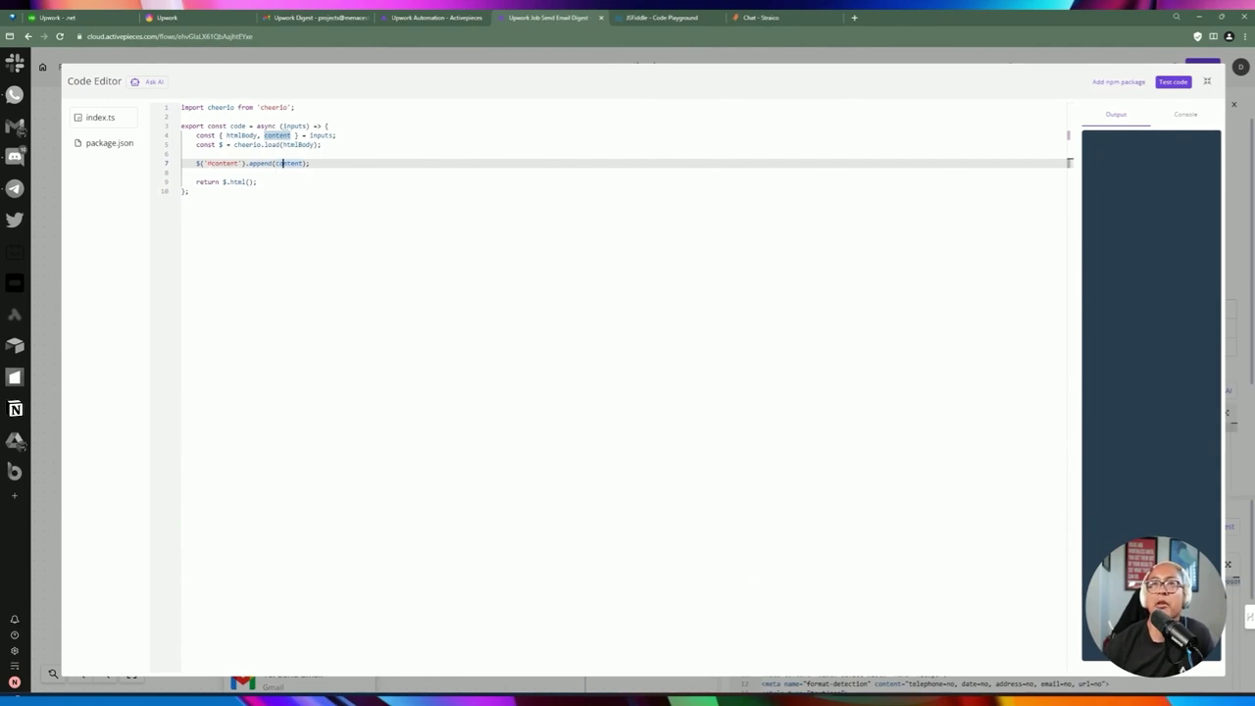
pyautogui.moveTo(197, 164); pyautogui.dragTo(311, 164)
pyautogui.click(283, 191)
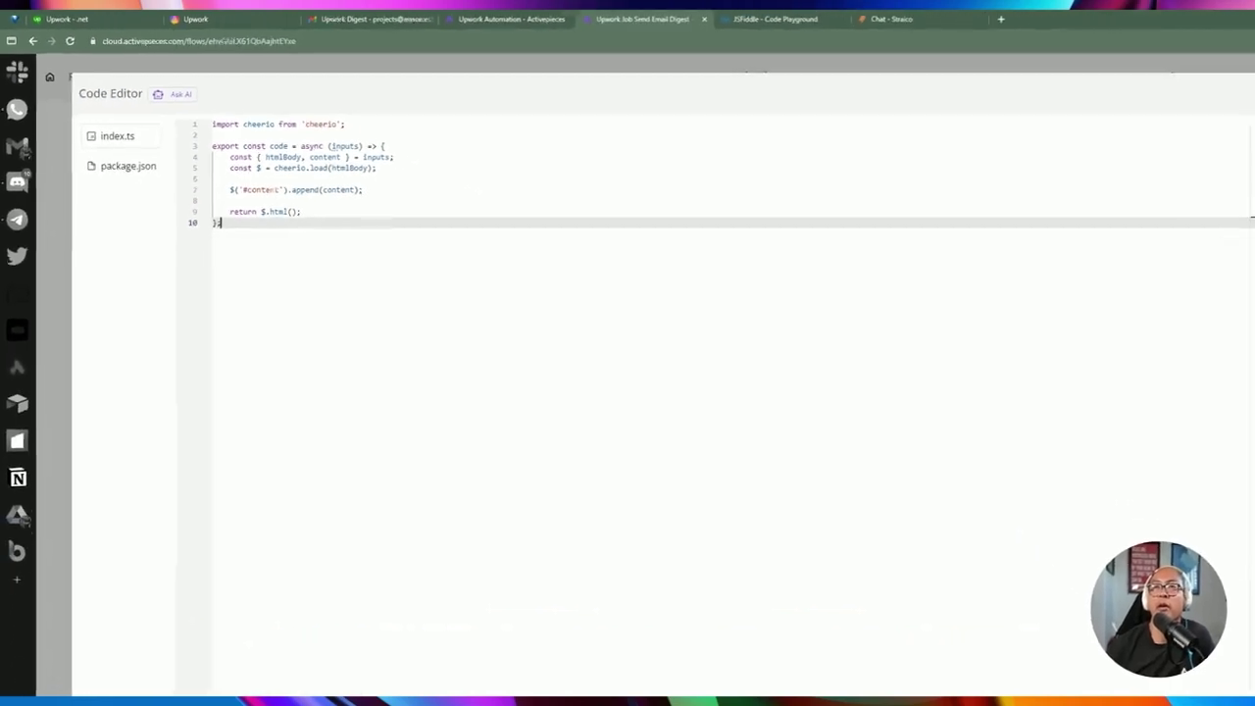
pyautogui.moveTo(310, 164); pyautogui.dragTo(222, 164)
pyautogui.click(217, 182)
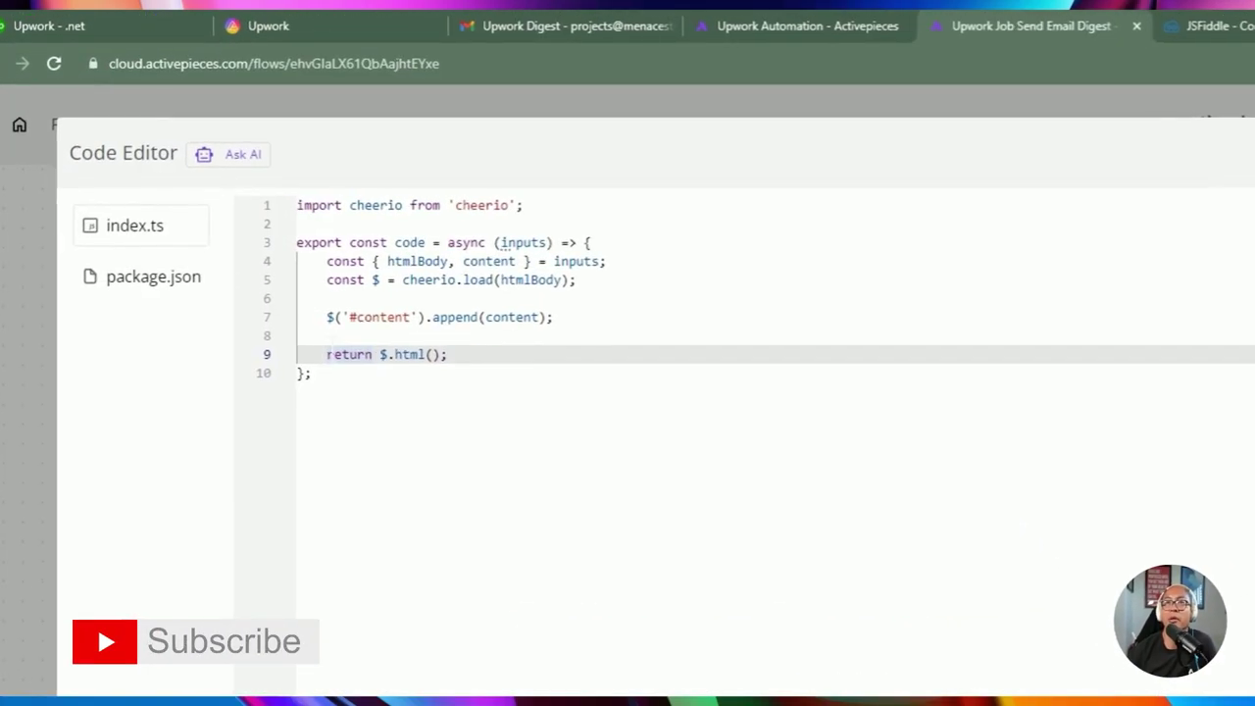
pyautogui.moveTo(328, 354); pyautogui.dragTo(478, 354)
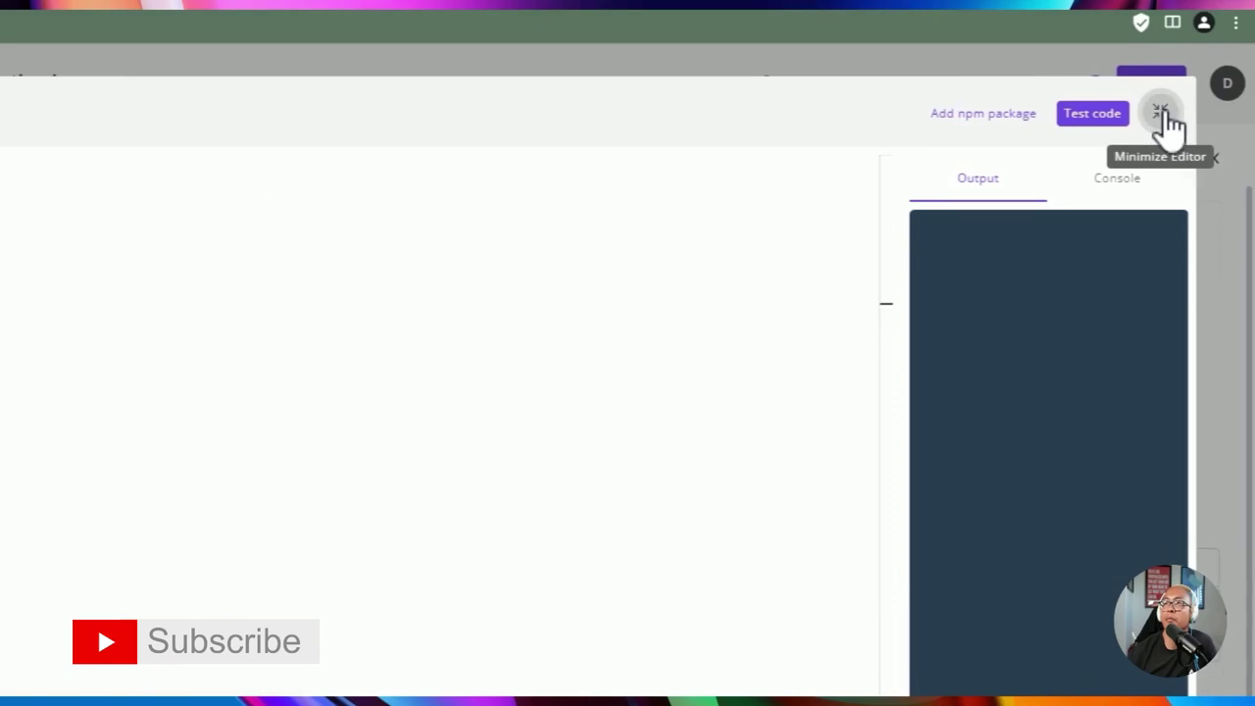
# Step: Close the code editor and retest the Complete email HTML step
pyautogui.click(1163, 126)
pyautogui.scroll(-3, 899, 308)
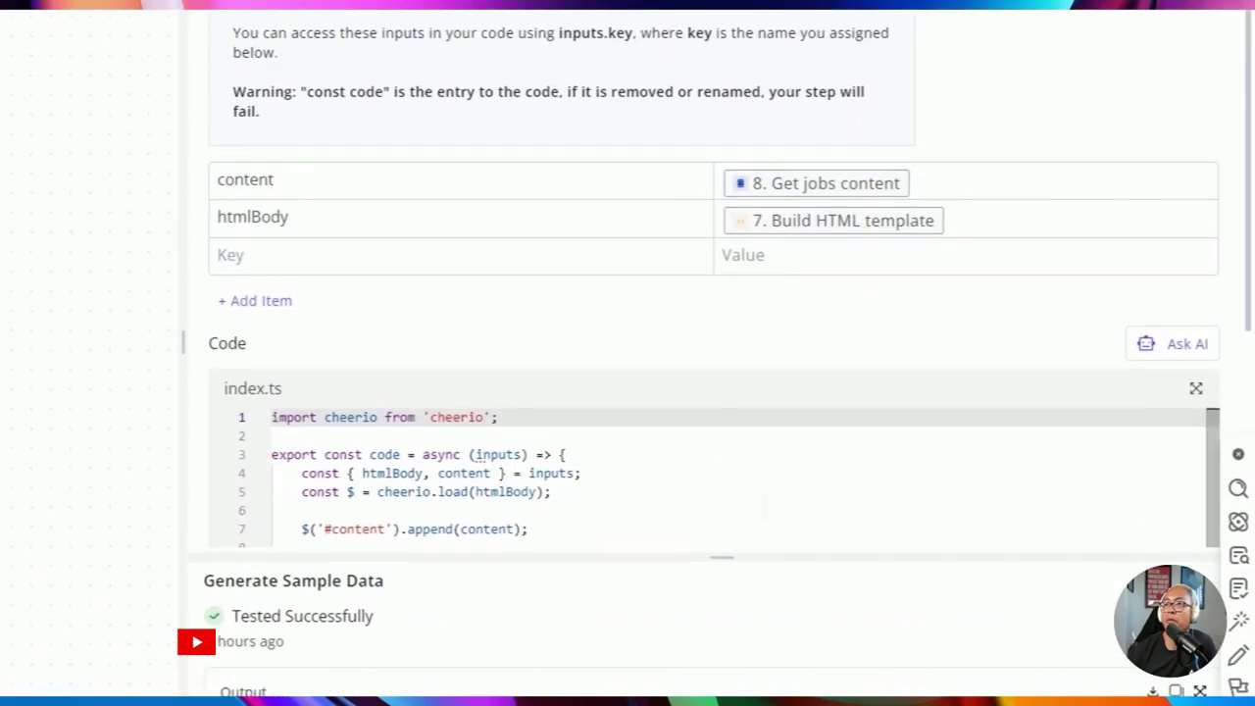
pyautogui.scroll(-1, 1191, 549)
pyautogui.click(1191, 526)
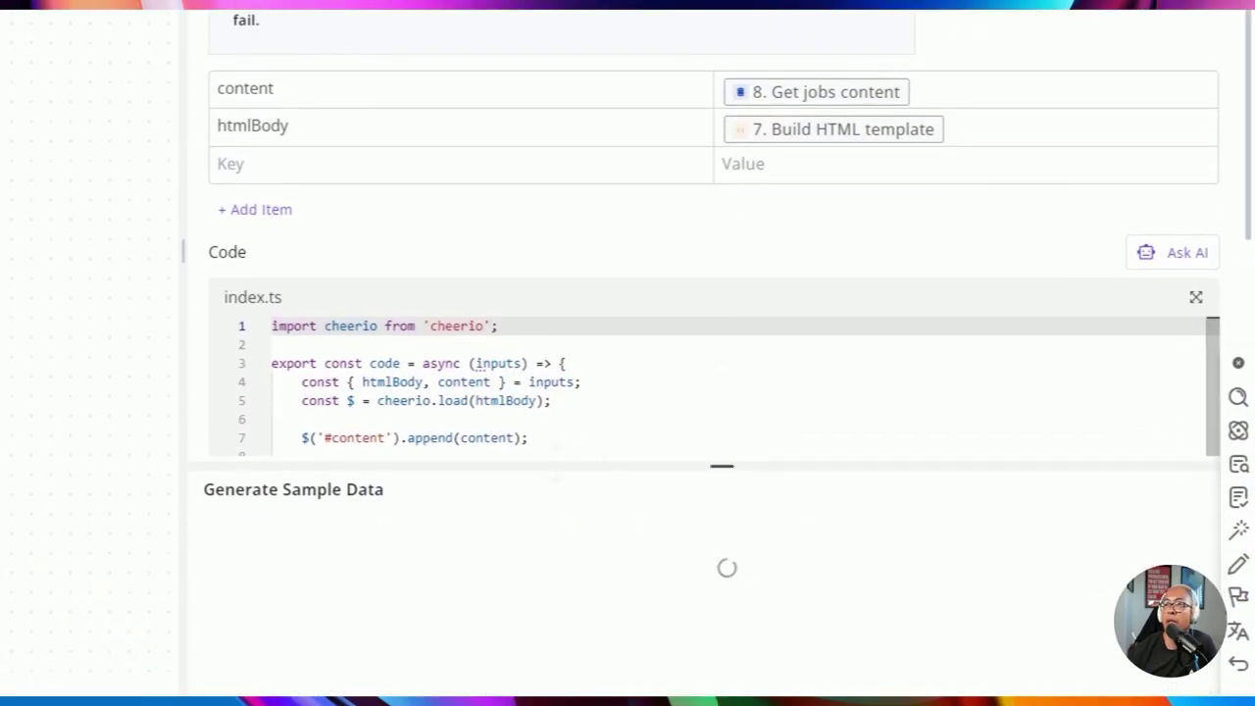
pyautogui.scroll(-1, 419, 443)
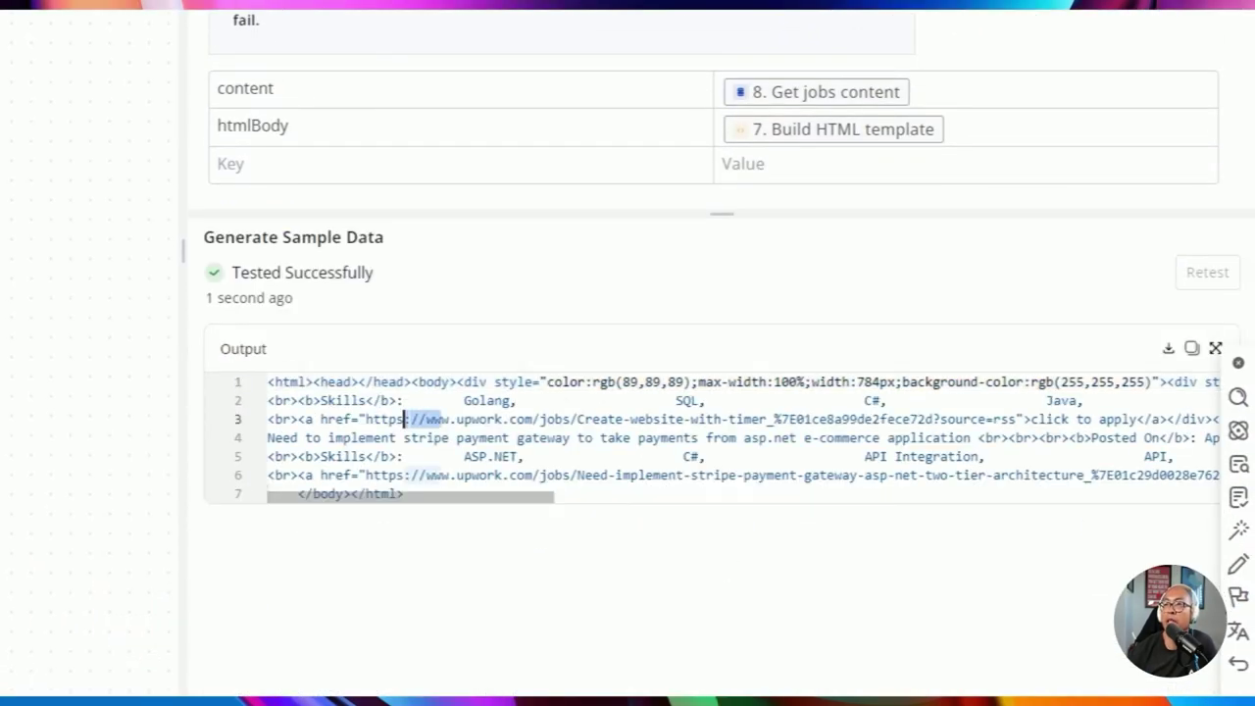
# Step: Look over the completed email HTML output in the enlarged output view and close it
pyautogui.moveTo(317, 381); pyautogui.dragTo(477, 400)
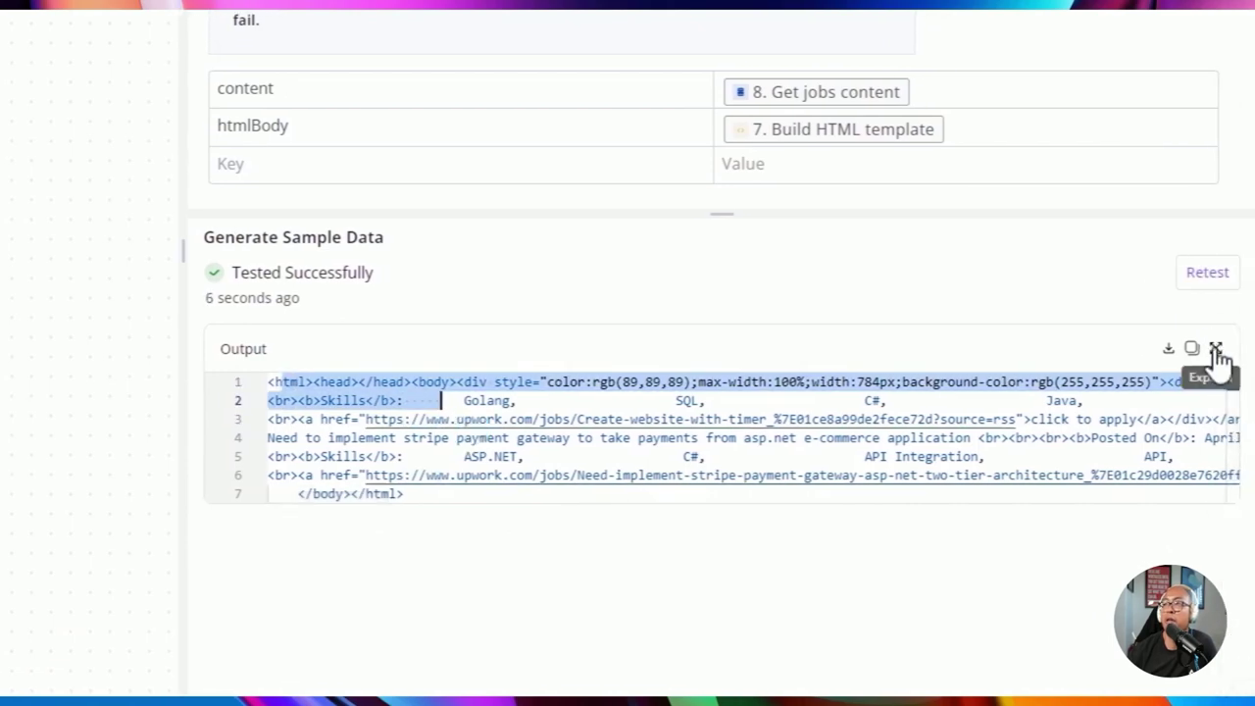
pyautogui.click(1216, 350)
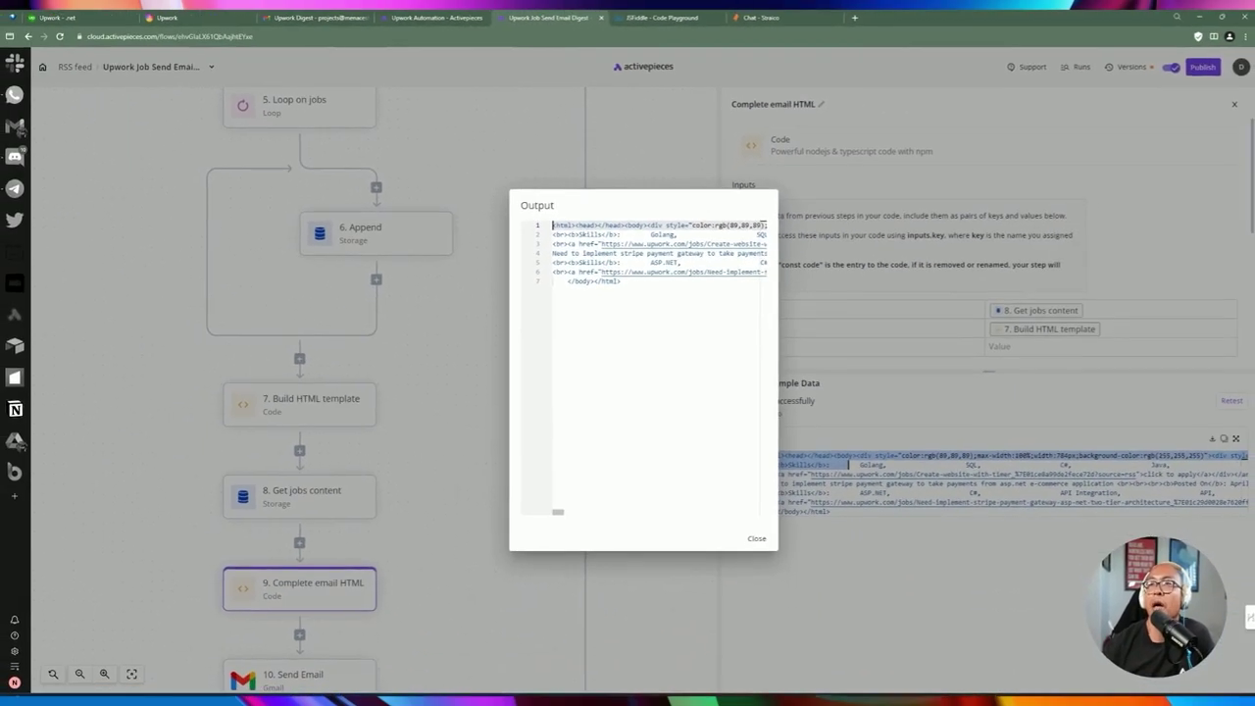
pyautogui.moveTo(563, 525)
pyautogui.mouseDown()
pyautogui.moveTo(673, 536)
pyautogui.moveTo(552, 525)
pyautogui.mouseUp()
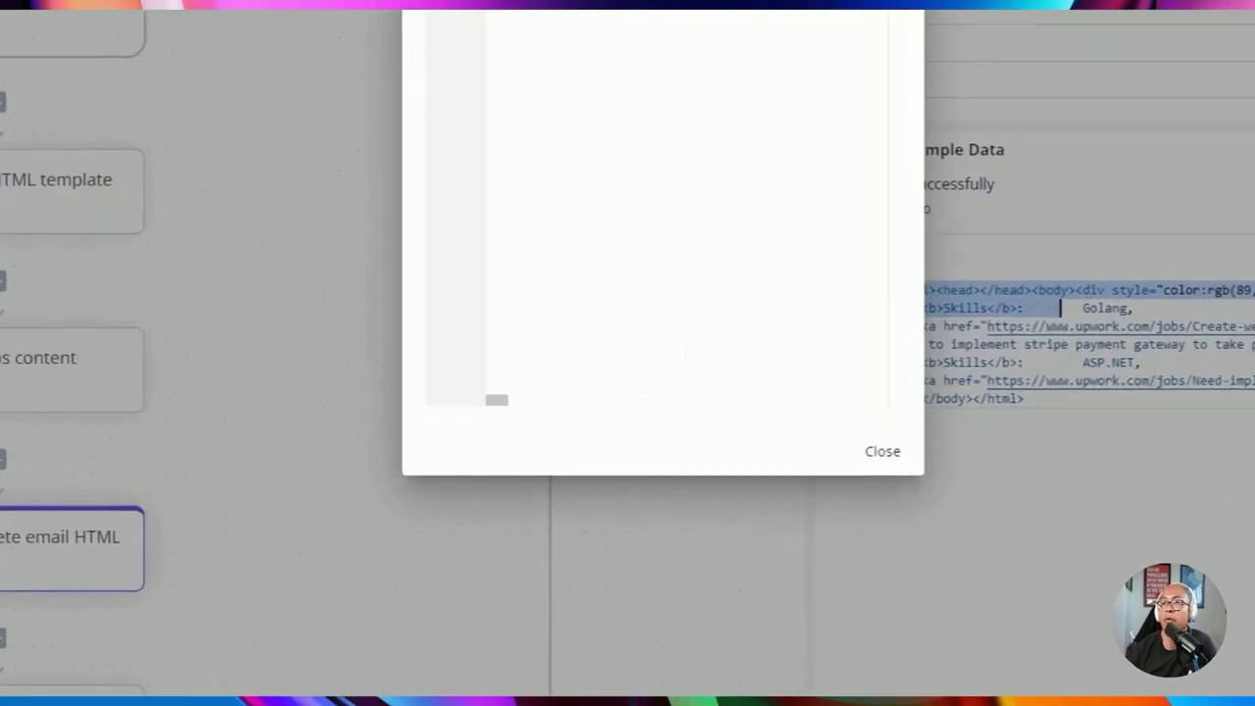
pyautogui.click(890, 448)
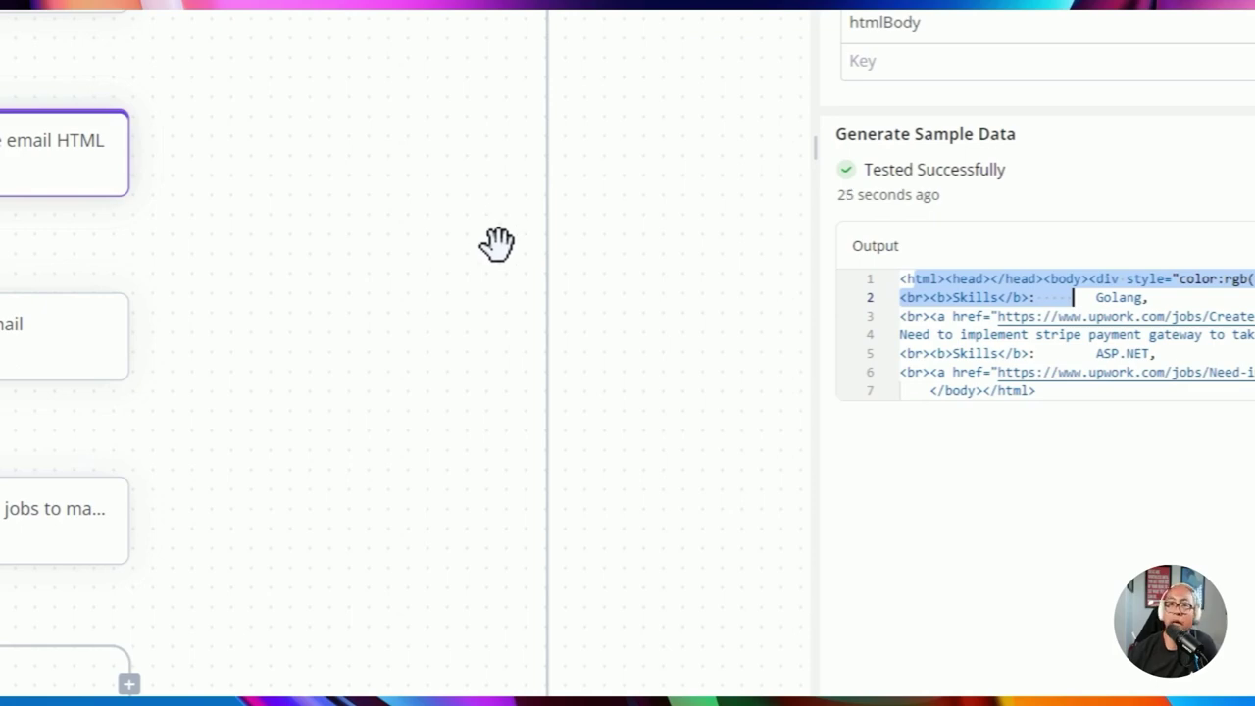
# Step: Open the Gmail Send Email step and review its receiver, Upwork Digest subject, html body type and body
pyautogui.click(316, 484)
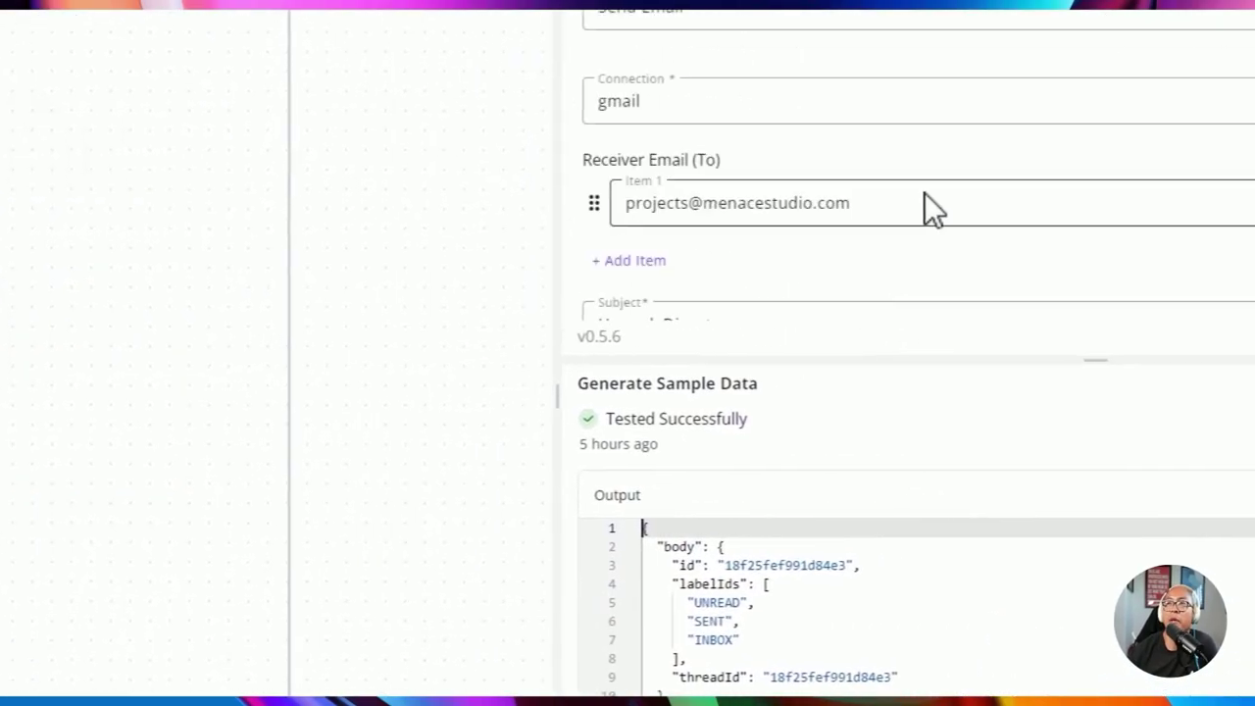
pyautogui.click(727, 227)
pyautogui.scroll(1, 790, 317)
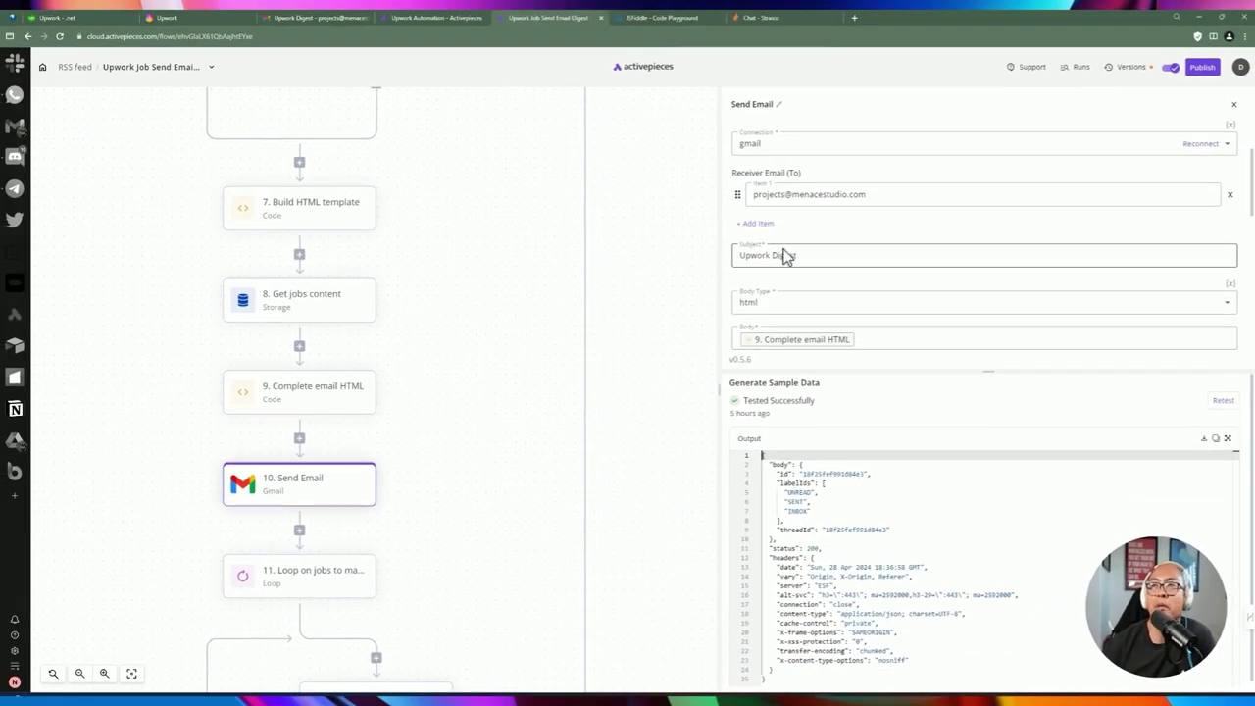
pyautogui.scroll(-2, 798, 271)
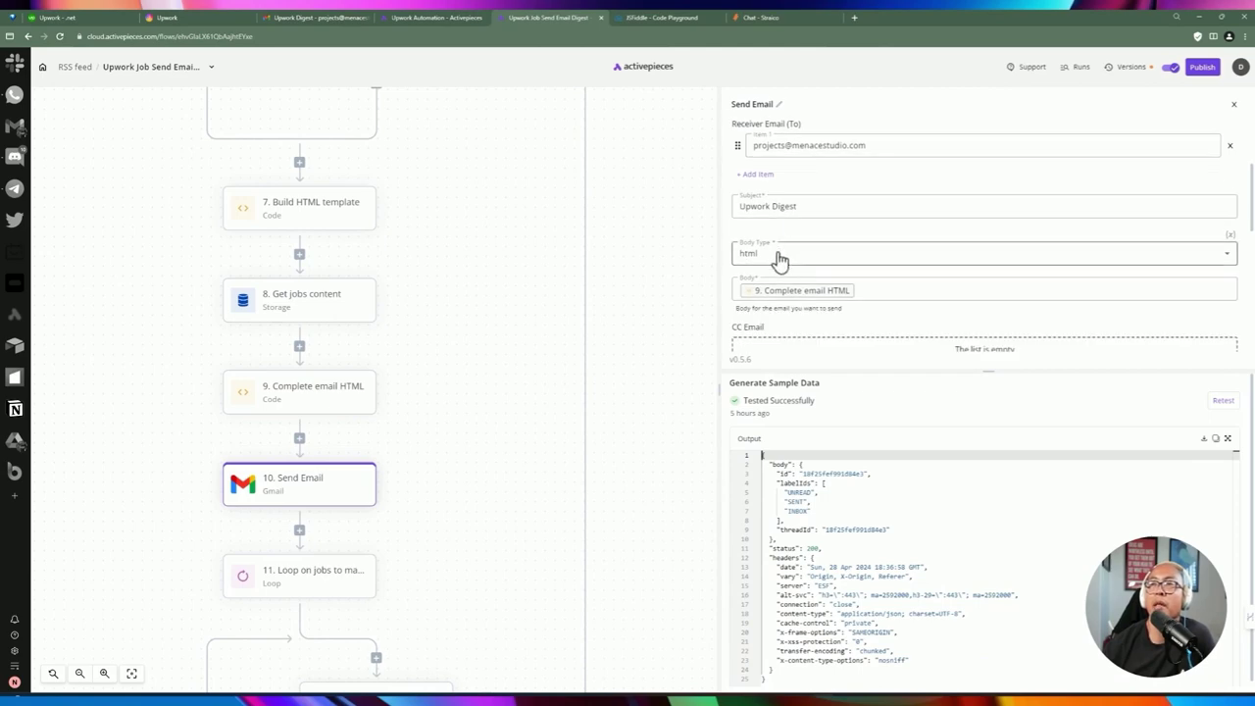
pyautogui.click(764, 257)
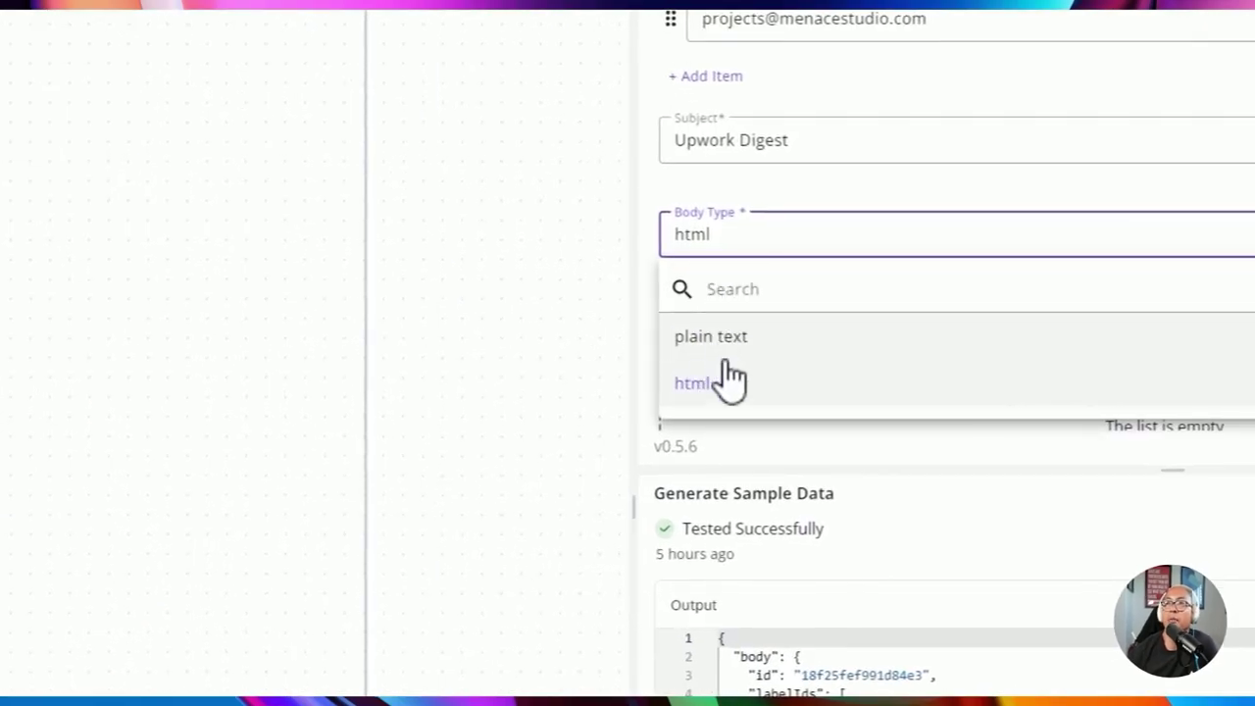
pyautogui.click(756, 232)
pyautogui.scroll(-2, 756, 232)
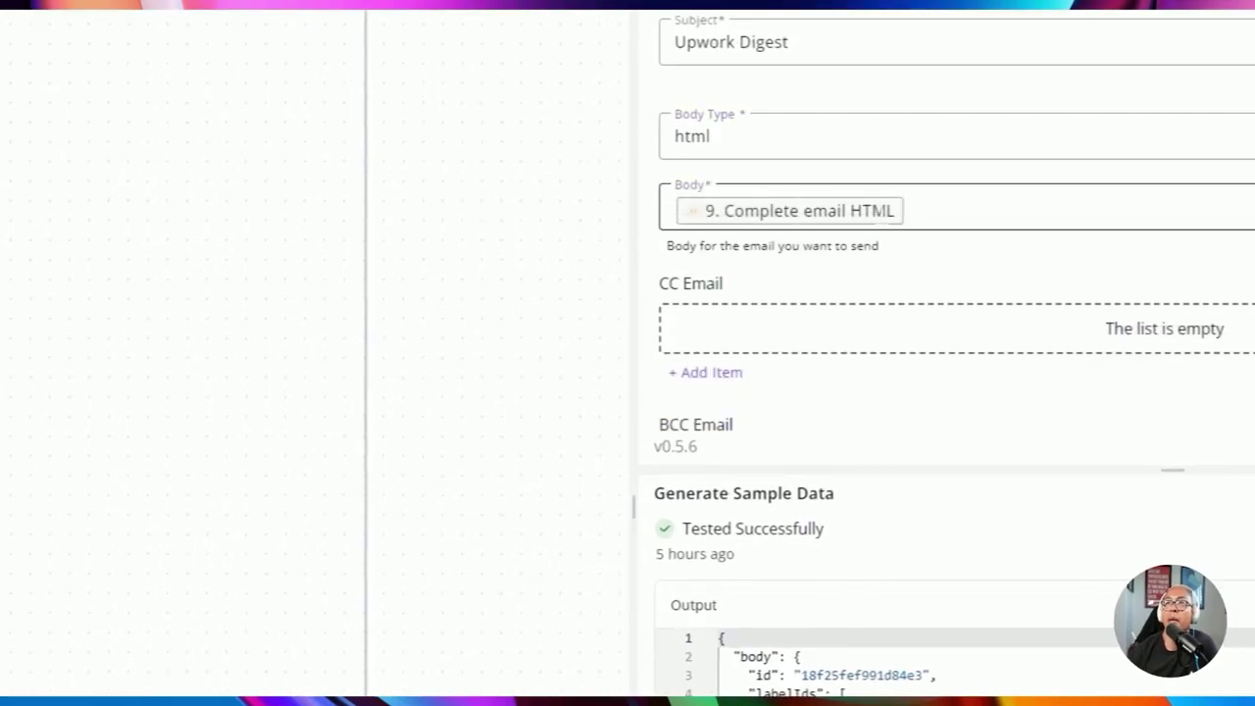
# Step: Revisit the Complete email HTML step, then return to Send Email and review its remaining settings, including the sender name
pyautogui.click(356, 526)
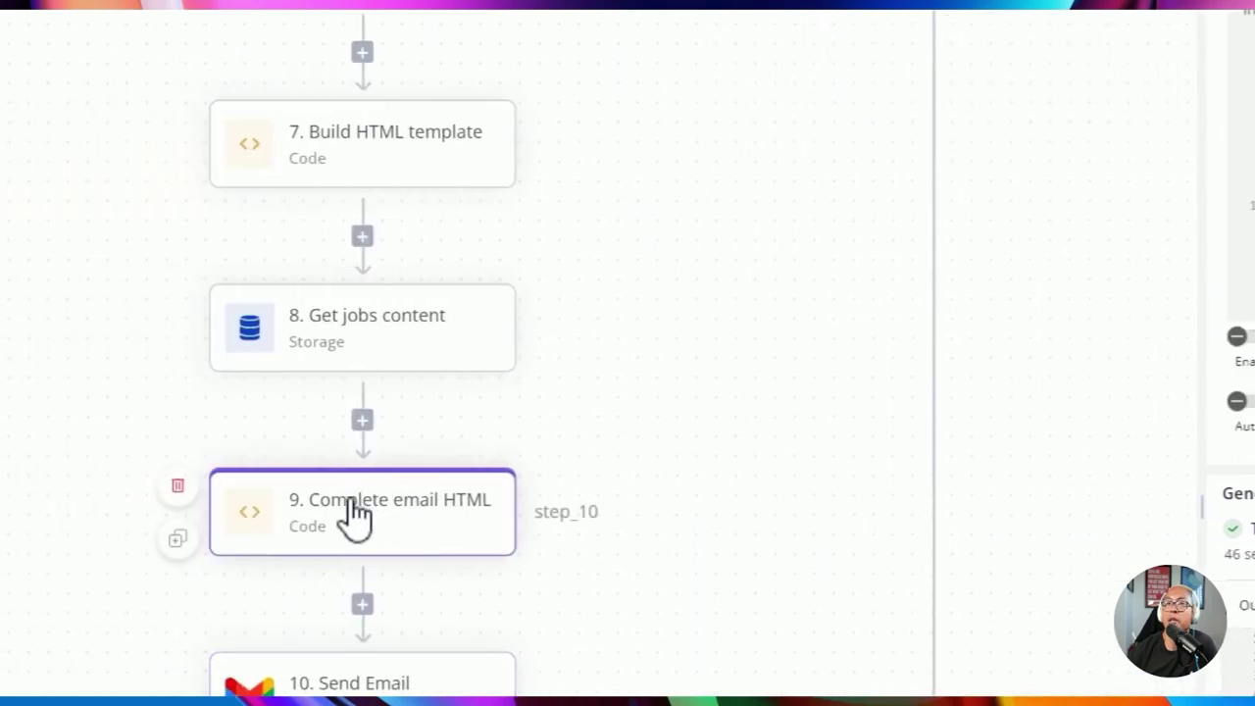
pyautogui.click(429, 608)
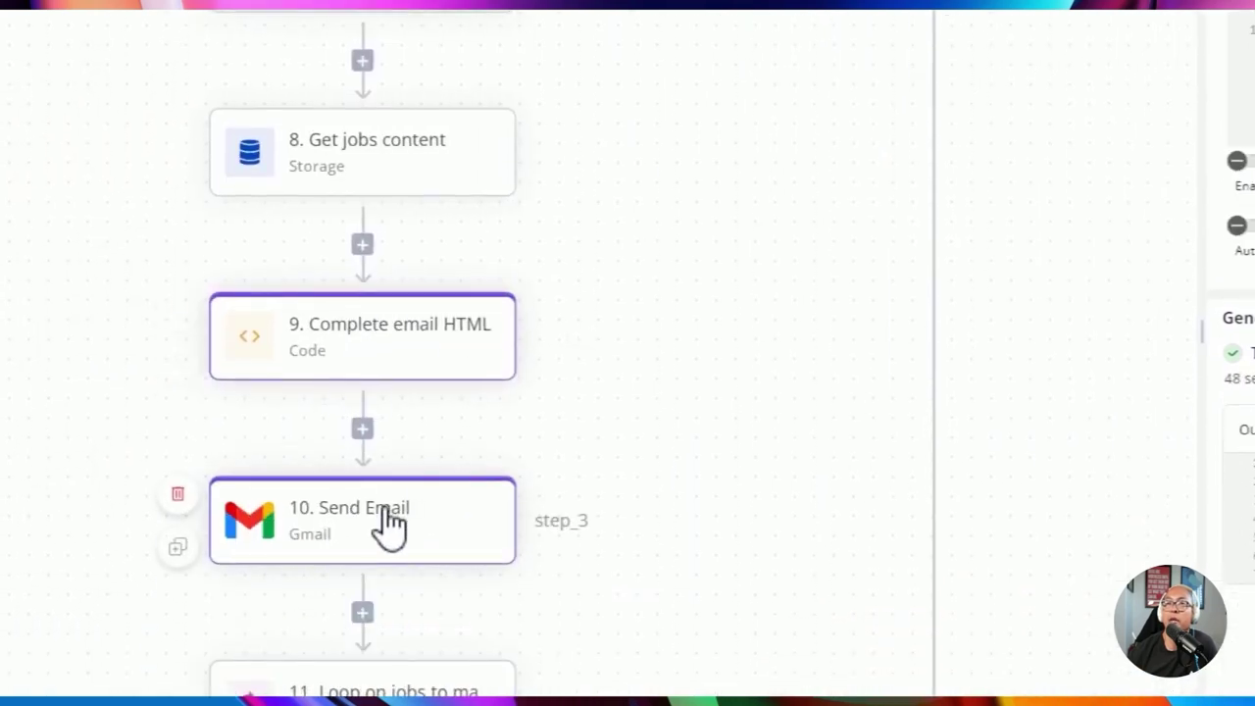
pyautogui.scroll(-8, 922, 128)
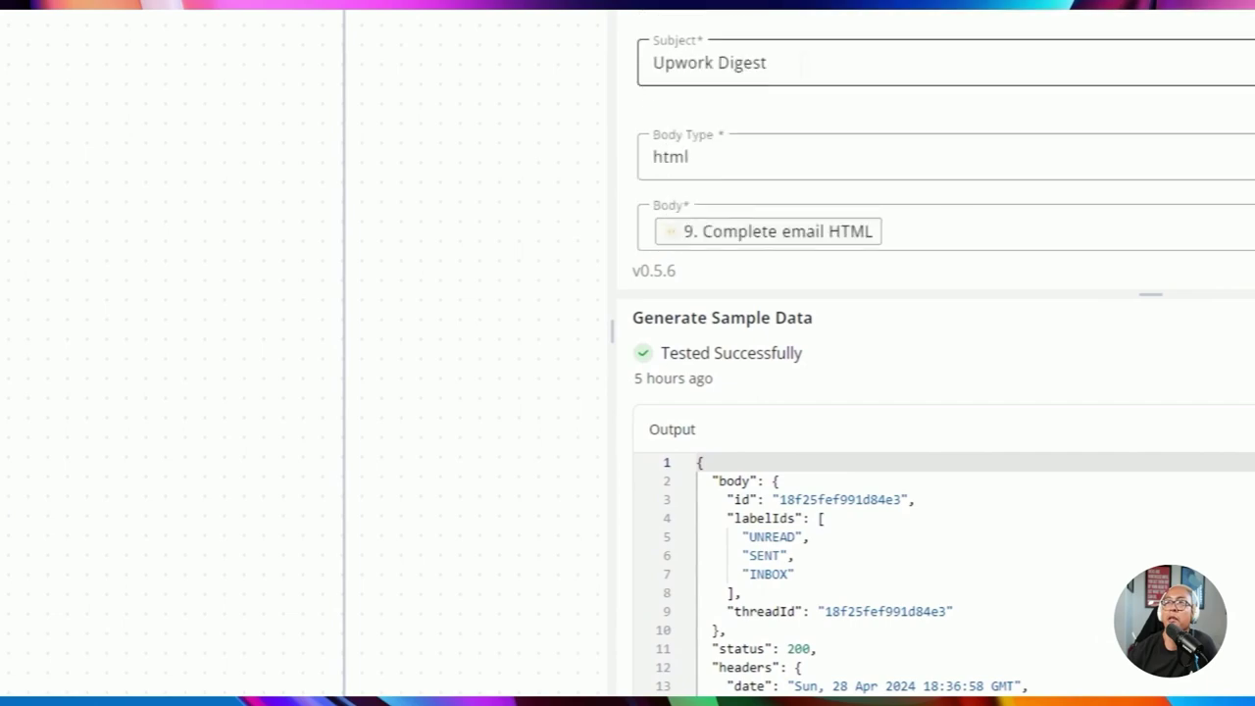
pyautogui.scroll(1, 931, 196)
pyautogui.scroll(-5, 728, 170)
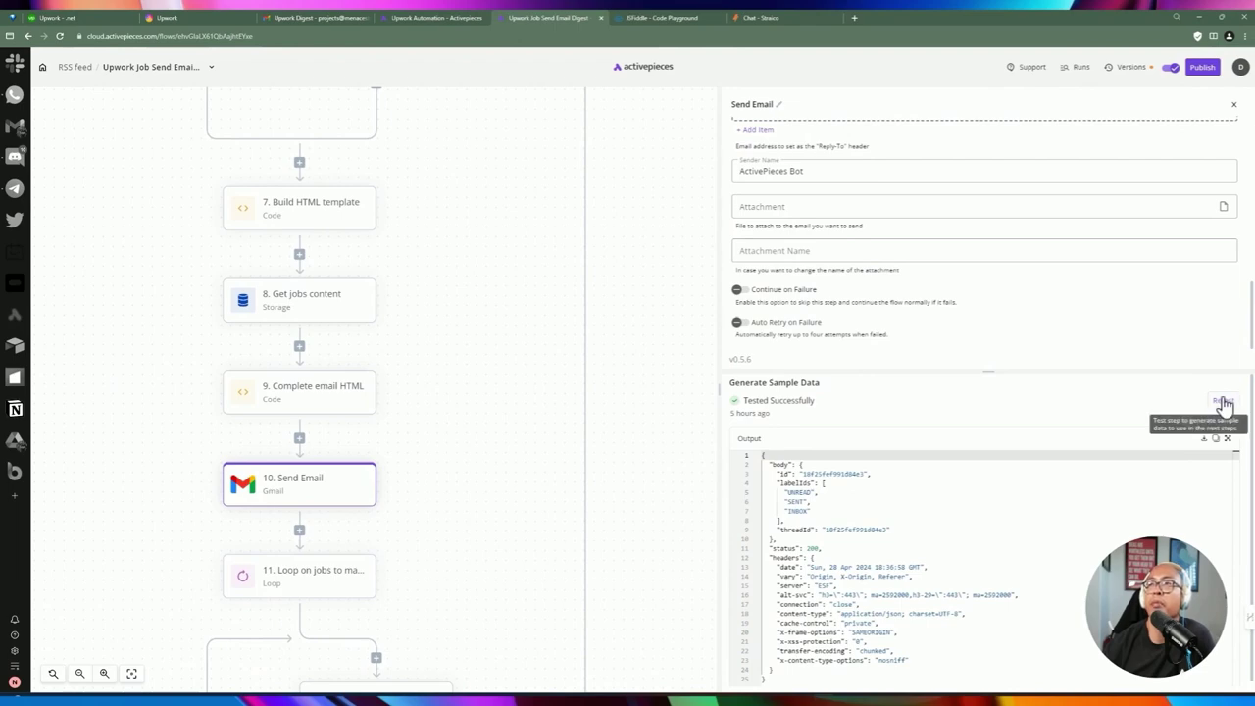
# Step: Open the Loop on jobs to mark as emailed step and compare it with the earlier Loop on jobs step
pyautogui.scroll(-2, 428, 469)
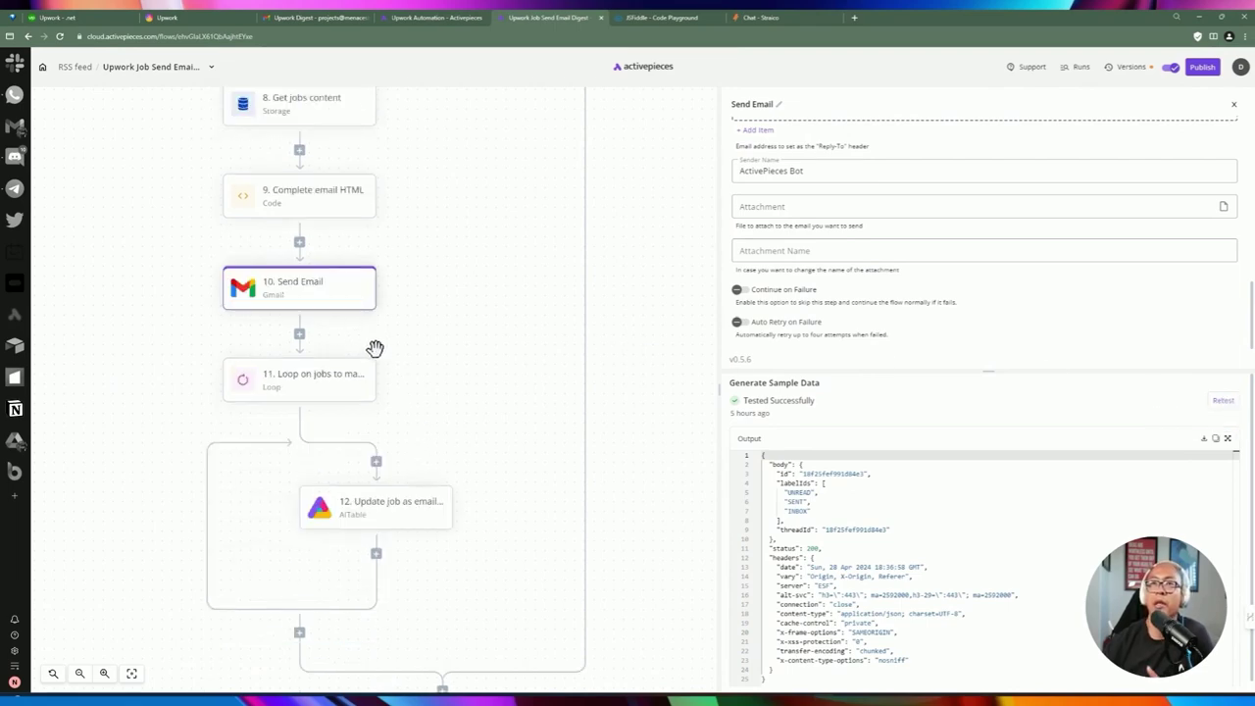
pyautogui.click(305, 382)
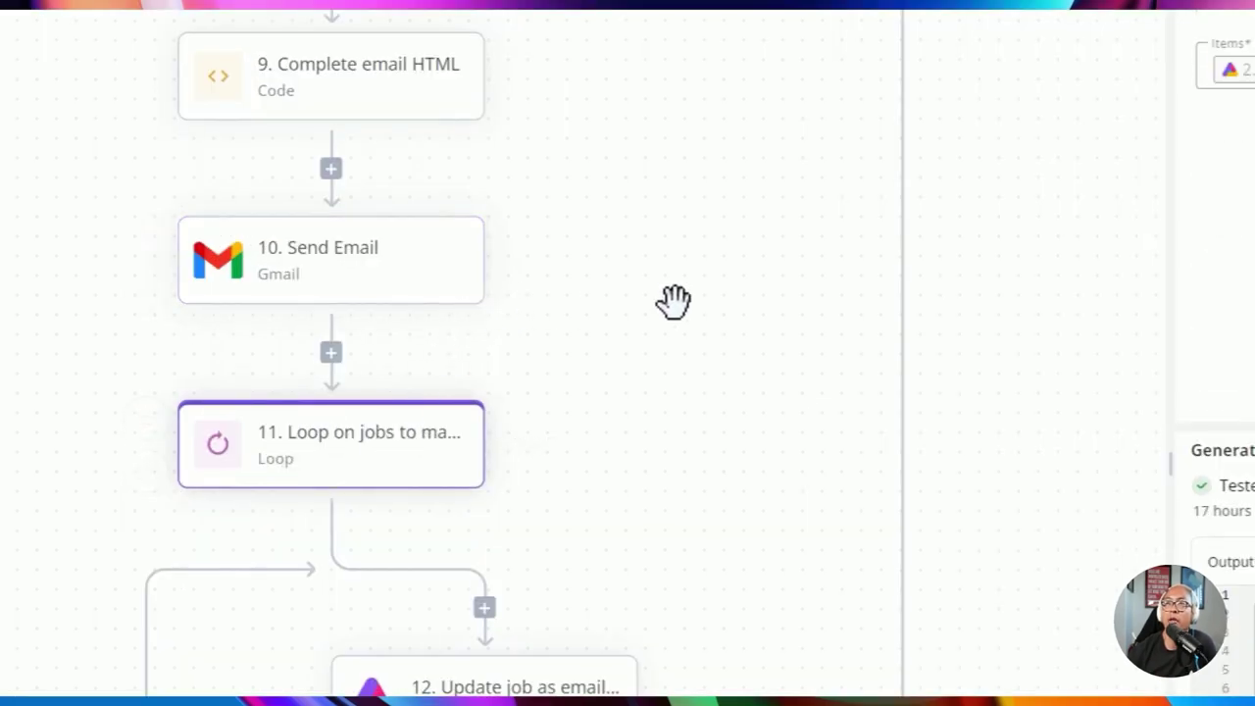
pyautogui.scroll(3, 321, 250)
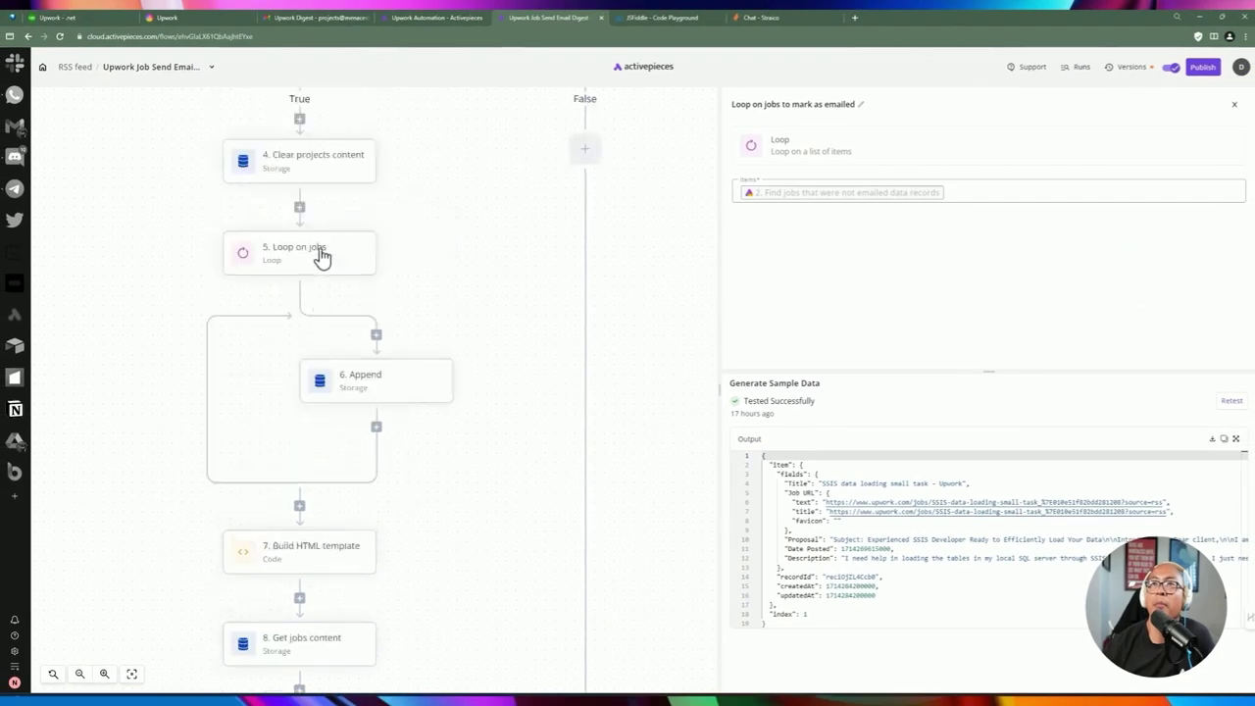
pyautogui.scroll(4, 323, 257)
pyautogui.scroll(-7, 453, 277)
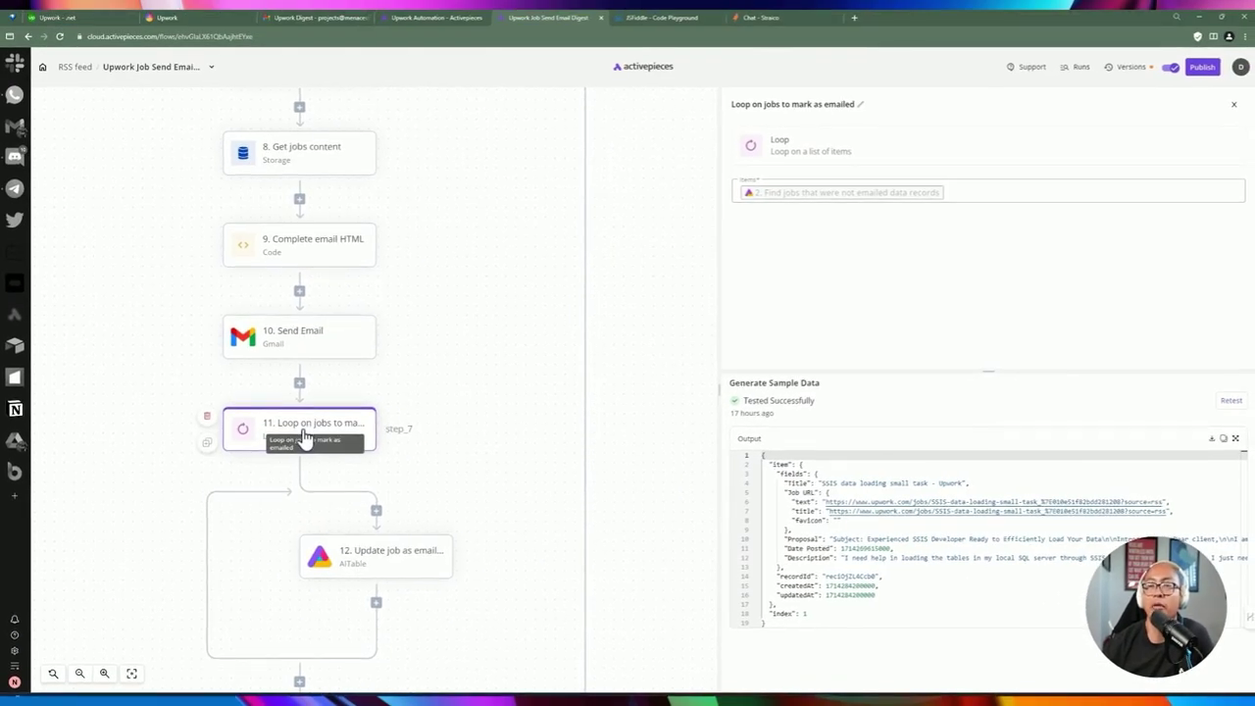
# Step: Open the Update job as emailed step and review its Upwork datasheet, looped record ID and Emailed toggle
pyautogui.click(365, 552)
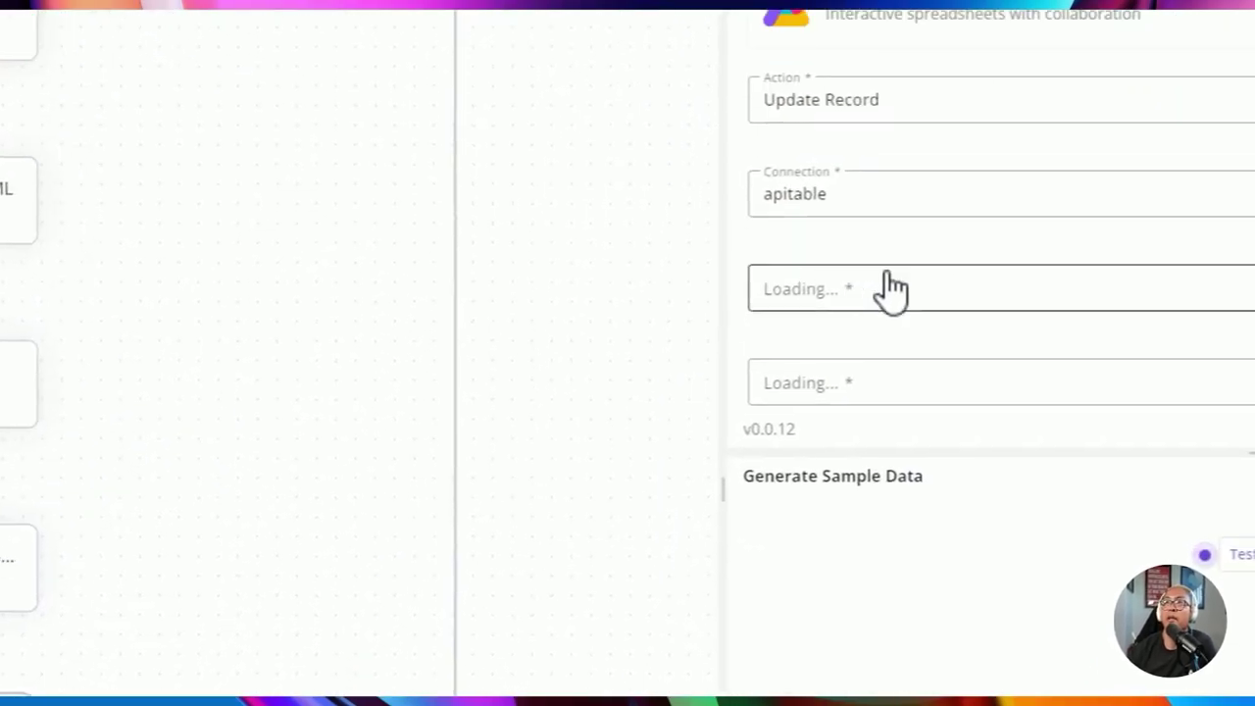
pyautogui.scroll(-2, 922, 211)
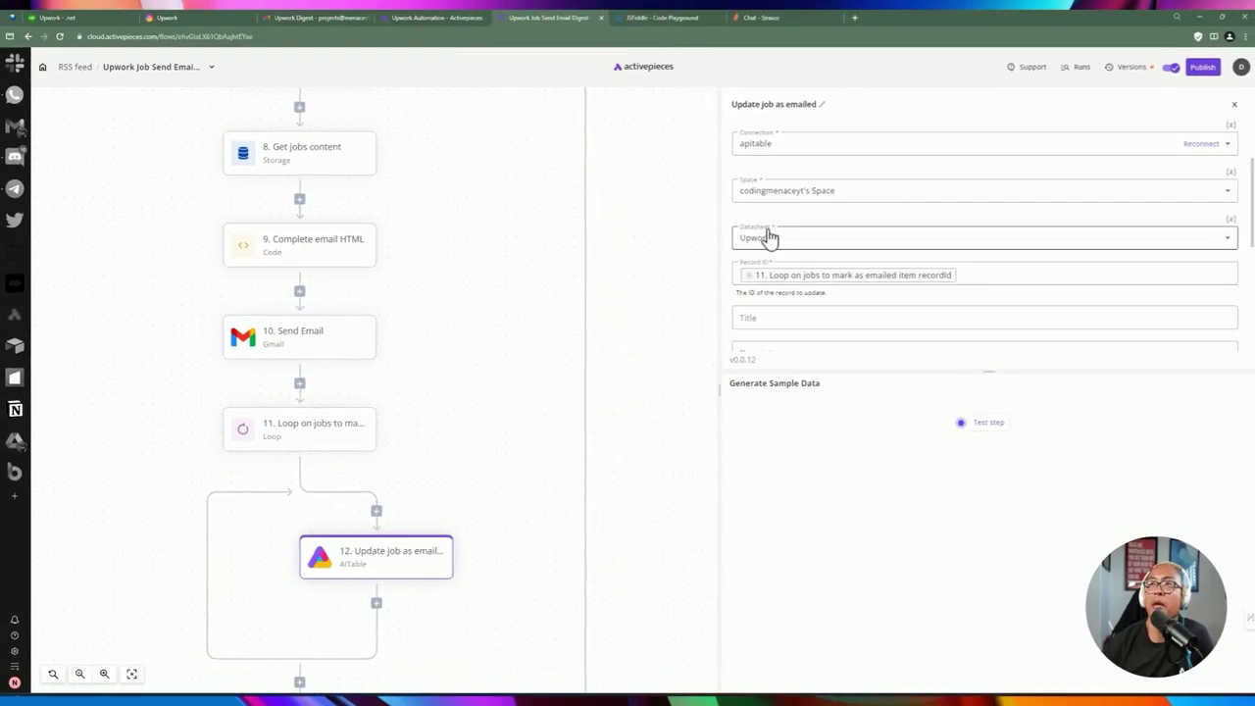
pyautogui.scroll(-5, 770, 240)
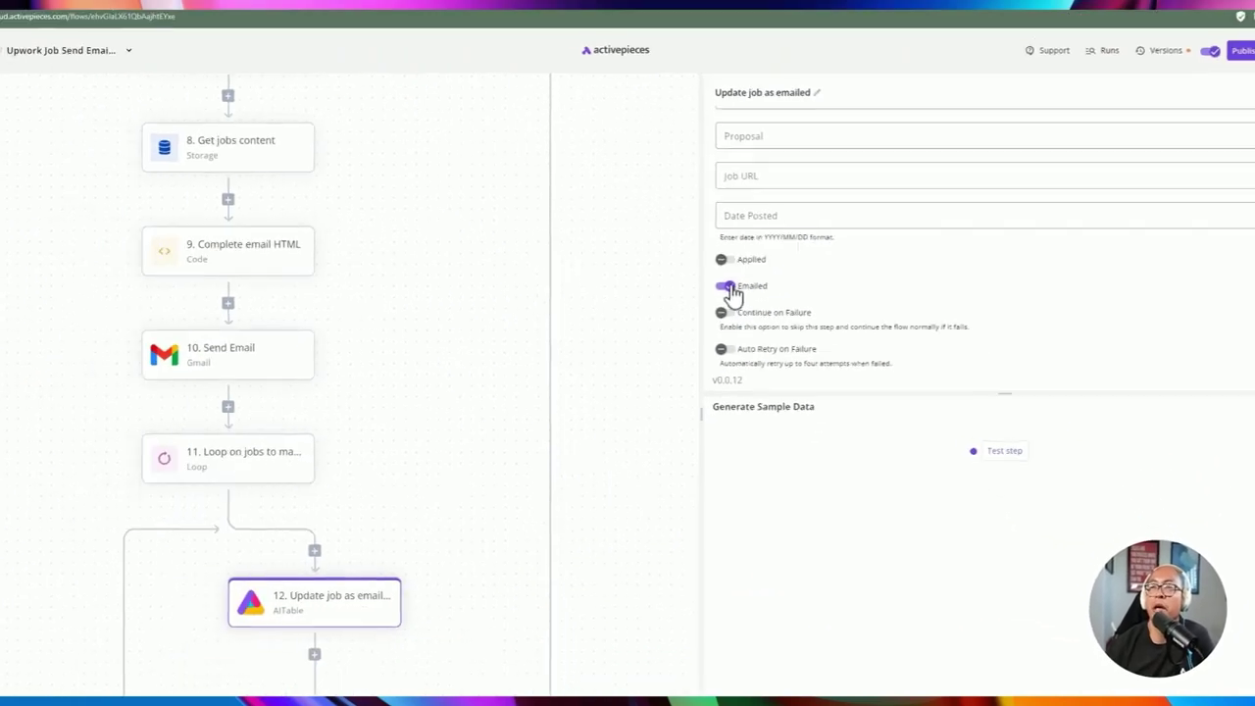
pyautogui.scroll(2, 720, 196)
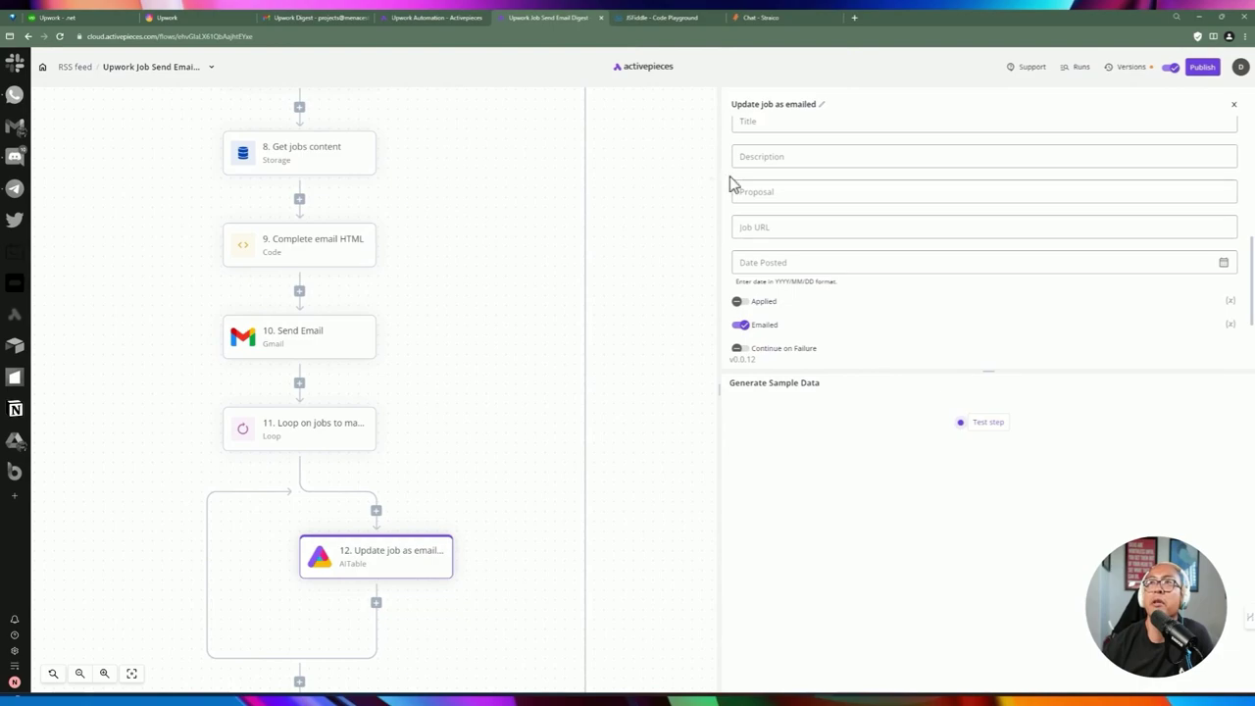
# Step: Switch to the AITable Upwork datasheet and check its Emailed column against the flow's Update job as emailed step
pyautogui.click(225, 22)
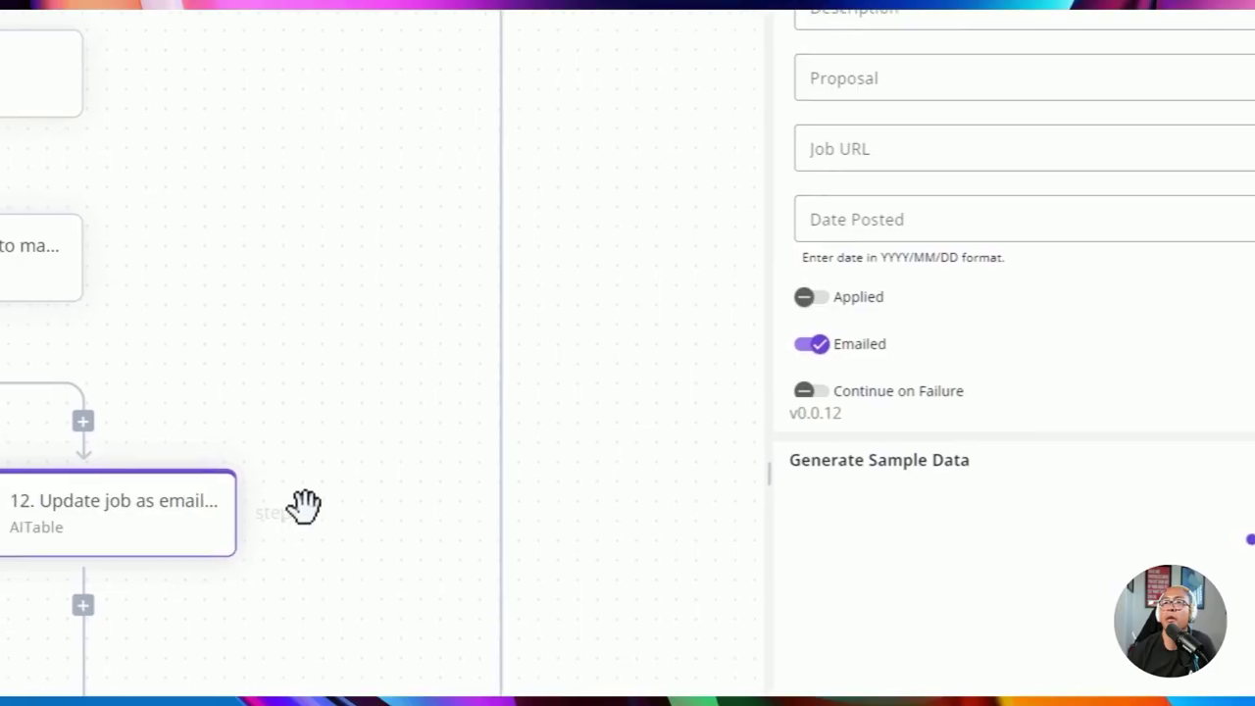
pyautogui.scroll(-3, 311, 504)
pyautogui.scroll(-4, 481, 178)
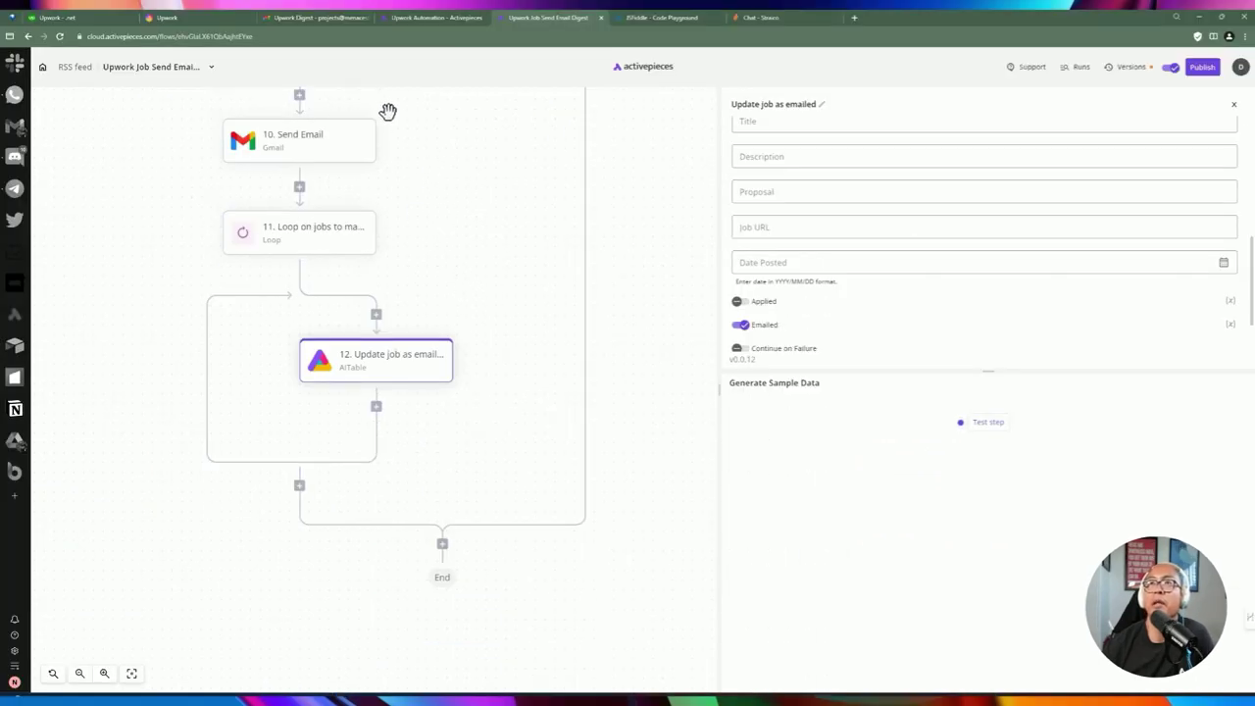
pyautogui.click(156, 18)
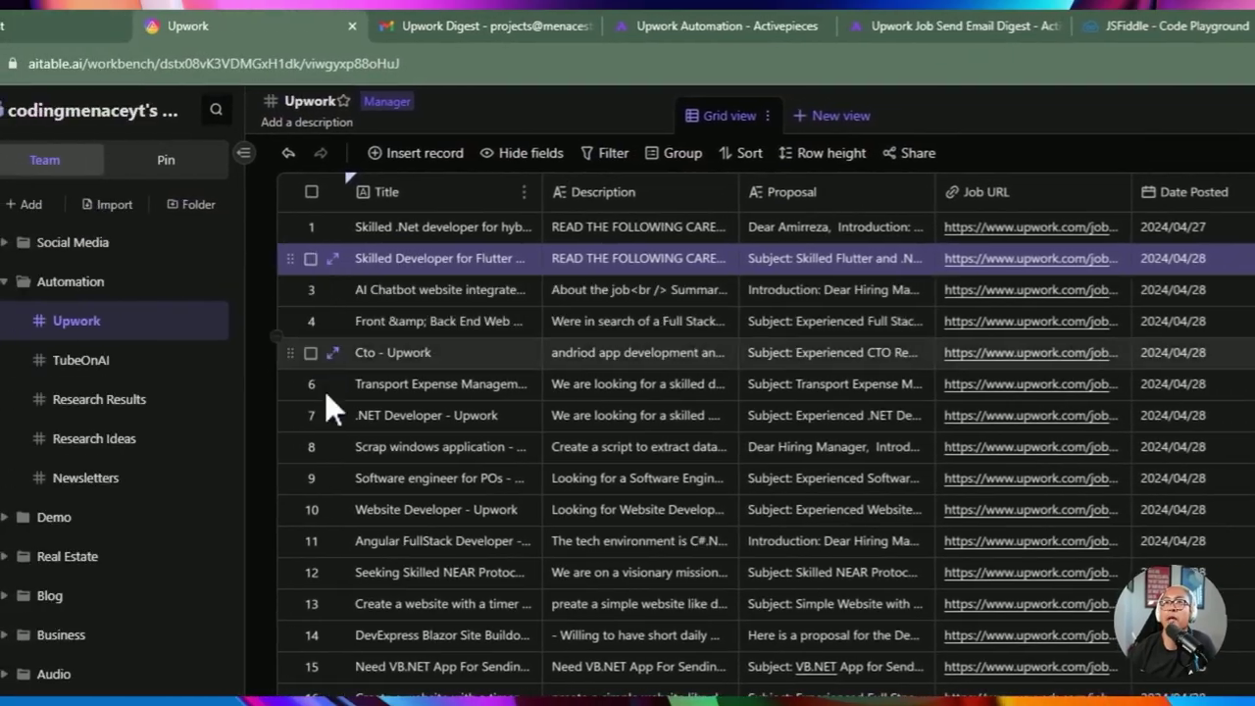
pyautogui.click(981, 259)
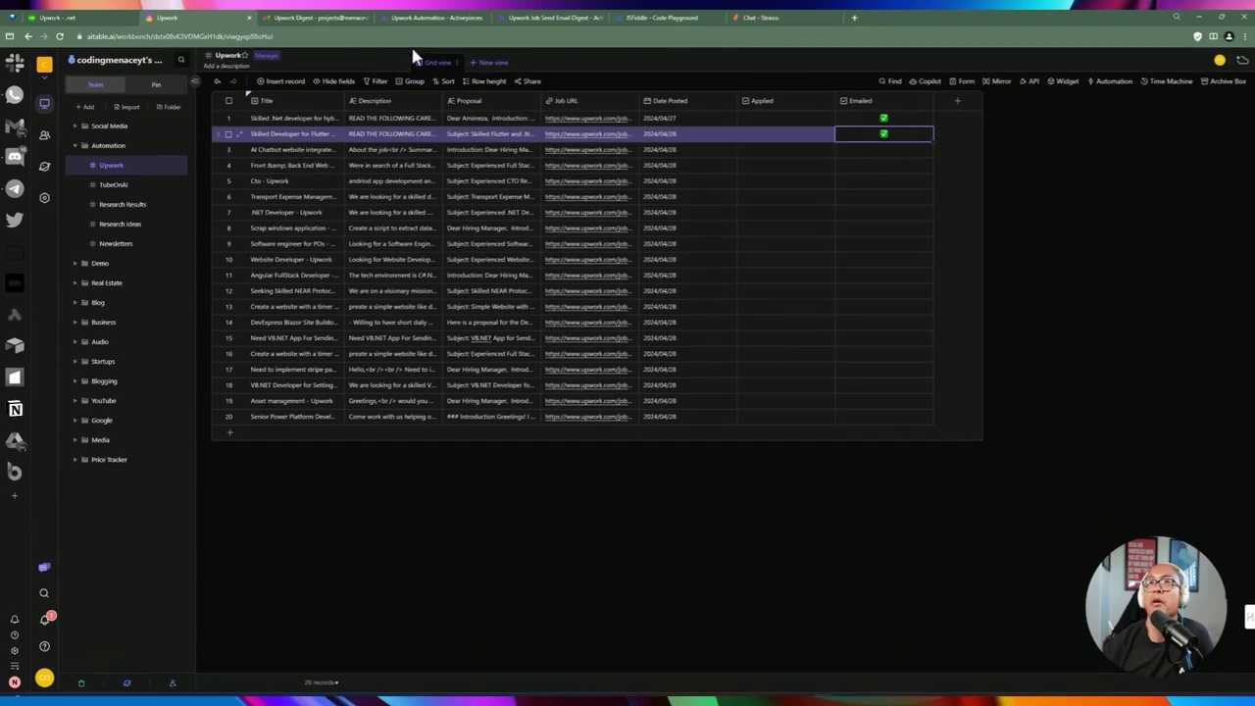
# Step: Return to the Upwork Job Send Email Digest flow in Activepieces and run a test of the whole flow
pyautogui.click(555, 17)
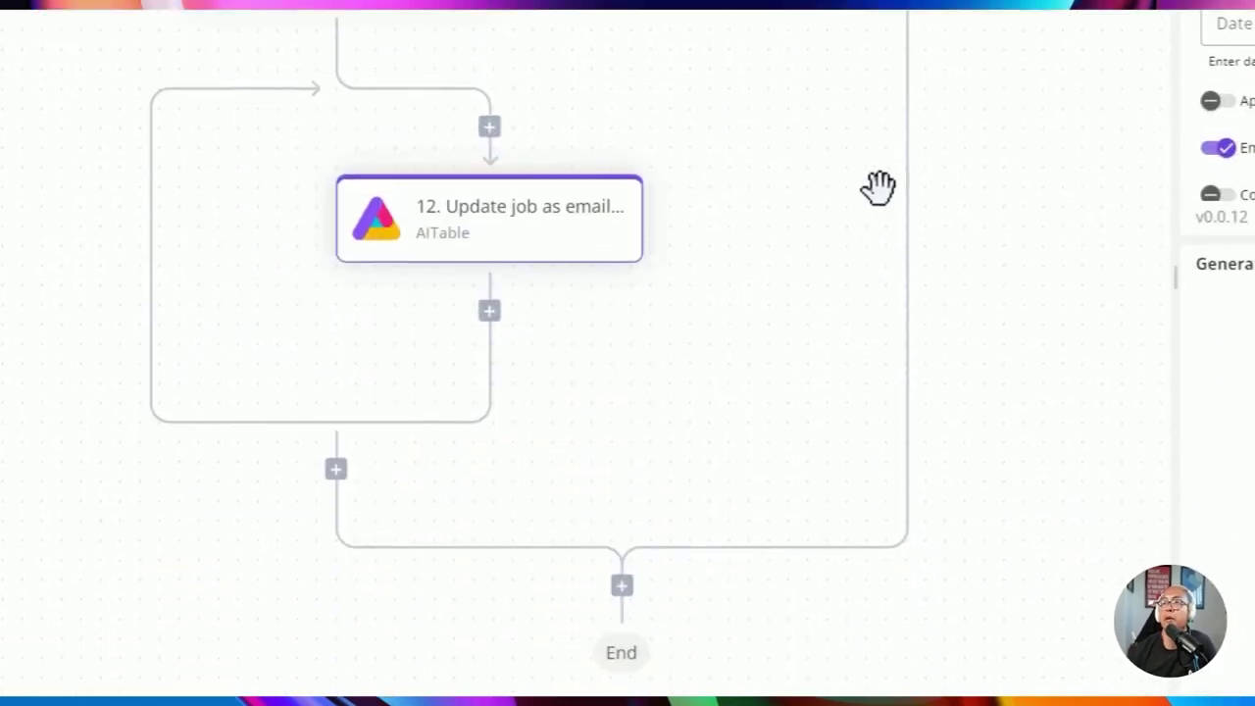
pyautogui.scroll(15, 879, 186)
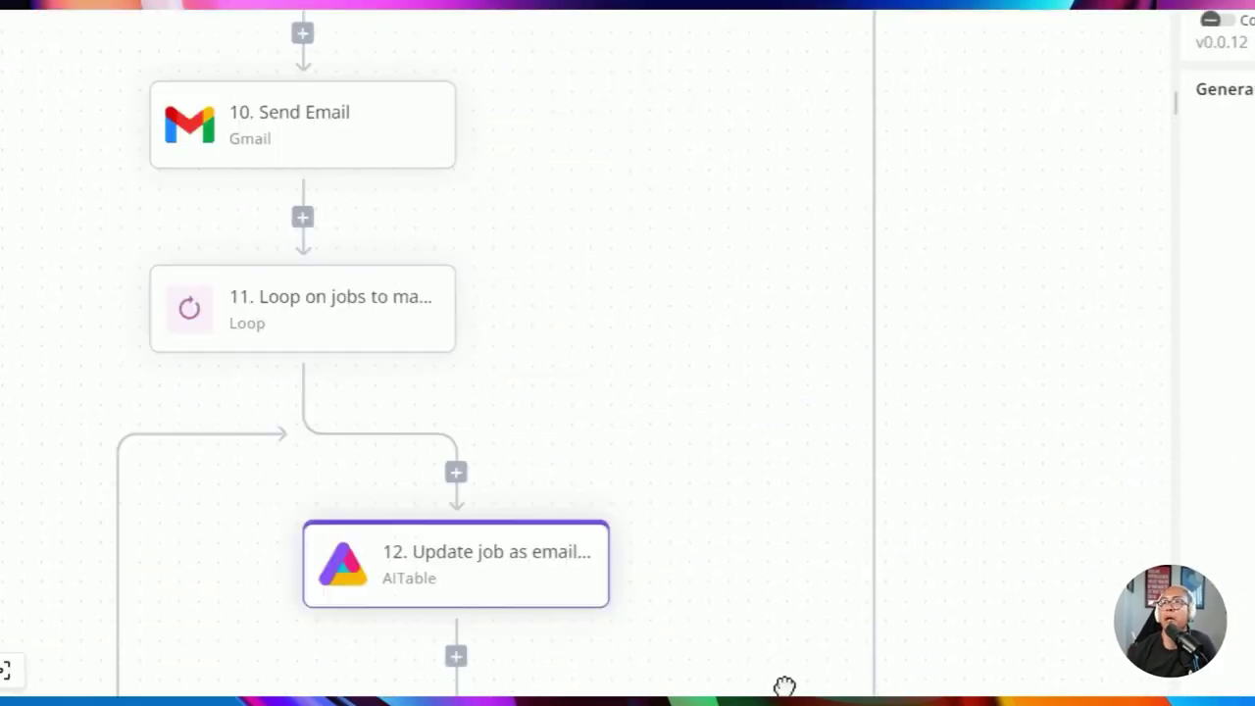
pyautogui.scroll(6, 844, 495)
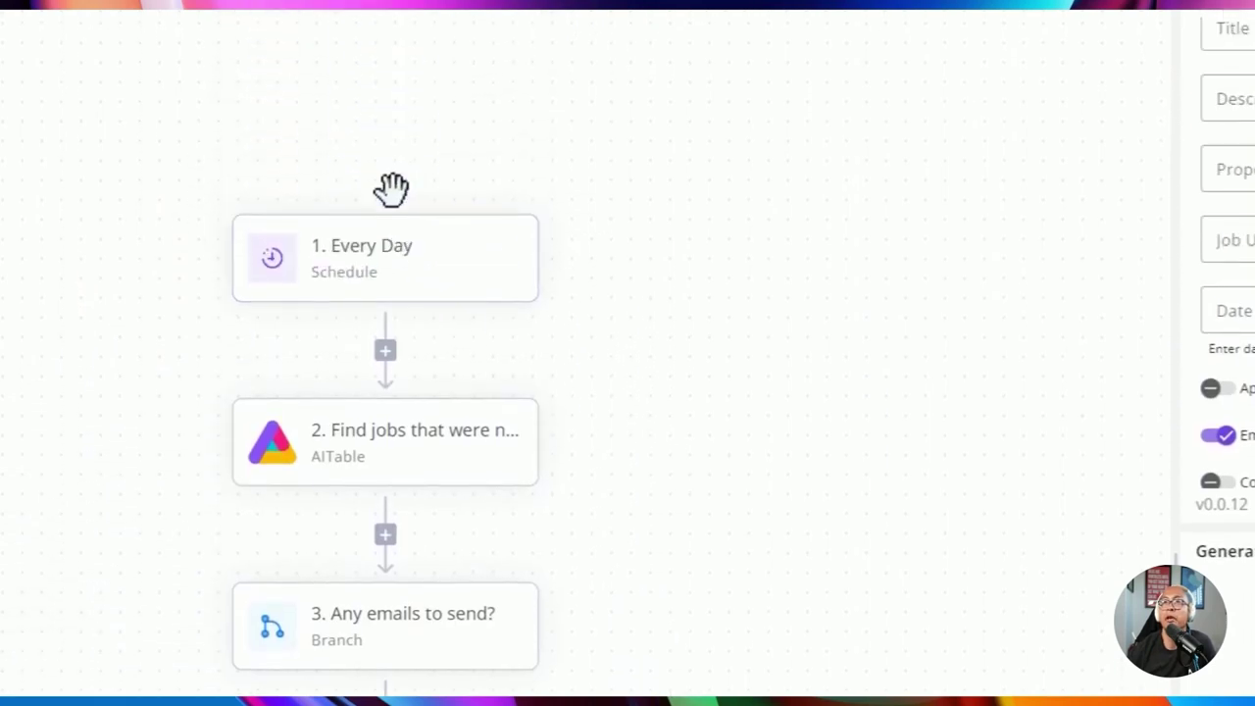
pyautogui.click(392, 191)
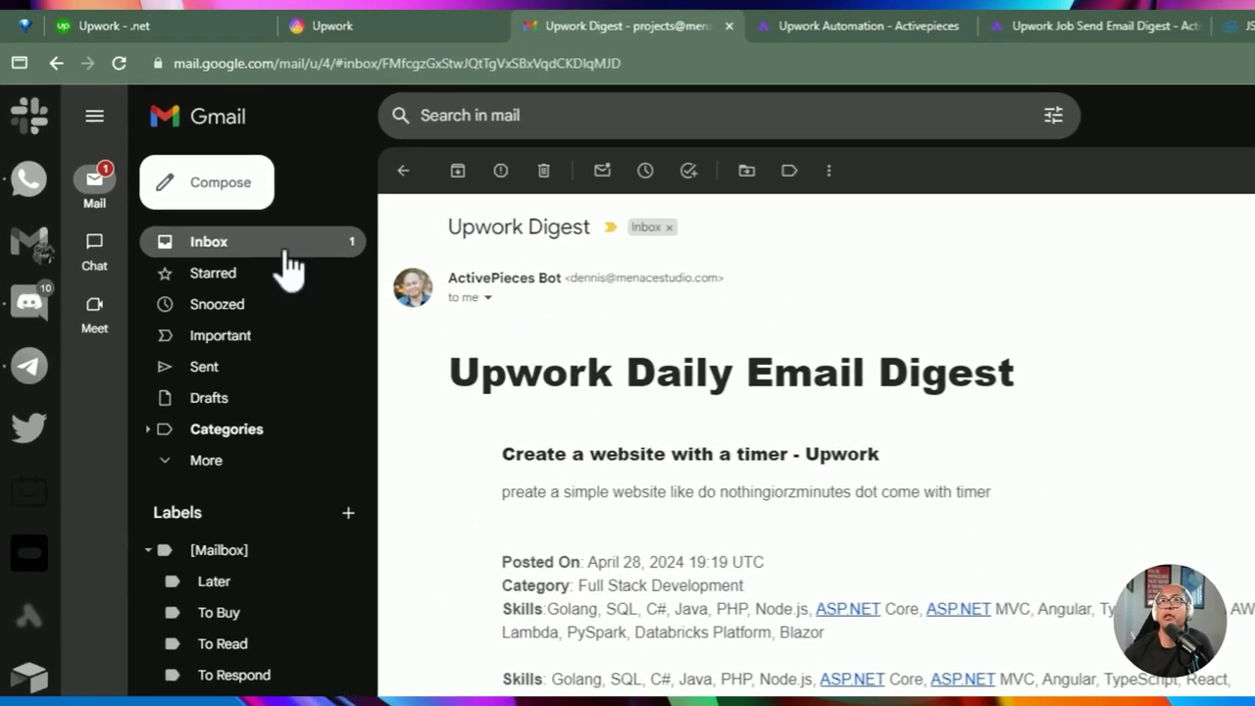
# Step: Go back to the Gmail inbox, open the newest Upwork Digest email and check its heading and first job title
pyautogui.click(119, 128)
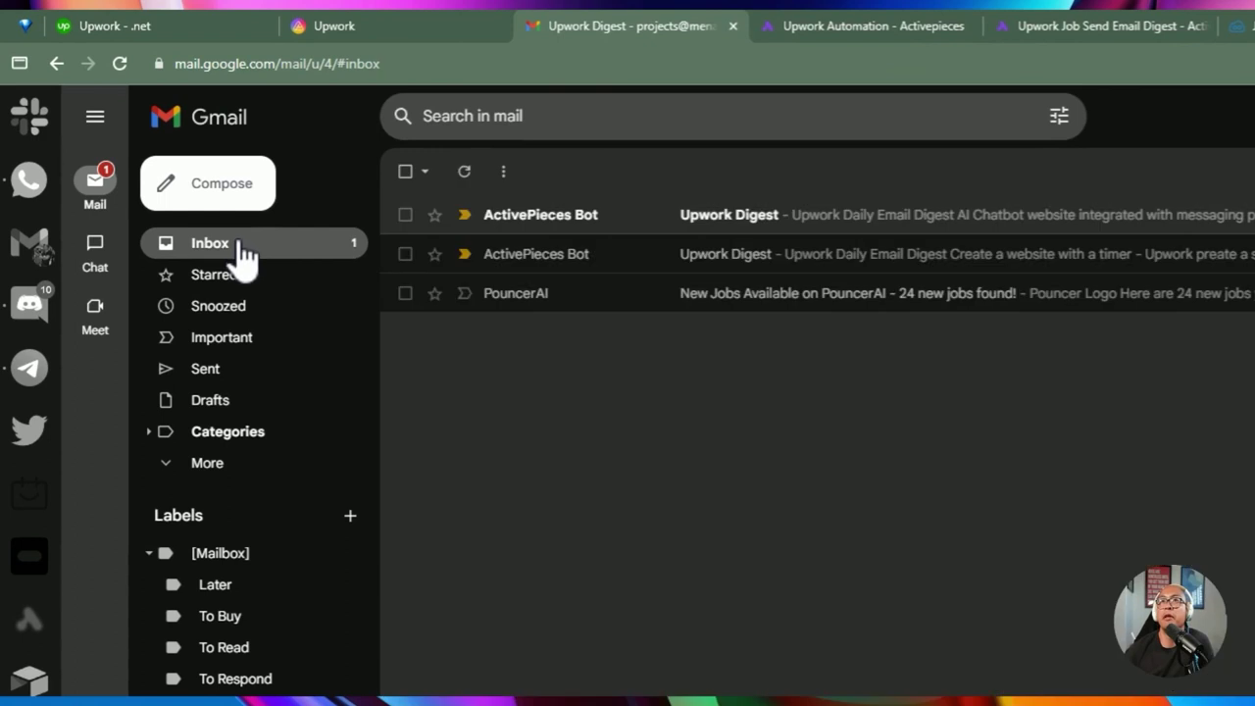
pyautogui.click(781, 235)
pyautogui.scroll(-2, 616, 389)
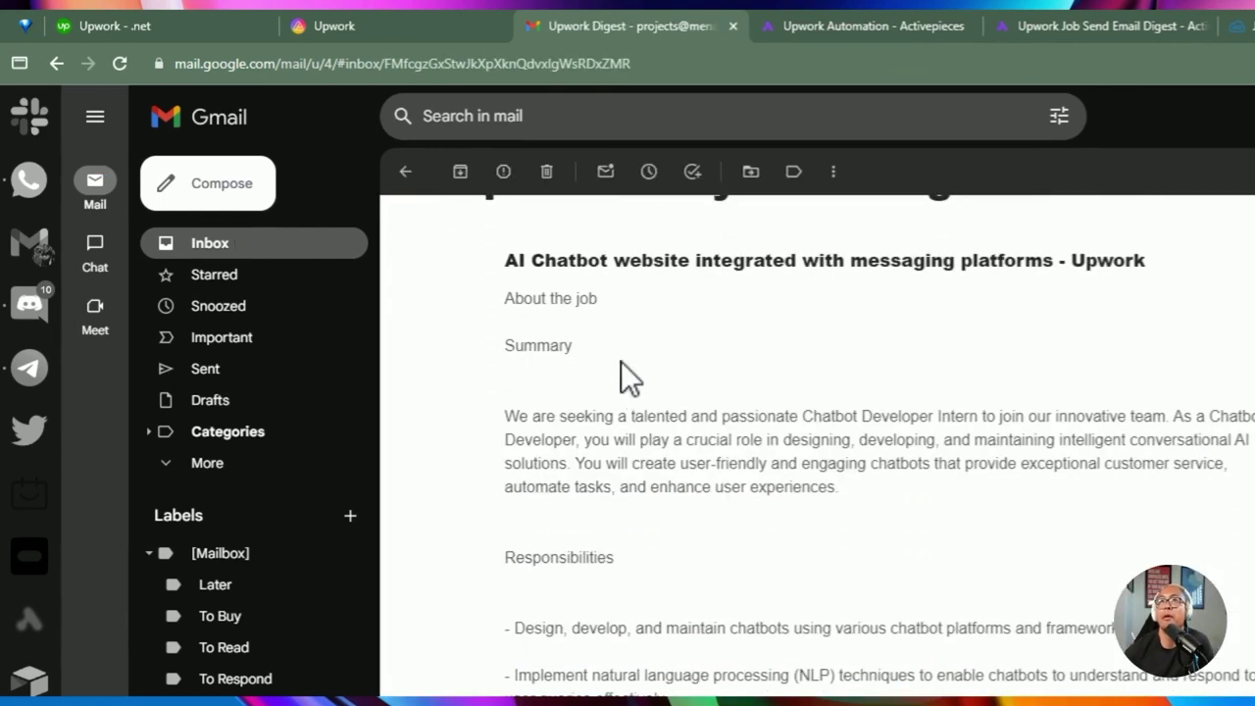
pyautogui.scroll(2, 676, 388)
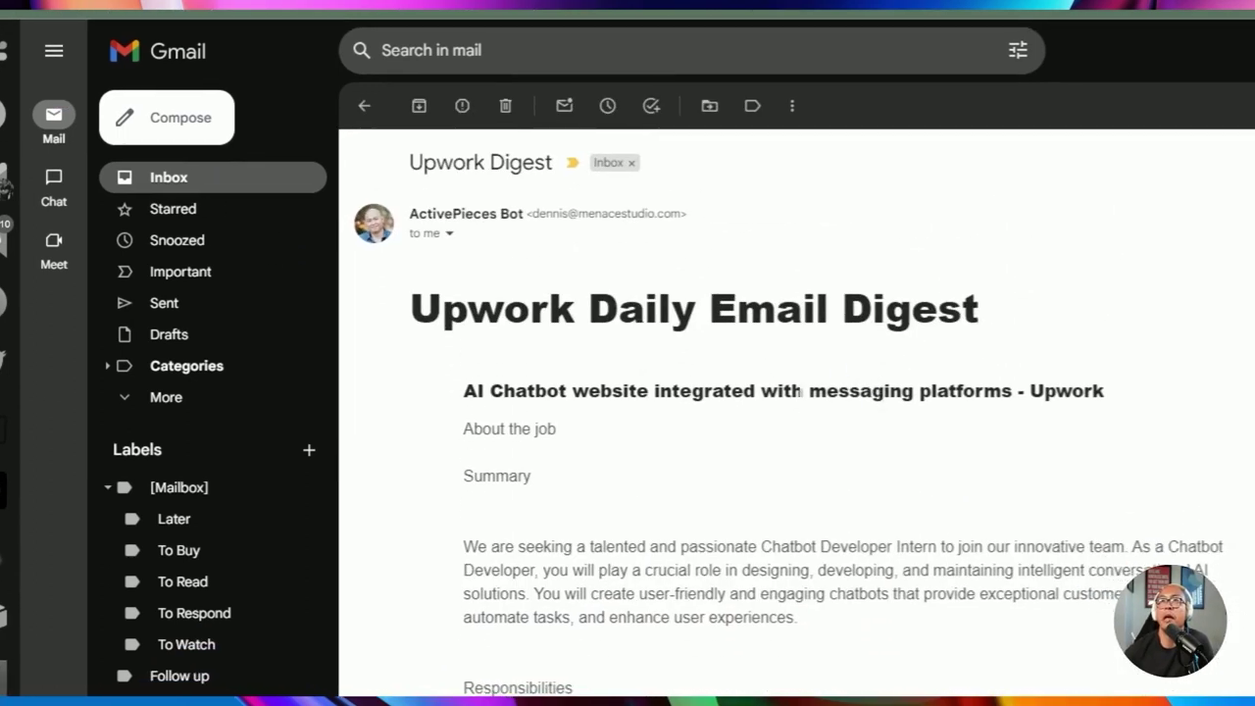
pyautogui.moveTo(383, 315); pyautogui.dragTo(463, 315)
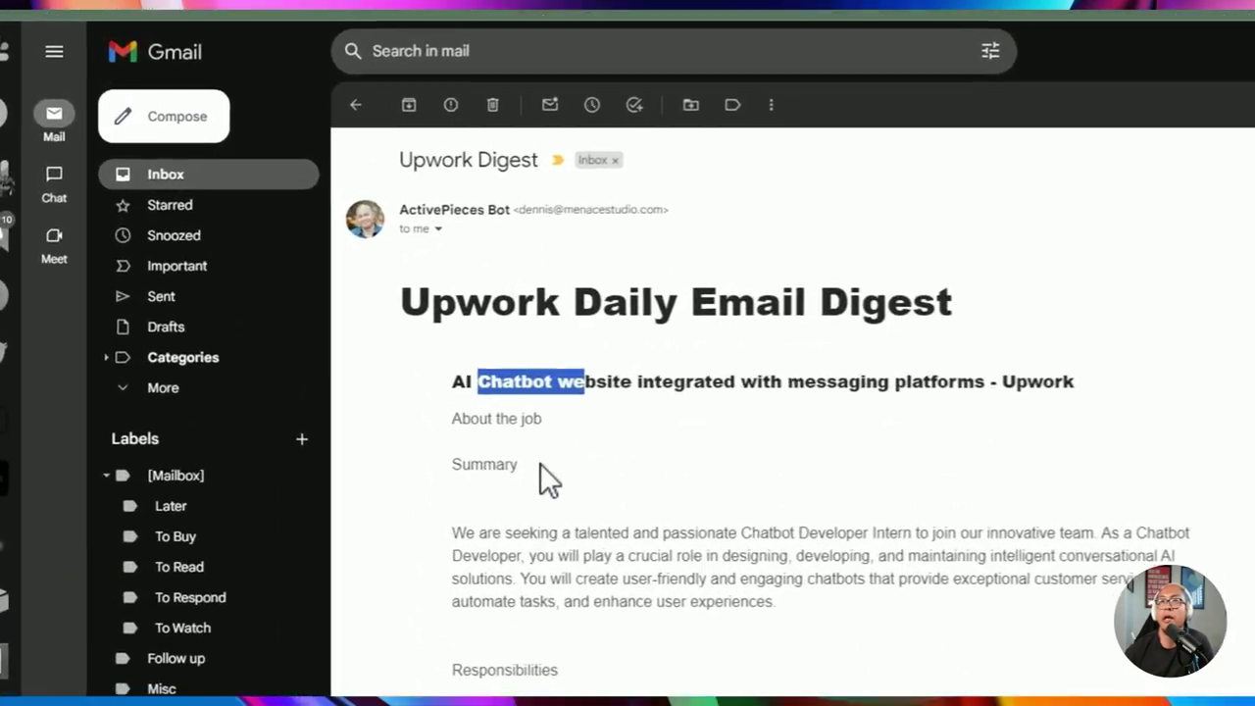
# Step: Read through the remaining job listings in the digest email, including their titles, descriptions, skills and apply links
pyautogui.scroll(-15, 624, 538)
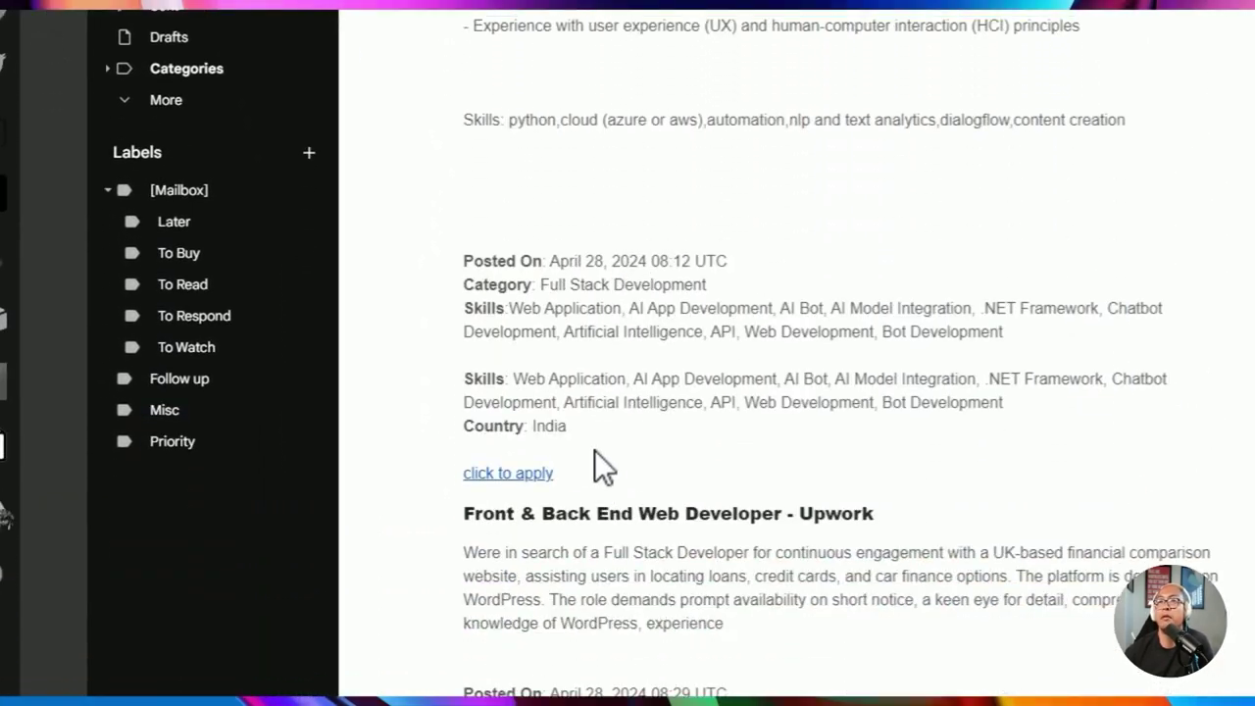
pyautogui.scroll(-3, 567, 524)
pyautogui.scroll(-2, 627, 412)
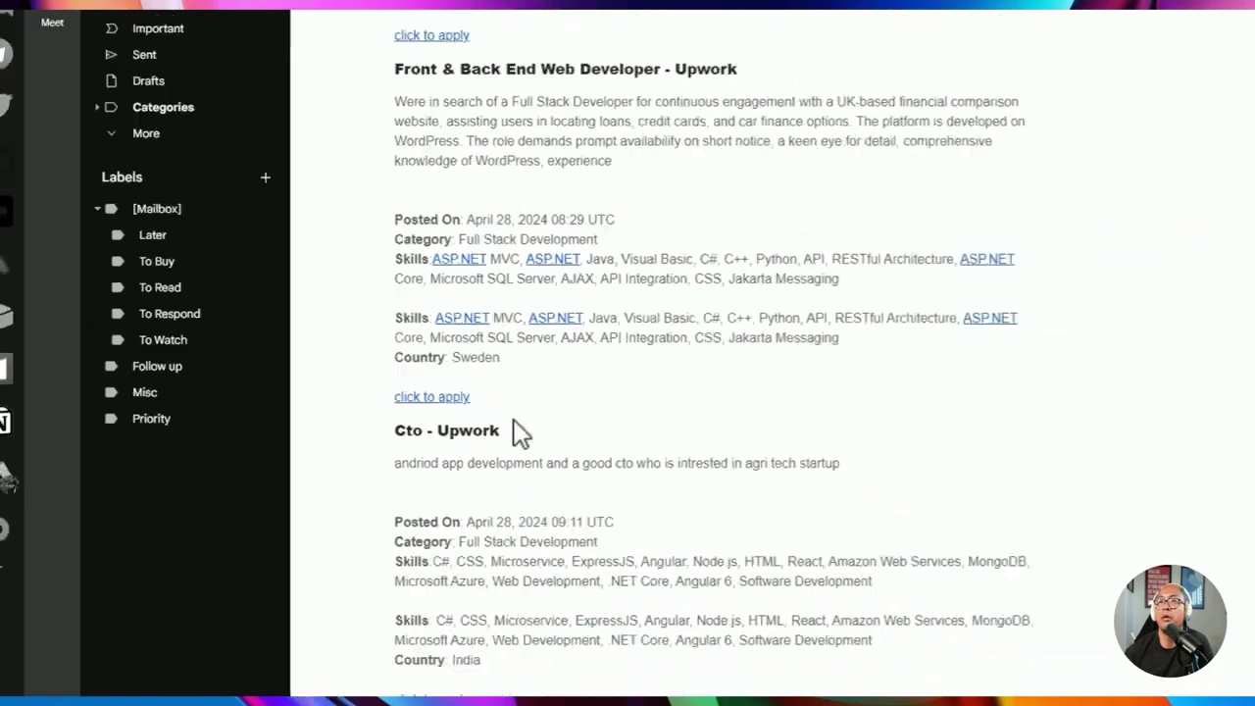
pyautogui.moveTo(502, 440); pyautogui.dragTo(577, 439)
pyautogui.scroll(-3, 598, 494)
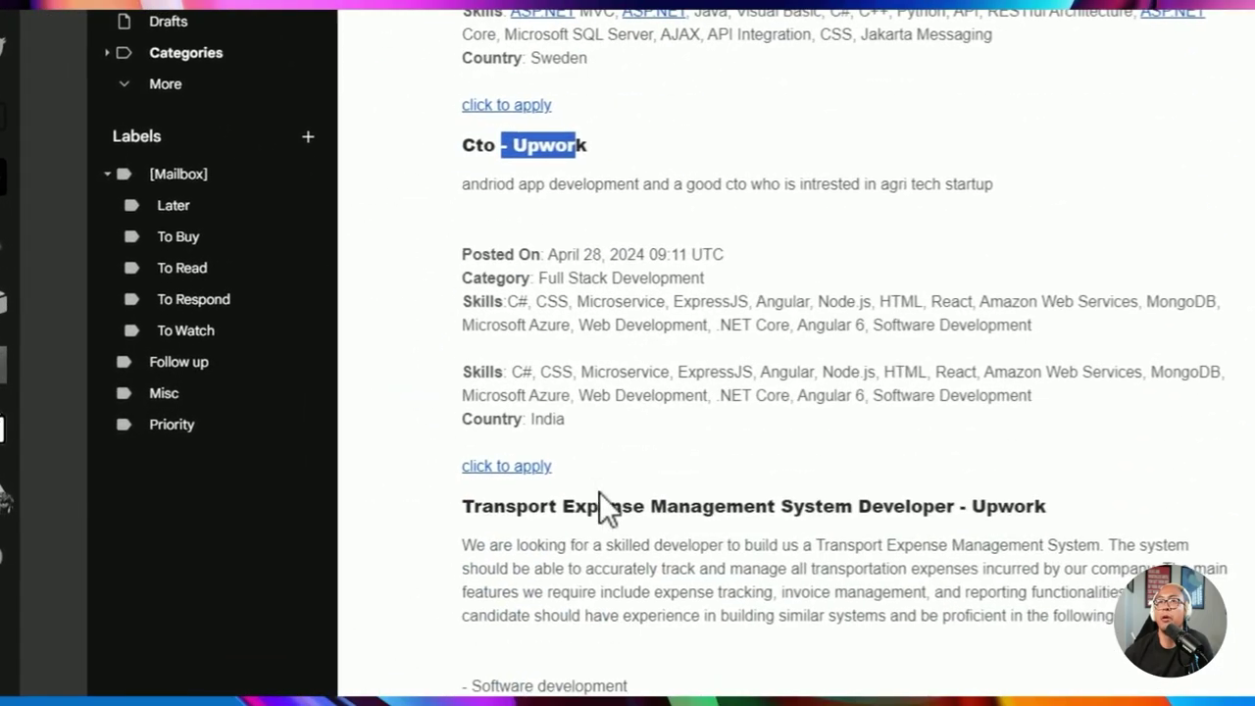
pyautogui.moveTo(542, 507); pyautogui.dragTo(687, 507)
pyautogui.scroll(-10, 677, 504)
pyautogui.scroll(-10, 670, 420)
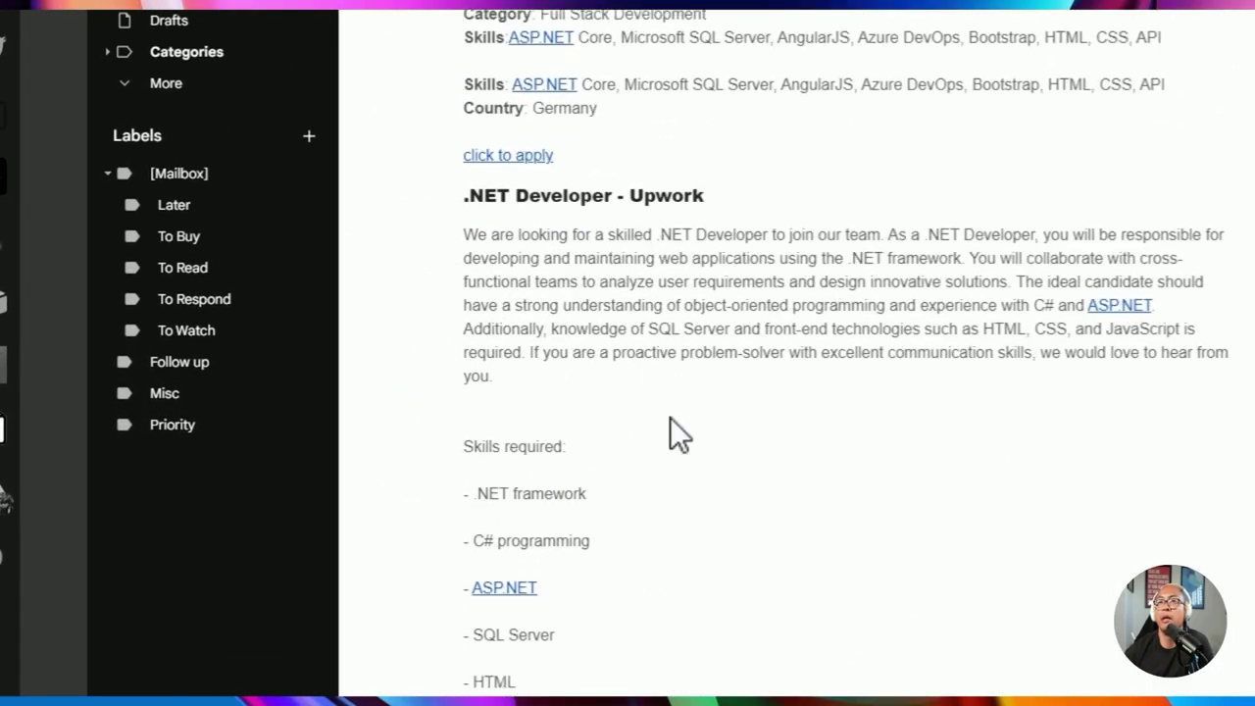
pyautogui.scroll(-4, 592, 445)
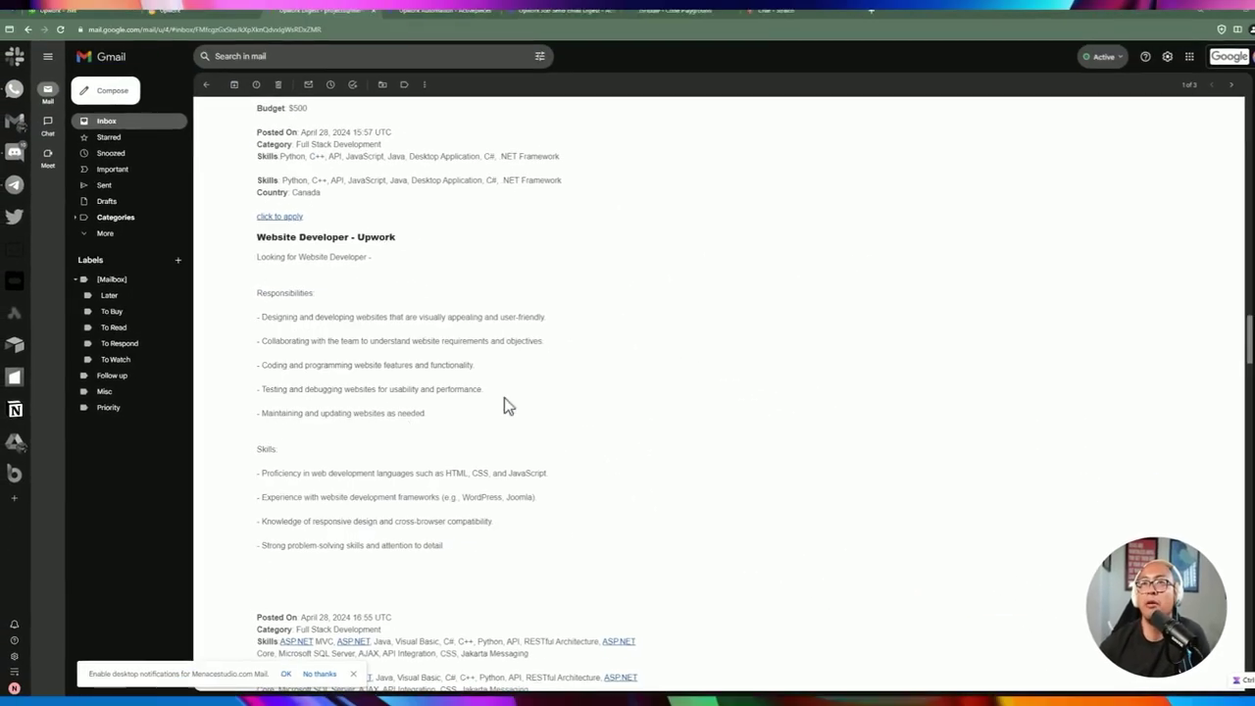
pyautogui.scroll(-10, 741, 392)
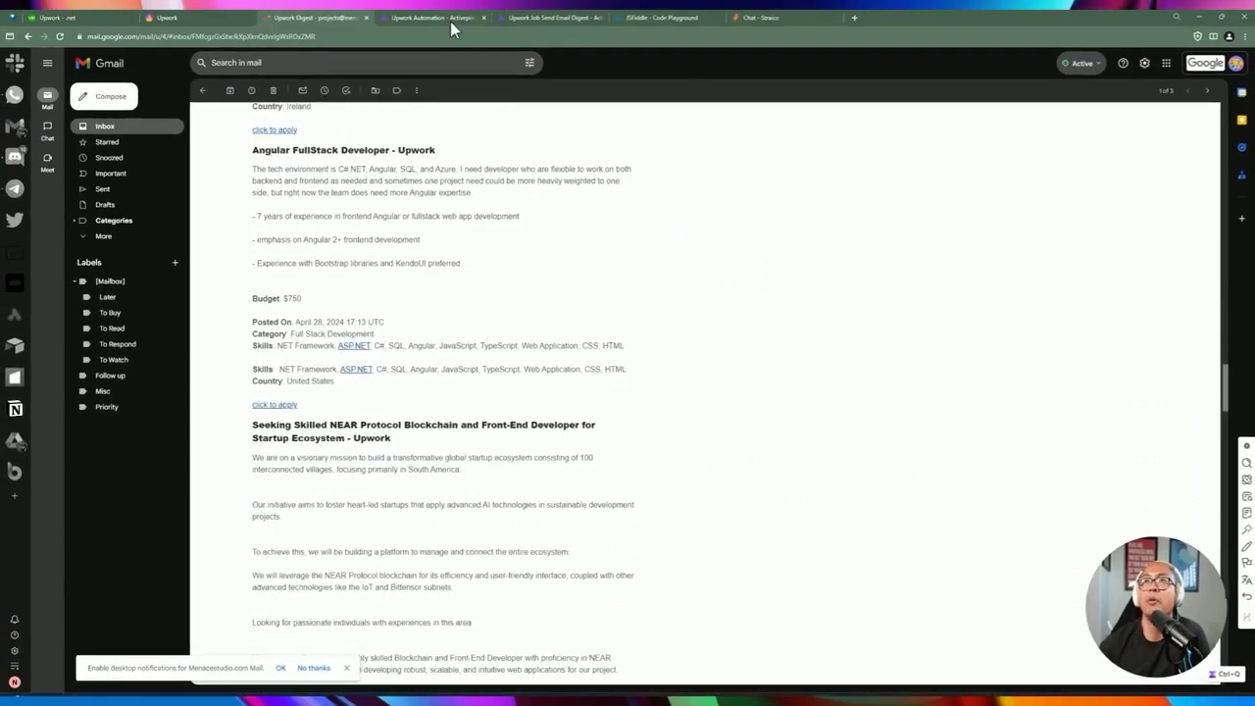
# Step: Check the AITable Upwork datasheet, then exit the finished run in Activepieces, retest the flow and inspect the Any emails to send? result
pyautogui.click(183, 21)
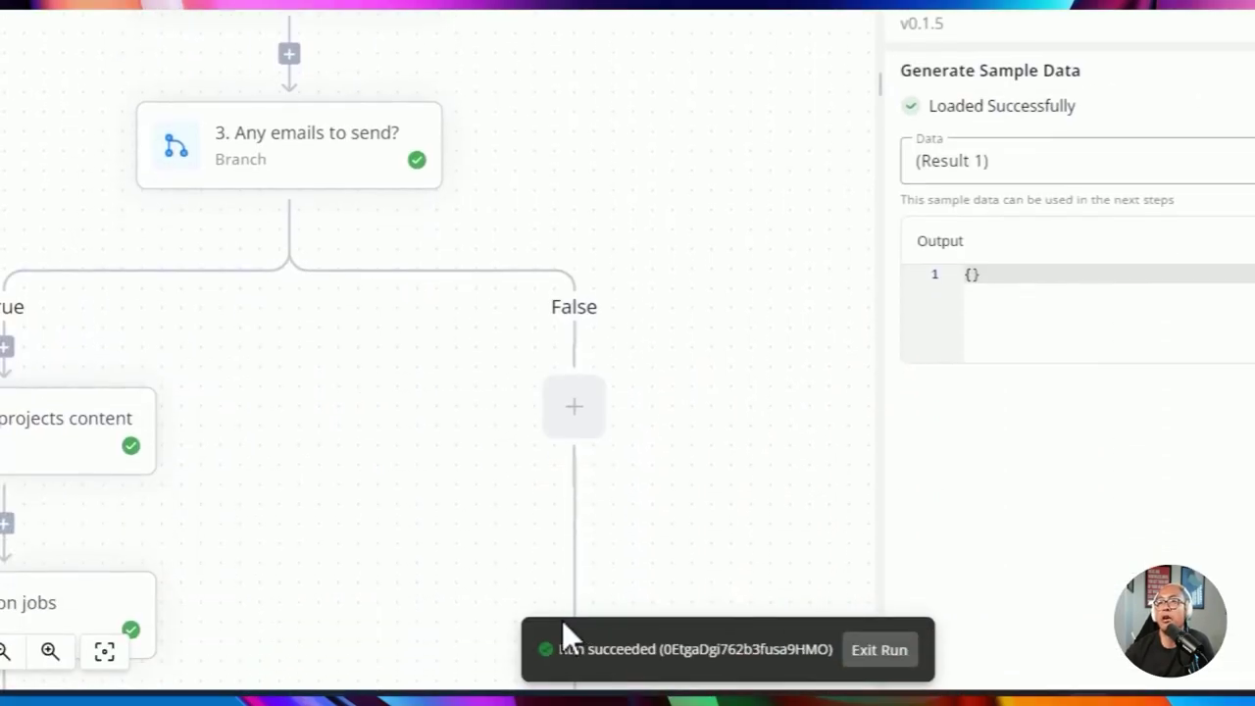
pyautogui.click(883, 652)
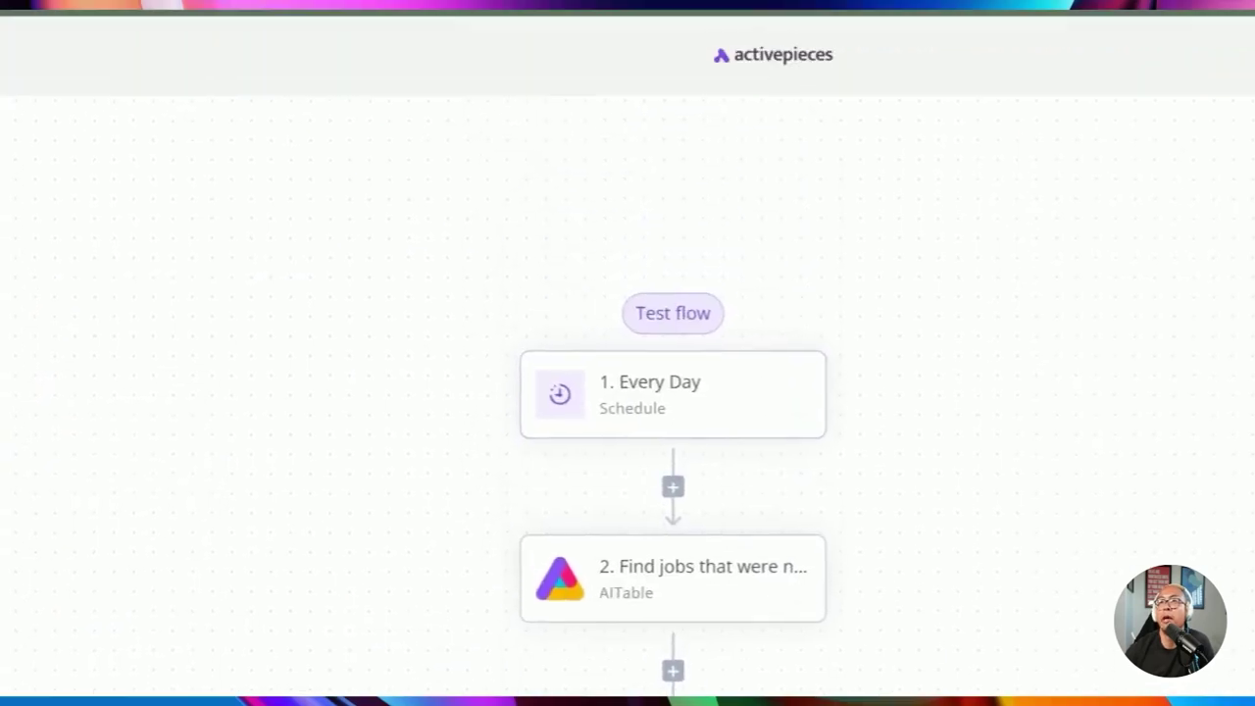
pyautogui.click(675, 384)
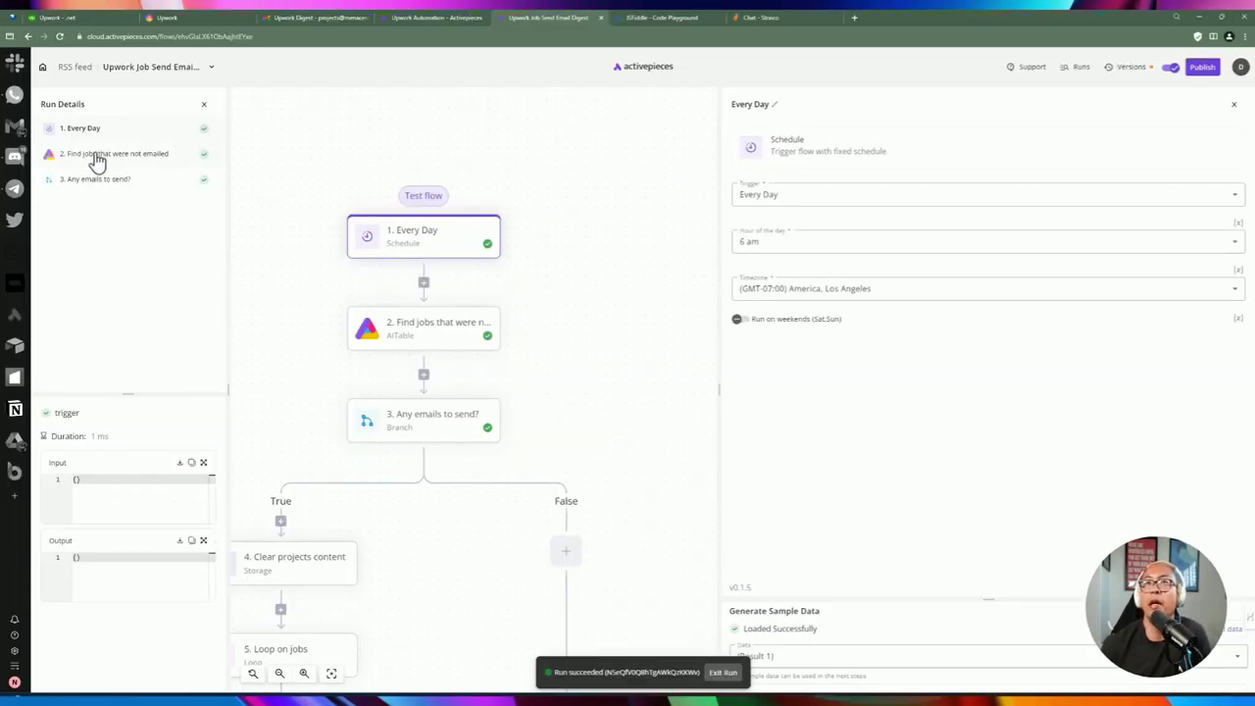
pyautogui.click(90, 182)
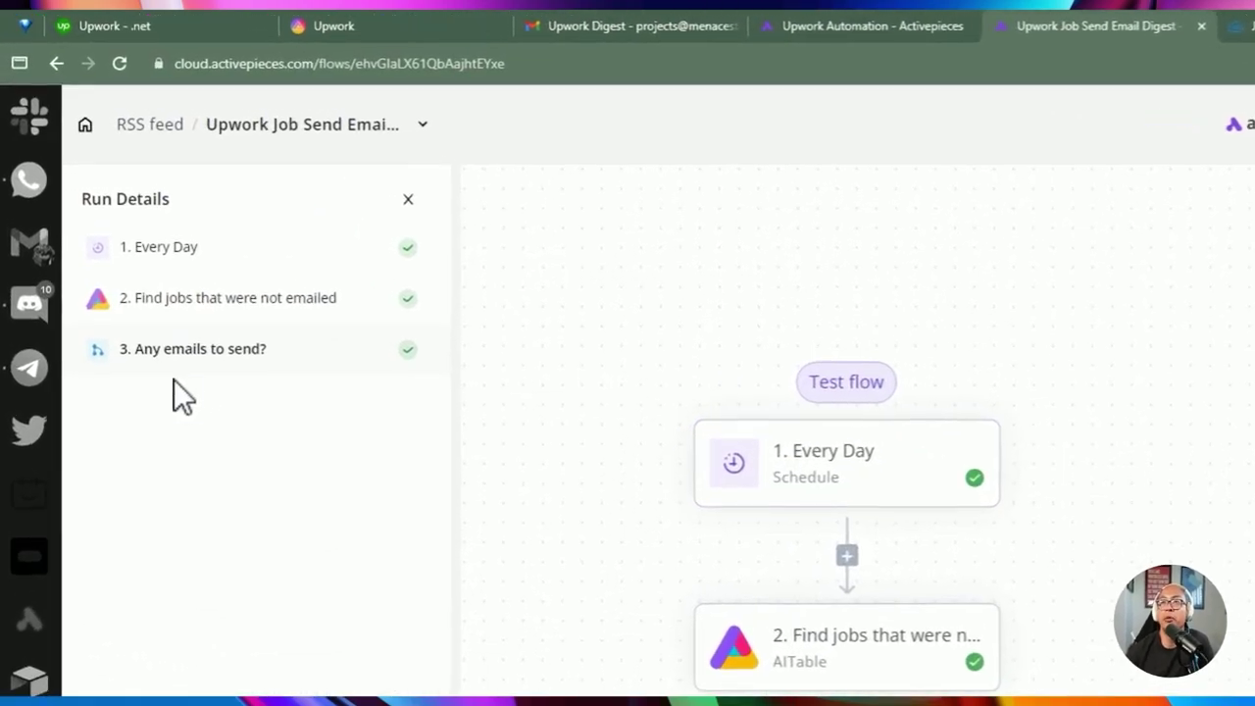